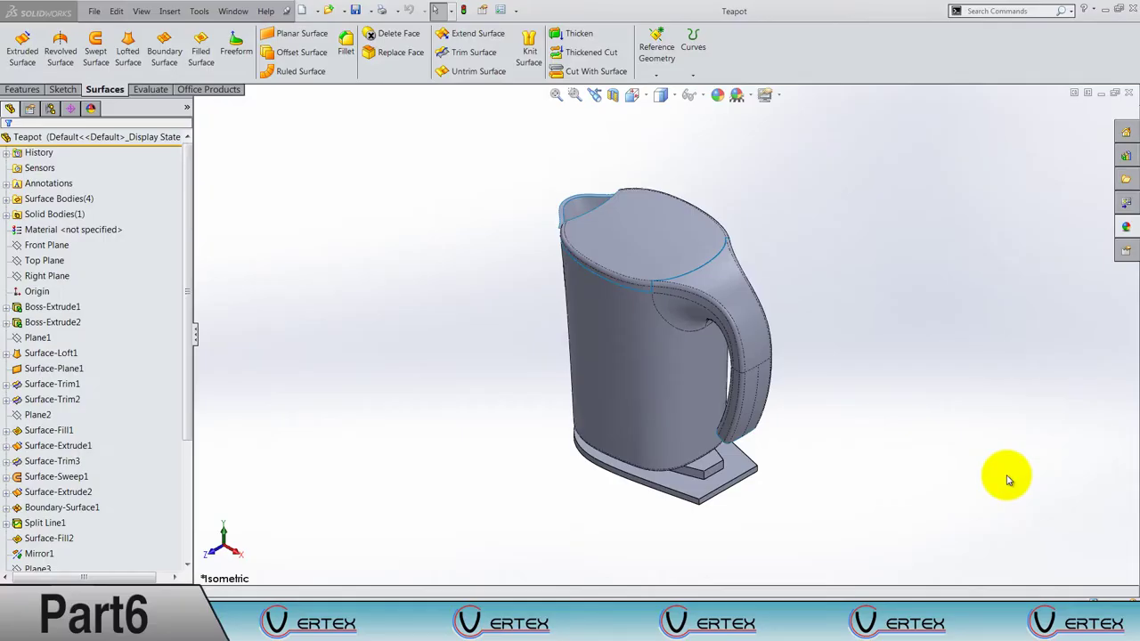
Orbit the teapot, then switch to the Front view and adjust the zoom.
{"action": "left_click", "coordinate": [983, 464]}
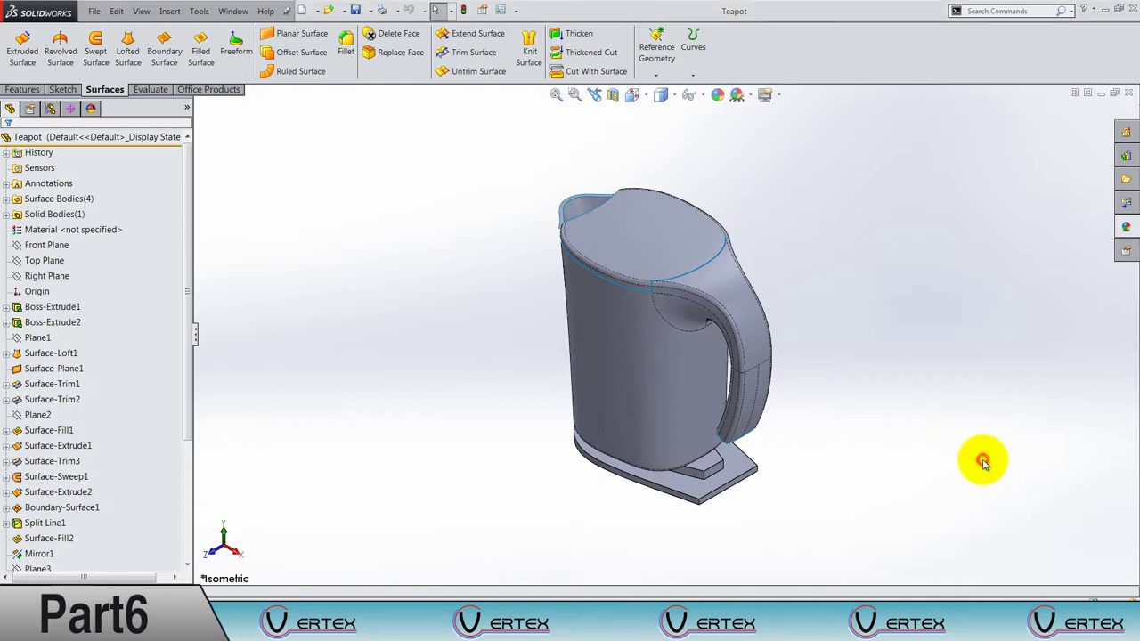
{"action": "mouse_move", "coordinate": [950, 440]}
{"action": "middle_mouse_down"}
{"action": "mouse_move", "coordinate": [1058, 311]}
{"action": "mouse_move", "coordinate": [782, 316]}
{"action": "mouse_move", "coordinate": [646, 489]}
{"action": "mouse_move", "coordinate": [662, 438]}
{"action": "mouse_move", "coordinate": [627, 356]}
{"action": "mouse_move", "coordinate": [542, 341]}
{"action": "mouse_move", "coordinate": [522, 315]}
{"action": "middle_mouse_up"}
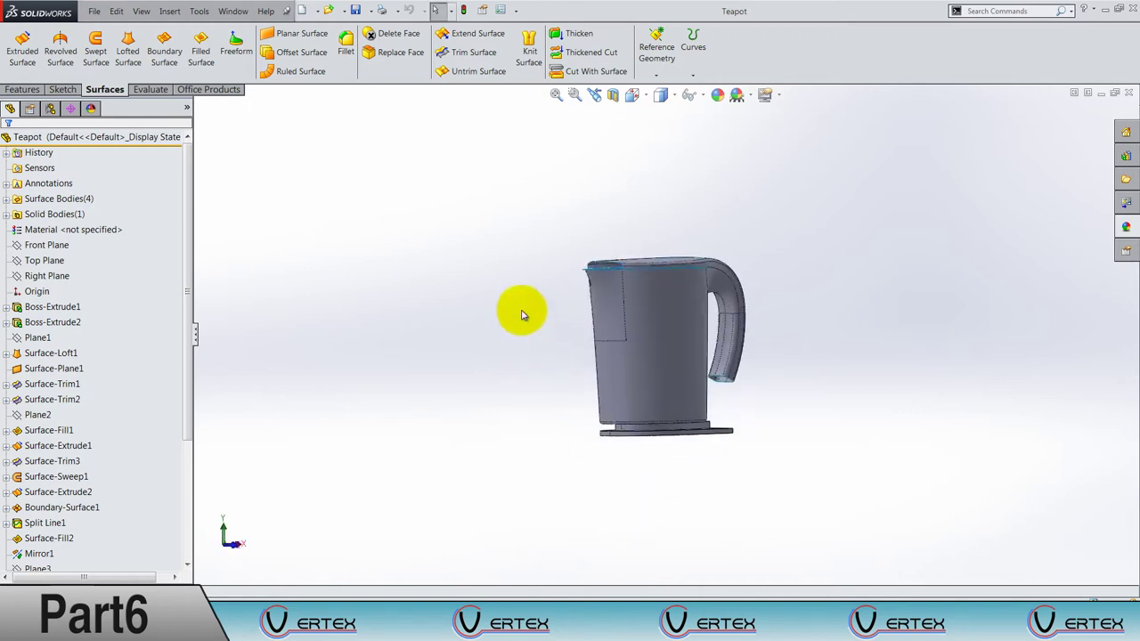
{"action": "left_click", "coordinate": [631, 95]}
{"action": "left_click", "coordinate": [651, 155]}
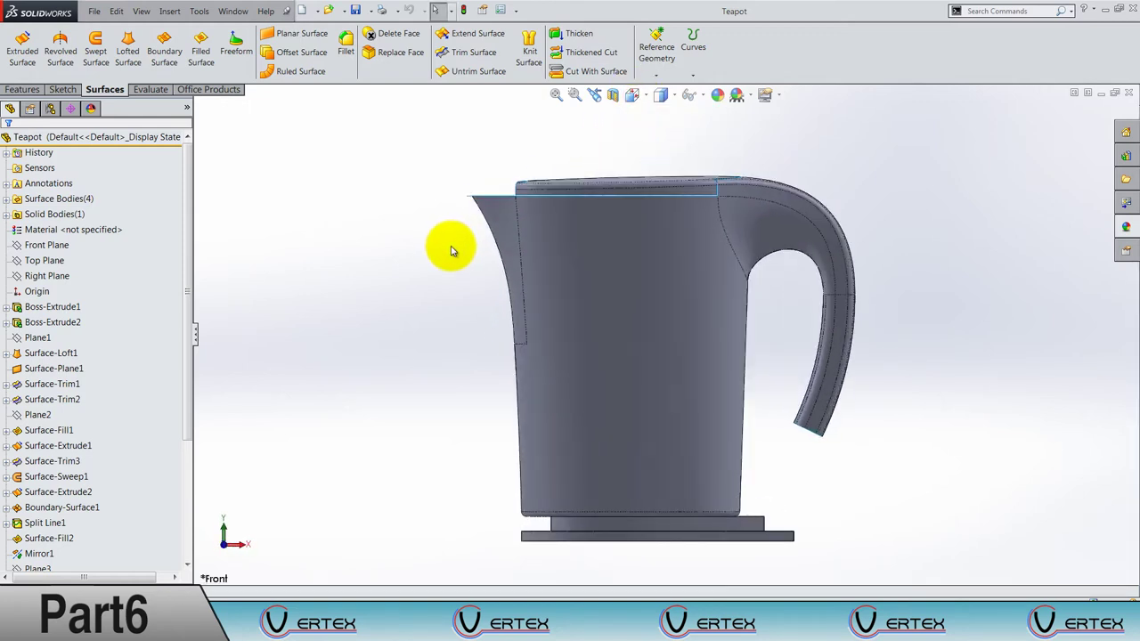
{"action": "scroll", "coordinate": [700, 297], "scroll_direction": "down", "scroll_amount": 1}
{"action": "scroll", "coordinate": [713, 303], "scroll_direction": "down", "scroll_amount": 2}
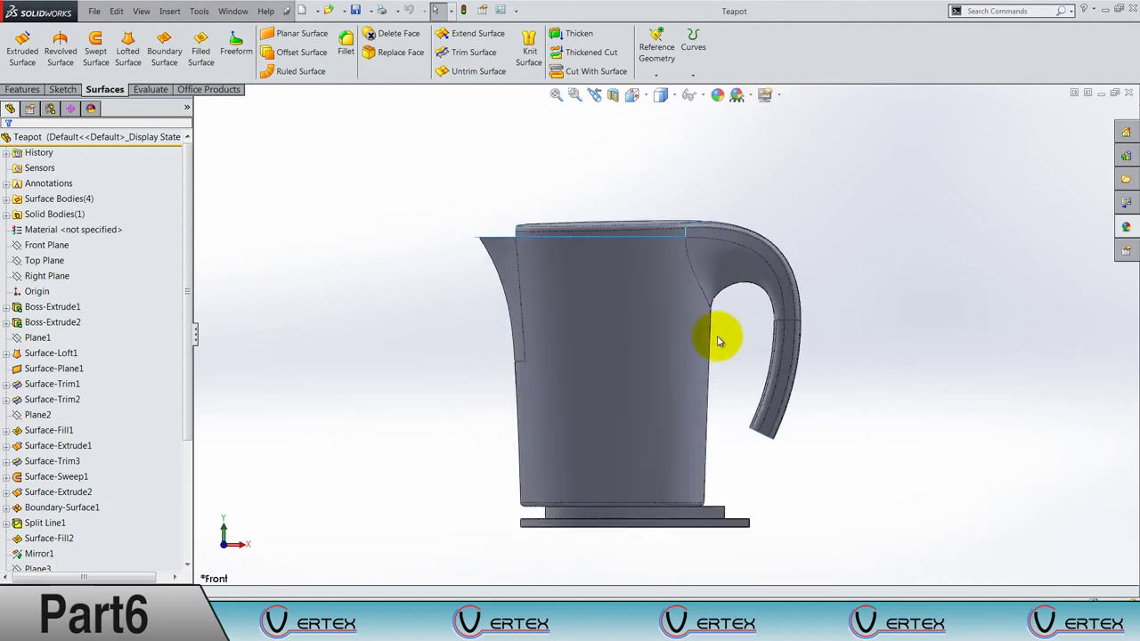
{"action": "scroll", "coordinate": [719, 340], "scroll_direction": "up", "scroll_amount": 1}
{"action": "scroll", "coordinate": [721, 339], "scroll_direction": "up", "scroll_amount": 1}
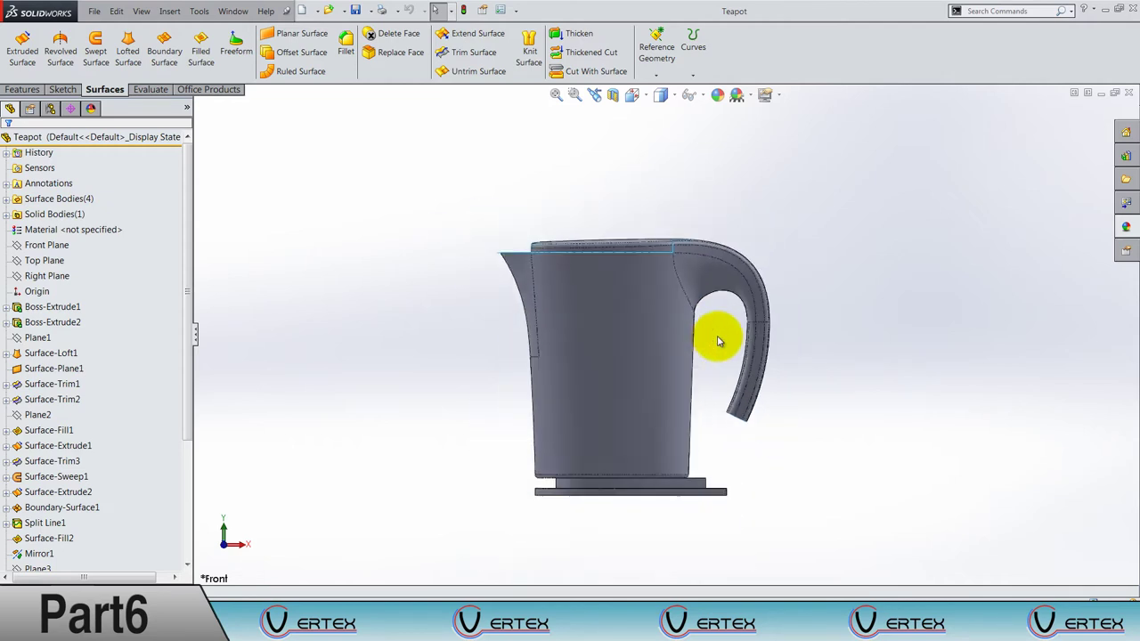
Expand Surface-Loft1 in the Features tree and select its Sketch4 profile.
{"action": "left_click", "coordinate": [24, 89]}
{"action": "left_click", "coordinate": [346, 234]}
{"action": "left_click", "coordinate": [37, 353]}
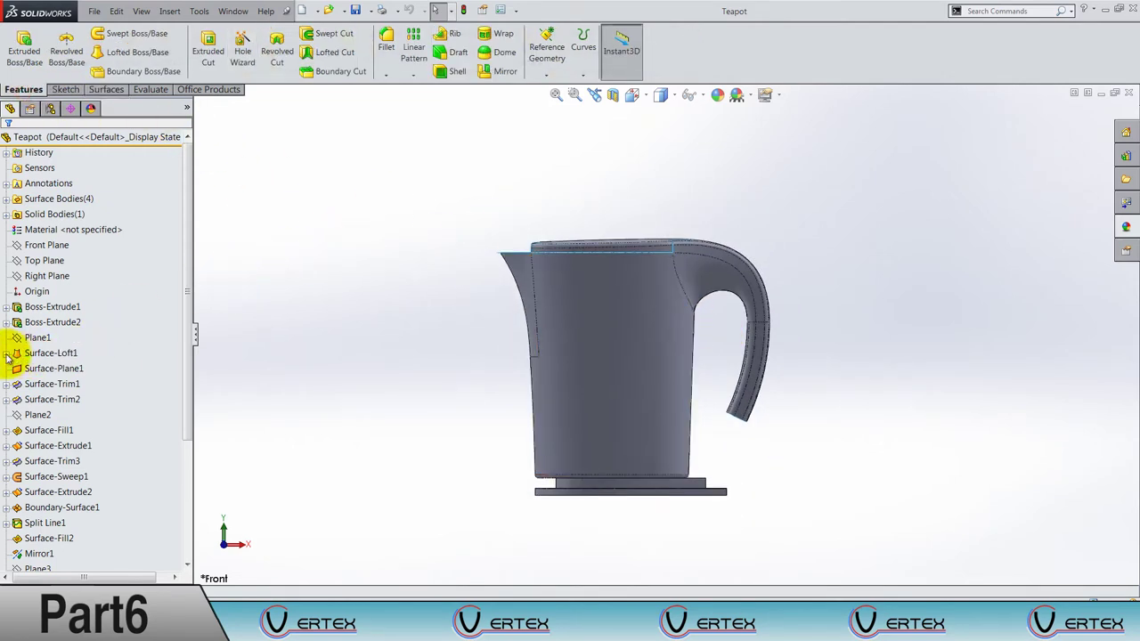
{"action": "left_click", "coordinate": [7, 357]}
{"action": "left_click", "coordinate": [51, 399]}
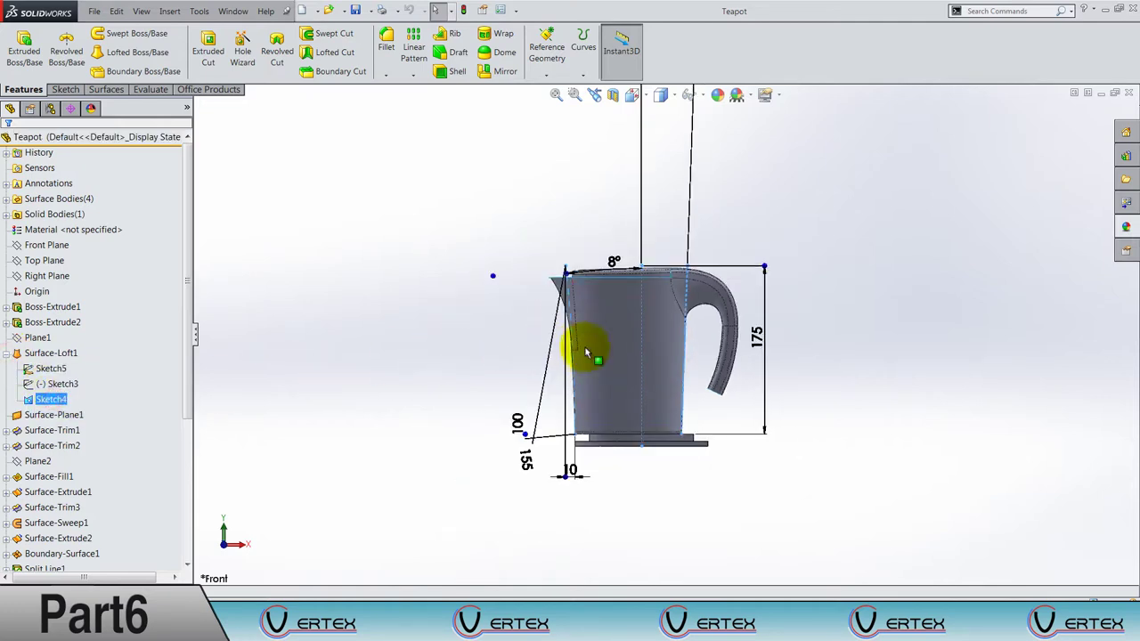
Show Sketch4 on the model, then bring up Plane1's context menu.
{"action": "scroll", "coordinate": [721, 332], "scroll_direction": "down", "scroll_amount": 2}
{"action": "scroll", "coordinate": [722, 331], "scroll_direction": "down", "scroll_amount": 1}
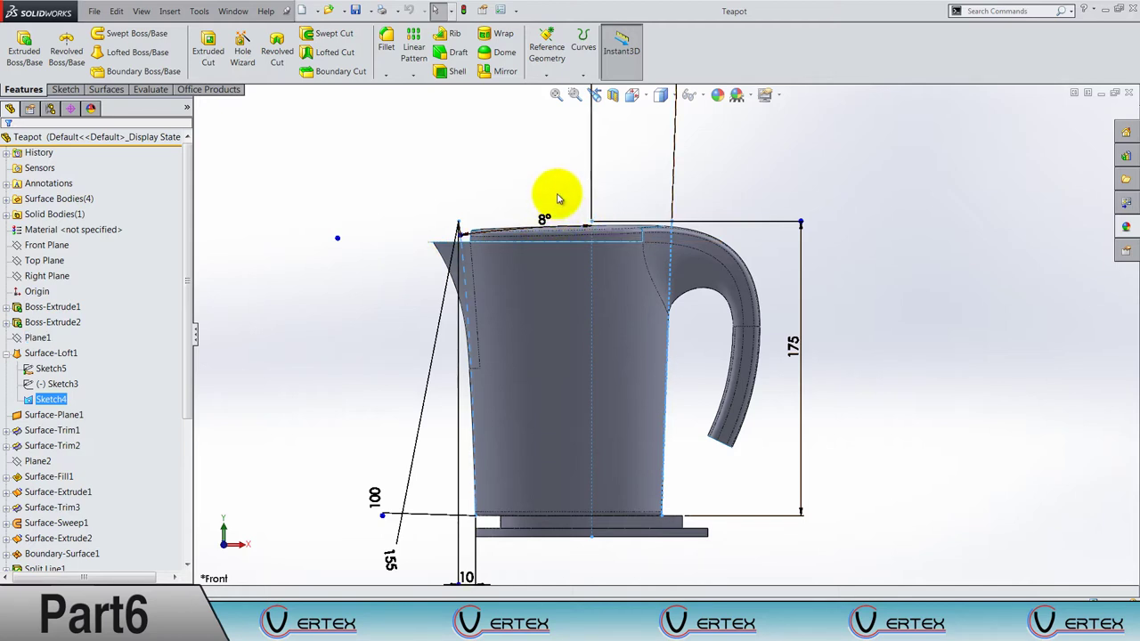
{"action": "right_click", "coordinate": [58, 403]}
{"action": "left_click", "coordinate": [65, 390]}
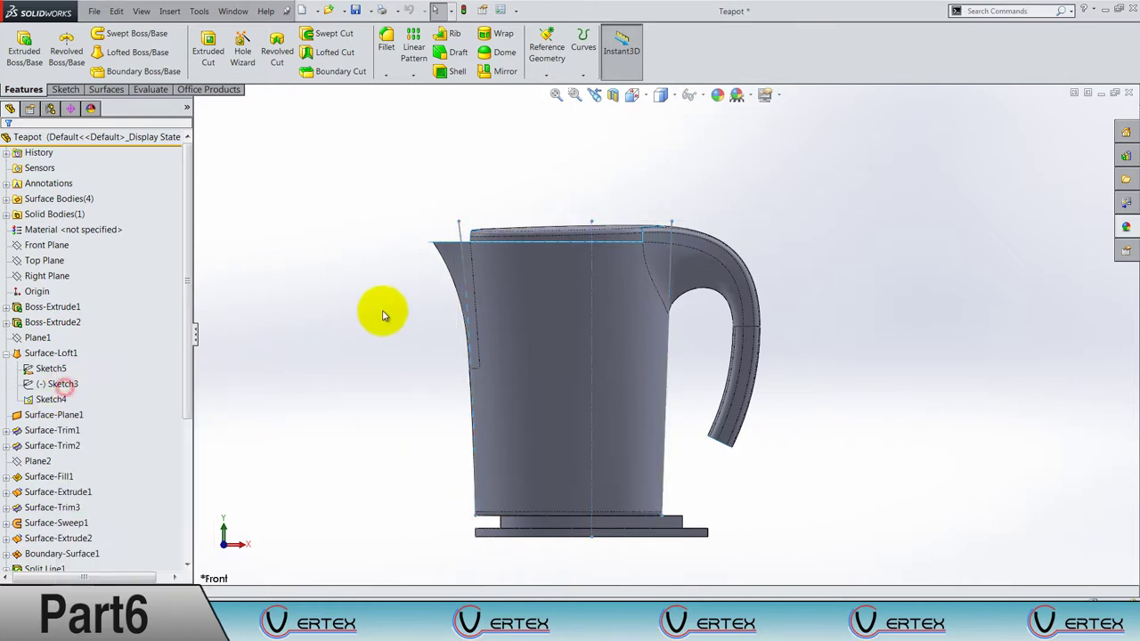
{"action": "right_click", "coordinate": [43, 342]}
Reopen Plane1's definition and accept it unchanged so the model rebuilds.
{"action": "left_click", "coordinate": [50, 306]}
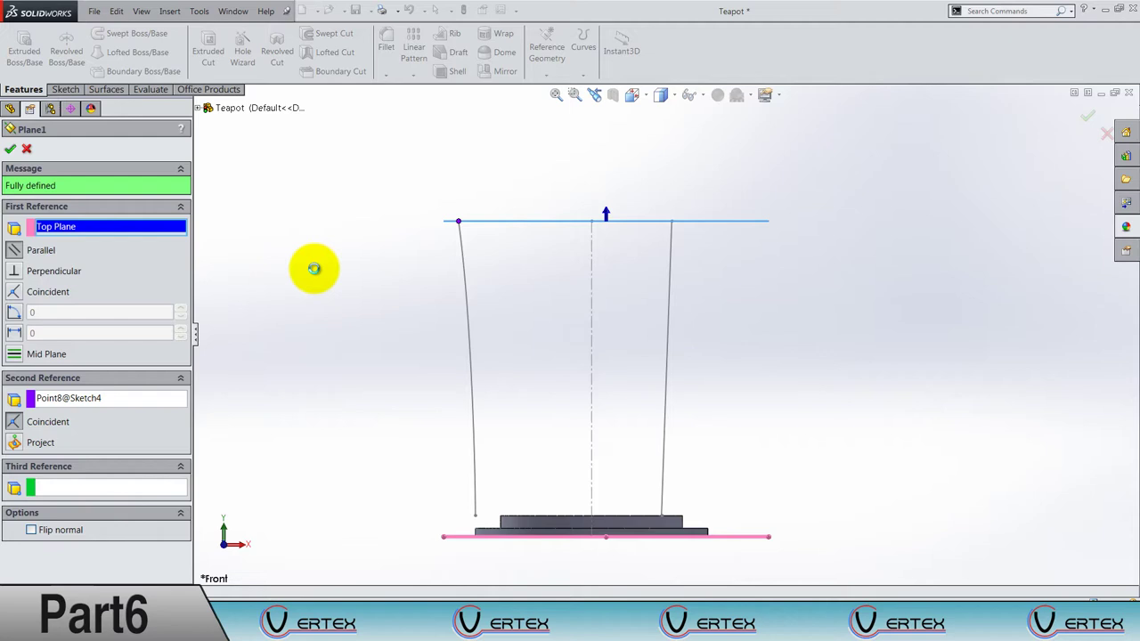
{"action": "right_click", "coordinate": [314, 268]}
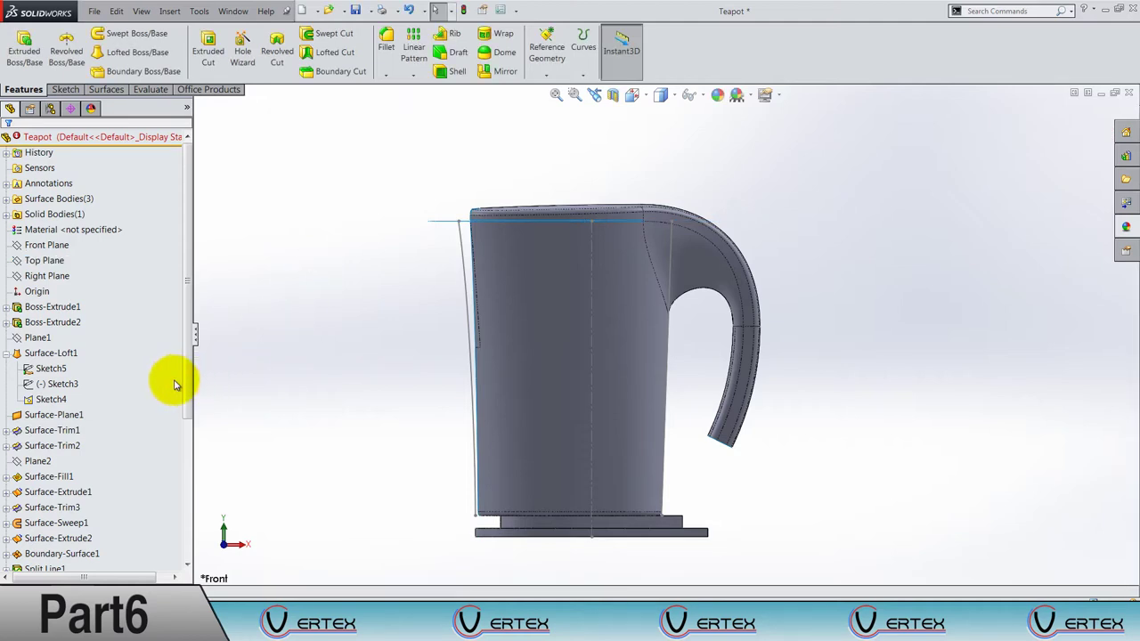
Hide Sketch4 and collapse the sketches under Surface-Loft1.
{"action": "scroll", "coordinate": [152, 395], "scroll_direction": "down", "scroll_amount": 5}
{"action": "scroll", "coordinate": [142, 448], "scroll_direction": "up", "scroll_amount": 4}
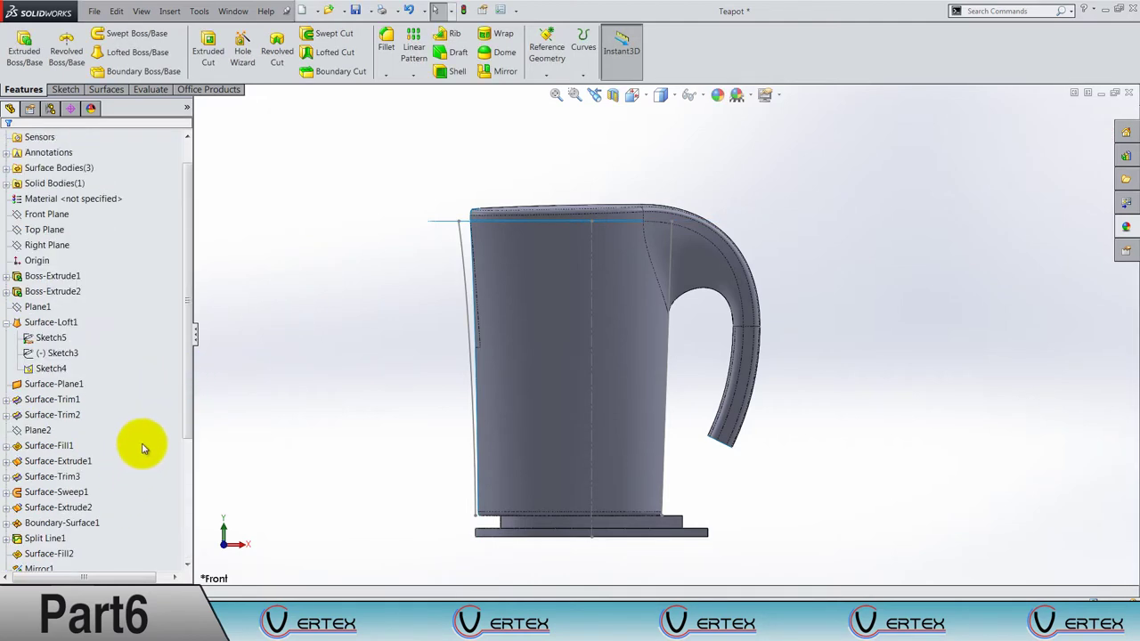
{"action": "right_click", "coordinate": [60, 371]}
{"action": "left_click", "coordinate": [69, 352]}
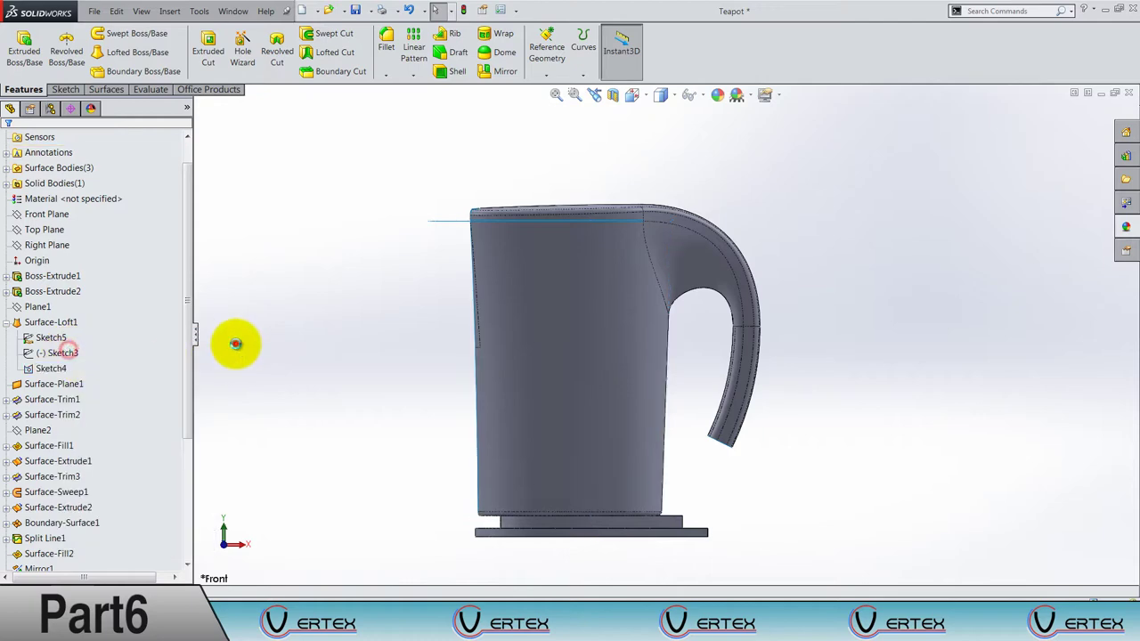
{"action": "scroll", "coordinate": [101, 395], "scroll_direction": "down", "scroll_amount": 3}
{"action": "scroll", "coordinate": [102, 395], "scroll_direction": "down", "scroll_amount": 2}
{"action": "scroll", "coordinate": [101, 395], "scroll_direction": "up", "scroll_amount": 6}
{"action": "left_click", "coordinate": [12, 381]}
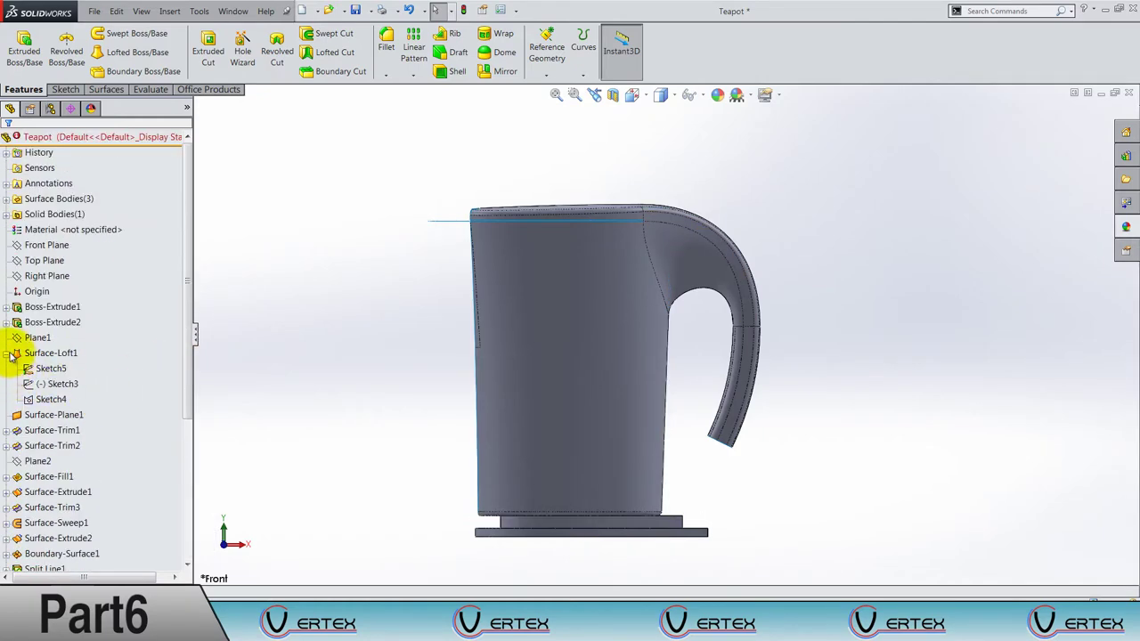
{"action": "left_click", "coordinate": [7, 353]}
Edit Sketch6 under Surface-Trim2 to inspect its 60, 55, 30, 27.50 and 75 dimensions.
{"action": "mouse_move", "coordinate": [389, 333]}
{"action": "middle_mouse_down"}
{"action": "mouse_move", "coordinate": [448, 371]}
{"action": "mouse_move", "coordinate": [204, 481]}
{"action": "middle_mouse_up"}
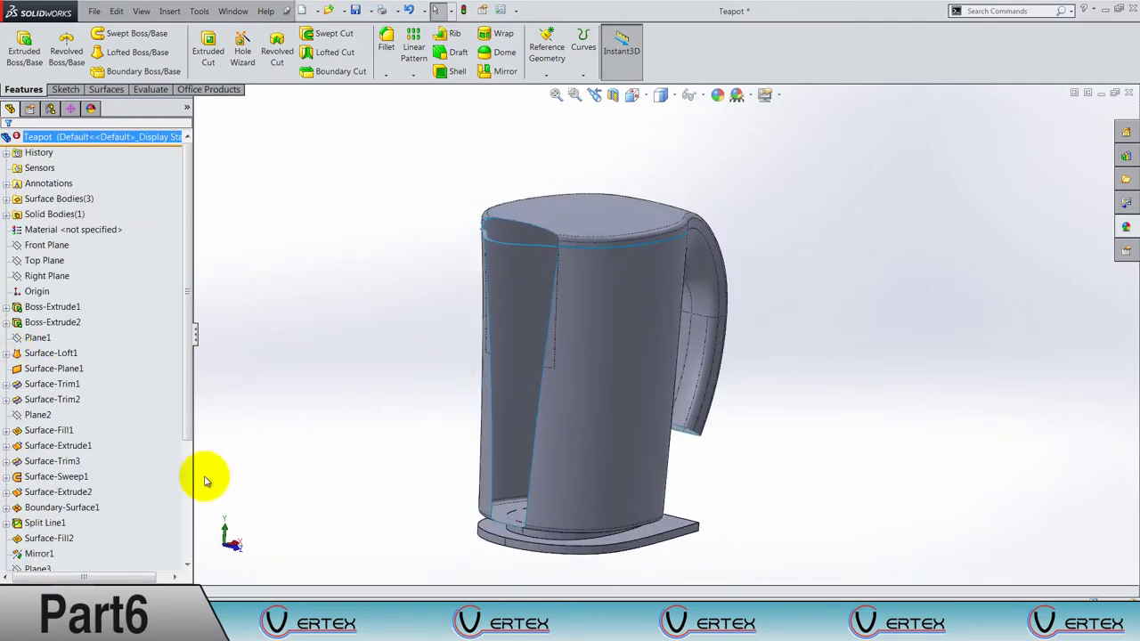
{"action": "left_click", "coordinate": [66, 402]}
{"action": "left_click", "coordinate": [37, 401], "text": "ctrl"}
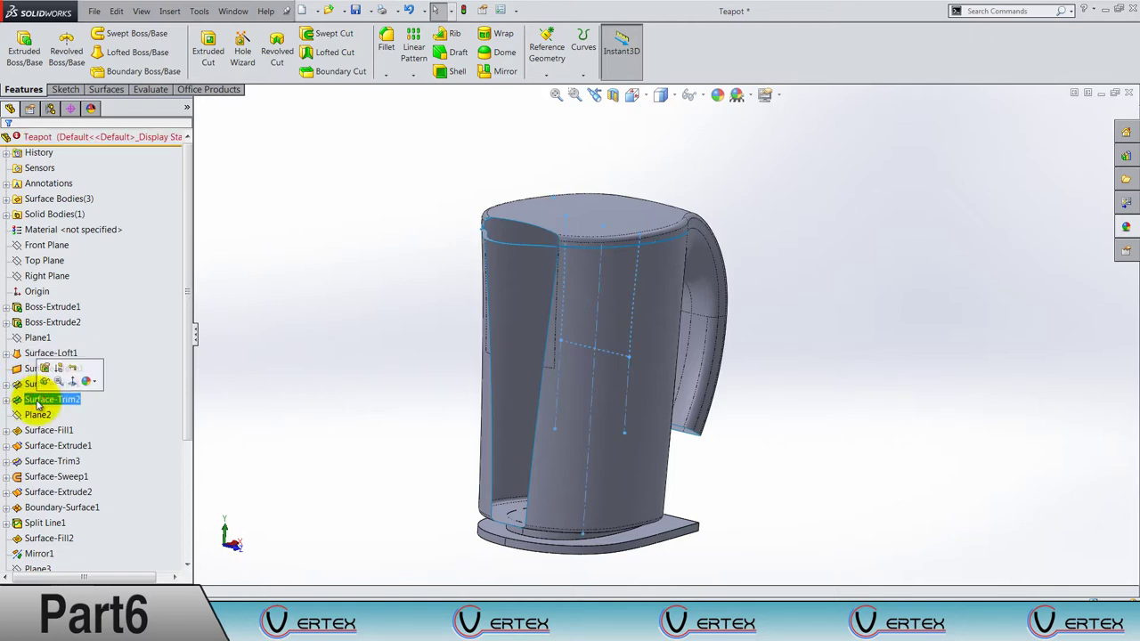
{"action": "left_click", "coordinate": [7, 400]}
{"action": "right_click", "coordinate": [39, 416]}
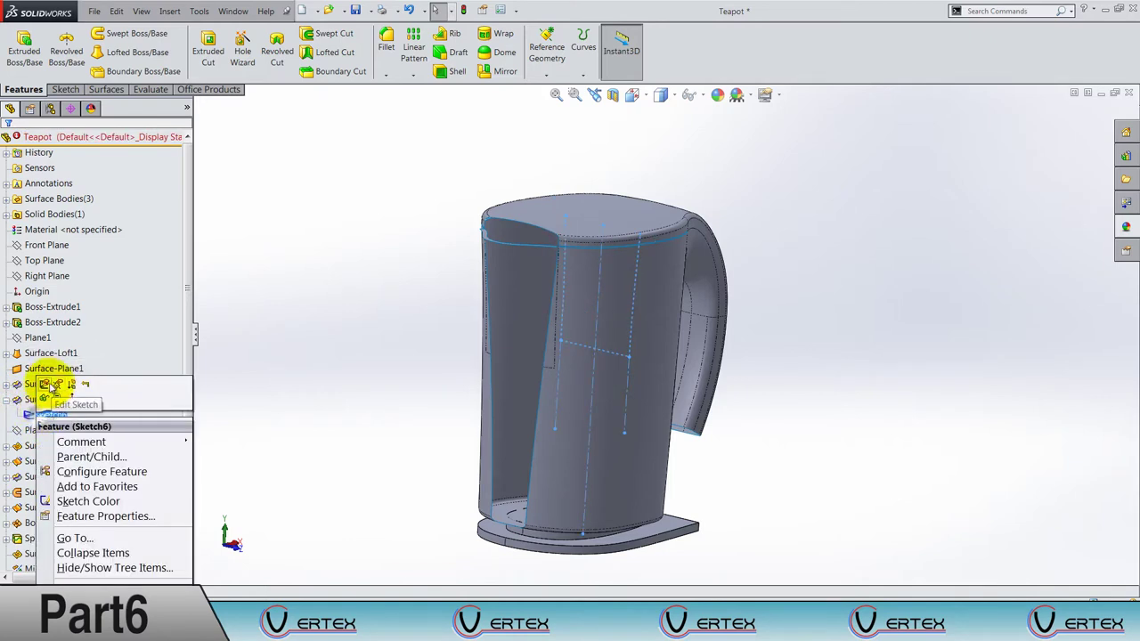
{"action": "left_click", "coordinate": [49, 385]}
{"action": "mouse_move", "coordinate": [488, 189]}
{"action": "middle_mouse_down"}
{"action": "mouse_move", "coordinate": [562, 133]}
{"action": "mouse_move", "coordinate": [565, 115]}
{"action": "mouse_move", "coordinate": [632, 128]}
{"action": "mouse_move", "coordinate": [510, 186]}
{"action": "mouse_move", "coordinate": [805, 163]}
{"action": "middle_mouse_up"}
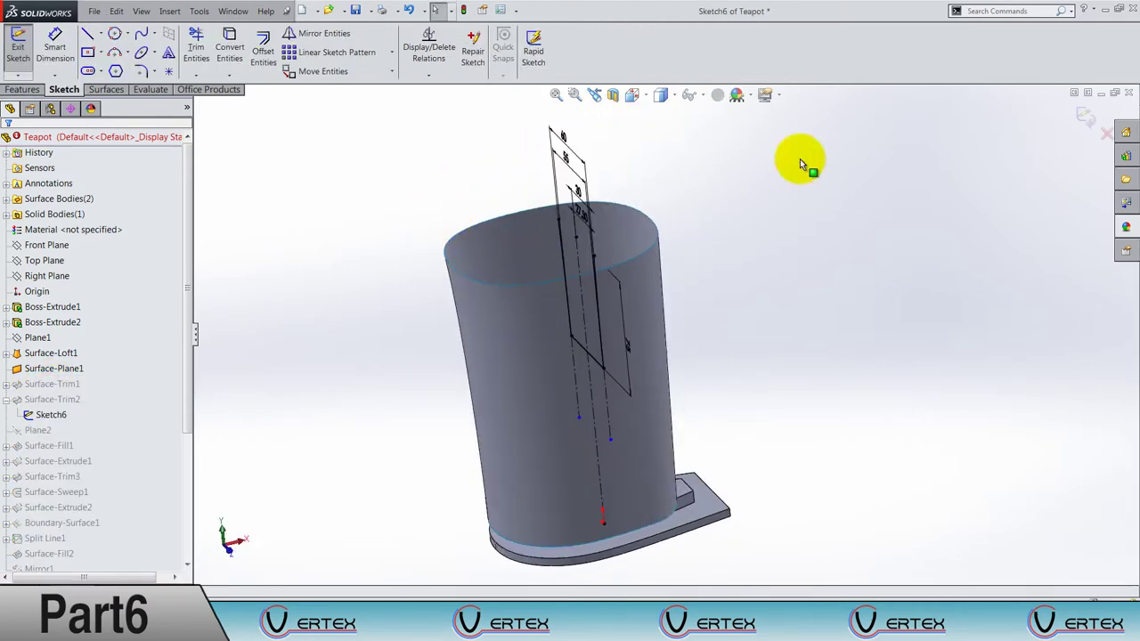
Exit Sketch6 with a rebuild and fit the whole kettle in view.
{"action": "key", "text": "ctrl+b"}
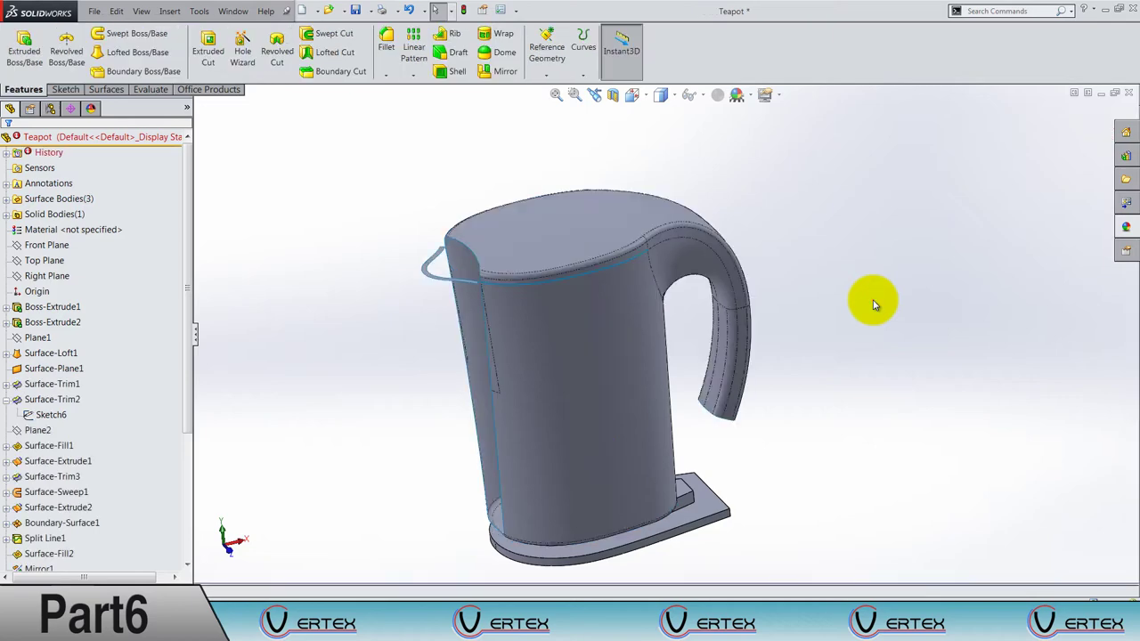
{"action": "middle_click_drag", "start_coordinate": [541, 386], "coordinate": [554, 447]}
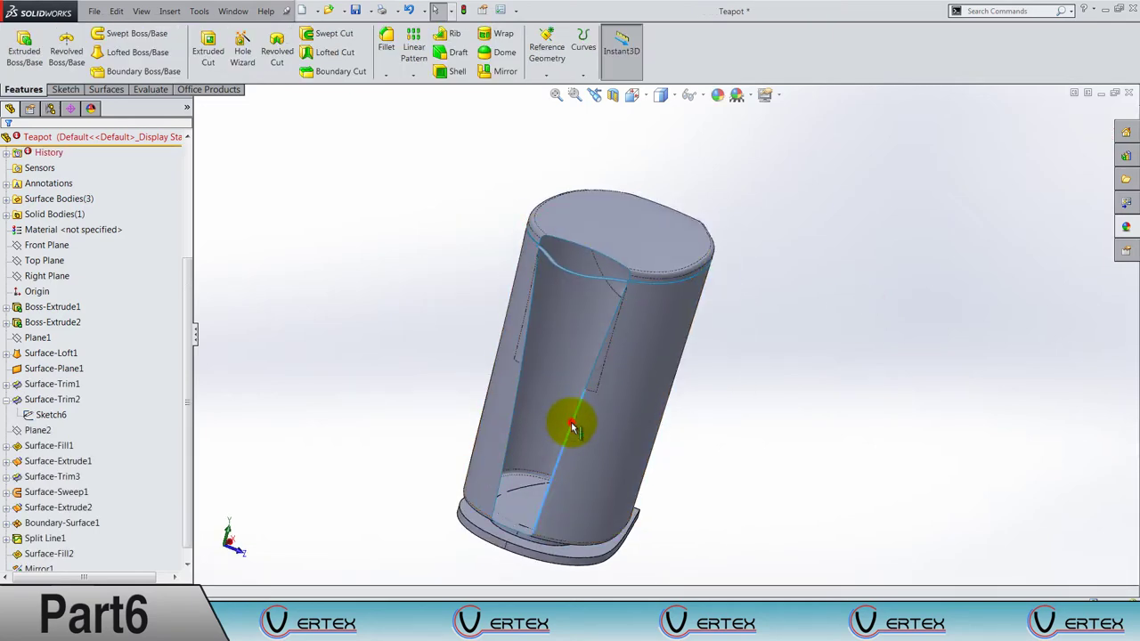
{"action": "scroll", "coordinate": [152, 473], "scroll_direction": "down", "scroll_amount": 6}
{"action": "scroll", "coordinate": [158, 453], "scroll_direction": "down", "scroll_amount": 3}
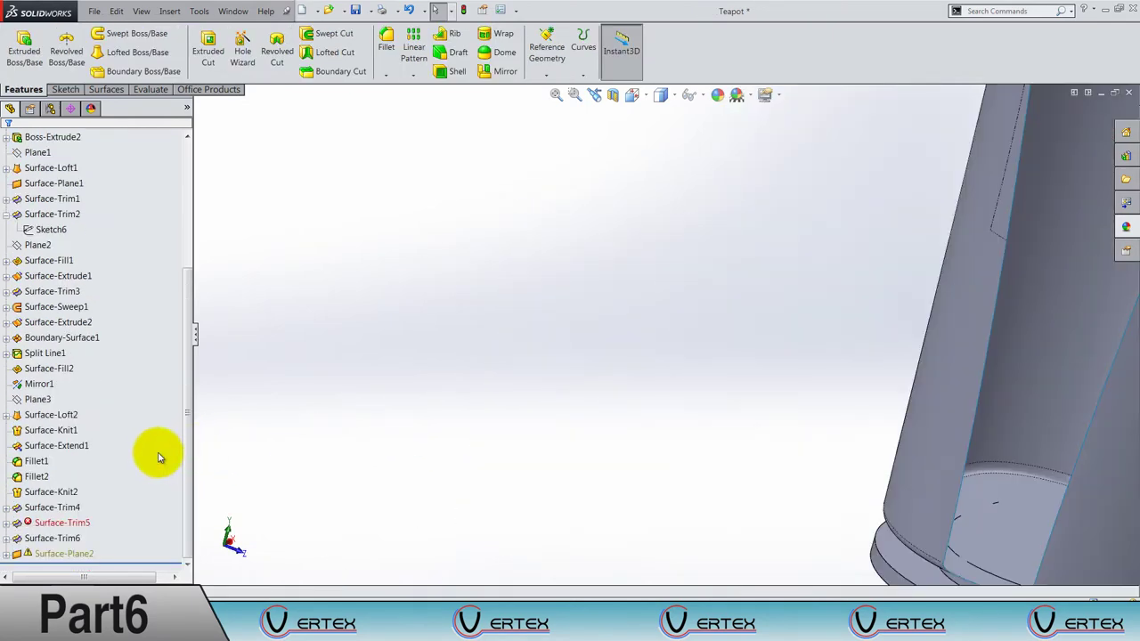
{"action": "scroll", "coordinate": [484, 448], "scroll_direction": "up", "scroll_amount": 2}
{"action": "scroll", "coordinate": [882, 348], "scroll_direction": "up", "scroll_amount": 5}
{"action": "scroll", "coordinate": [833, 308], "scroll_direction": "up", "scroll_amount": 2}
{"action": "key", "text": "f"}
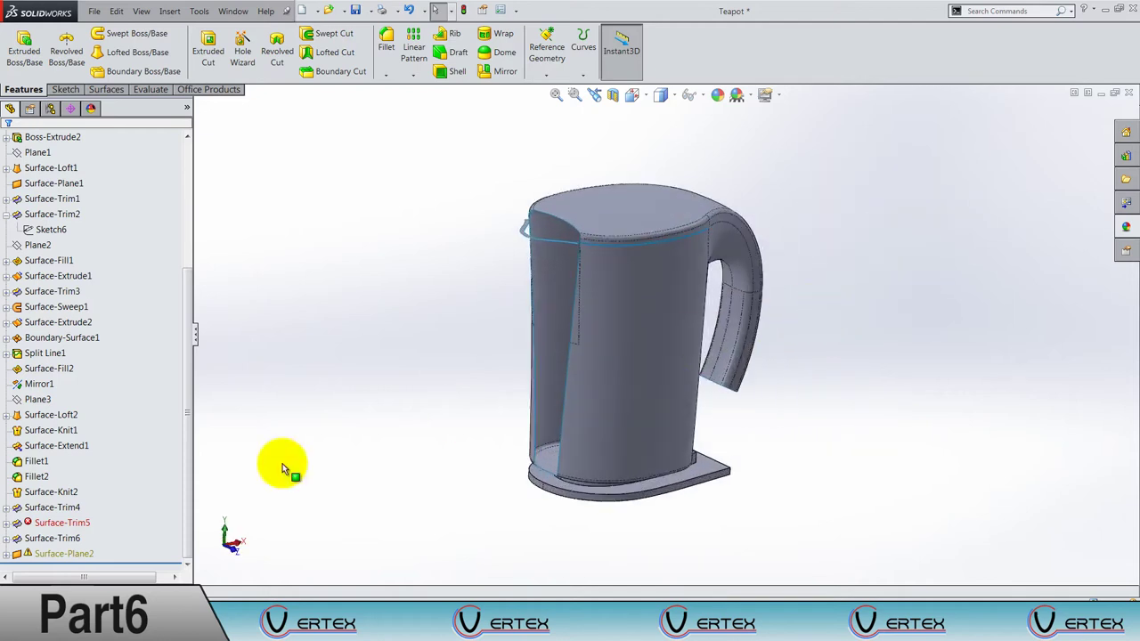
Check Surface-Trim5's What's Wrong error: Sketch21 does not intersect the trimmed surface.
{"action": "left_click", "coordinate": [26, 506]}
{"action": "left_click", "coordinate": [7, 525]}
{"action": "left_click", "coordinate": [46, 540]}
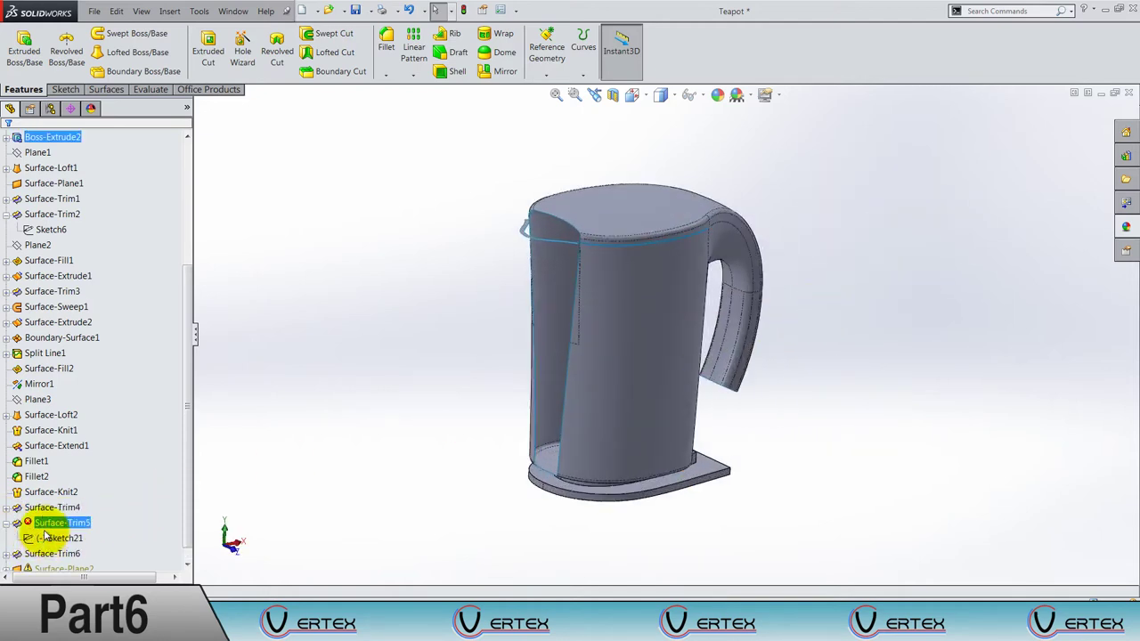
{"action": "right_click", "coordinate": [47, 528]}
{"action": "left_click", "coordinate": [86, 392]}
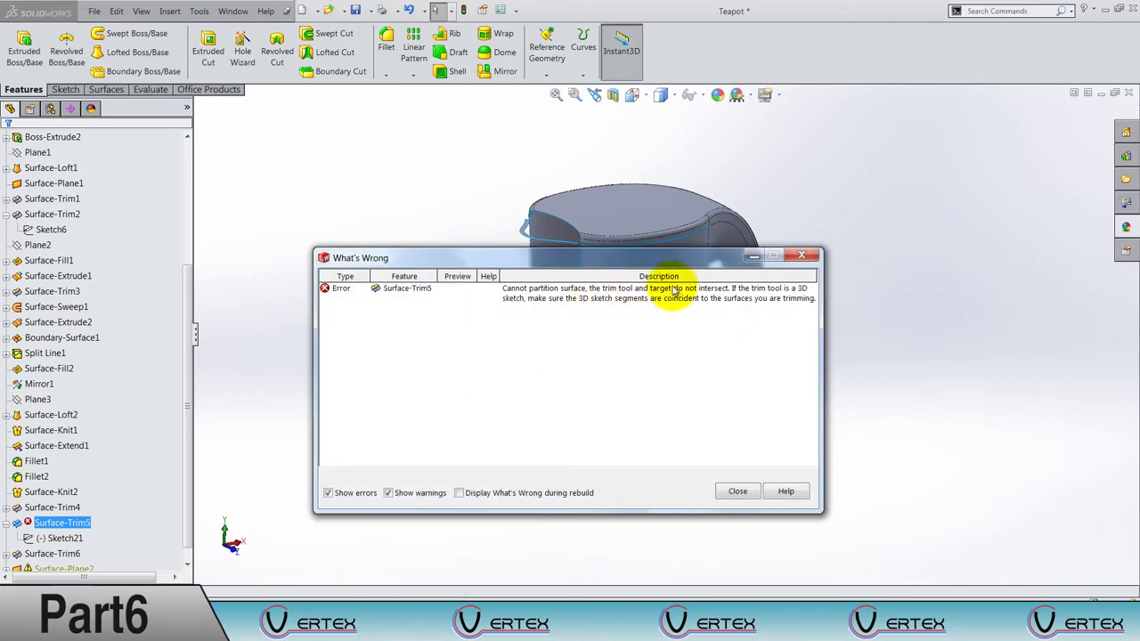
{"action": "left_click", "coordinate": [800, 257]}
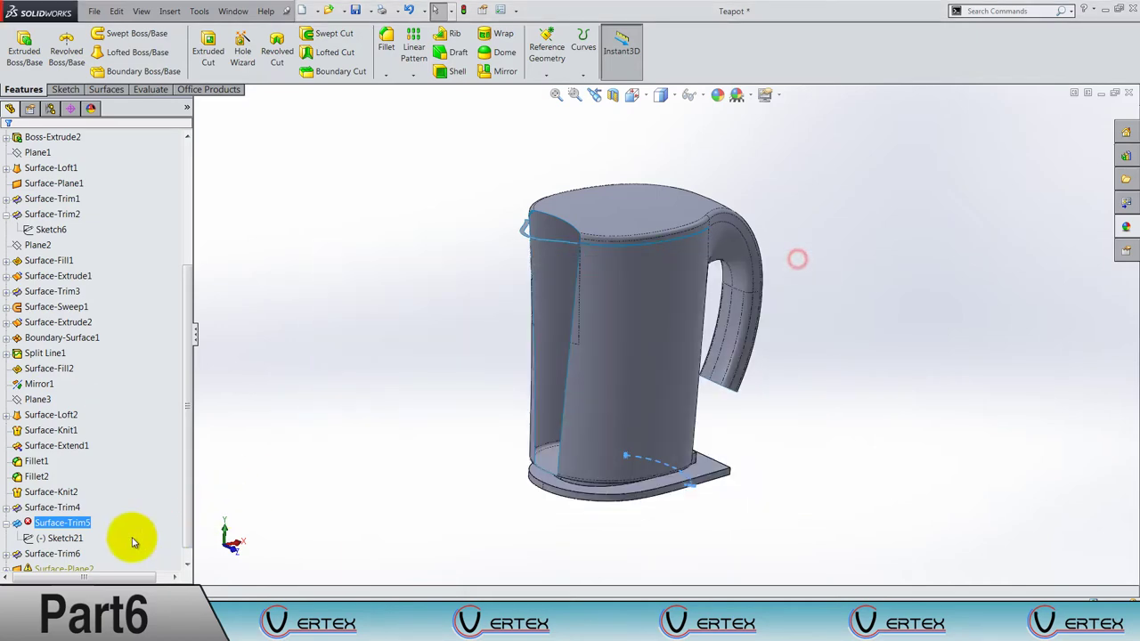
{"action": "right_click", "coordinate": [46, 539]}
Edit Sketch21 in Top view to inspect its 0.50 arc and 70 dimensions.
{"action": "left_click", "coordinate": [65, 429]}
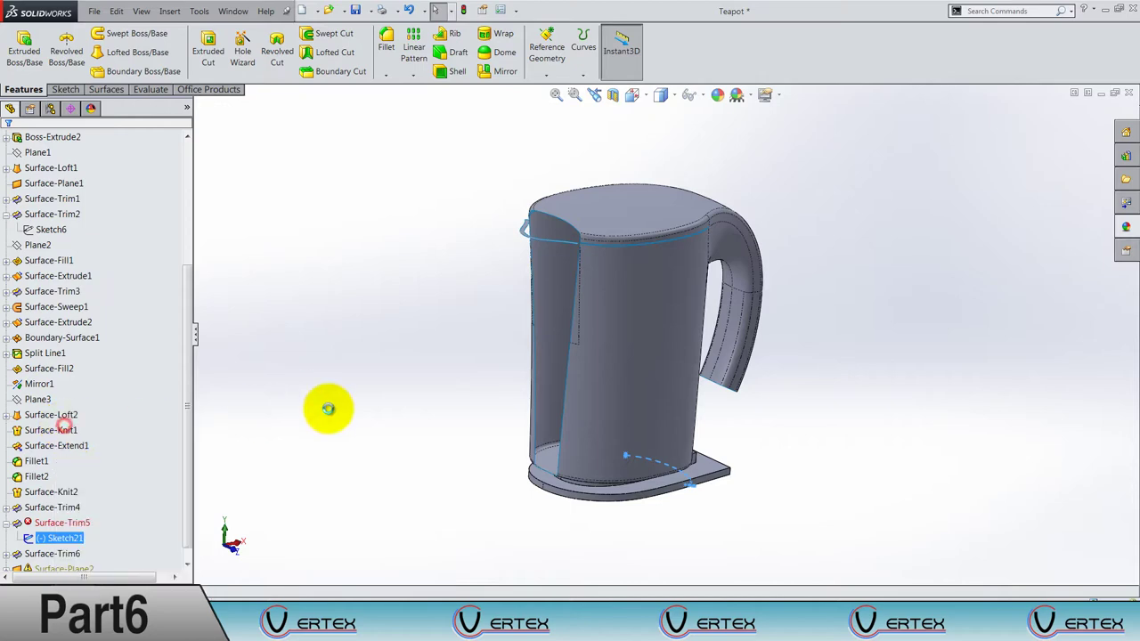
{"action": "left_click", "coordinate": [635, 96]}
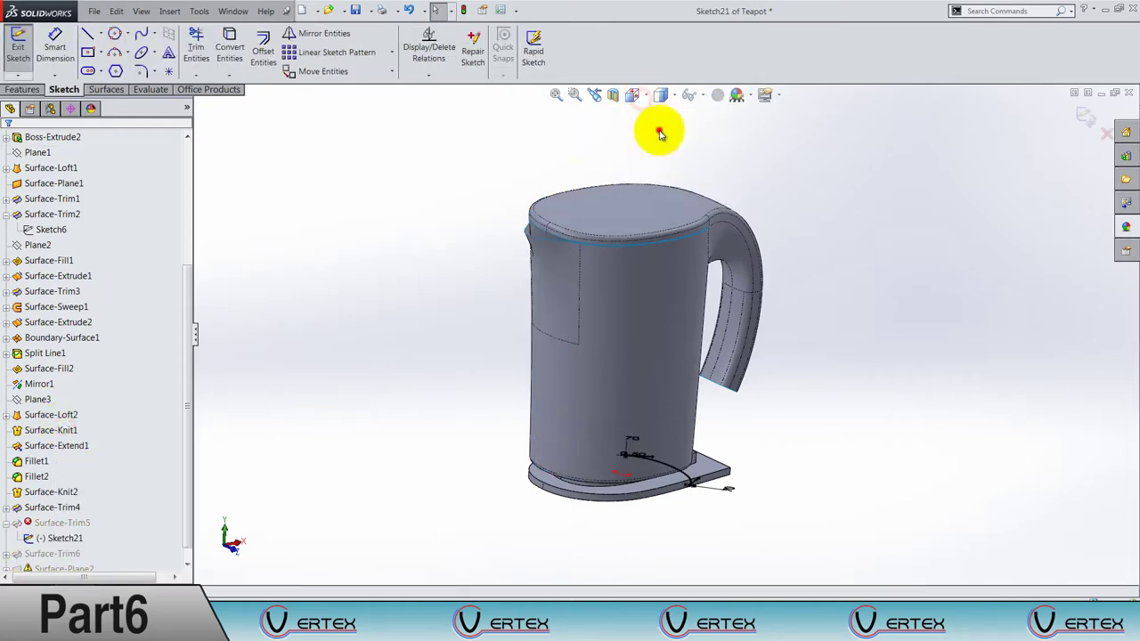
{"action": "left_click", "coordinate": [657, 128]}
{"action": "scroll", "coordinate": [732, 267], "scroll_direction": "down", "scroll_amount": 5}
{"action": "scroll", "coordinate": [669, 257], "scroll_direction": "down", "scroll_amount": 3}
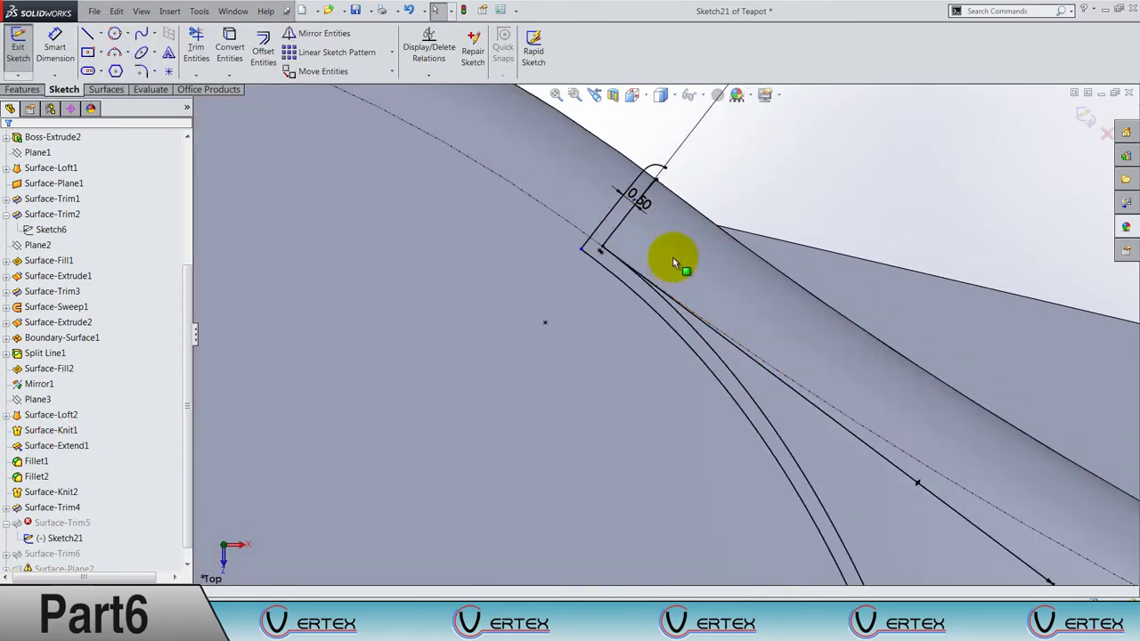
{"action": "scroll", "coordinate": [666, 259], "scroll_direction": "up", "scroll_amount": 3}
{"action": "scroll", "coordinate": [666, 260], "scroll_direction": "up", "scroll_amount": 3}
Orbit into a tilted 3D view and bring up Surface-Trim5's options.
{"action": "scroll", "coordinate": [666, 259], "scroll_direction": "up", "scroll_amount": 5}
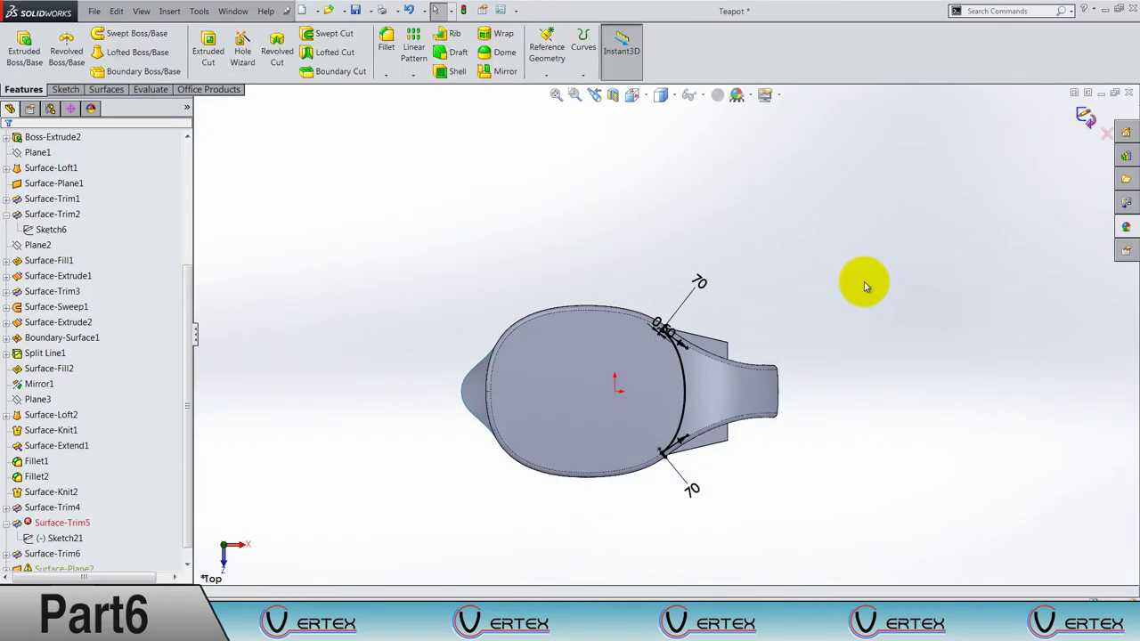
{"action": "mouse_move", "coordinate": [778, 466]}
{"action": "middle_mouse_down"}
{"action": "mouse_move", "coordinate": [811, 274]}
{"action": "mouse_move", "coordinate": [802, 318]}
{"action": "mouse_move", "coordinate": [775, 334]}
{"action": "middle_mouse_up"}
{"action": "right_click", "coordinate": [56, 524]}
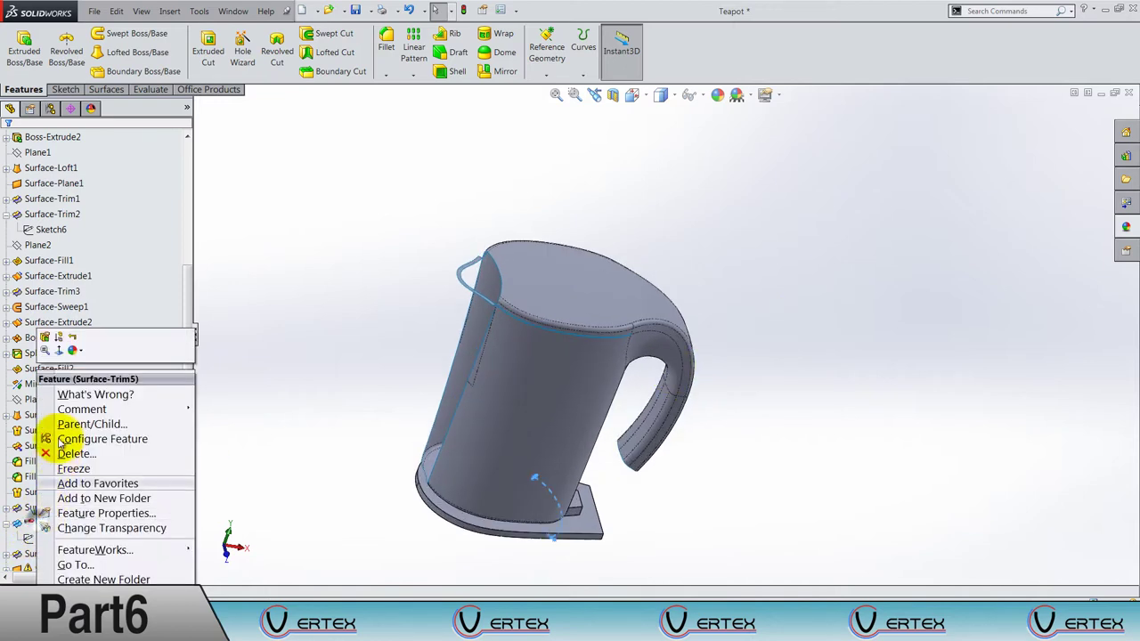
{"action": "left_click", "coordinate": [46, 338]}
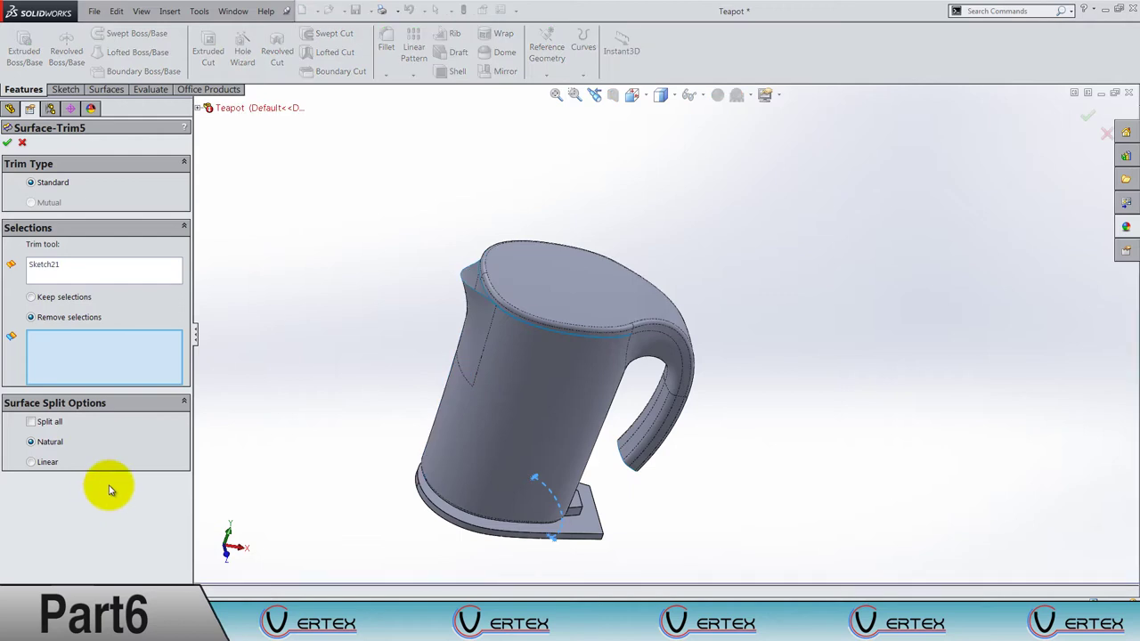
{"action": "left_click", "coordinate": [98, 365]}
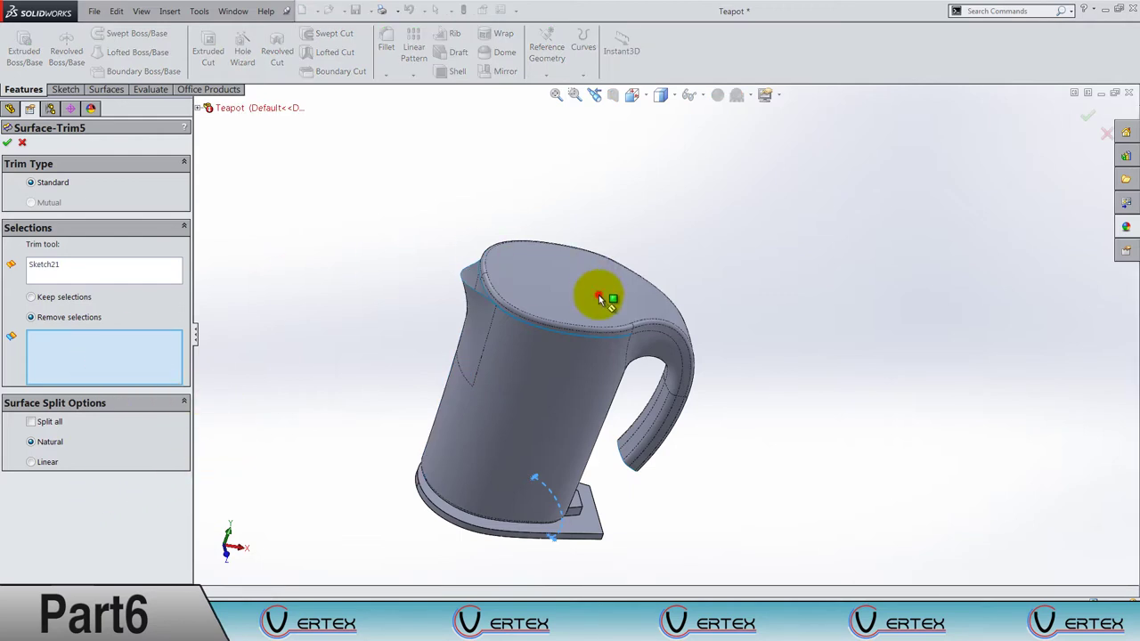
{"action": "left_click", "coordinate": [599, 295]}
{"action": "scroll", "coordinate": [621, 311], "scroll_direction": "down", "scroll_amount": 3}
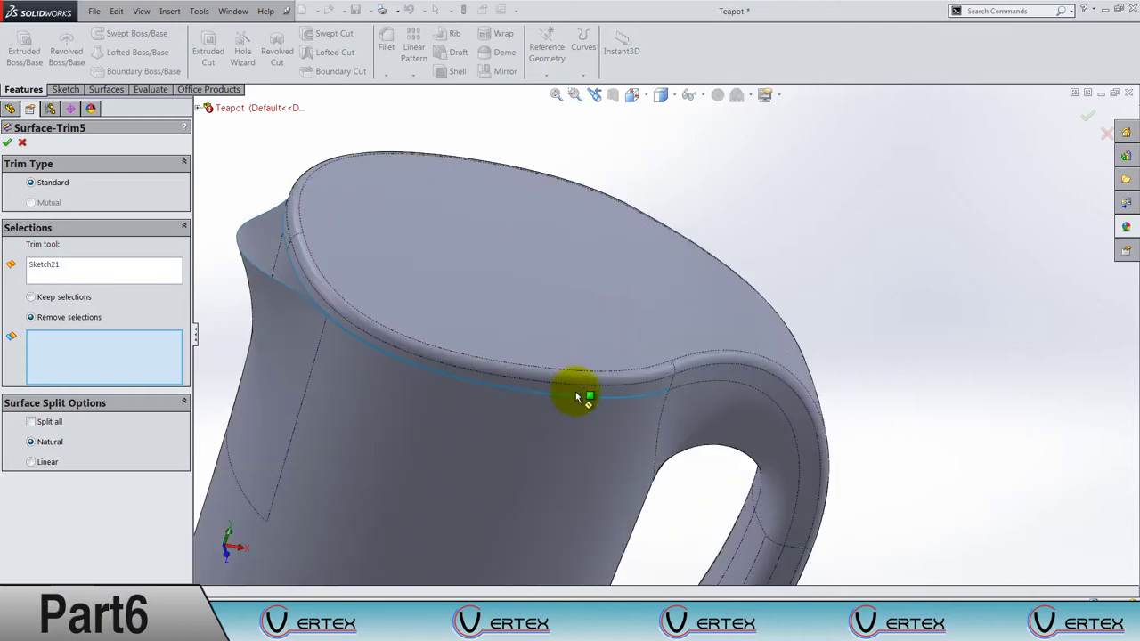
{"action": "scroll", "coordinate": [666, 369], "scroll_direction": "up", "scroll_amount": 3}
{"action": "middle_click_drag", "start_coordinate": [618, 359], "coordinate": [579, 466]}
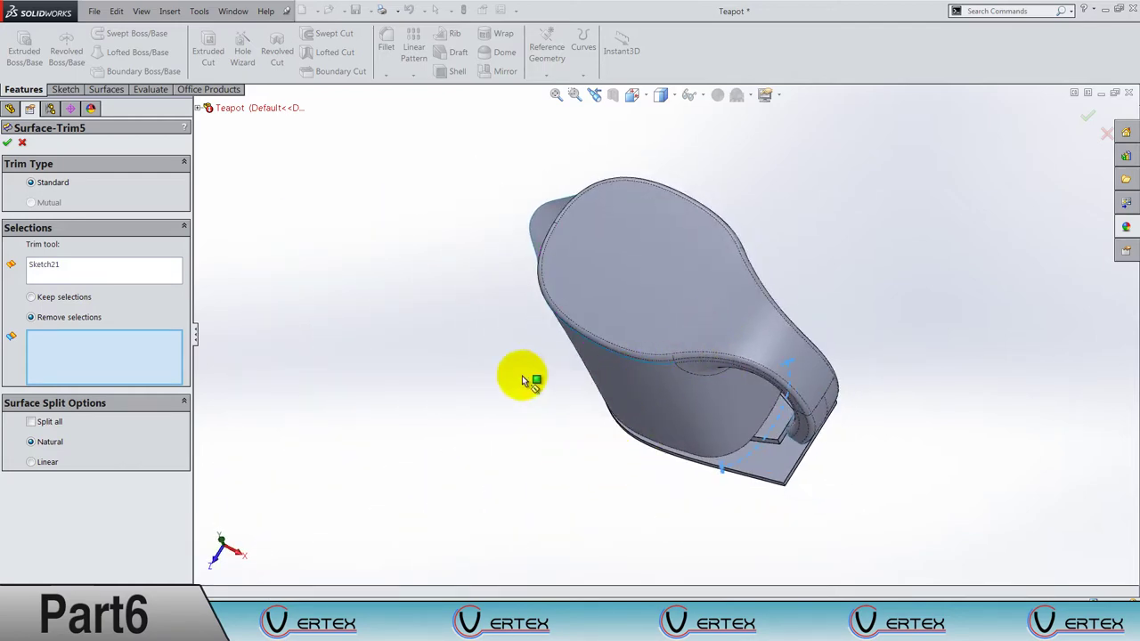
{"action": "left_click", "coordinate": [64, 266]}
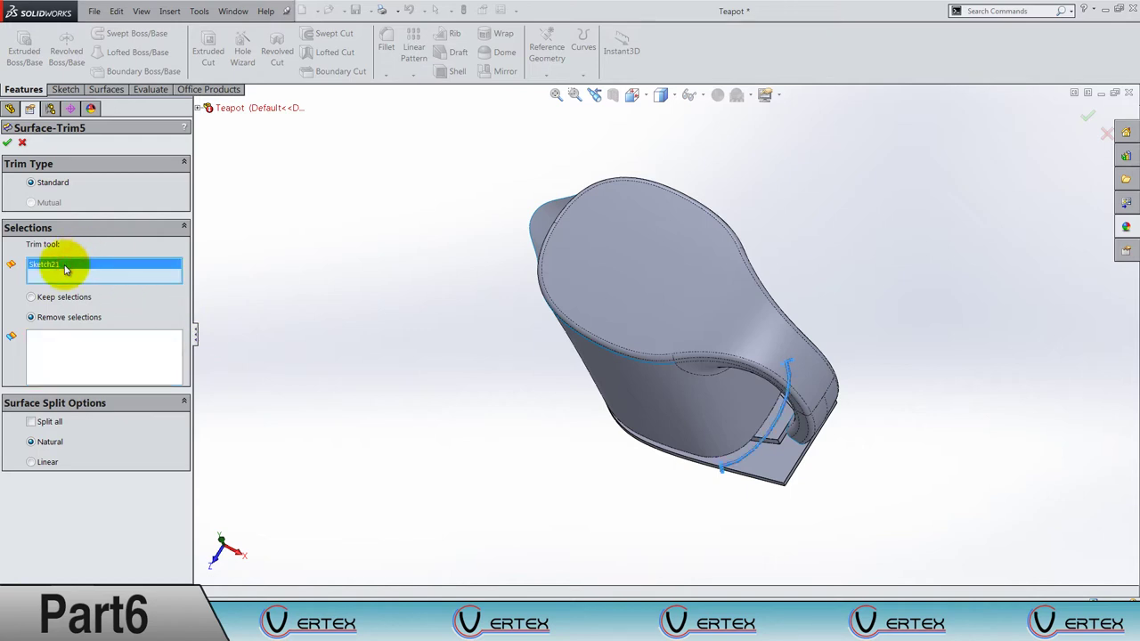
{"action": "left_click", "coordinate": [85, 356]}
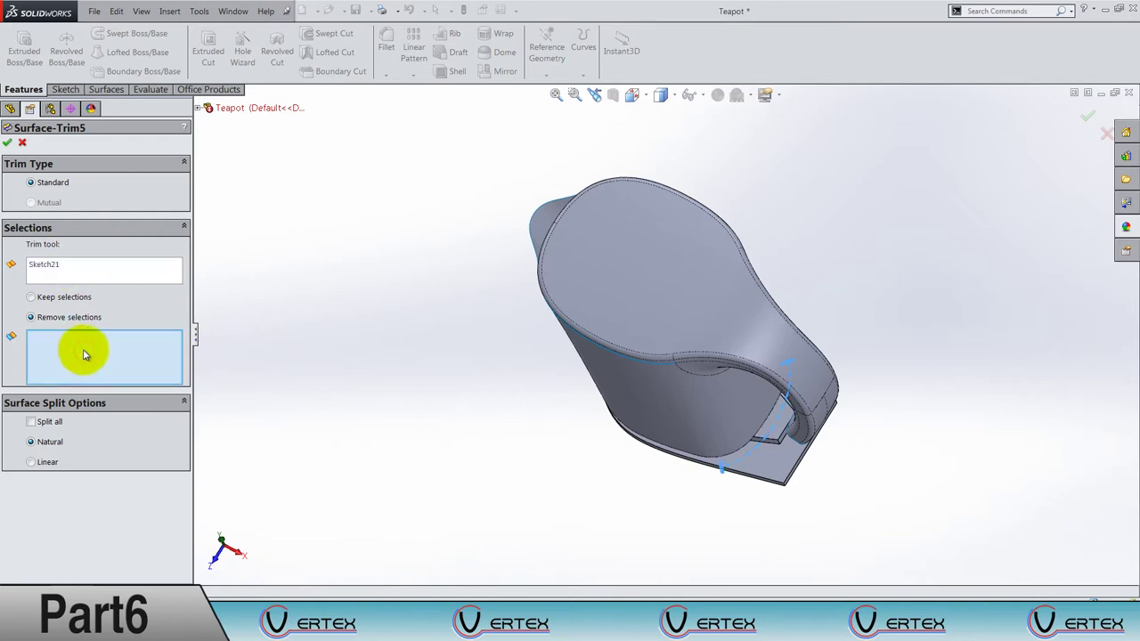
{"action": "middle_click_drag", "start_coordinate": [651, 279], "coordinate": [751, 519]}
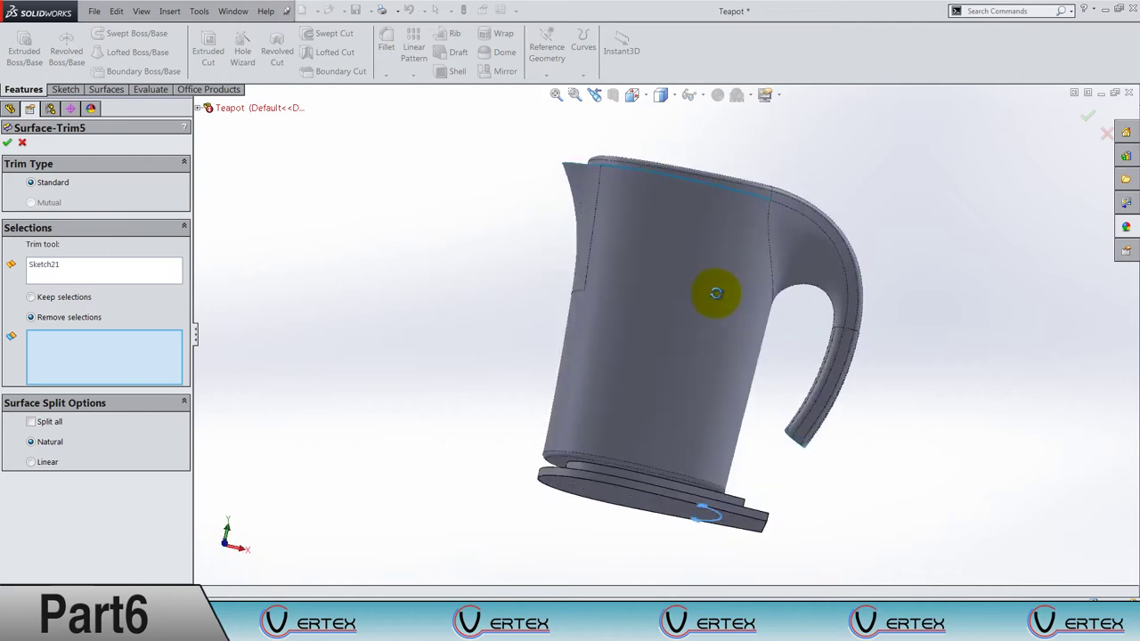
{"action": "scroll", "coordinate": [751, 518], "scroll_direction": "down", "scroll_amount": 3}
{"action": "scroll", "coordinate": [757, 495], "scroll_direction": "down", "scroll_amount": 2}
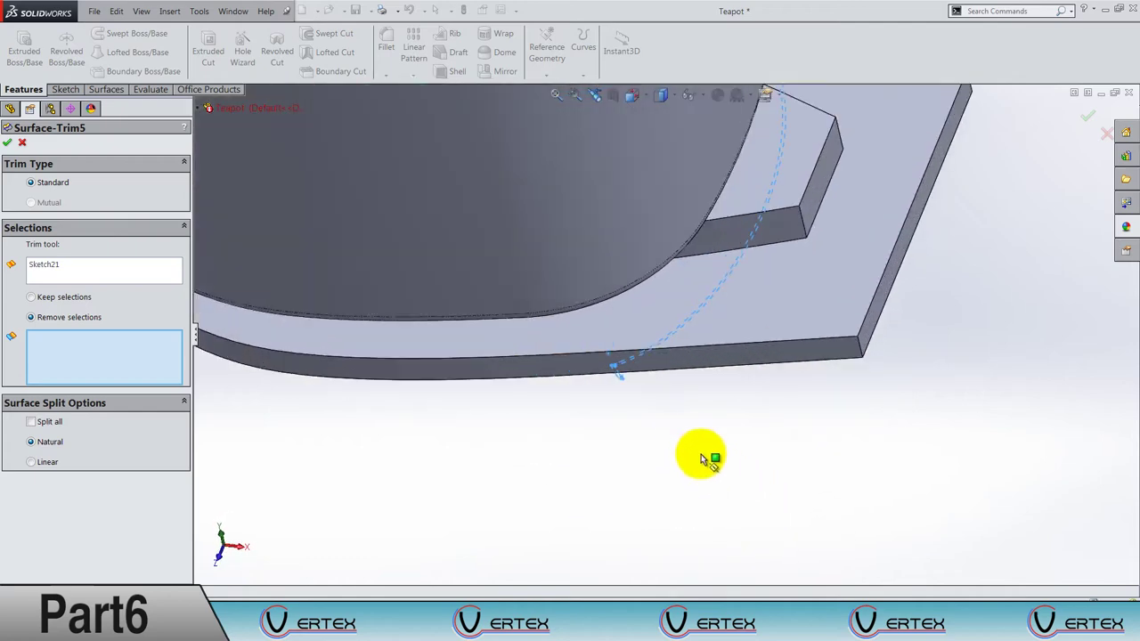
{"action": "scroll", "coordinate": [707, 458], "scroll_direction": "up", "scroll_amount": 3}
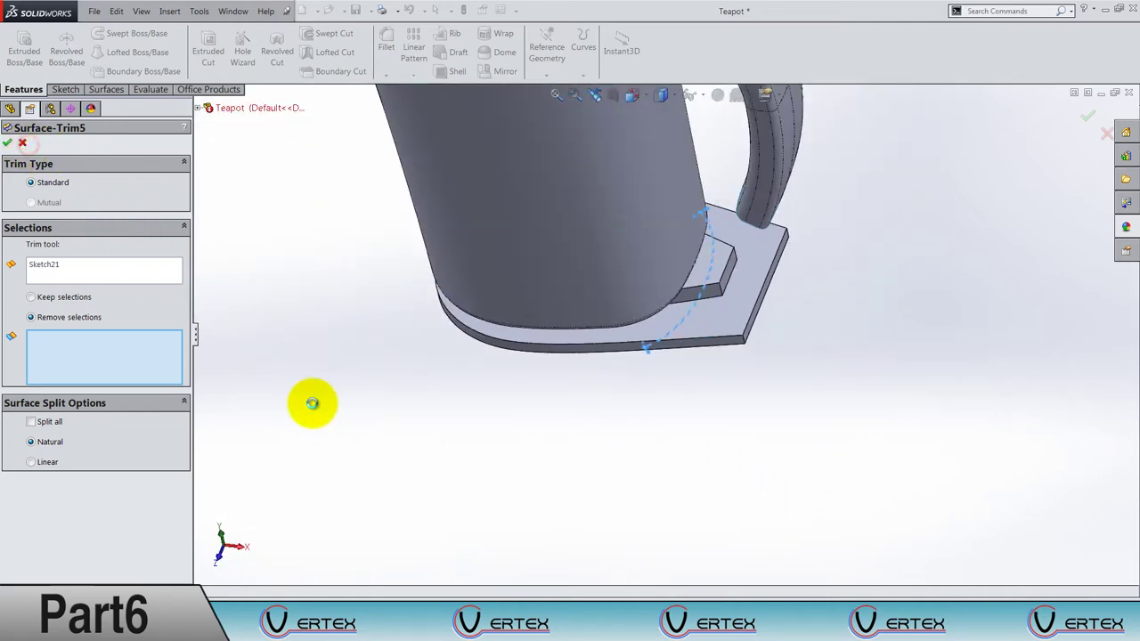
{"action": "right_click", "coordinate": [312, 403]}
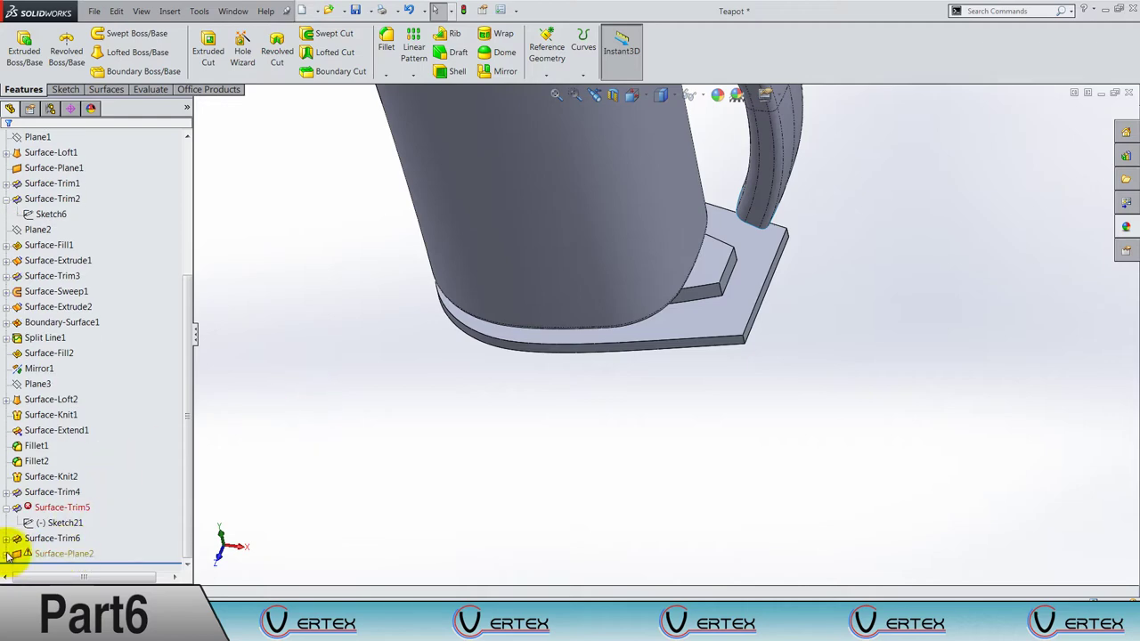
Expand Surface-Plane2 to show Sketch23, view from the top, and expand Surface-Trim6 to show Sketch22.
{"action": "left_click", "coordinate": [7, 554]}
{"action": "mouse_move", "coordinate": [522, 364]}
{"action": "middle_mouse_down"}
{"action": "mouse_move", "coordinate": [580, 476]}
{"action": "mouse_move", "coordinate": [569, 432]}
{"action": "middle_mouse_up"}
{"action": "scroll", "coordinate": [574, 213], "scroll_direction": "down", "scroll_amount": 2}
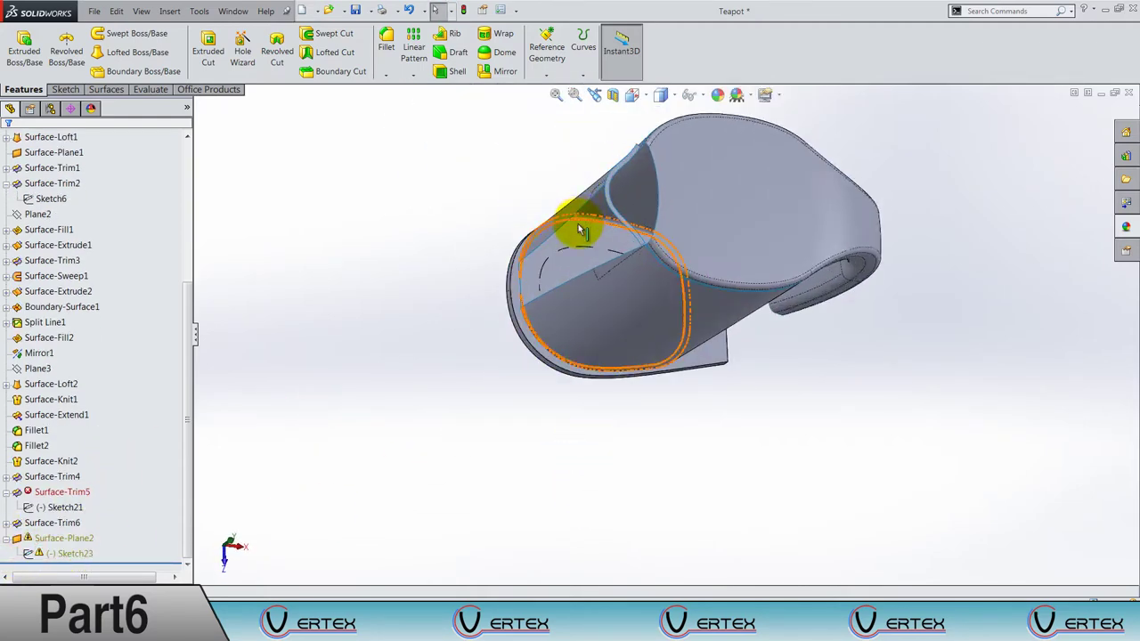
{"action": "scroll", "coordinate": [571, 241], "scroll_direction": "down", "scroll_amount": 4}
{"action": "left_click", "coordinate": [567, 261]}
{"action": "scroll", "coordinate": [568, 259], "scroll_direction": "up", "scroll_amount": 2}
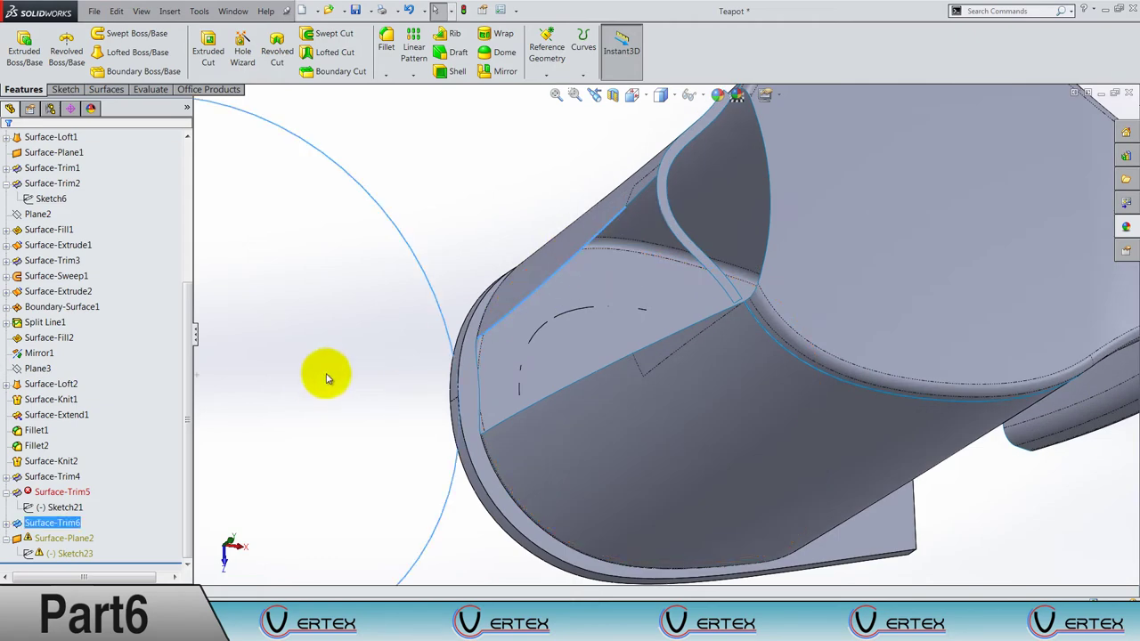
{"action": "scroll", "coordinate": [312, 381], "scroll_direction": "up", "scroll_amount": 3}
{"action": "key", "text": "ctrl+8"}
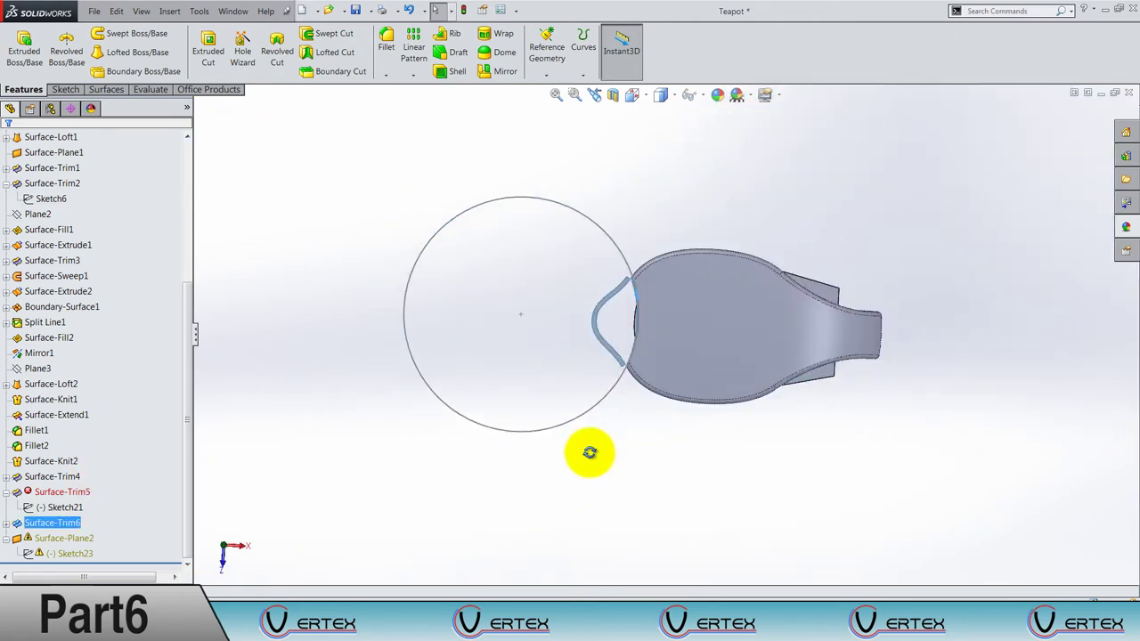
{"action": "left_click", "coordinate": [8, 523]}
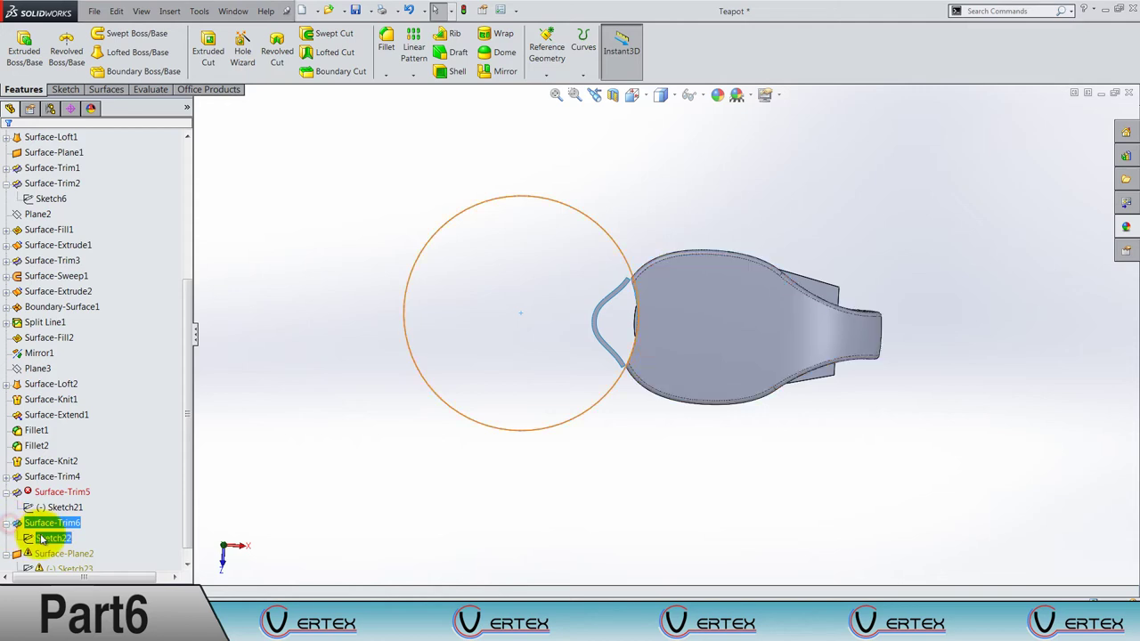
{"action": "right_click", "coordinate": [42, 538]}
{"action": "left_click", "coordinate": [49, 427]}
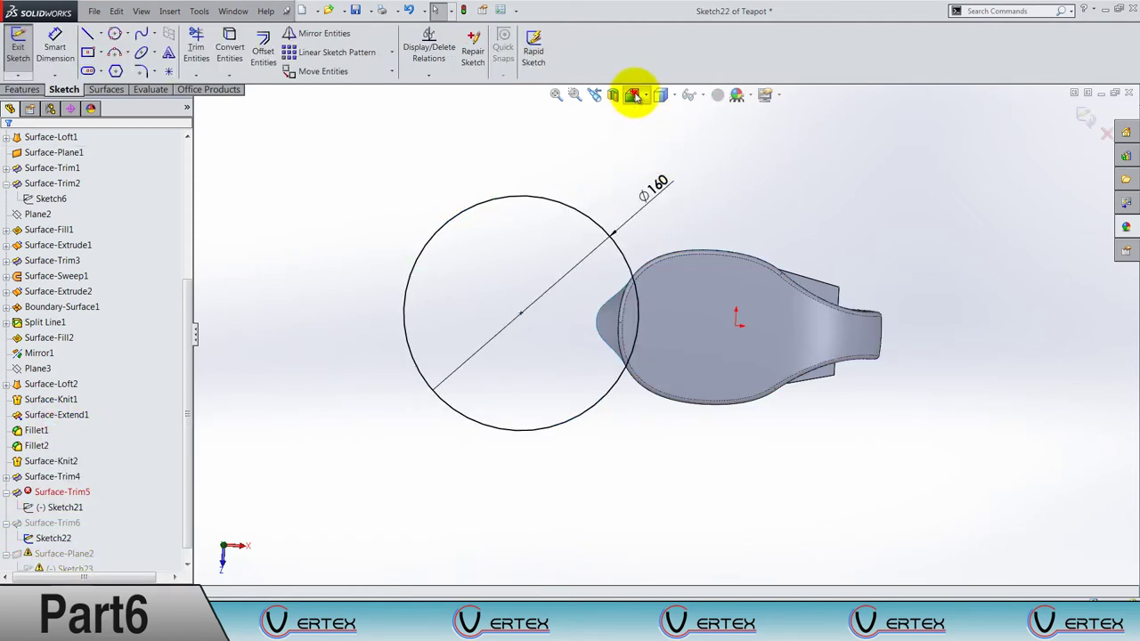
{"action": "left_click", "coordinate": [634, 97]}
{"action": "left_click", "coordinate": [657, 128]}
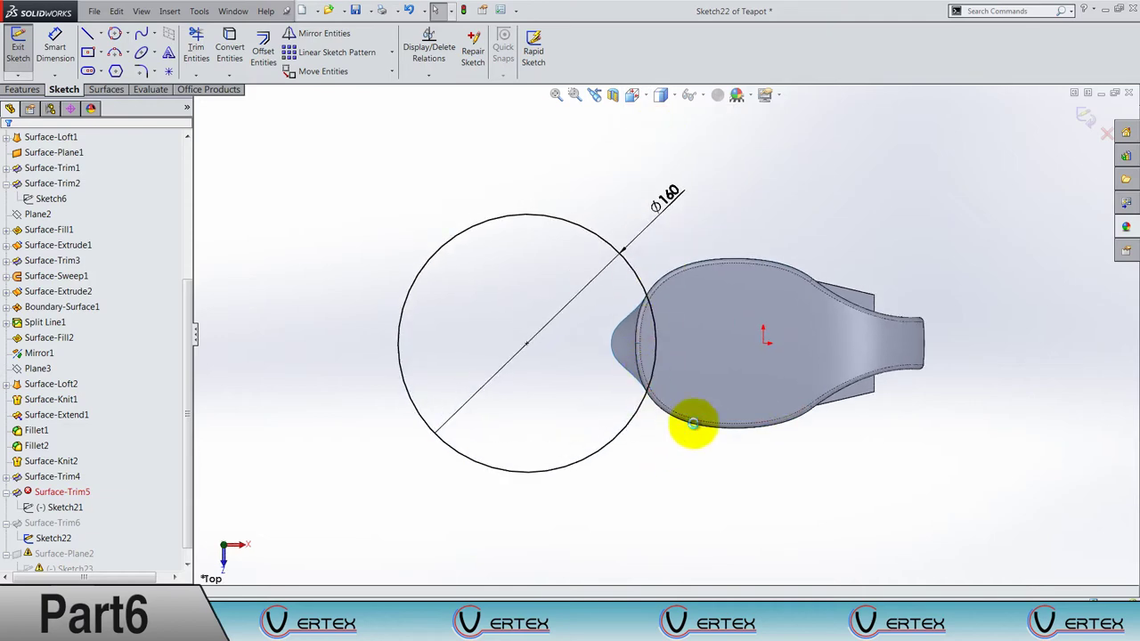
{"action": "mouse_move", "coordinate": [693, 424]}
{"action": "middle_mouse_down"}
{"action": "mouse_move", "coordinate": [757, 311]}
{"action": "mouse_move", "coordinate": [997, 247]}
{"action": "middle_mouse_up"}
{"action": "left_click", "coordinate": [1104, 129]}
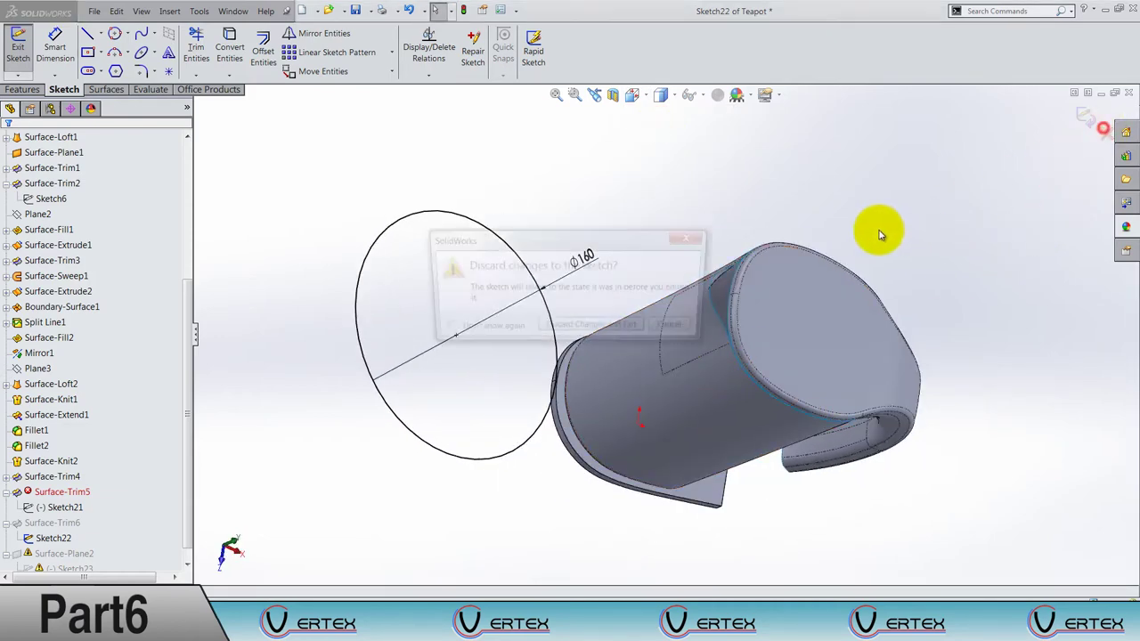
{"action": "key", "text": "Escape"}
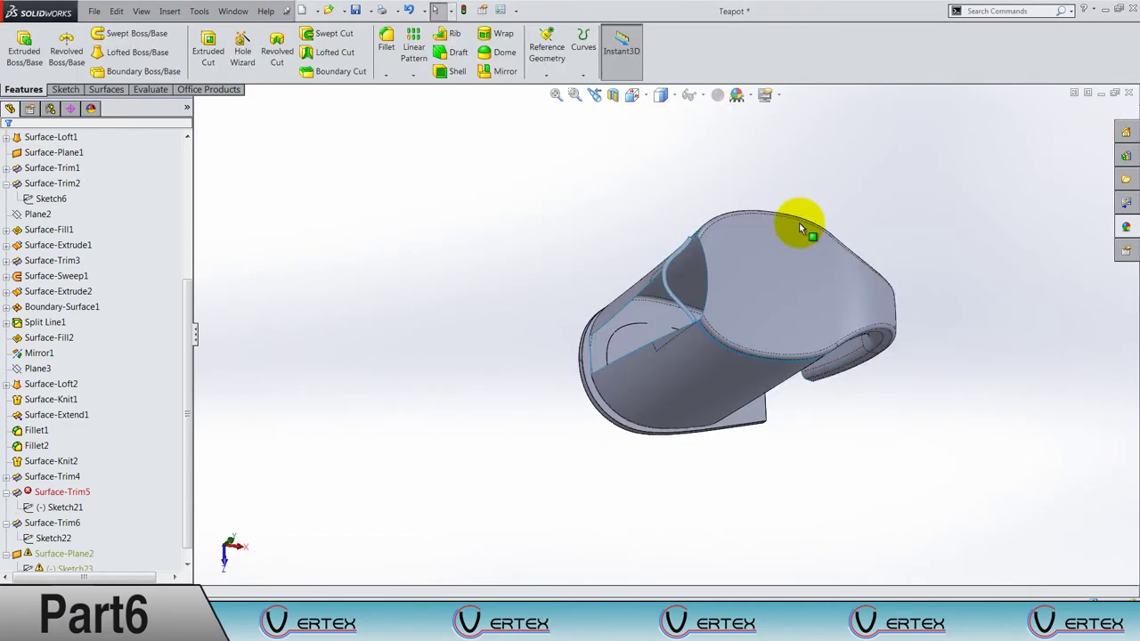
Edit Surface-Trim6, clear its removal list, keep only Surface-Trim4-Trim0, and confirm.
{"action": "left_click", "coordinate": [43, 507]}
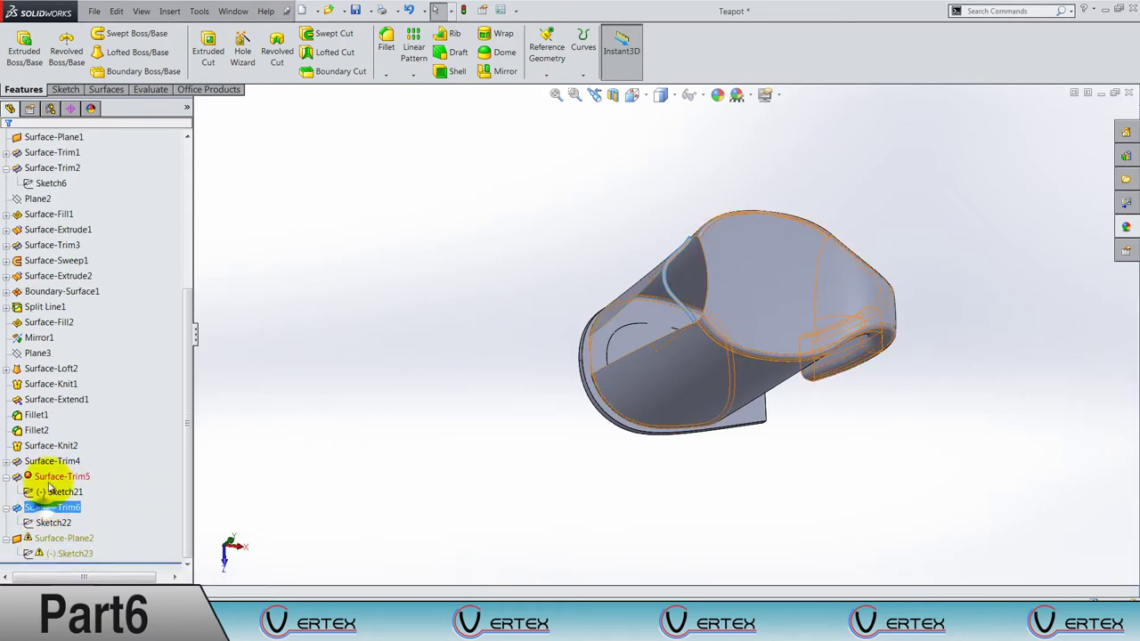
{"action": "right_click", "coordinate": [46, 507]}
{"action": "left_click", "coordinate": [54, 352]}
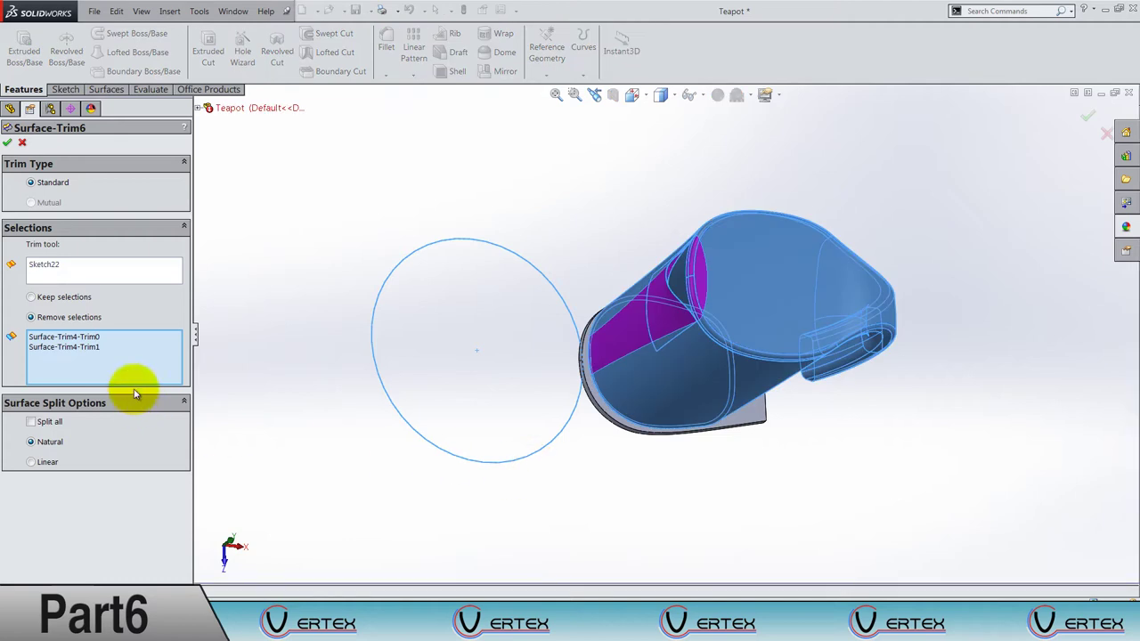
{"action": "left_click", "coordinate": [118, 353]}
{"action": "right_click", "coordinate": [119, 359]}
{"action": "left_click", "coordinate": [133, 361]}
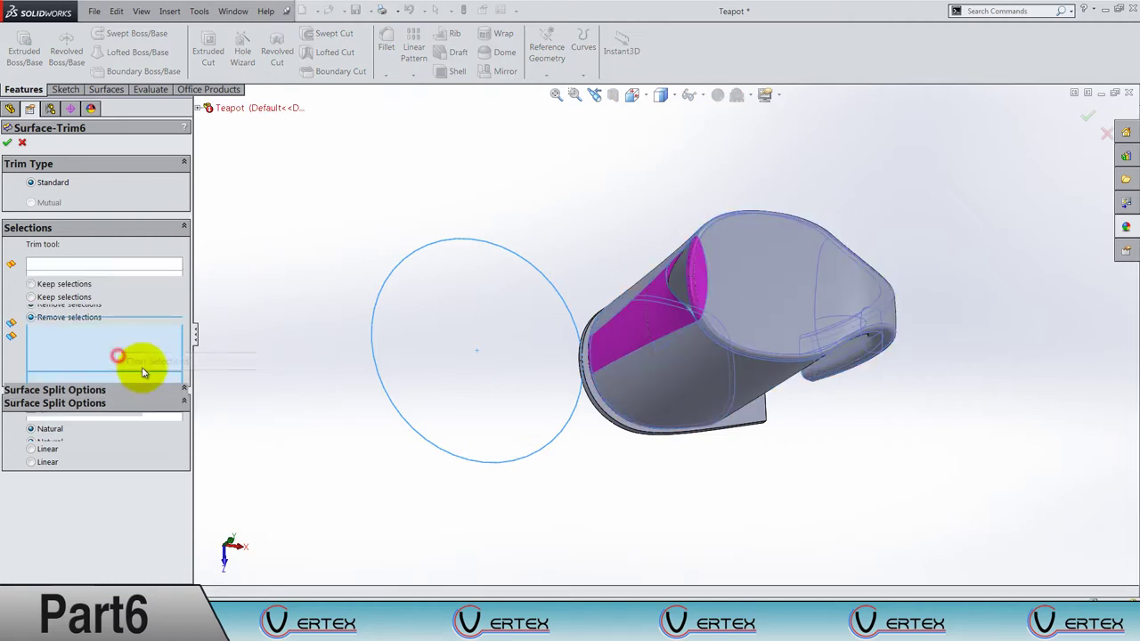
{"action": "left_click", "coordinate": [703, 281]}
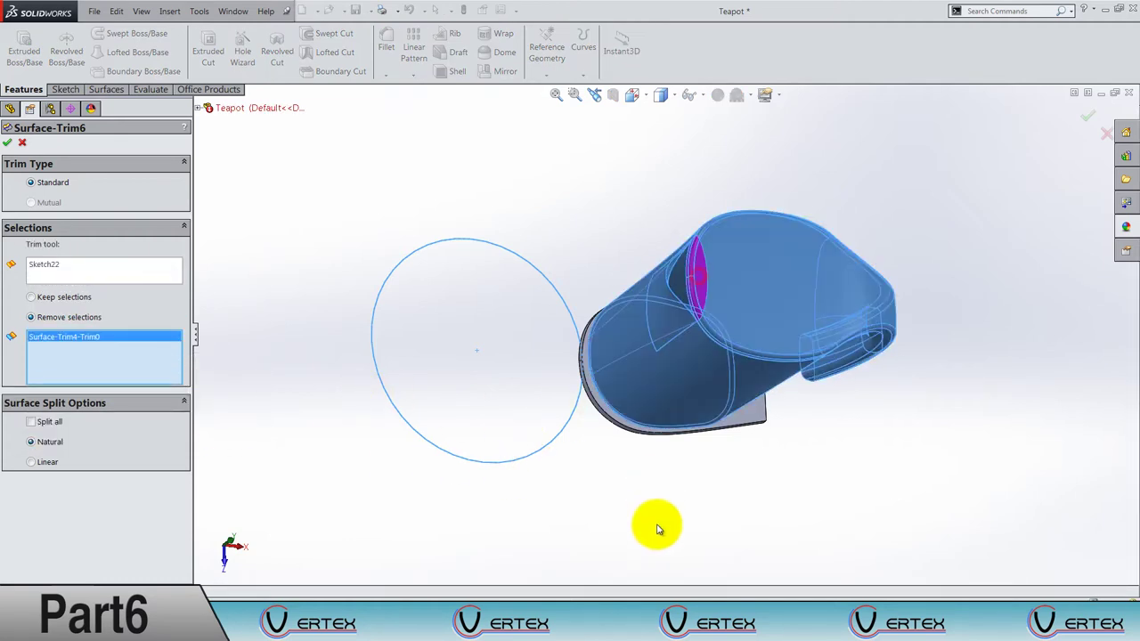
{"action": "key", "text": "Return"}
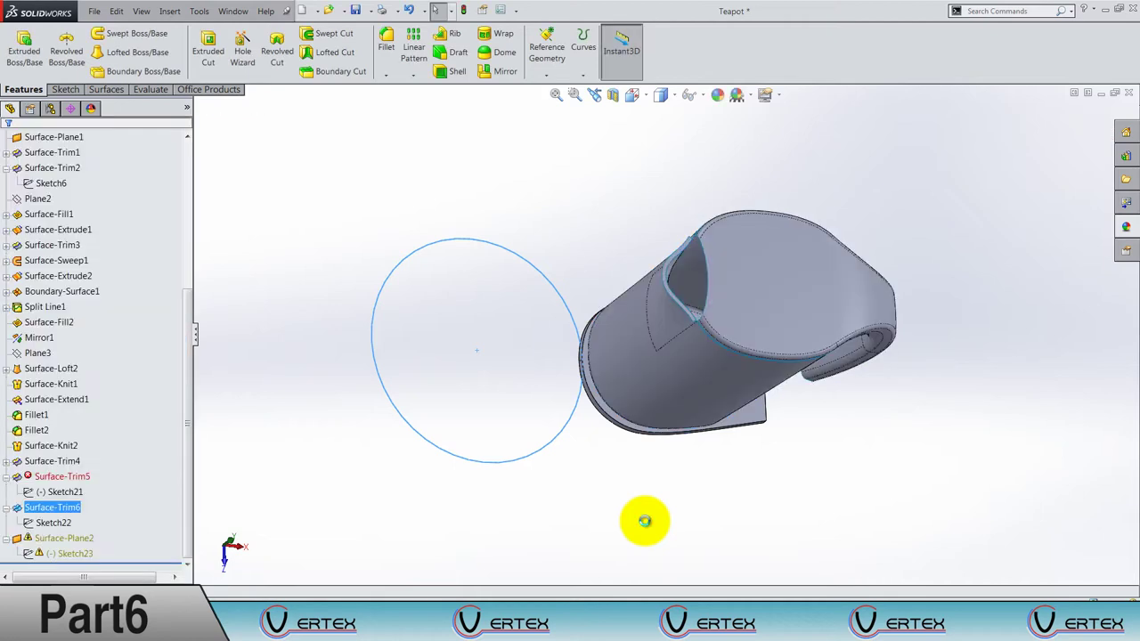
{"action": "middle_click_drag", "start_coordinate": [645, 521], "coordinate": [653, 317]}
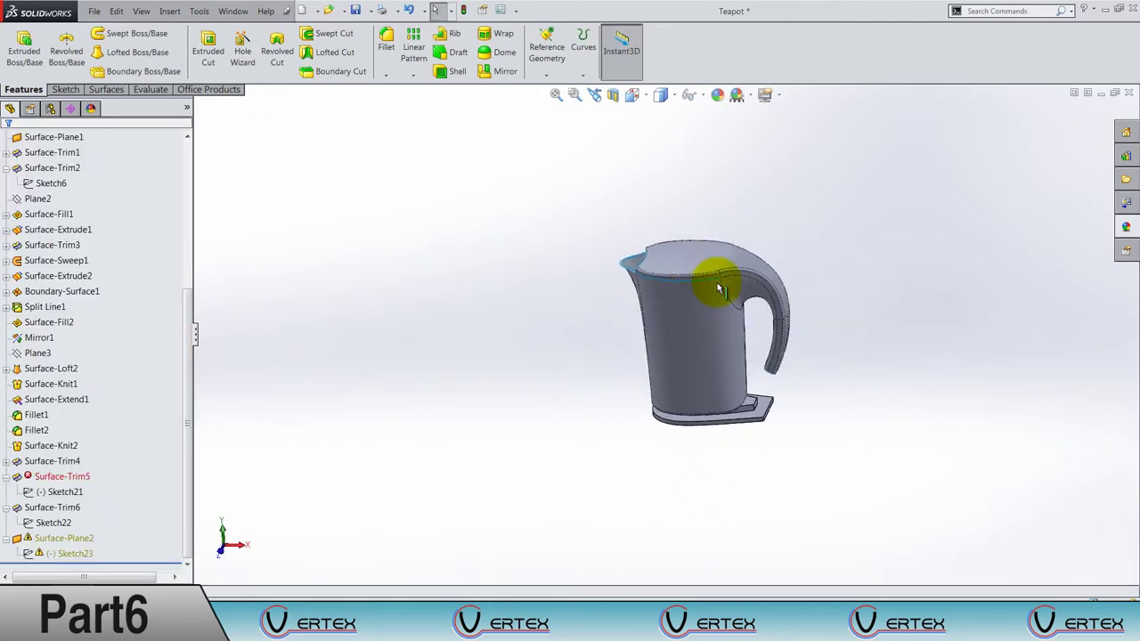
Delete the Surface-Plane2 feature.
{"action": "scroll", "coordinate": [733, 273], "scroll_direction": "down", "scroll_amount": 5}
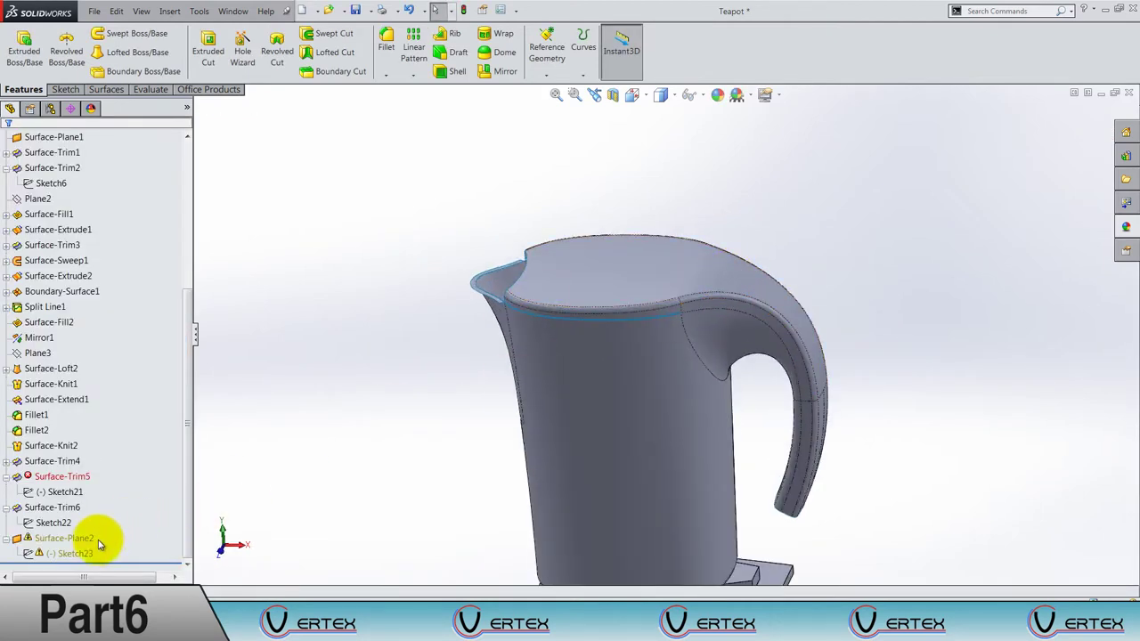
{"action": "left_click", "coordinate": [52, 539]}
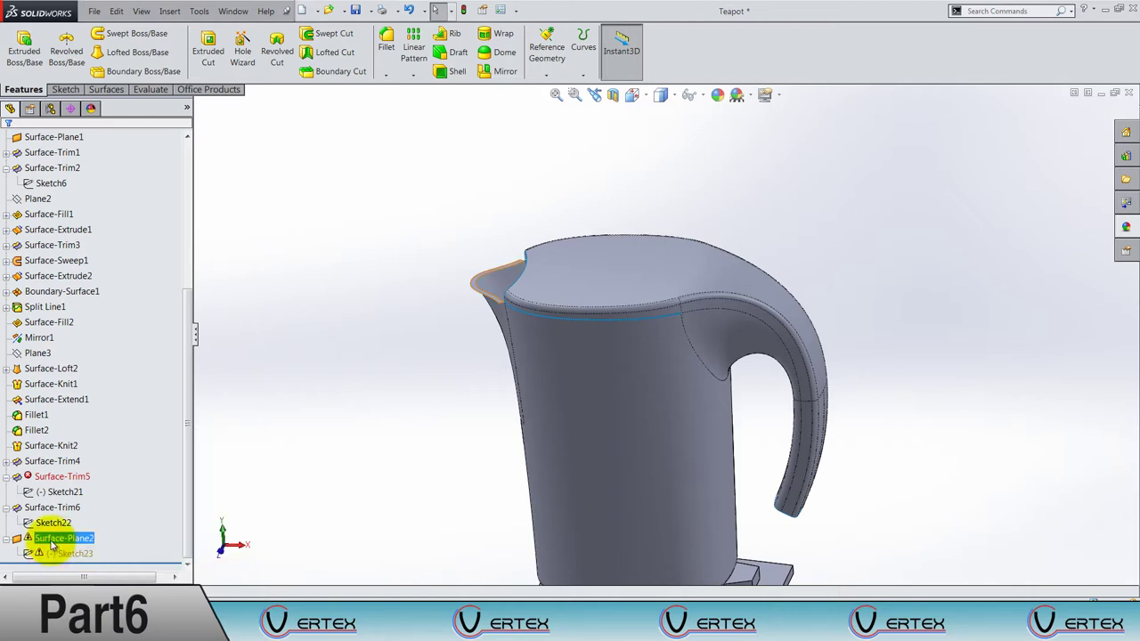
{"action": "key", "text": "Delete"}
{"action": "key", "text": "Return"}
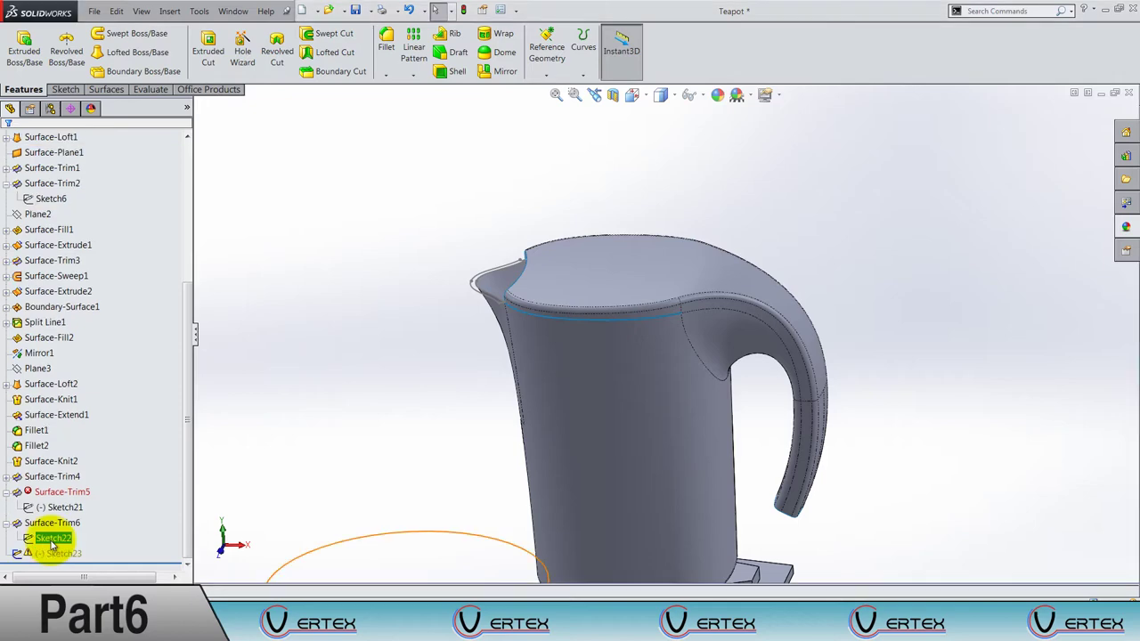
Delete the failed Surface-Trim5 feature, leaving Sketch21's arc displayed near the base.
{"action": "left_click", "coordinate": [51, 494]}
{"action": "key", "text": "ctrl+b"}
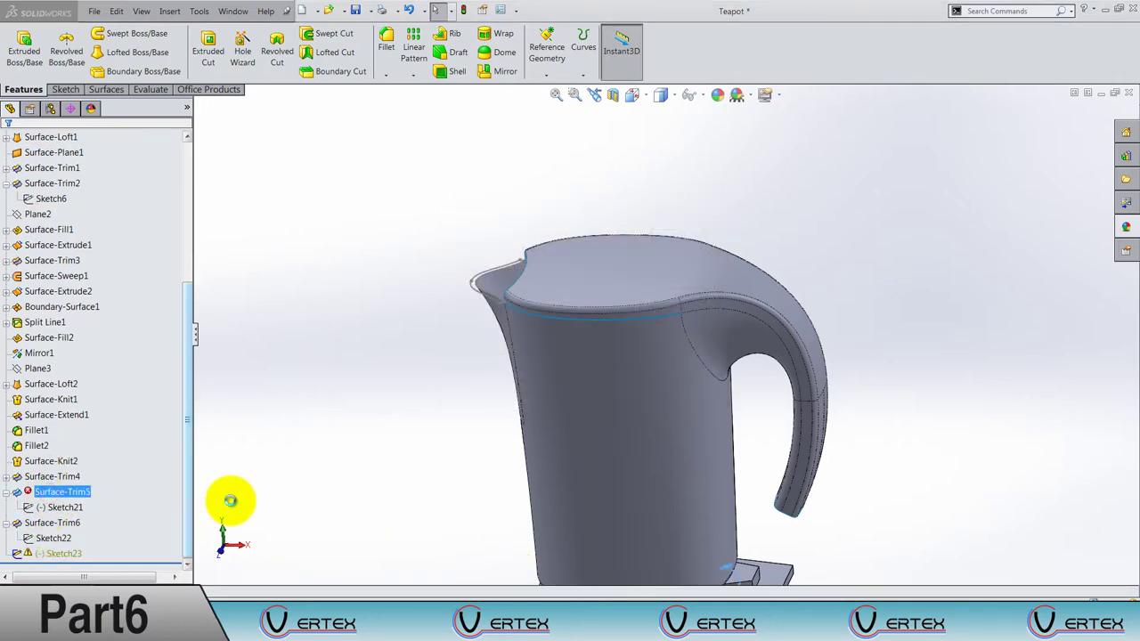
{"action": "left_click", "coordinate": [230, 502]}
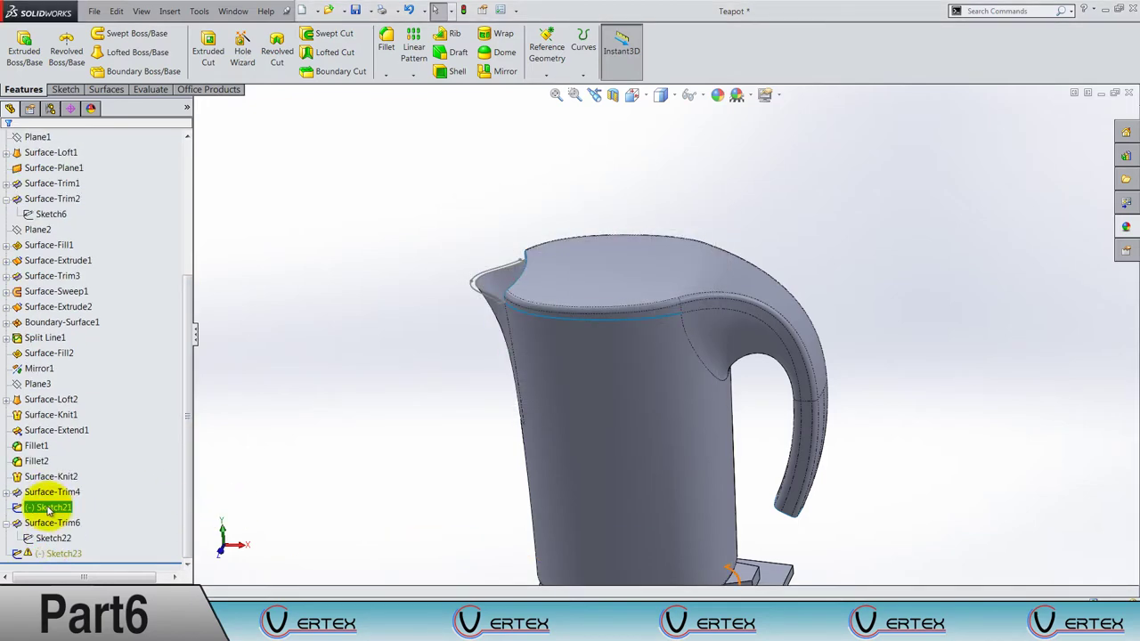
{"action": "scroll", "coordinate": [398, 422], "scroll_direction": "up", "scroll_amount": 3}
{"action": "scroll", "coordinate": [674, 384], "scroll_direction": "down", "scroll_amount": 4}
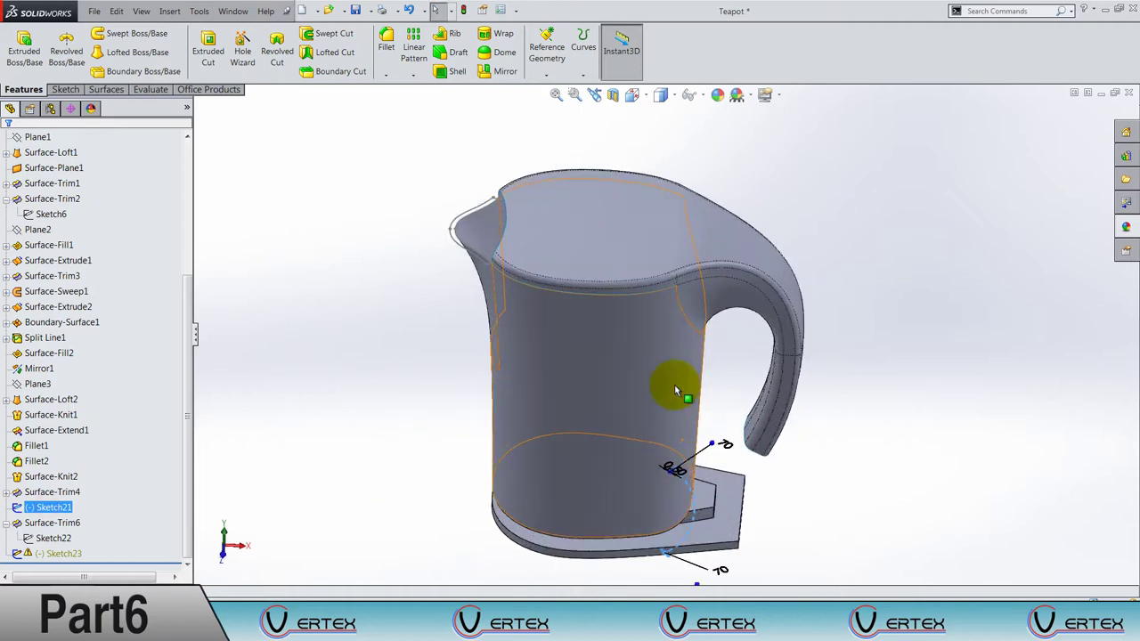
{"action": "scroll", "coordinate": [254, 76], "scroll_direction": "down", "scroll_amount": 1}
{"action": "scroll", "coordinate": [285, 62], "scroll_direction": "down", "scroll_amount": 1}
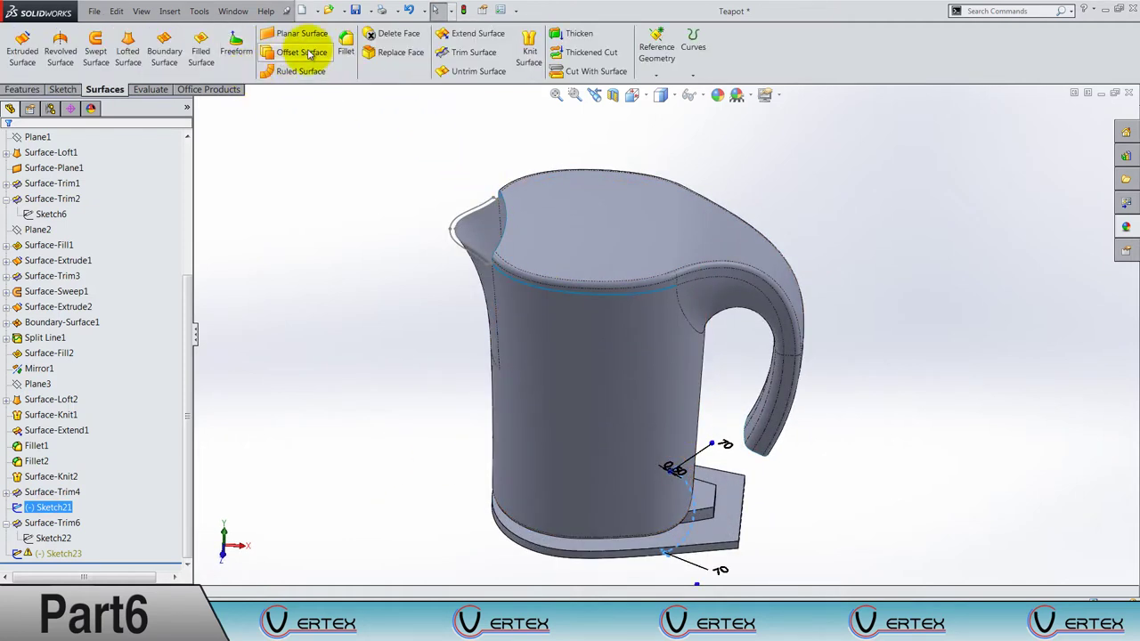
{"action": "left_click", "coordinate": [450, 51]}
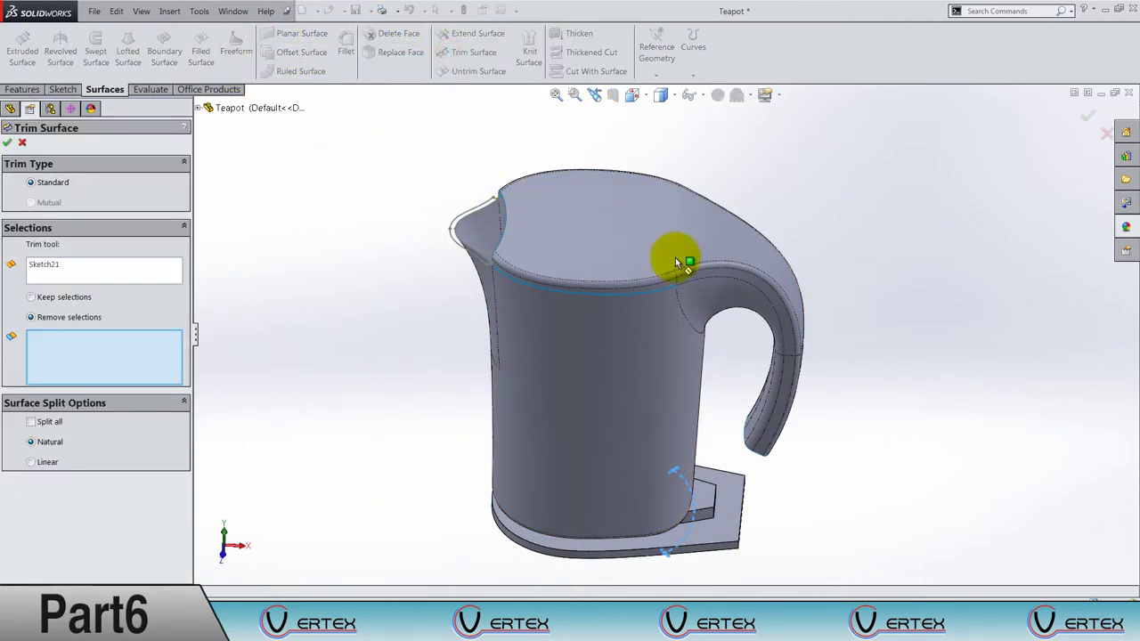
{"action": "scroll", "coordinate": [679, 281], "scroll_direction": "down", "scroll_amount": 3}
{"action": "scroll", "coordinate": [674, 287], "scroll_direction": "down", "scroll_amount": 3}
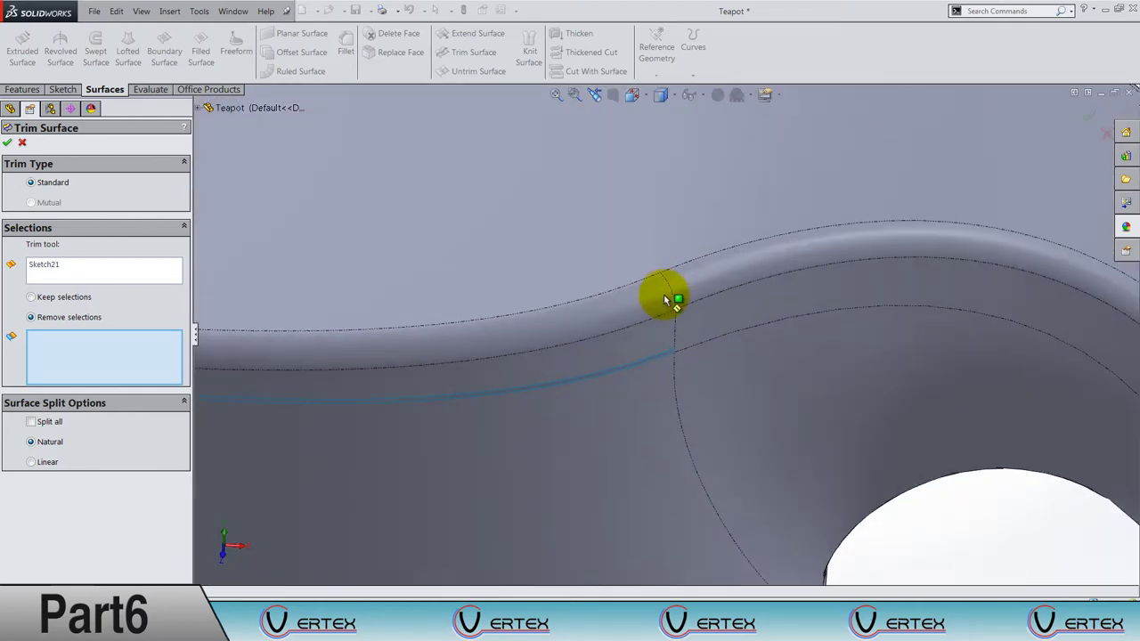
{"action": "scroll", "coordinate": [674, 300], "scroll_direction": "down", "scroll_amount": 2}
{"action": "left_click", "coordinate": [670, 299]}
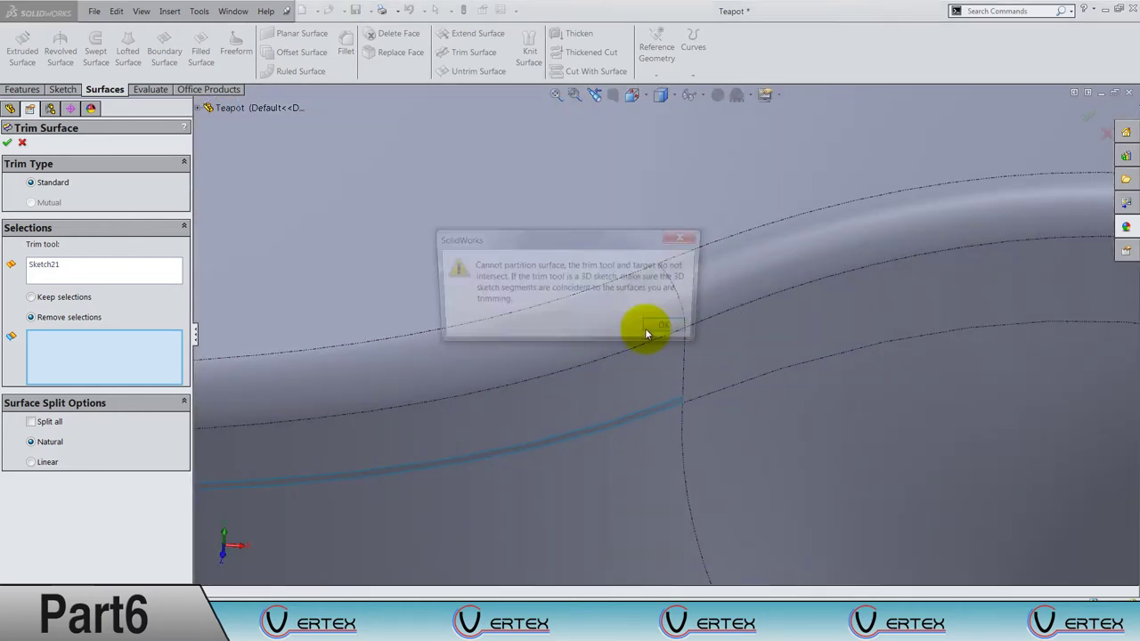
{"action": "left_click", "coordinate": [674, 331]}
{"action": "mouse_move", "coordinate": [674, 331]}
{"action": "middle_mouse_down"}
{"action": "mouse_move", "coordinate": [634, 311]}
{"action": "mouse_move", "coordinate": [598, 267]}
{"action": "mouse_move", "coordinate": [654, 316]}
{"action": "middle_mouse_up"}
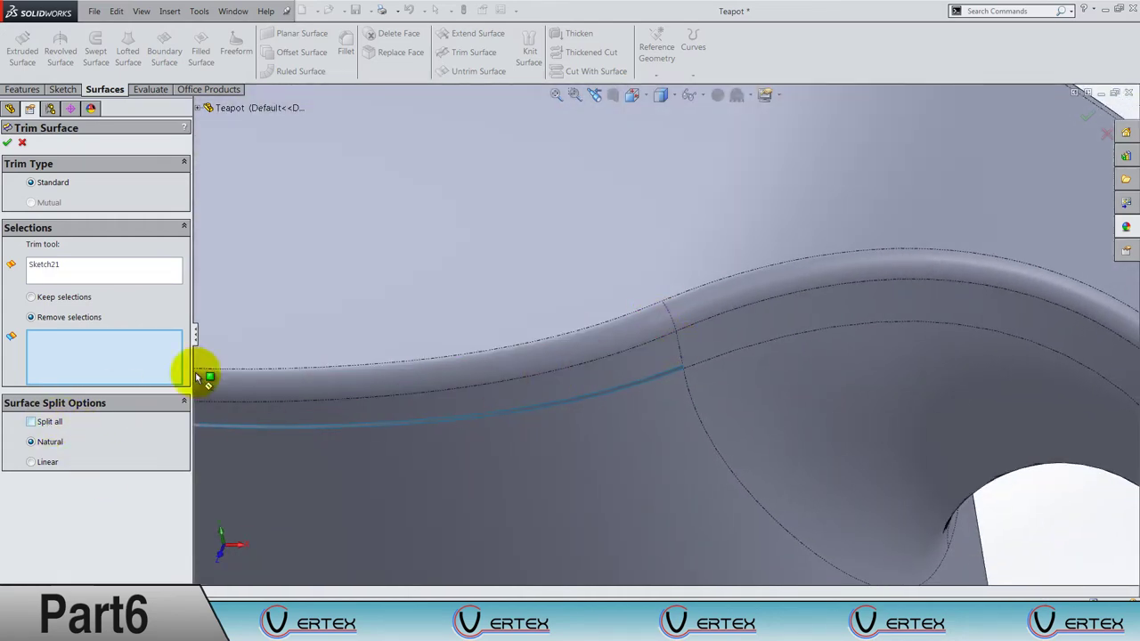
{"action": "scroll", "coordinate": [674, 344], "scroll_direction": "up", "scroll_amount": 3}
{"action": "scroll", "coordinate": [671, 333], "scroll_direction": "down", "scroll_amount": 3}
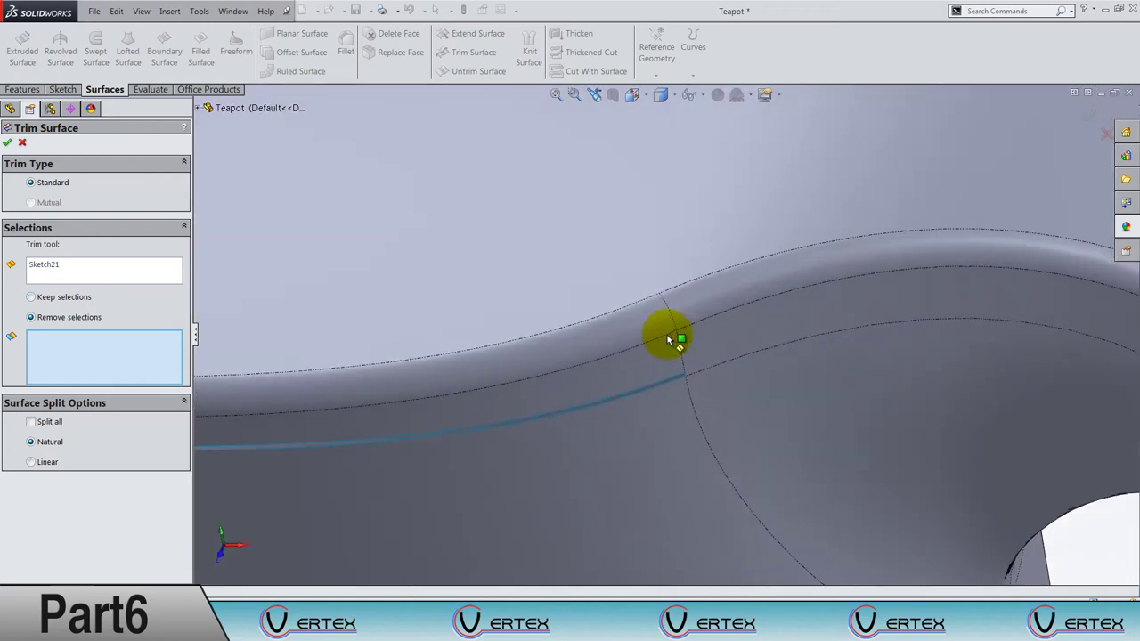
{"action": "scroll", "coordinate": [672, 334], "scroll_direction": "down", "scroll_amount": 1}
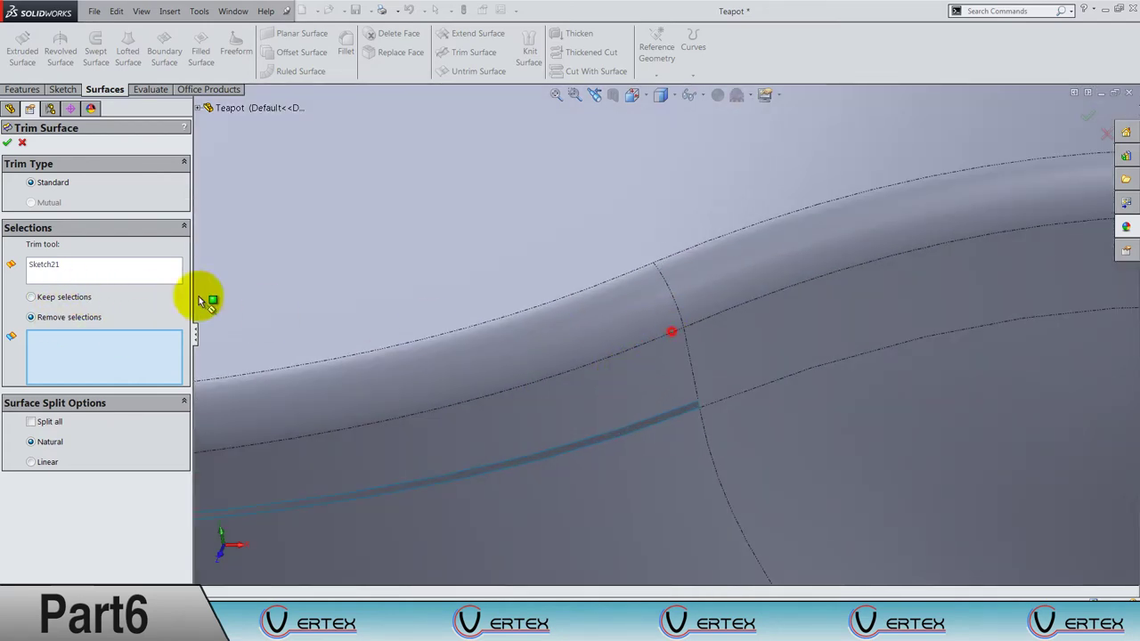
{"action": "key", "text": "Return"}
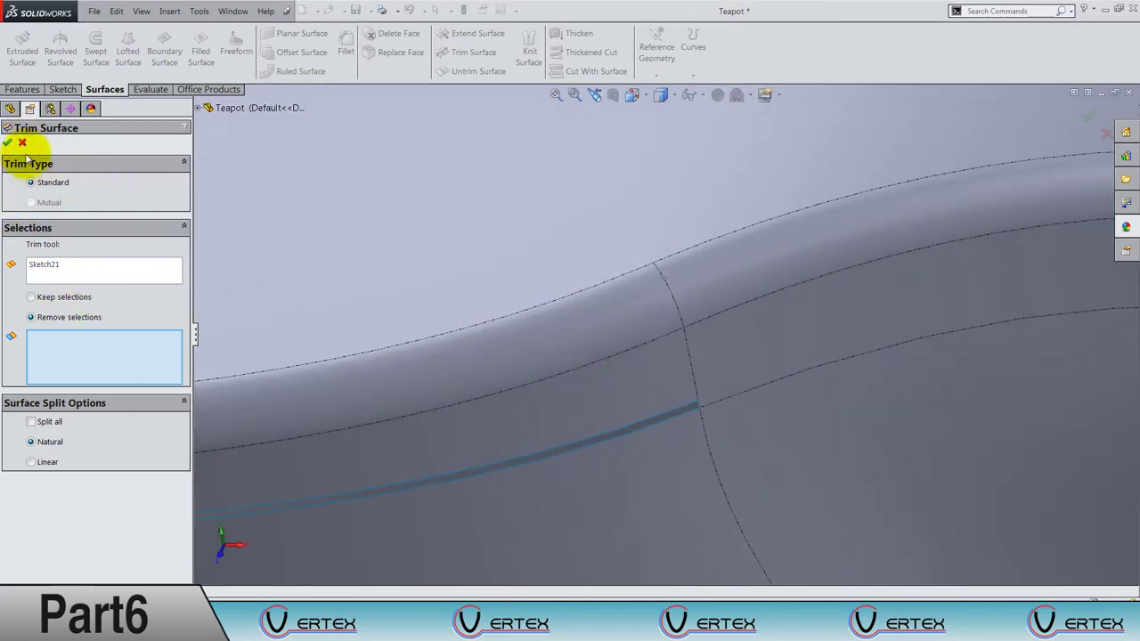
{"action": "key", "text": "Escape"}
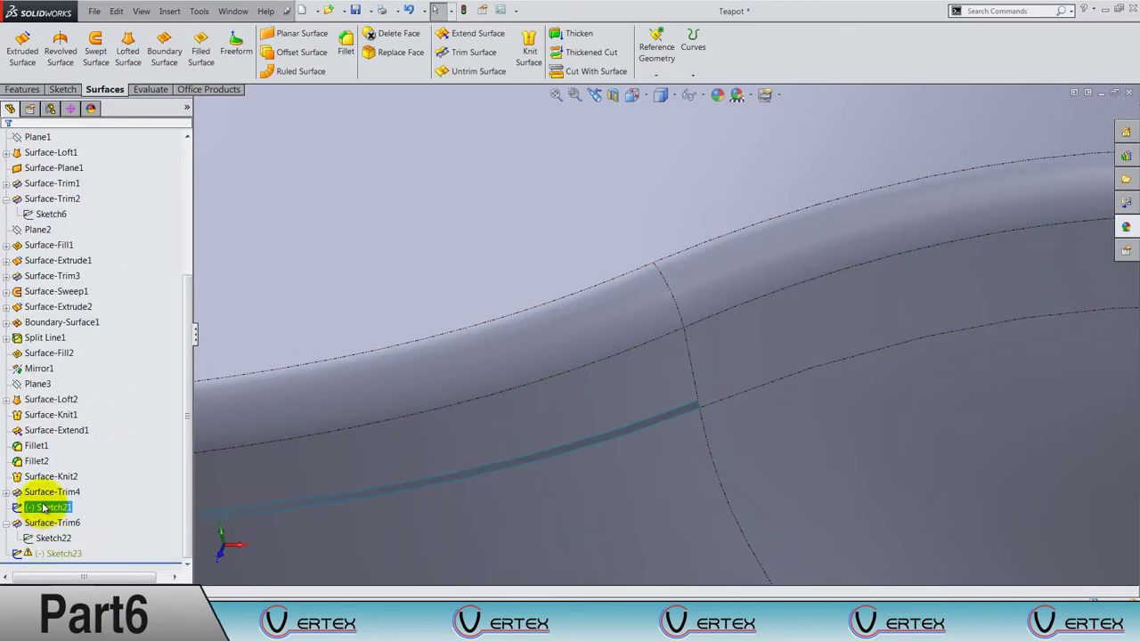
{"action": "right_click", "coordinate": [40, 507]}
Edit Sketch21 in Top view and zoom in on the handle corner.
{"action": "left_click", "coordinate": [51, 366]}
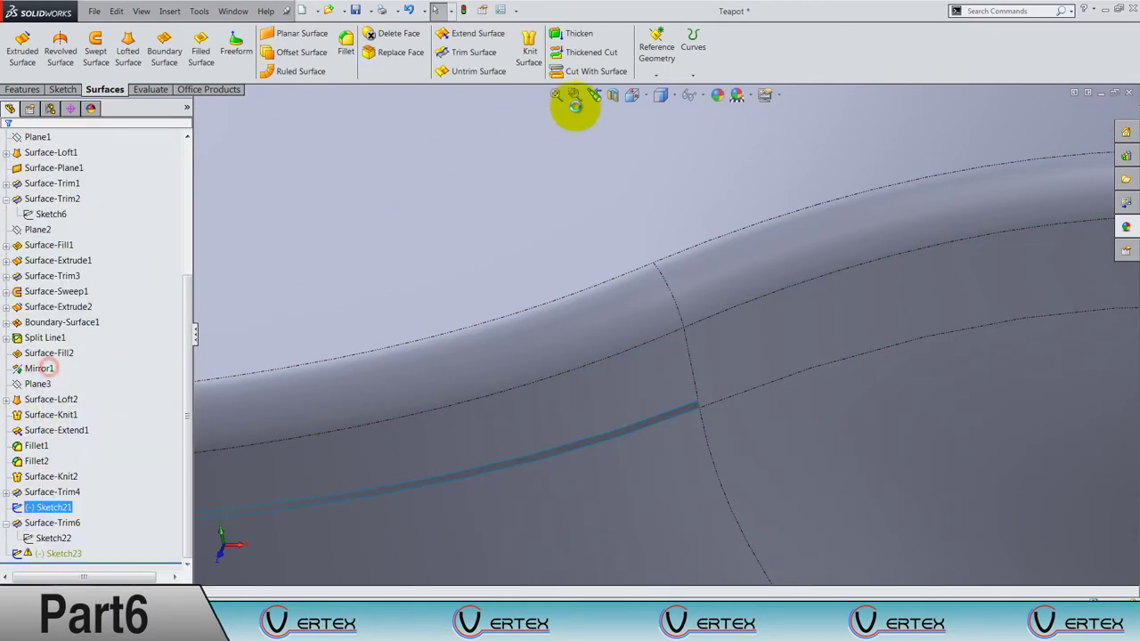
{"action": "left_click", "coordinate": [631, 94]}
{"action": "left_click", "coordinate": [663, 147]}
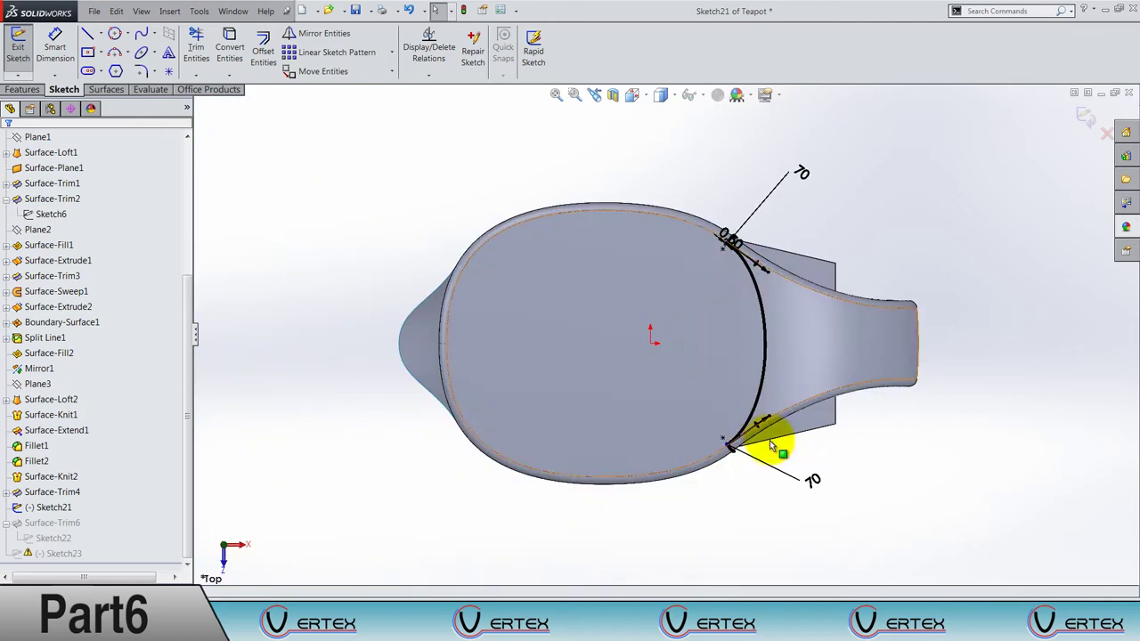
{"action": "scroll", "coordinate": [693, 440], "scroll_direction": "down", "scroll_amount": 5}
{"action": "scroll", "coordinate": [676, 432], "scroll_direction": "down", "scroll_amount": 2}
{"action": "scroll", "coordinate": [646, 419], "scroll_direction": "down", "scroll_amount": 2}
{"action": "scroll", "coordinate": [683, 395], "scroll_direction": "down", "scroll_amount": 2}
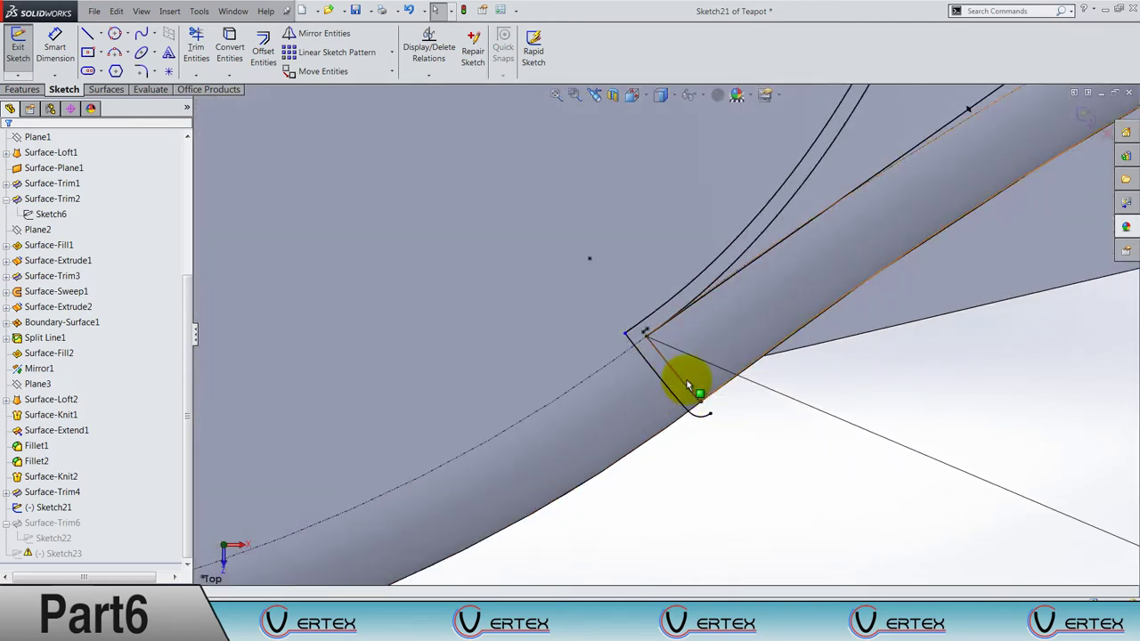
{"action": "scroll", "coordinate": [704, 418], "scroll_direction": "down", "scroll_amount": 3}
{"action": "scroll", "coordinate": [713, 409], "scroll_direction": "down", "scroll_amount": 3}
{"action": "scroll", "coordinate": [677, 374], "scroll_direction": "down", "scroll_amount": 3}
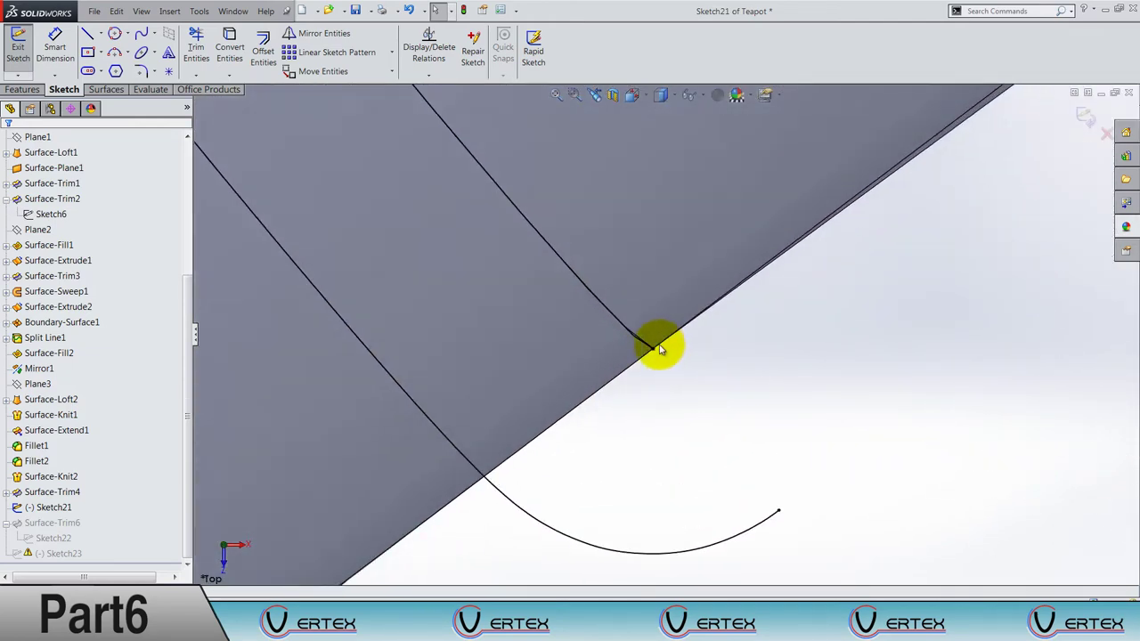
{"action": "scroll", "coordinate": [662, 375], "scroll_direction": "down", "scroll_amount": 1}
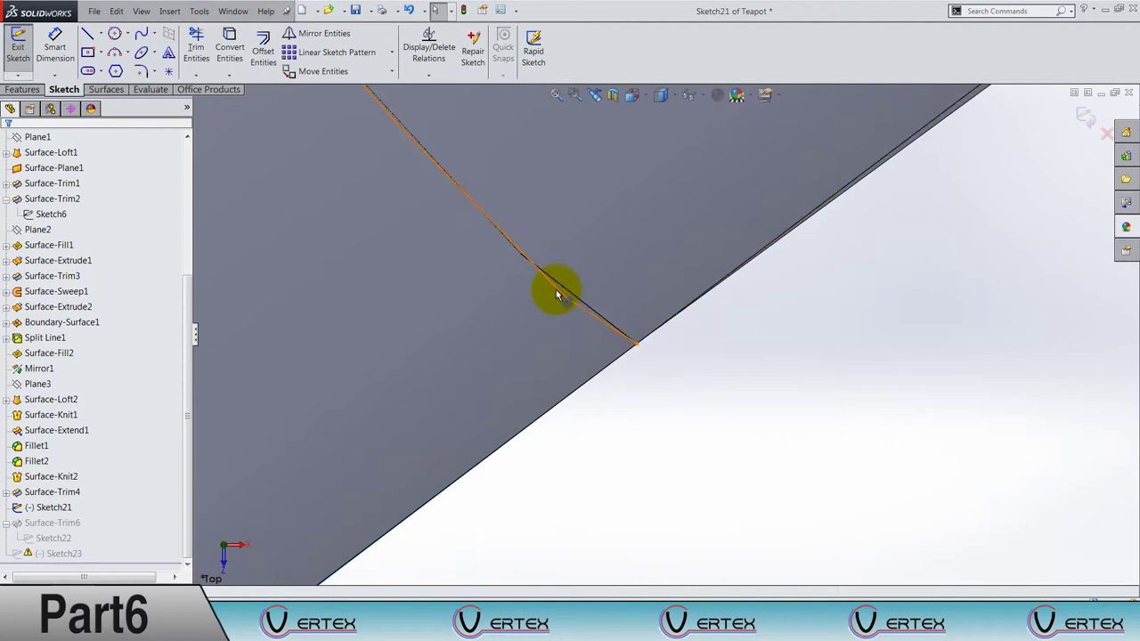
{"action": "scroll", "coordinate": [702, 467], "scroll_direction": "up", "scroll_amount": 2}
{"action": "scroll", "coordinate": [702, 469], "scroll_direction": "up", "scroll_amount": 3}
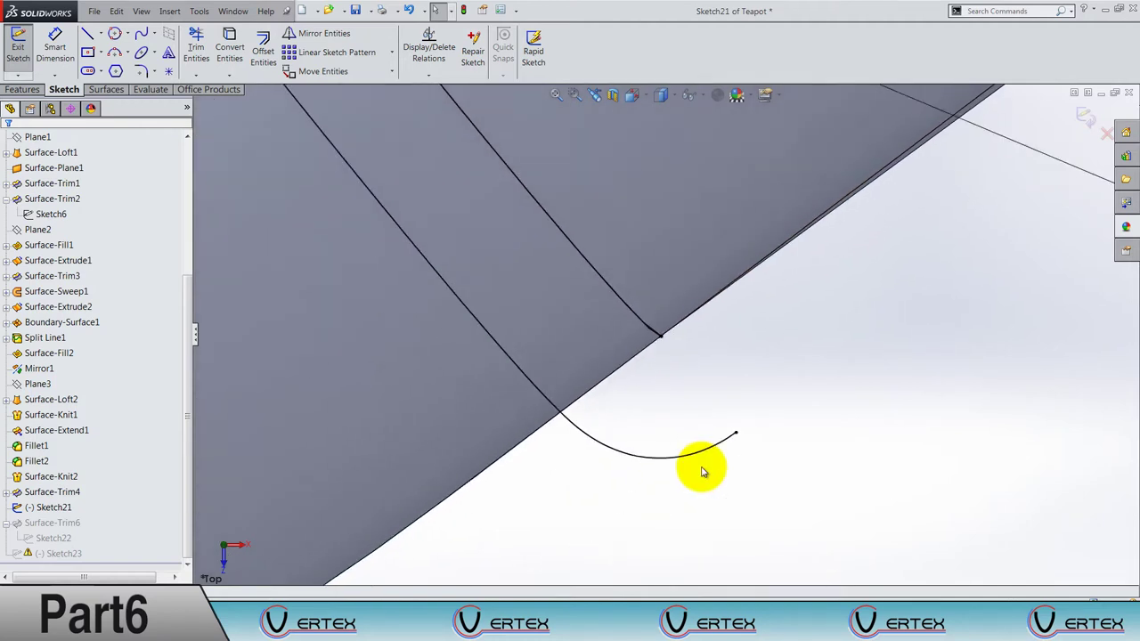
Delete Sketch21's hooked tail segment that ran past the surface edge.
{"action": "key", "text": "Left"}
{"action": "key", "text": "Left"}
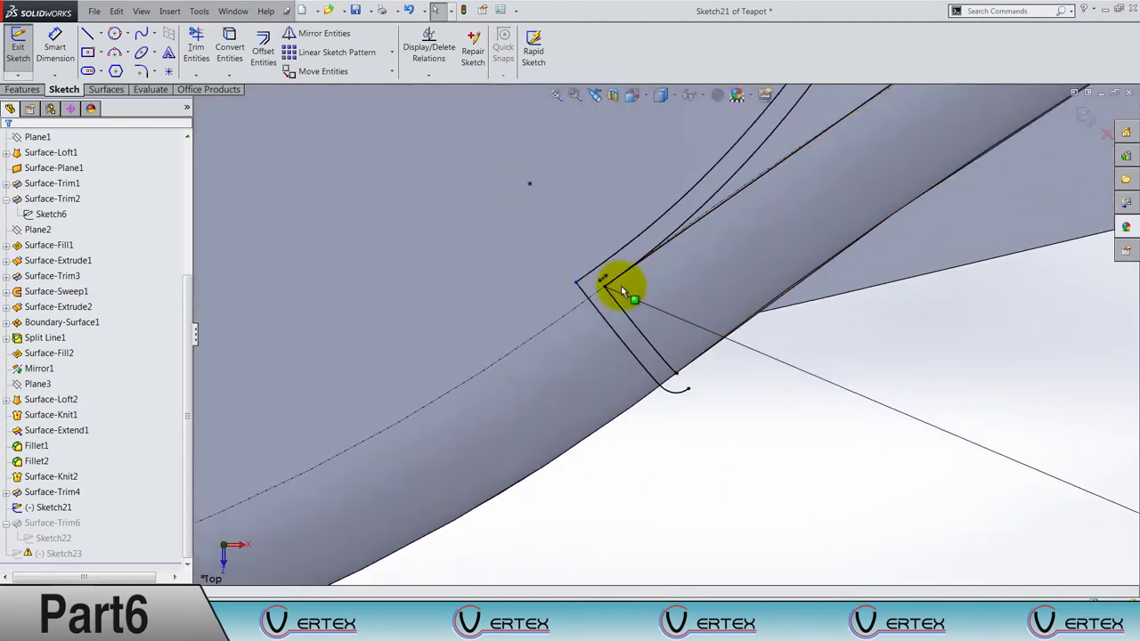
{"action": "scroll", "coordinate": [615, 290], "scroll_direction": "down", "scroll_amount": 2}
{"action": "scroll", "coordinate": [570, 303], "scroll_direction": "down", "scroll_amount": 2}
{"action": "left_click", "coordinate": [565, 324]}
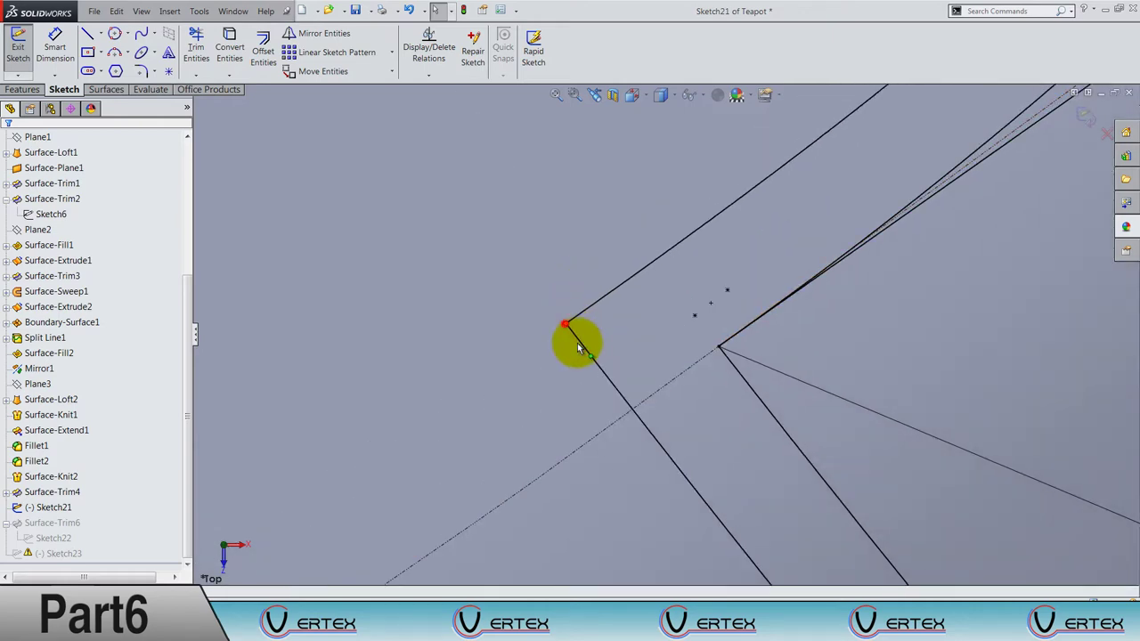
{"action": "key", "text": "Left"}
{"action": "key", "text": "Left"}
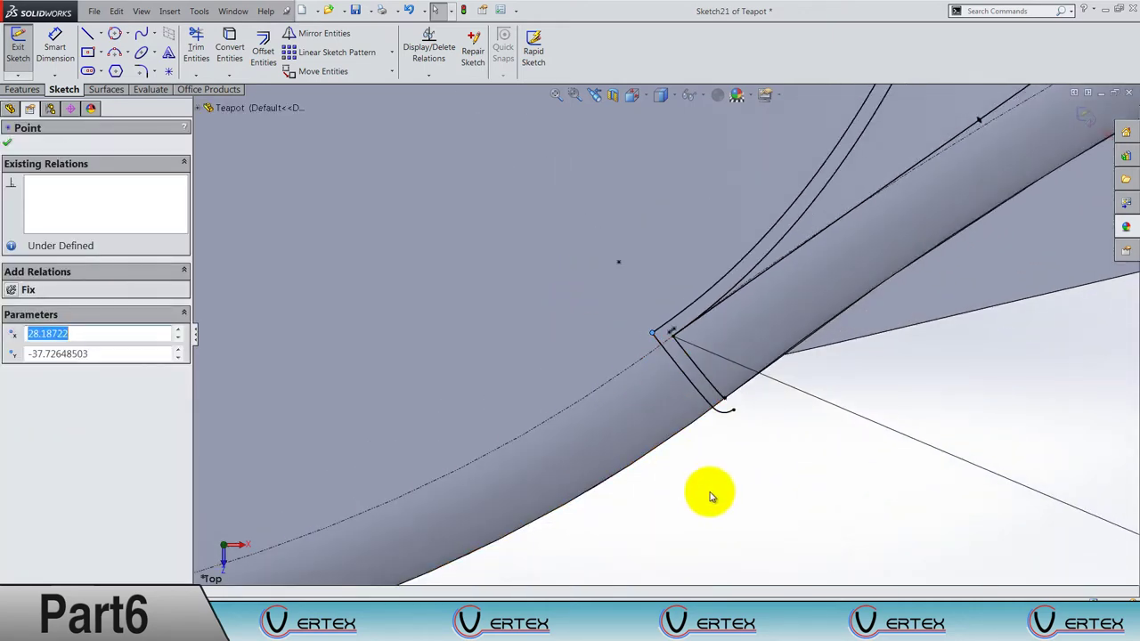
{"action": "left_click", "coordinate": [712, 491]}
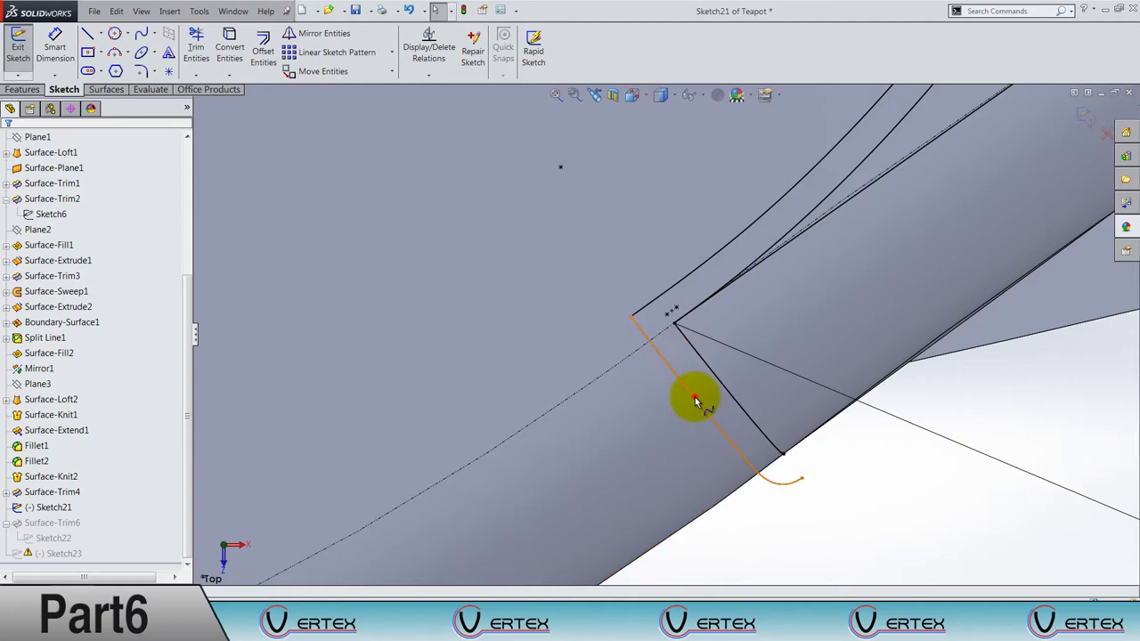
{"action": "left_click", "coordinate": [777, 514]}
Draw a trial line from the offset curve's end past the surface edge and orbit to check it.
{"action": "left_click", "coordinate": [78, 34]}
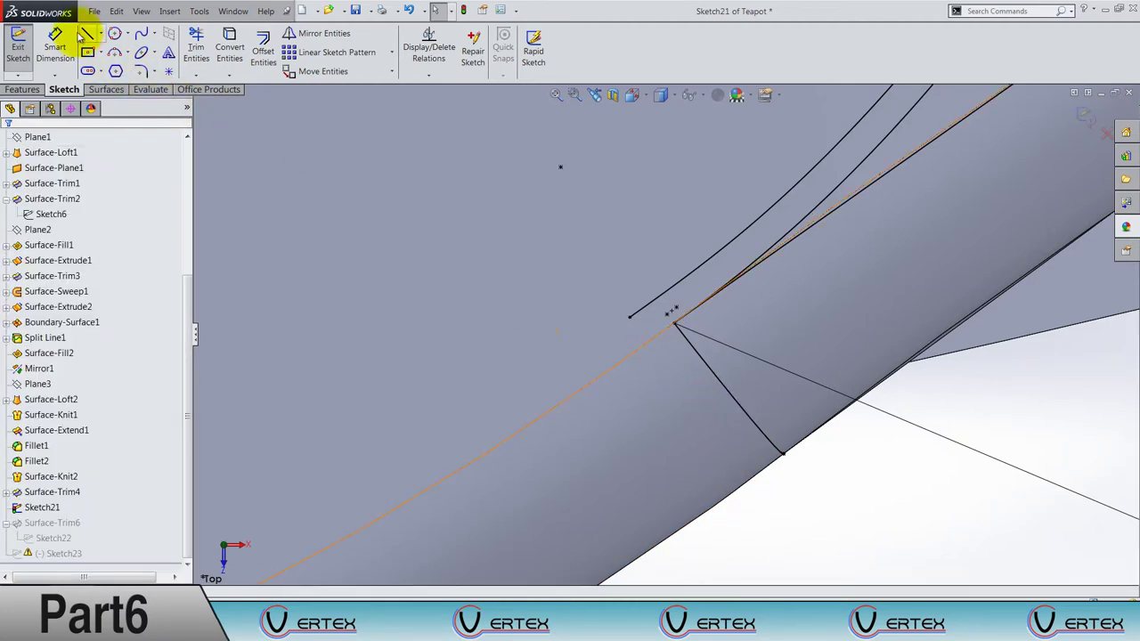
{"action": "left_click", "coordinate": [80, 34]}
{"action": "left_click", "coordinate": [629, 318]}
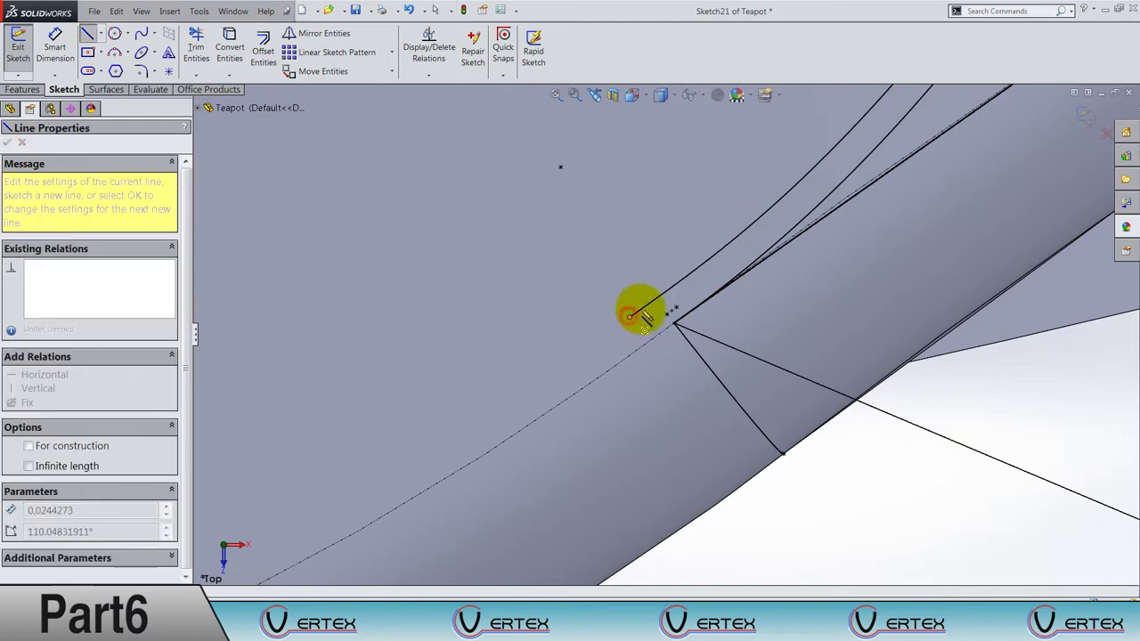
{"action": "left_click", "coordinate": [764, 510]}
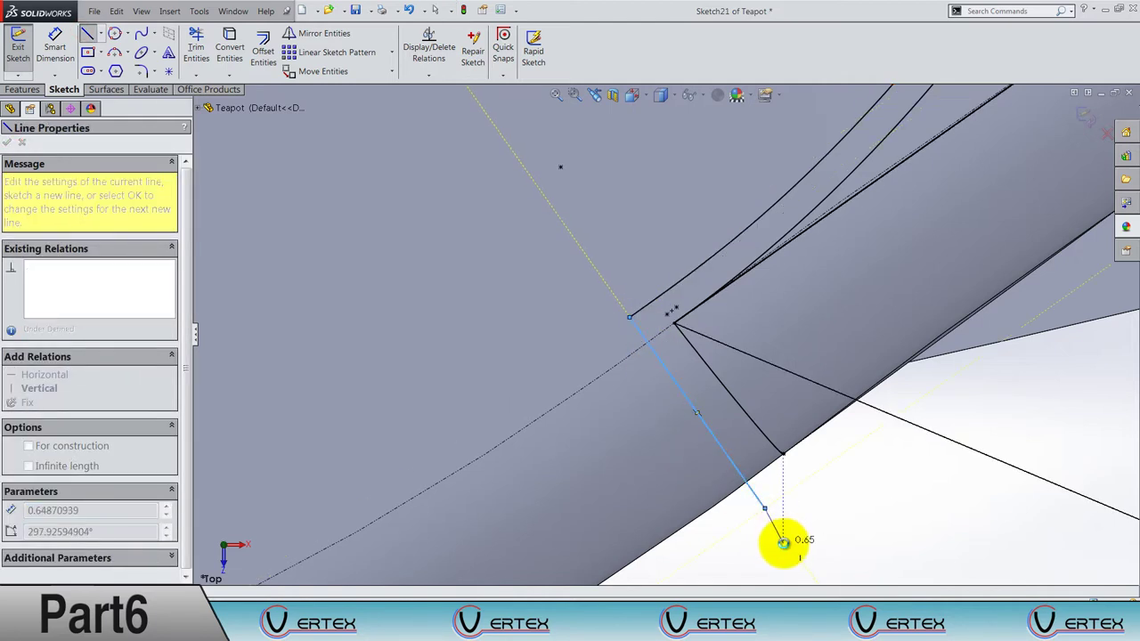
{"action": "key", "text": "Escape"}
{"action": "mouse_move", "coordinate": [784, 537]}
{"action": "middle_mouse_down"}
{"action": "mouse_move", "coordinate": [746, 522]}
{"action": "mouse_move", "coordinate": [734, 464]}
{"action": "middle_mouse_up"}
{"action": "scroll", "coordinate": [734, 464], "scroll_direction": "up", "scroll_amount": 5}
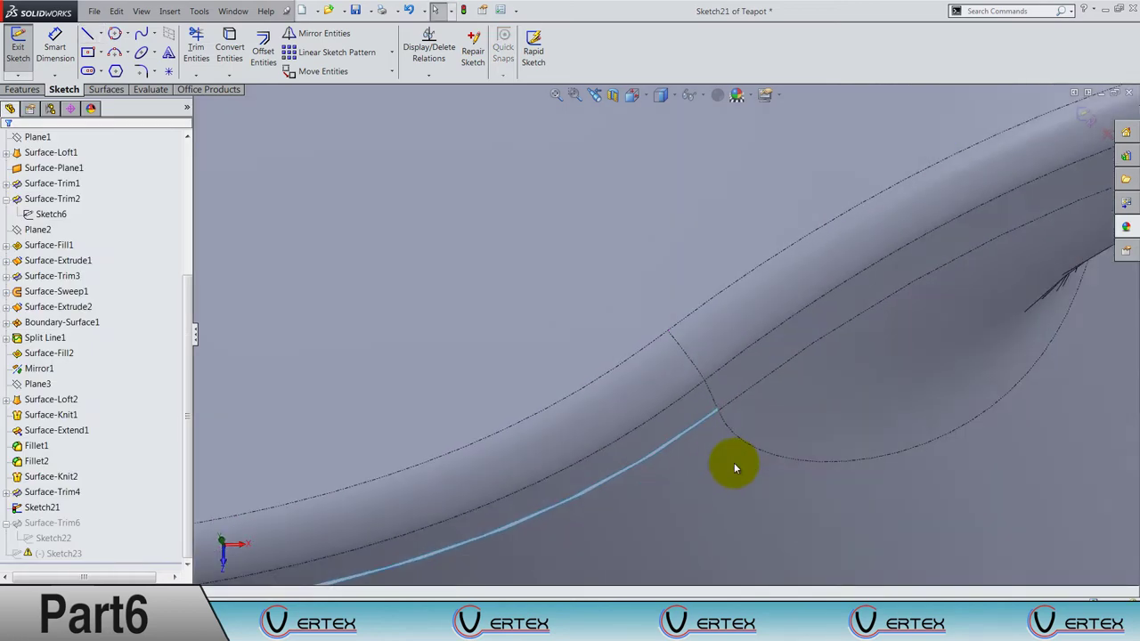
{"action": "scroll", "coordinate": [746, 354], "scroll_direction": "up", "scroll_amount": 5}
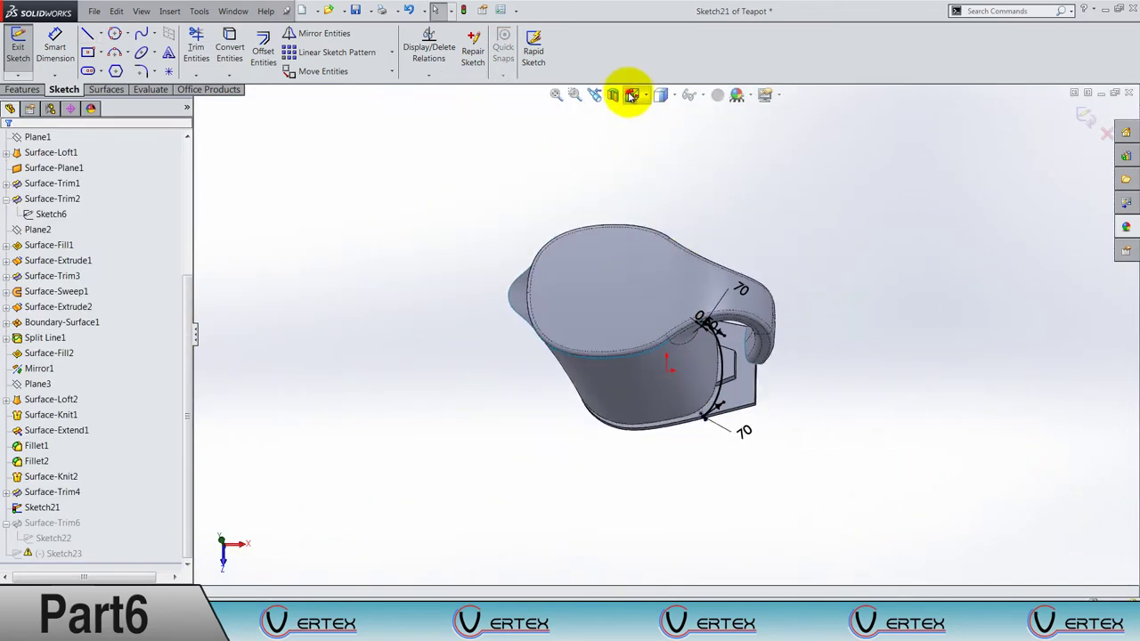
Switch to Top view and delete the short 0.80 corner line with its dimension.
{"action": "left_click", "coordinate": [631, 95]}
{"action": "left_click", "coordinate": [670, 153]}
{"action": "scroll", "coordinate": [728, 285], "scroll_direction": "down", "scroll_amount": 3}
{"action": "scroll", "coordinate": [728, 290], "scroll_direction": "down", "scroll_amount": 3}
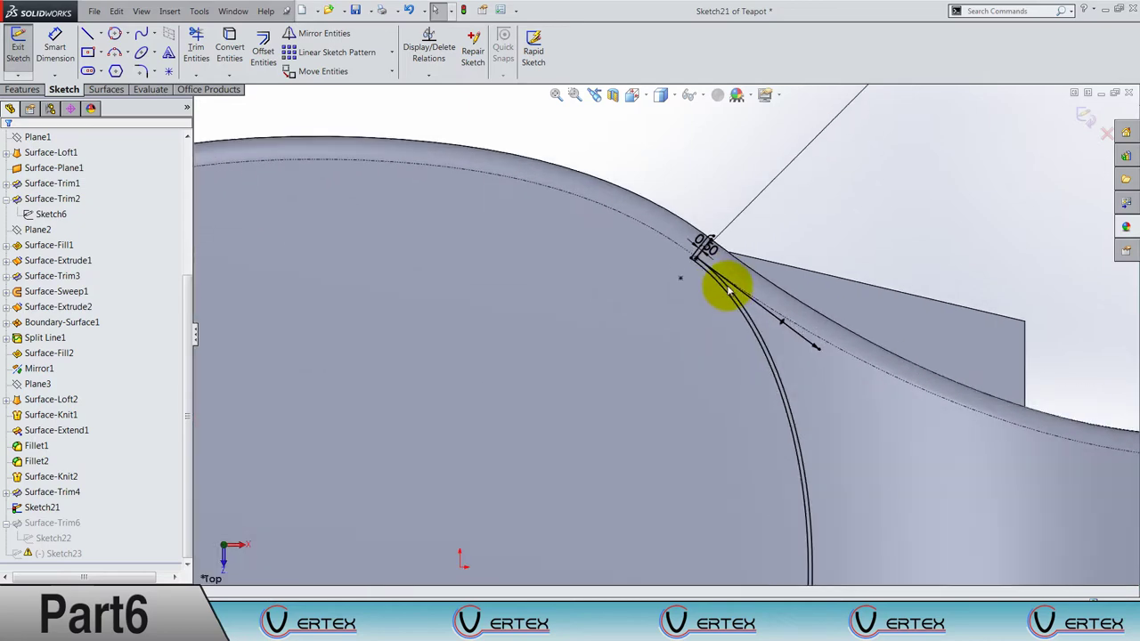
{"action": "scroll", "coordinate": [728, 289], "scroll_direction": "down", "scroll_amount": 3}
{"action": "scroll", "coordinate": [692, 247], "scroll_direction": "down", "scroll_amount": 2}
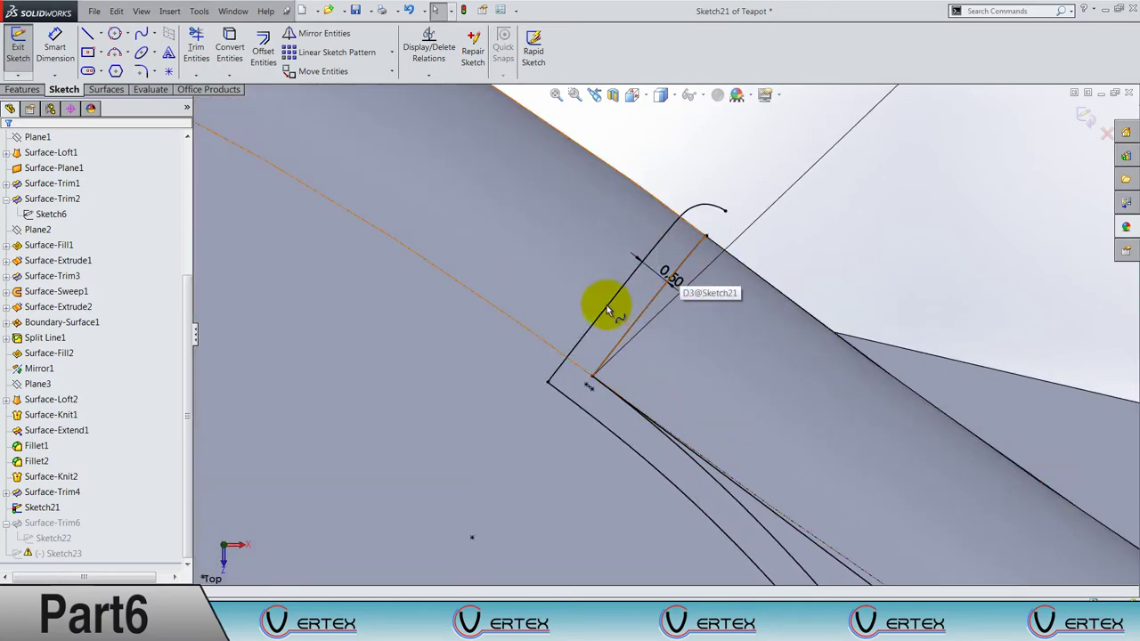
{"action": "left_click", "coordinate": [606, 305]}
{"action": "key", "text": "Delete"}
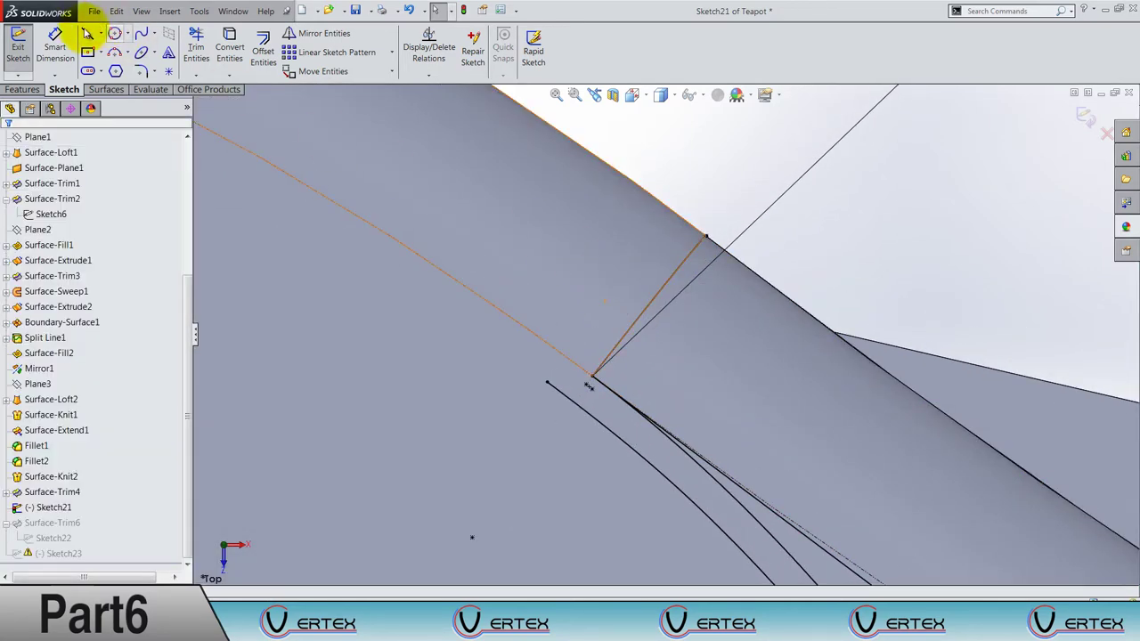
Draw a new line from the sketch corner past the teapot edge, then exit Sketch21 to isometric view.
{"action": "left_click", "coordinate": [86, 34]}
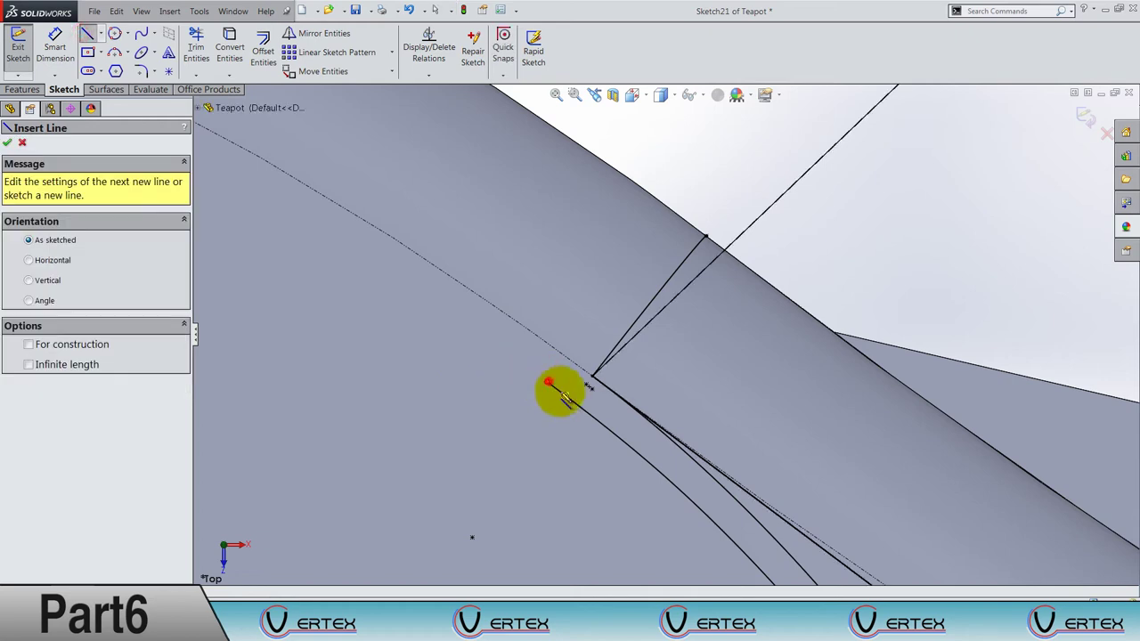
{"action": "left_click", "coordinate": [548, 383]}
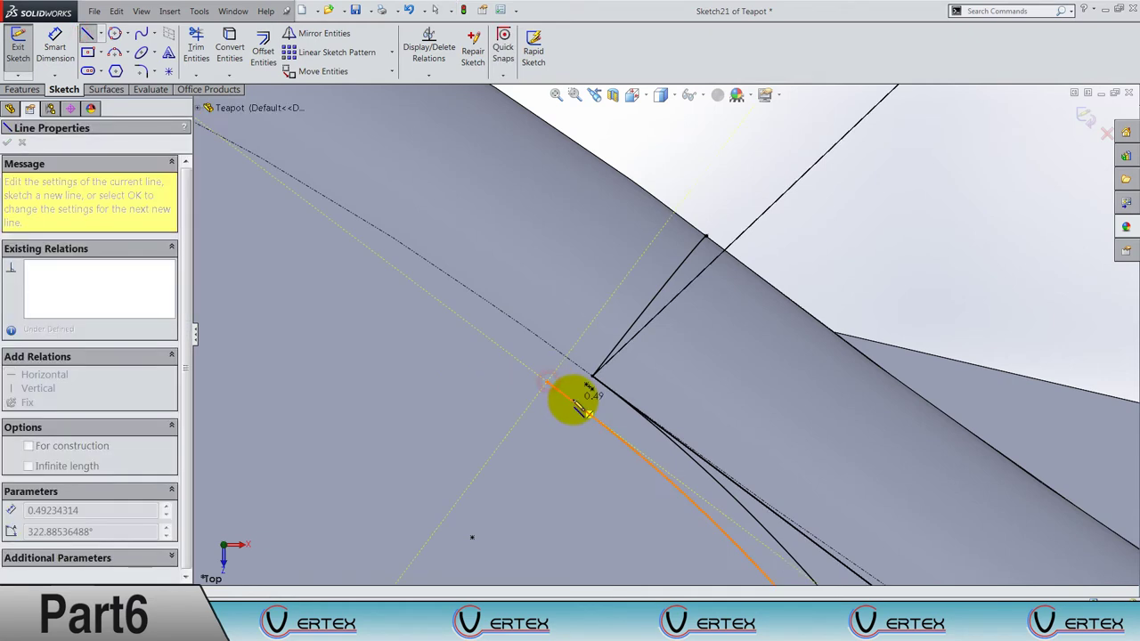
{"action": "left_click", "coordinate": [693, 190]}
{"action": "key", "text": "Escape"}
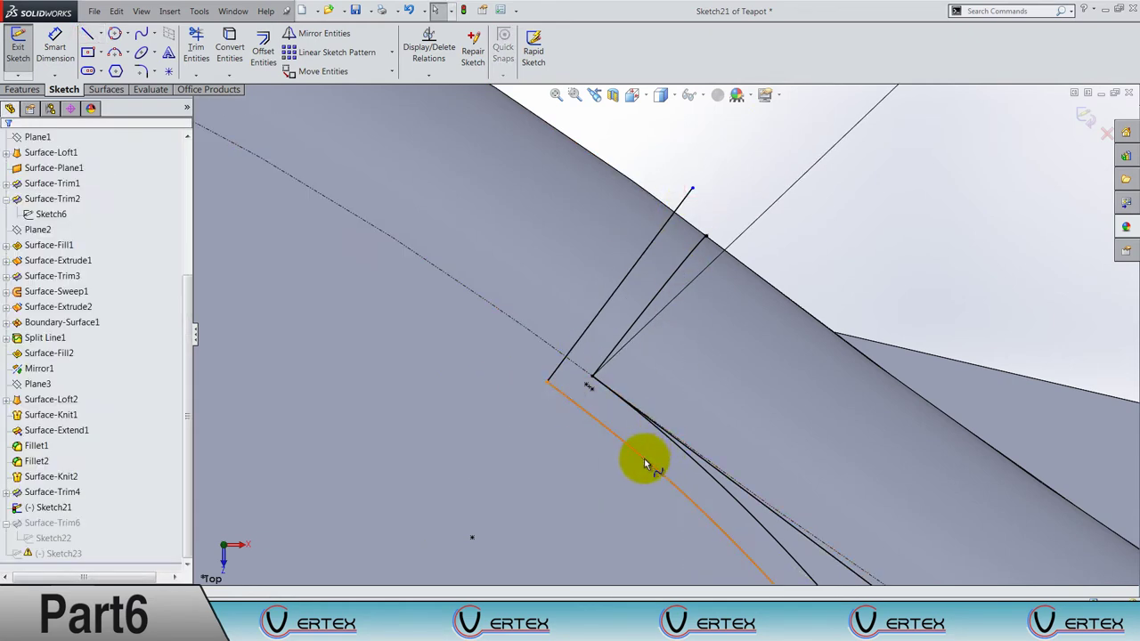
{"action": "scroll", "coordinate": [606, 383], "scroll_direction": "down", "scroll_amount": 2}
{"action": "scroll", "coordinate": [597, 361], "scroll_direction": "down", "scroll_amount": 2}
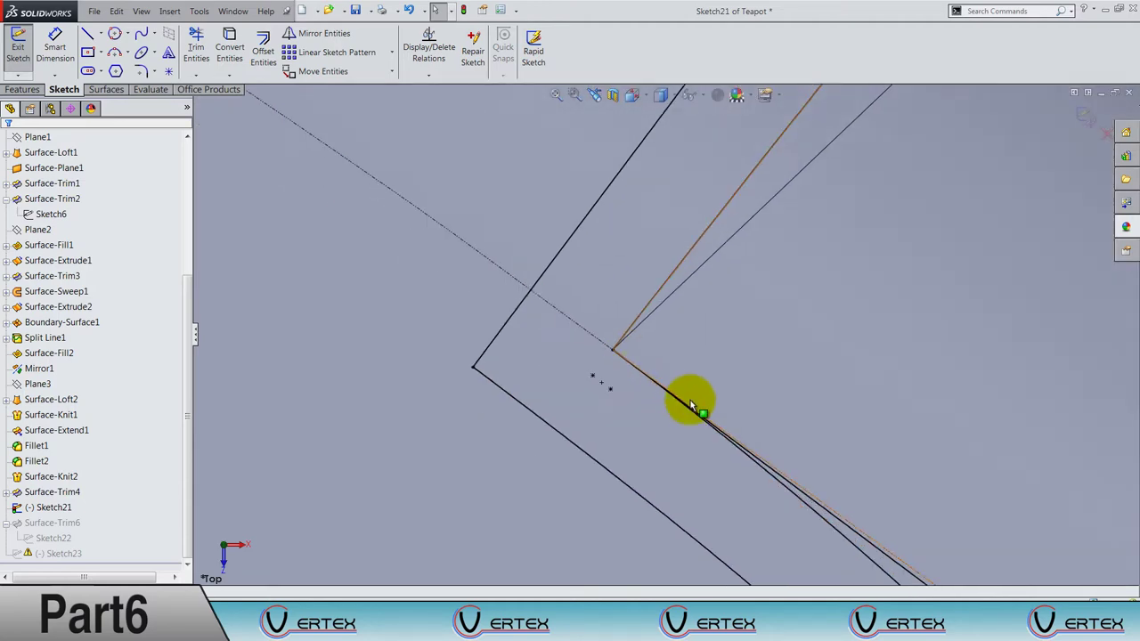
{"action": "scroll", "coordinate": [690, 405], "scroll_direction": "up", "scroll_amount": 2}
{"action": "scroll", "coordinate": [690, 405], "scroll_direction": "up", "scroll_amount": 2}
{"action": "scroll", "coordinate": [690, 405], "scroll_direction": "up", "scroll_amount": 1}
{"action": "scroll", "coordinate": [690, 406], "scroll_direction": "up", "scroll_amount": 1}
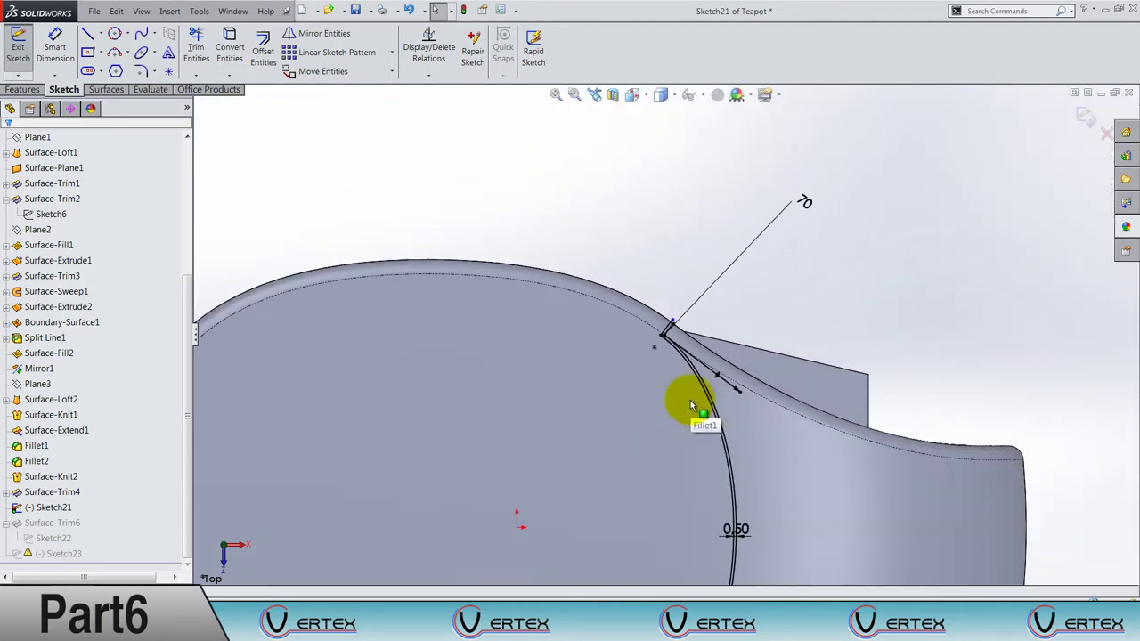
{"action": "scroll", "coordinate": [690, 405], "scroll_direction": "up", "scroll_amount": 2}
{"action": "scroll", "coordinate": [687, 409], "scroll_direction": "up", "scroll_amount": 2}
{"action": "scroll", "coordinate": [686, 485], "scroll_direction": "down", "scroll_amount": 2}
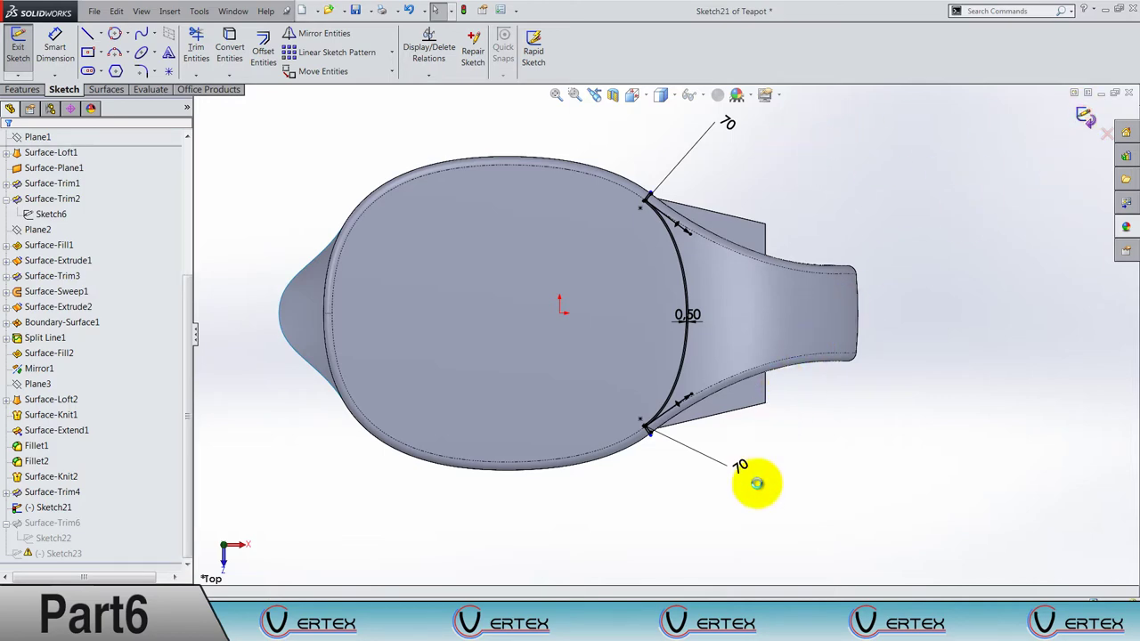
{"action": "key", "text": "ctrl+b"}
{"action": "key", "text": "ctrl+7"}
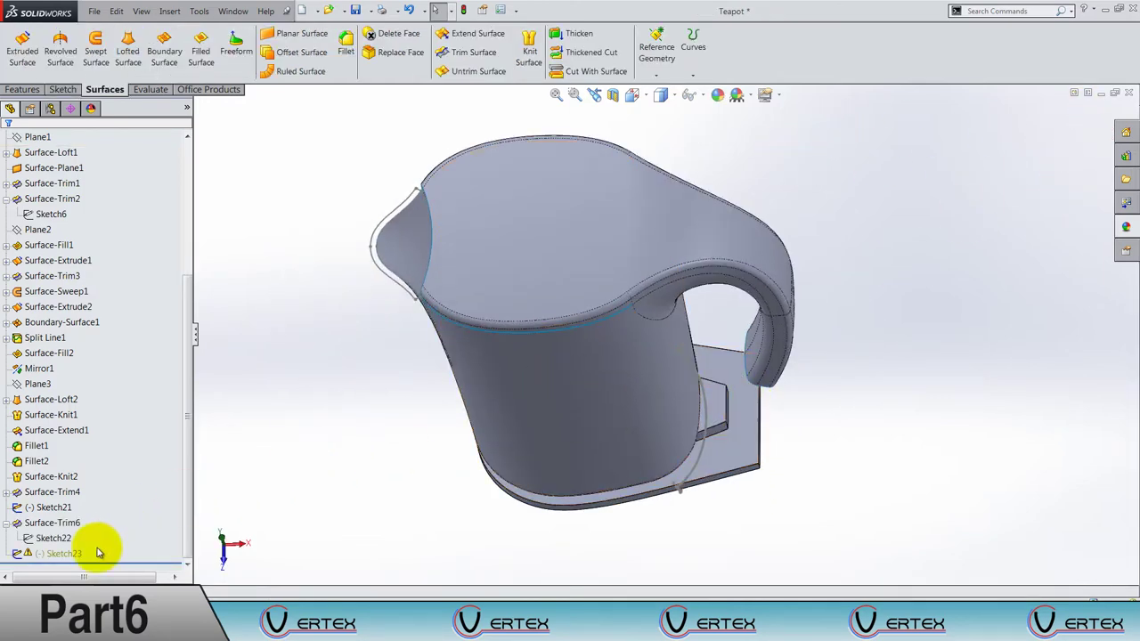
Try a Trim Surface with Sketch21 as the tool, cancel it, and right-click Sketch21 for its actions.
{"action": "left_click", "coordinate": [57, 508]}
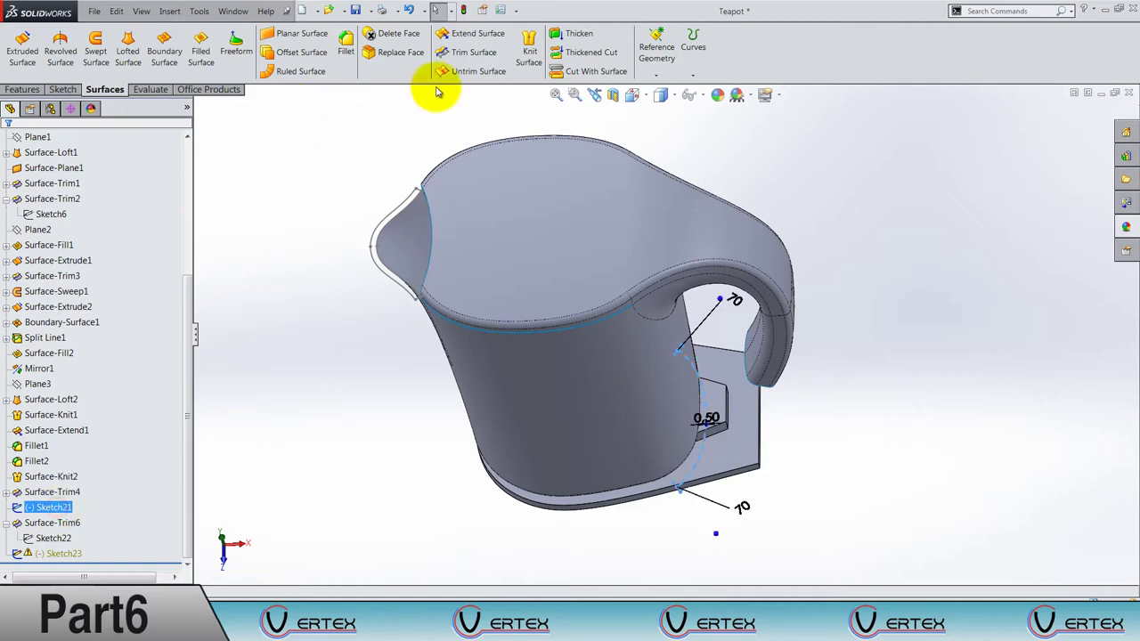
{"action": "left_click", "coordinate": [471, 52]}
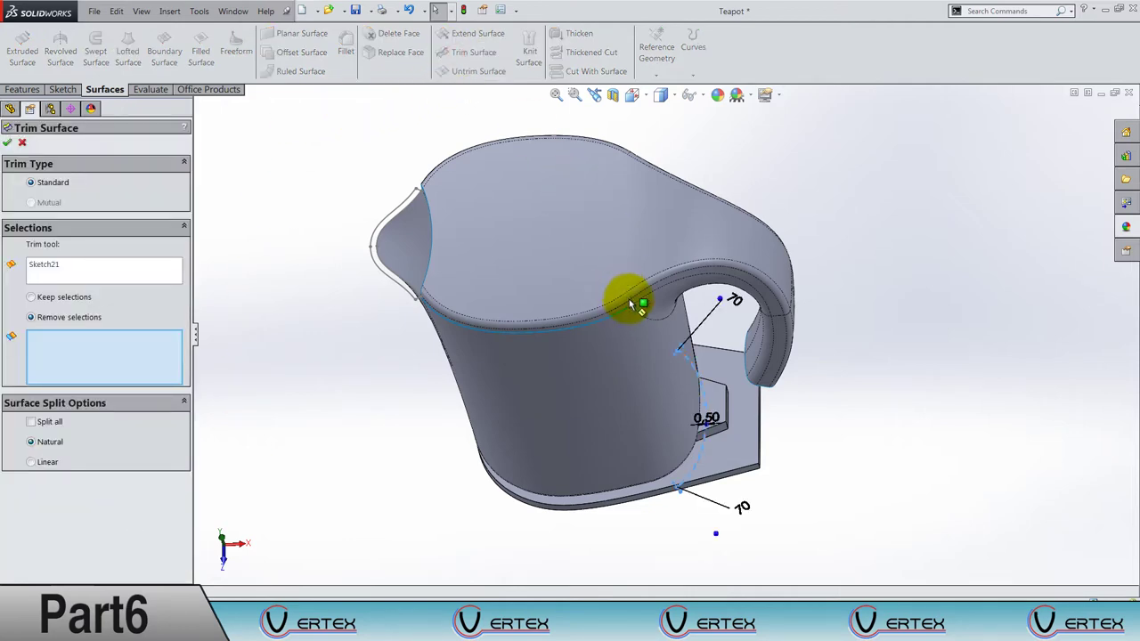
{"action": "scroll", "coordinate": [626, 306], "scroll_direction": "down", "scroll_amount": 2}
{"action": "scroll", "coordinate": [635, 285], "scroll_direction": "down", "scroll_amount": 4}
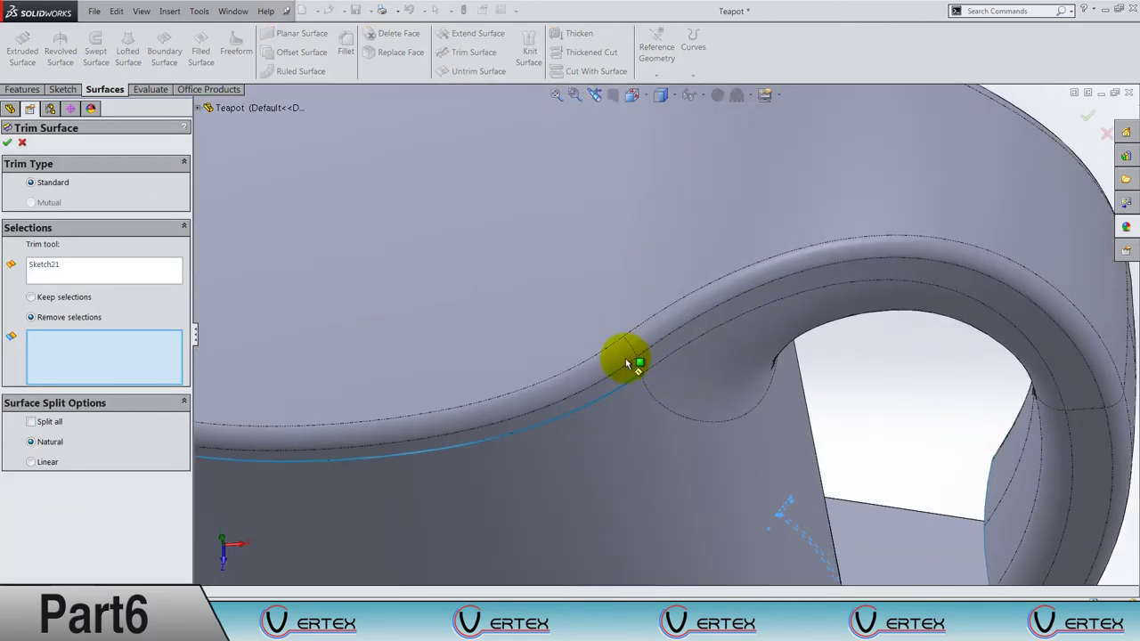
{"action": "left_click", "coordinate": [24, 144]}
{"action": "right_click", "coordinate": [64, 508]}
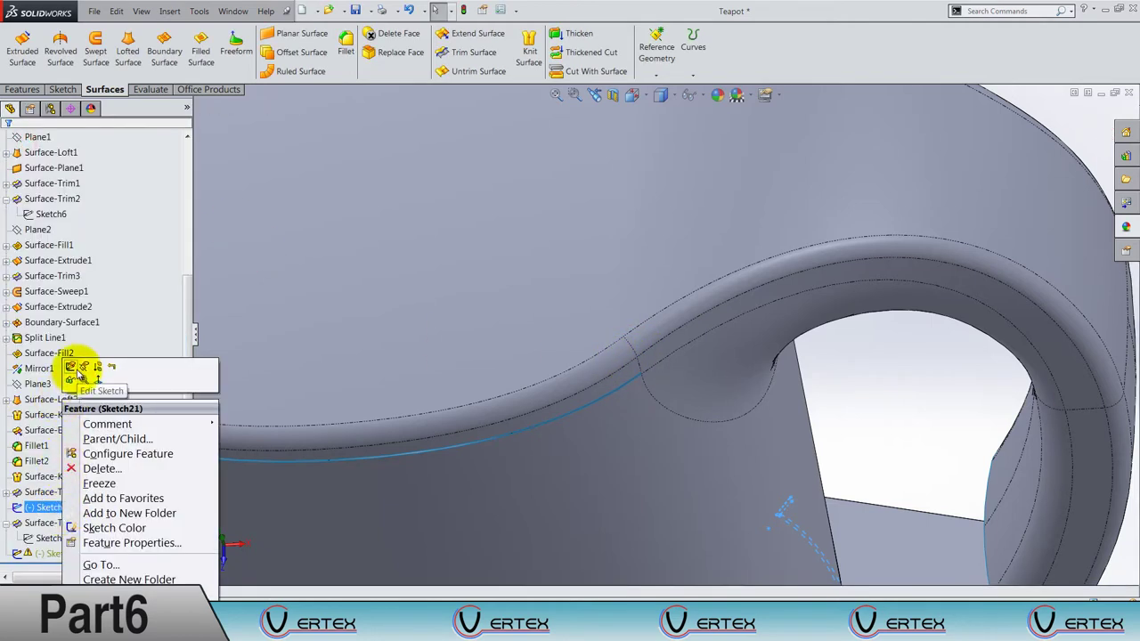
Reopen Sketch21 for editing and view it from the Top, zoomed in on the neck.
{"action": "left_click", "coordinate": [78, 374]}
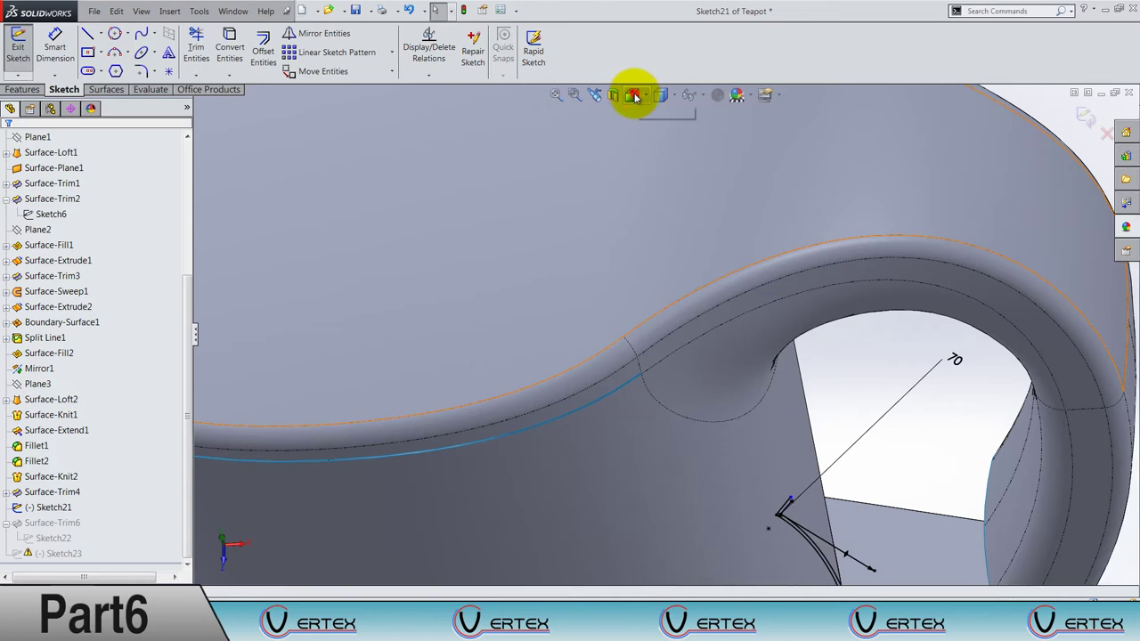
{"action": "left_click", "coordinate": [635, 96]}
{"action": "left_click", "coordinate": [651, 128]}
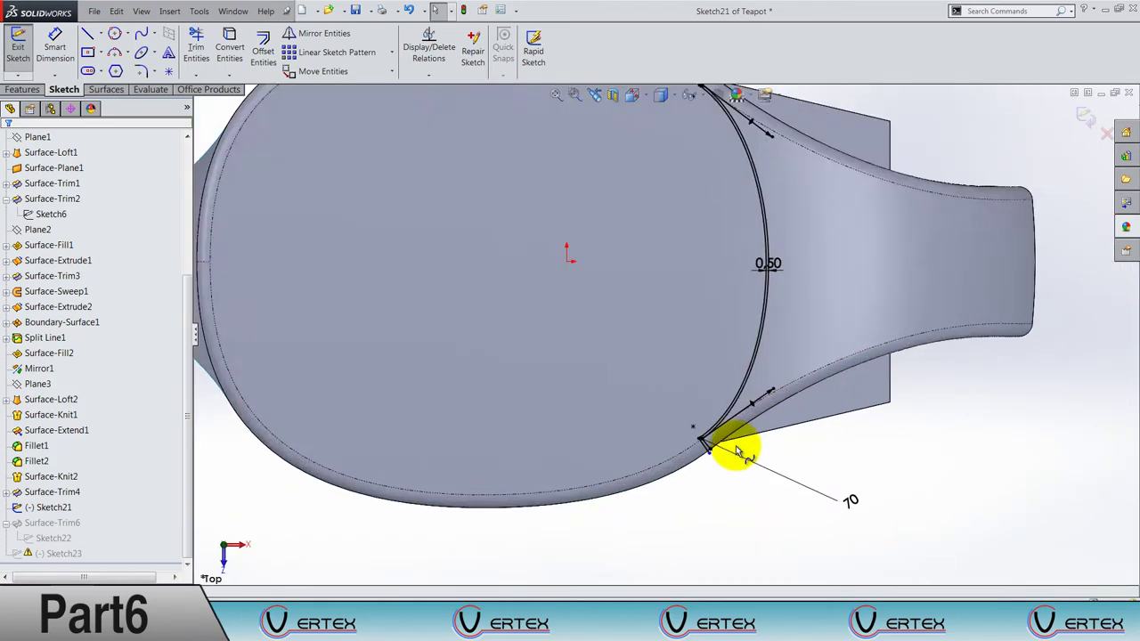
{"action": "scroll", "coordinate": [736, 451], "scroll_direction": "down", "scroll_amount": 2}
{"action": "scroll", "coordinate": [677, 438], "scroll_direction": "down", "scroll_amount": 2}
{"action": "scroll", "coordinate": [668, 400], "scroll_direction": "down", "scroll_amount": 2}
{"action": "scroll", "coordinate": [642, 356], "scroll_direction": "down", "scroll_amount": 2}
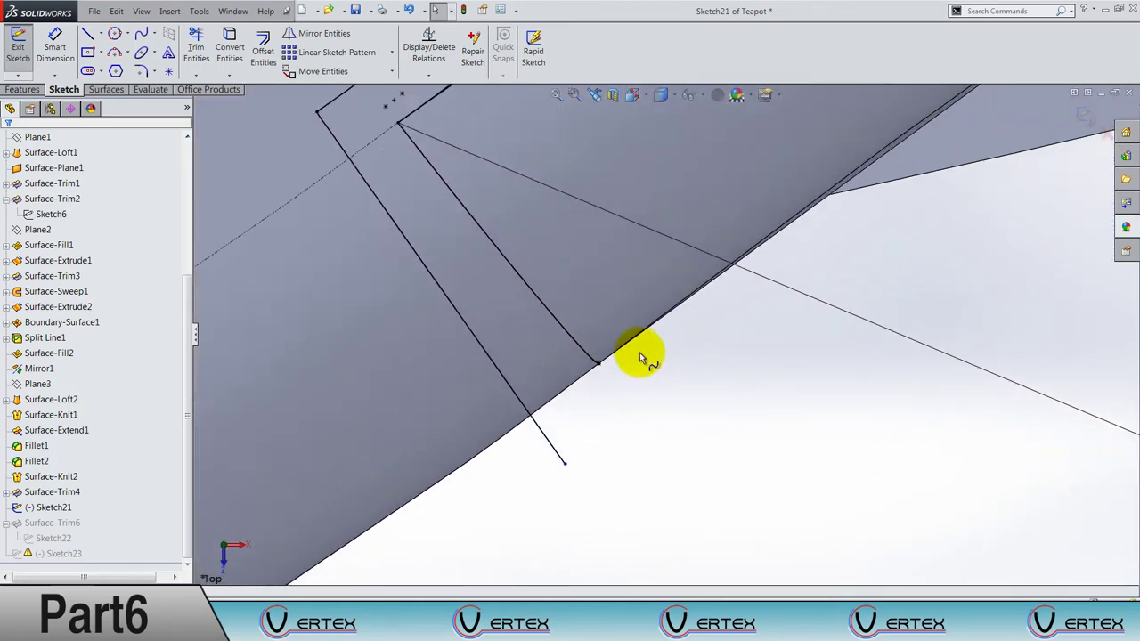
{"action": "scroll", "coordinate": [642, 356], "scroll_direction": "down", "scroll_amount": 2}
{"action": "scroll", "coordinate": [603, 382], "scroll_direction": "down", "scroll_amount": 1}
{"action": "scroll", "coordinate": [603, 383], "scroll_direction": "down", "scroll_amount": 1}
{"action": "scroll", "coordinate": [624, 359], "scroll_direction": "down", "scroll_amount": 1}
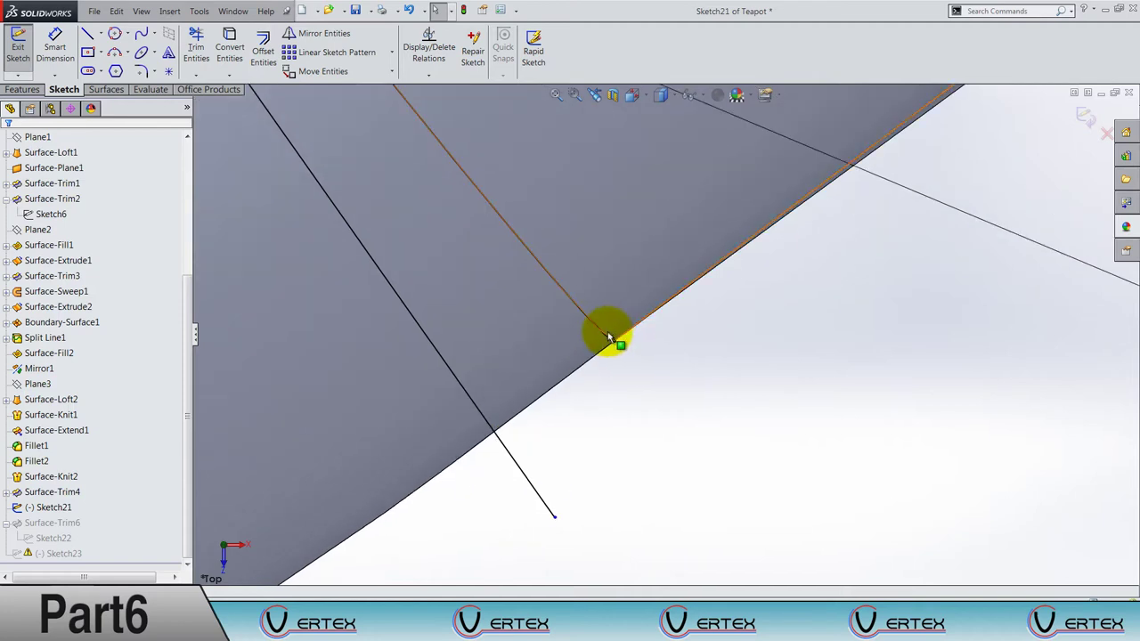
{"action": "scroll", "coordinate": [632, 367], "scroll_direction": "up", "scroll_amount": 1}
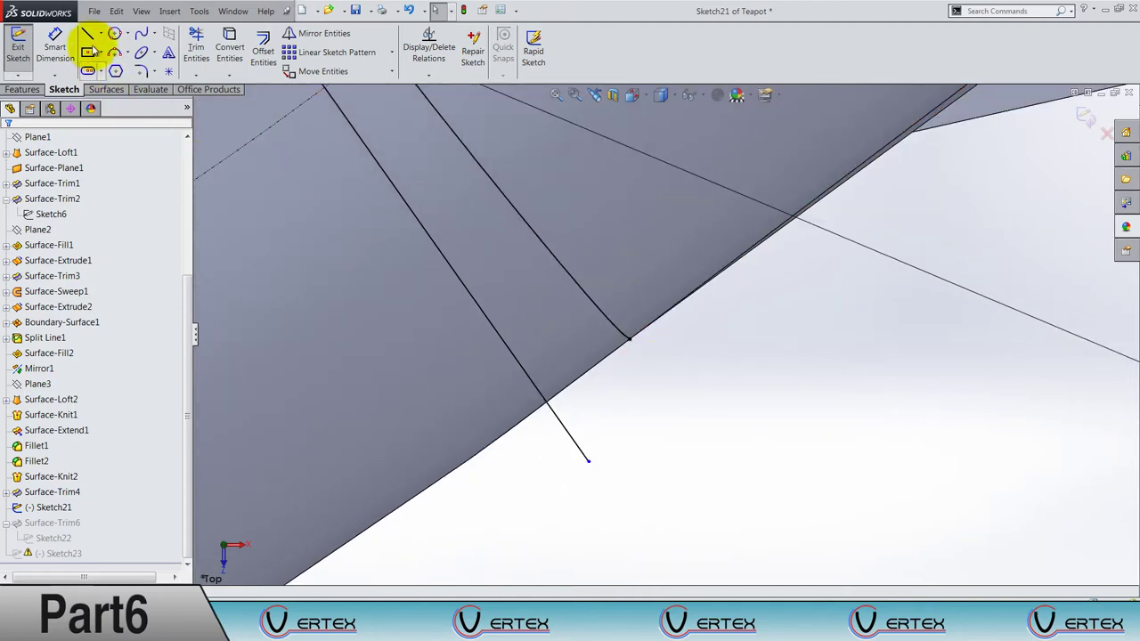
Add a short 0.79 line from the lower corner endpoint past the teapot edge.
{"action": "left_click", "coordinate": [588, 462]}
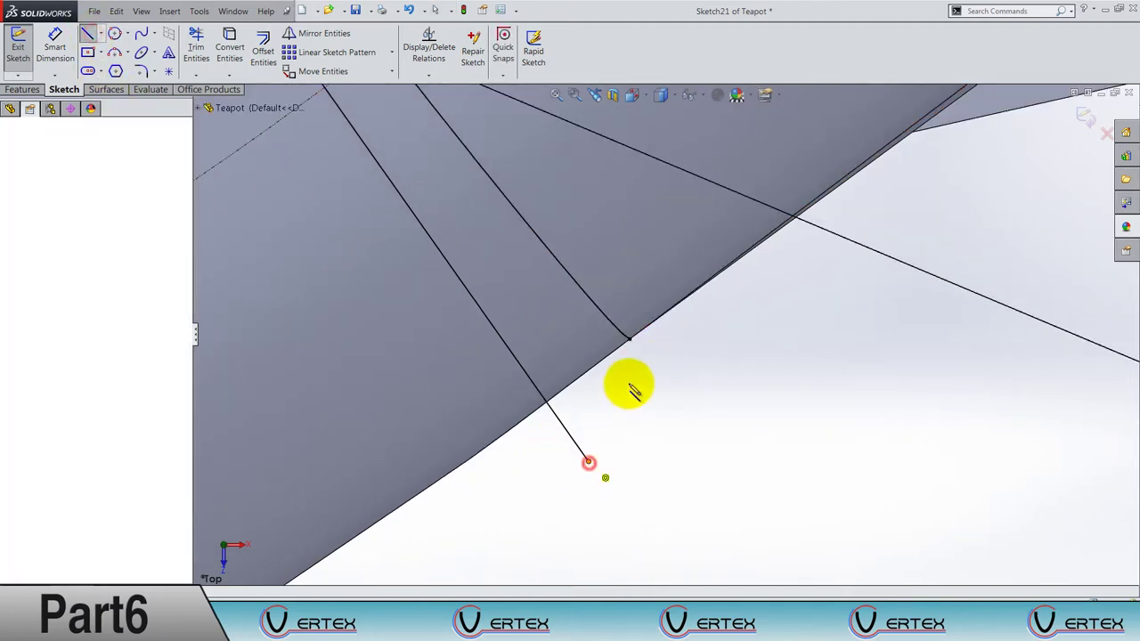
{"action": "scroll", "coordinate": [633, 348], "scroll_direction": "up", "scroll_amount": 2}
{"action": "scroll", "coordinate": [636, 361], "scroll_direction": "up", "scroll_amount": 2}
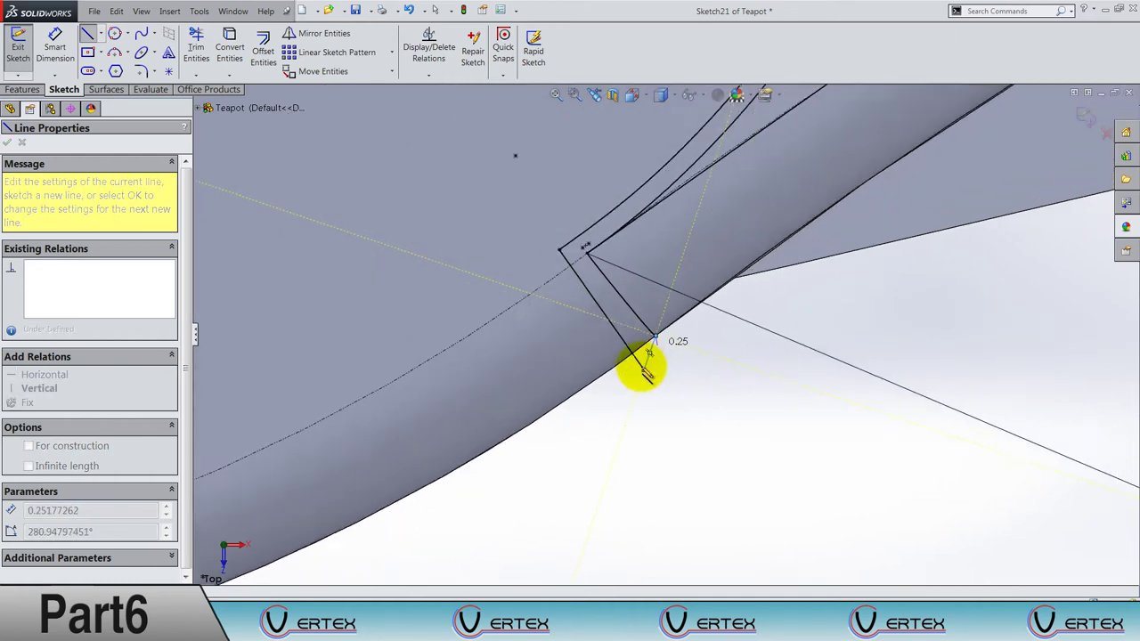
{"action": "scroll", "coordinate": [677, 374], "scroll_direction": "up", "scroll_amount": 2}
{"action": "key", "text": "Escape"}
{"action": "scroll", "coordinate": [674, 343], "scroll_direction": "down", "scroll_amount": 2}
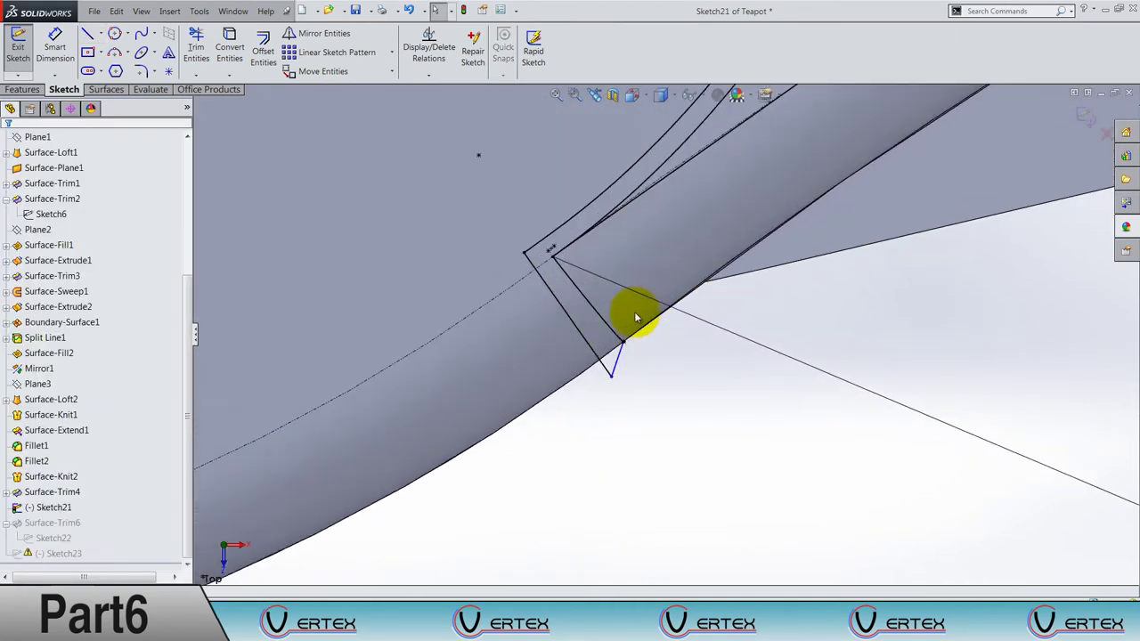
{"action": "scroll", "coordinate": [633, 315], "scroll_direction": "down", "scroll_amount": 2}
{"action": "scroll", "coordinate": [631, 392], "scroll_direction": "down", "scroll_amount": 2}
{"action": "scroll", "coordinate": [626, 374], "scroll_direction": "down", "scroll_amount": 2}
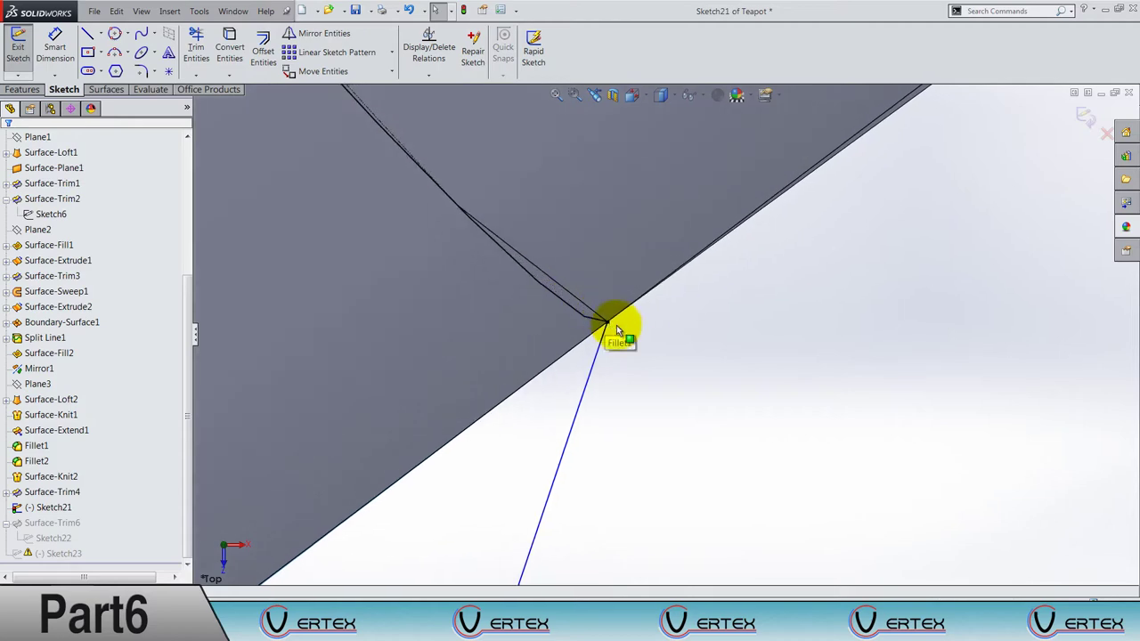
{"action": "scroll", "coordinate": [621, 326], "scroll_direction": "down", "scroll_amount": 1}
{"action": "scroll", "coordinate": [615, 316], "scroll_direction": "down", "scroll_amount": 2}
{"action": "scroll", "coordinate": [603, 291], "scroll_direction": "down", "scroll_amount": 2}
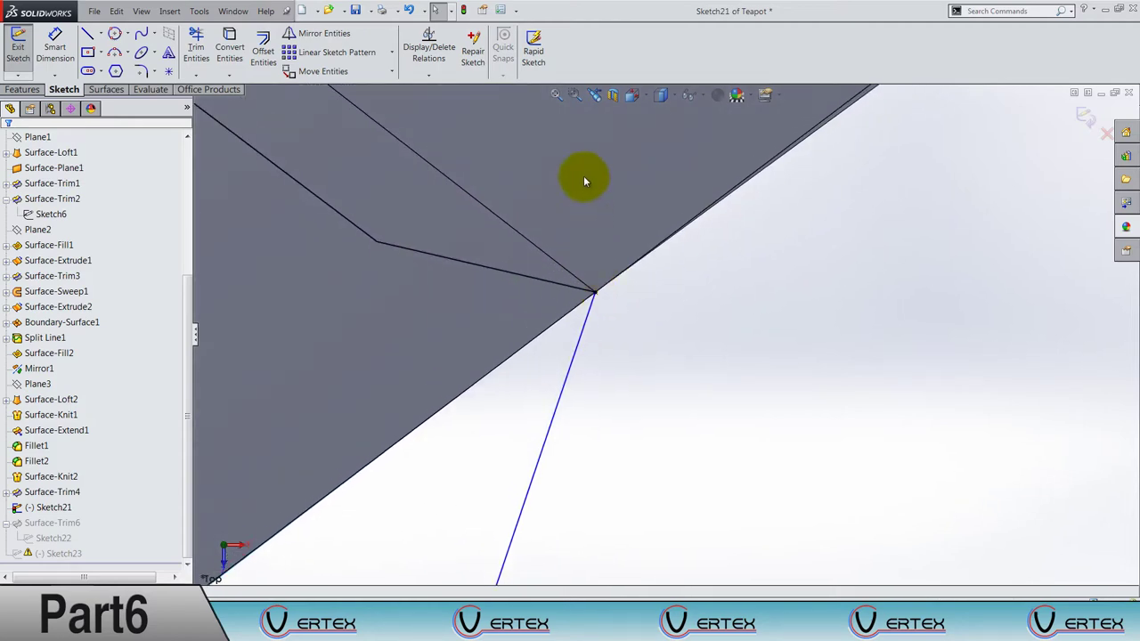
Draw a short line from the upper corner endpoint just past the edge and exit Sketch21.
{"action": "left_click", "coordinate": [554, 94]}
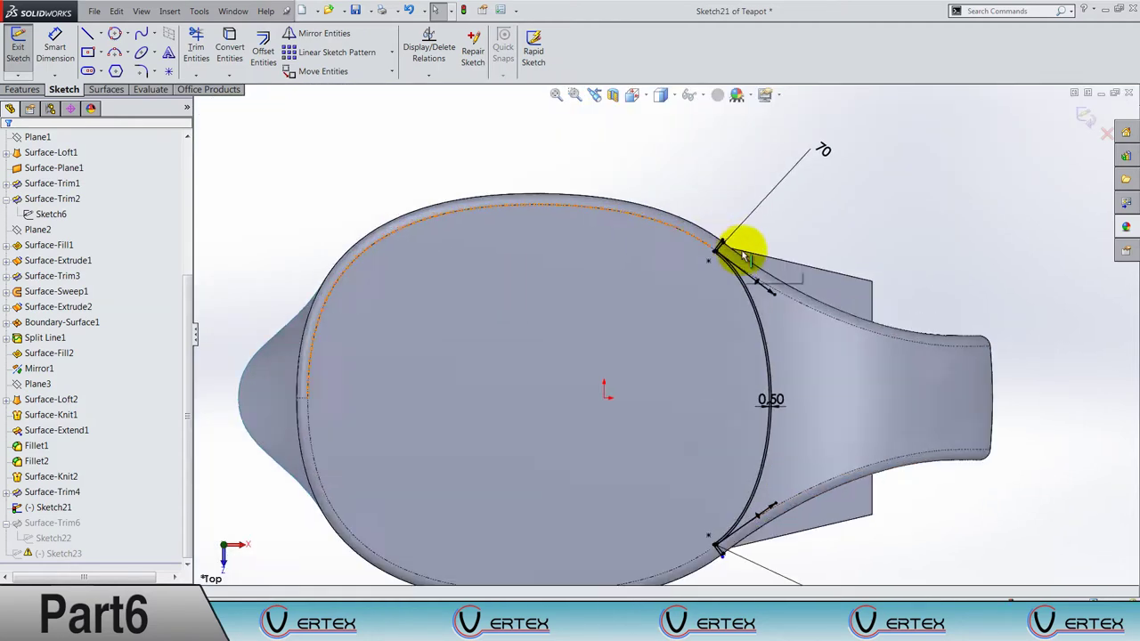
{"action": "scroll", "coordinate": [713, 263], "scroll_direction": "down", "scroll_amount": 2}
{"action": "scroll", "coordinate": [682, 278], "scroll_direction": "down", "scroll_amount": 2}
{"action": "scroll", "coordinate": [623, 326], "scroll_direction": "down", "scroll_amount": 2}
{"action": "scroll", "coordinate": [588, 375], "scroll_direction": "down", "scroll_amount": 2}
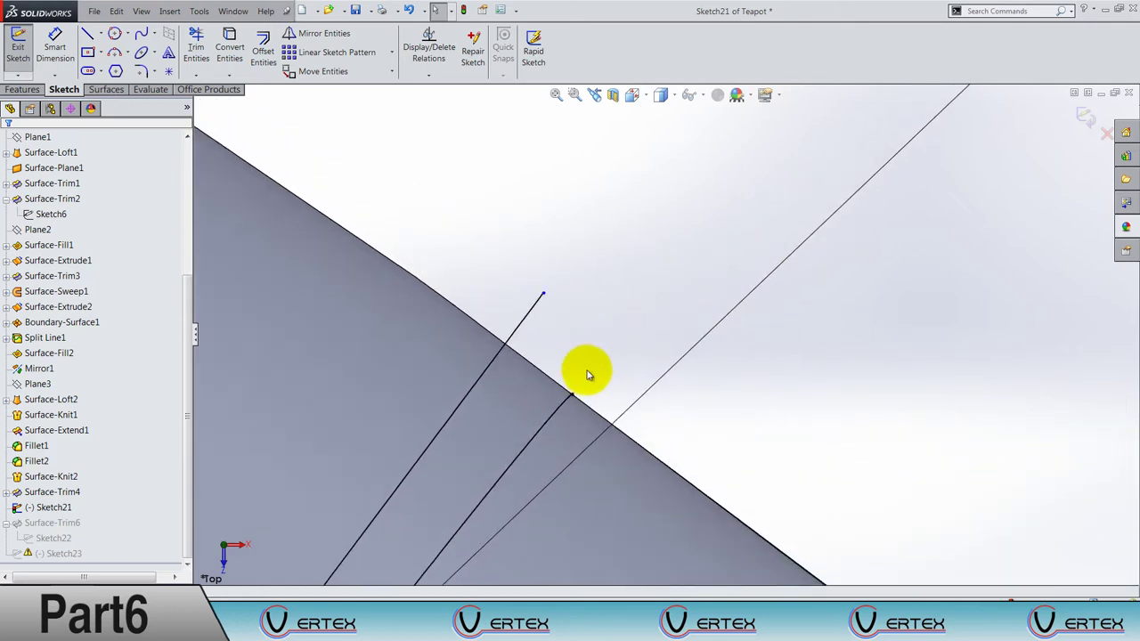
{"action": "scroll", "coordinate": [588, 375], "scroll_direction": "down", "scroll_amount": 1}
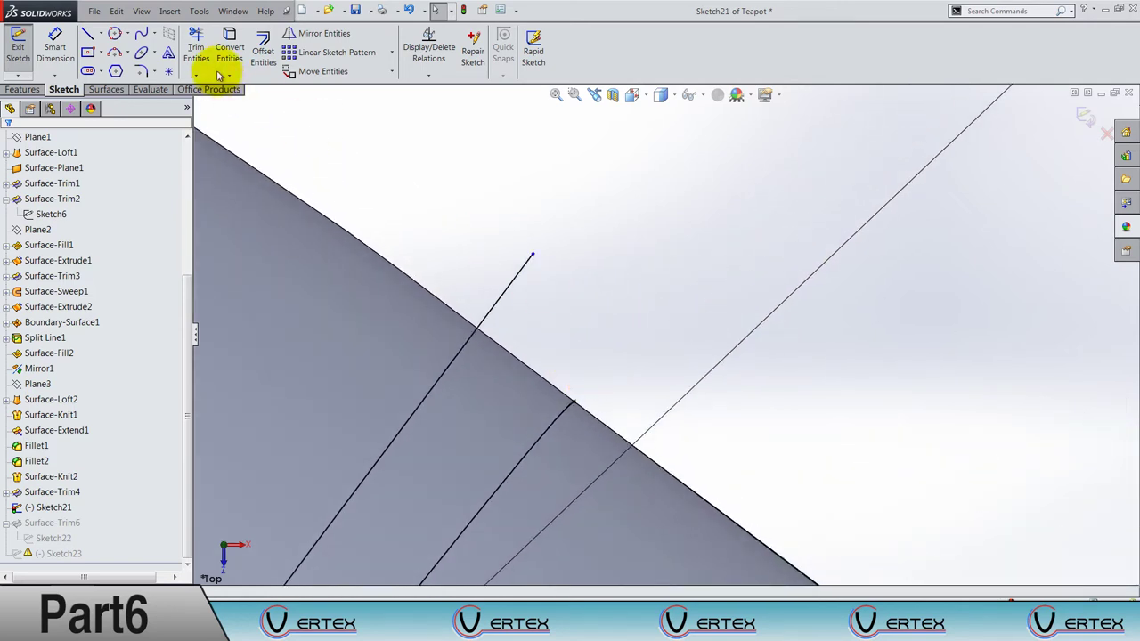
{"action": "left_click", "coordinate": [531, 256]}
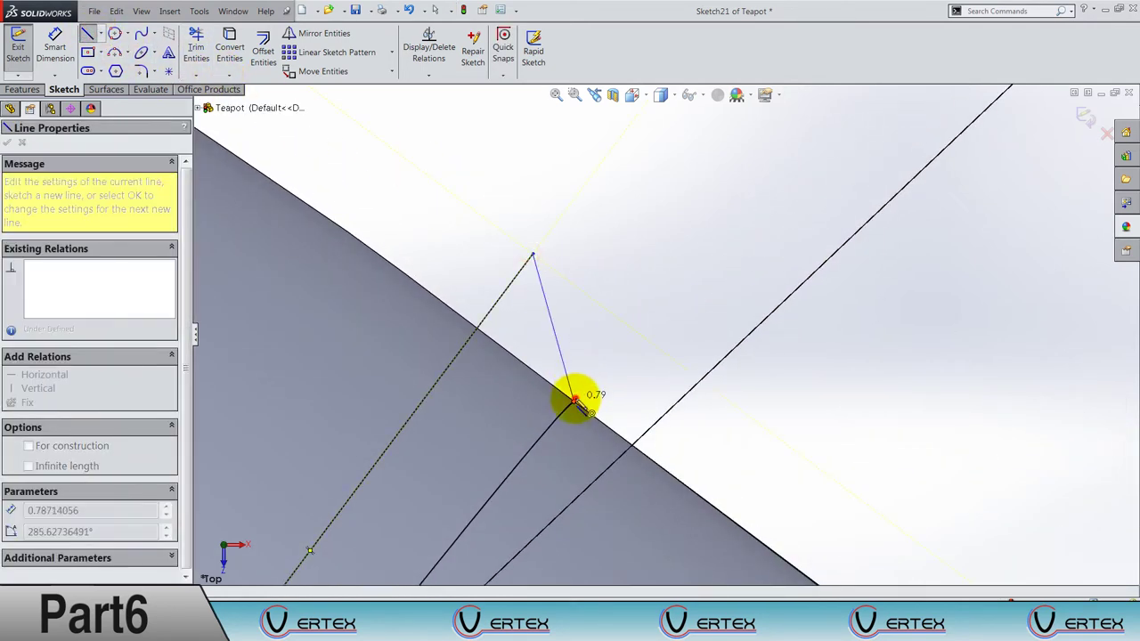
{"action": "left_click", "coordinate": [574, 399]}
{"action": "key", "text": "Escape"}
{"action": "left_click", "coordinate": [1085, 116]}
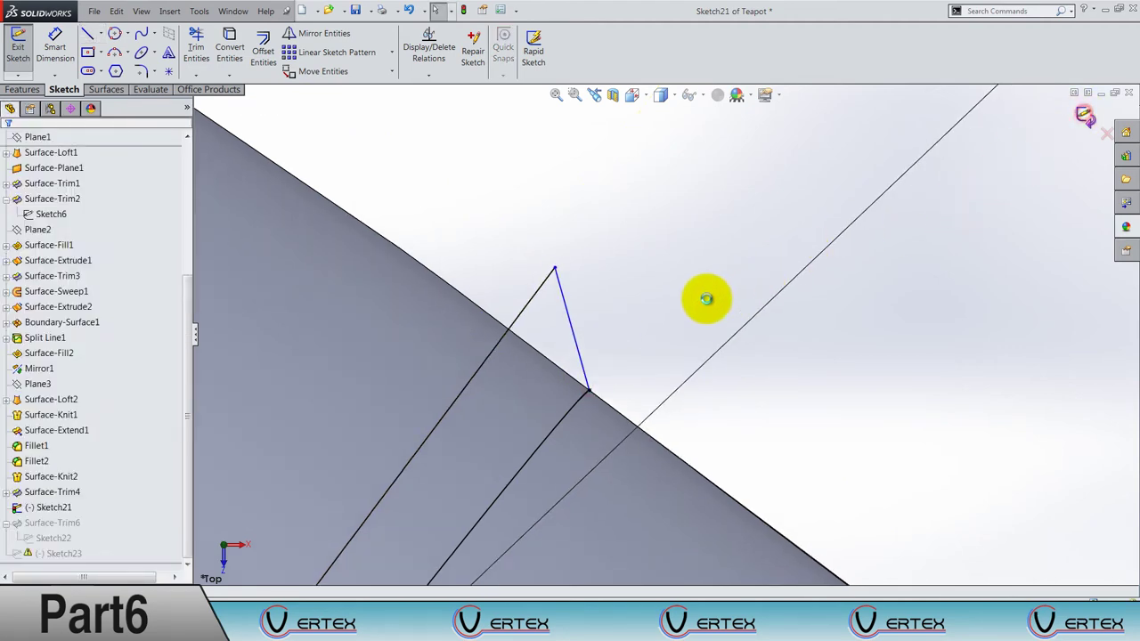
Retry Trim Surface with Sketch21, pick the piece to remove, and dismiss the 'Cannot partition surface' error.
{"action": "left_click", "coordinate": [53, 507]}
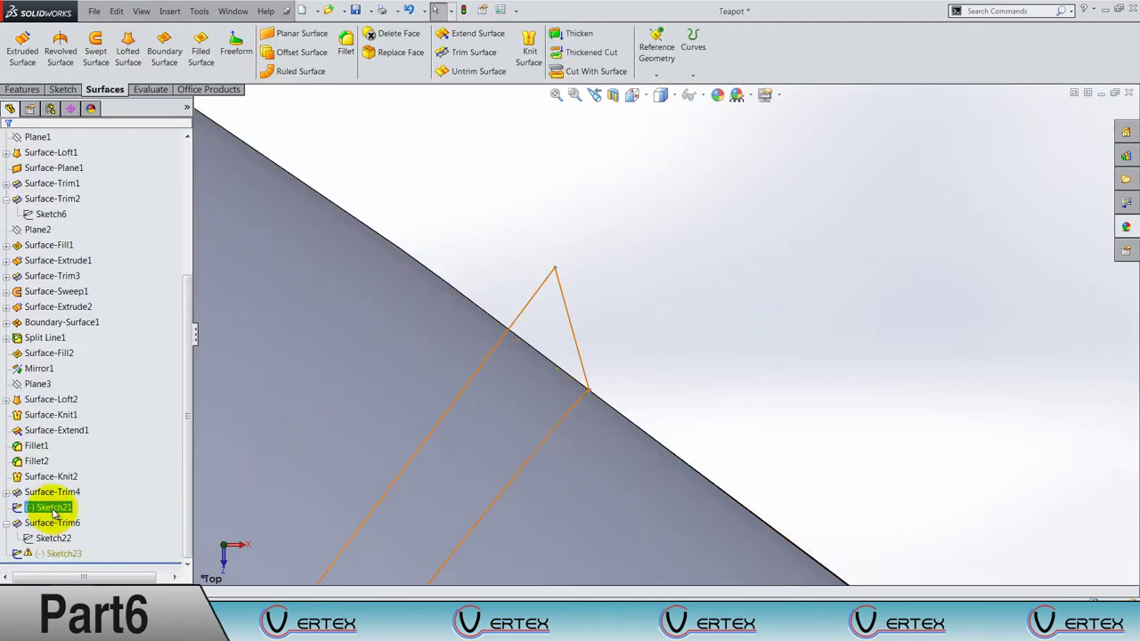
{"action": "left_click", "coordinate": [471, 52]}
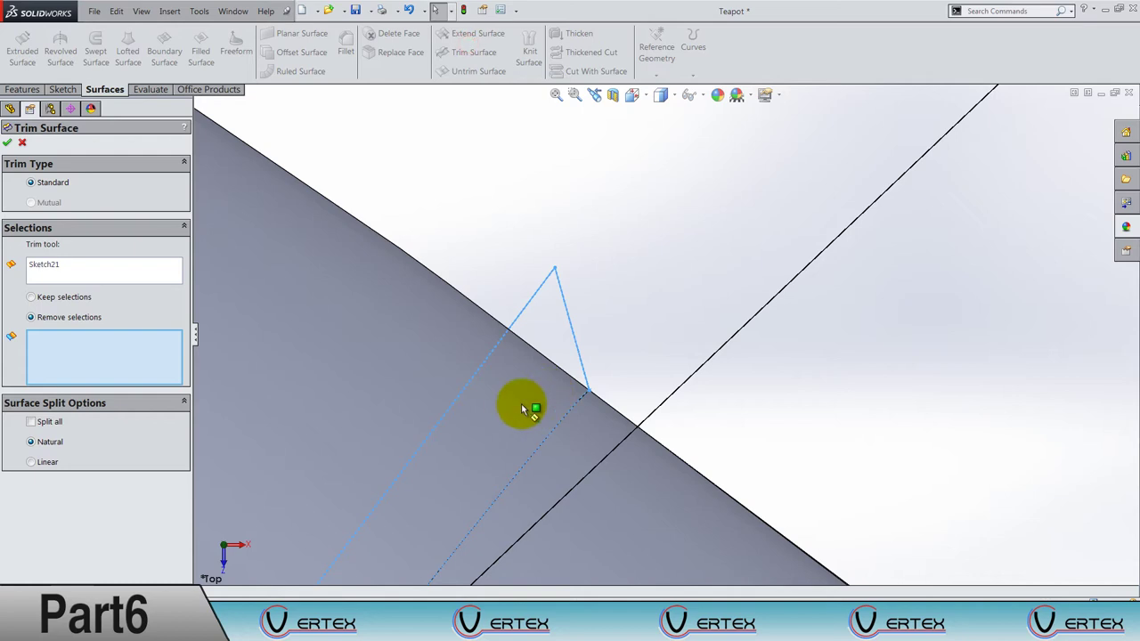
{"action": "left_click", "coordinate": [522, 406]}
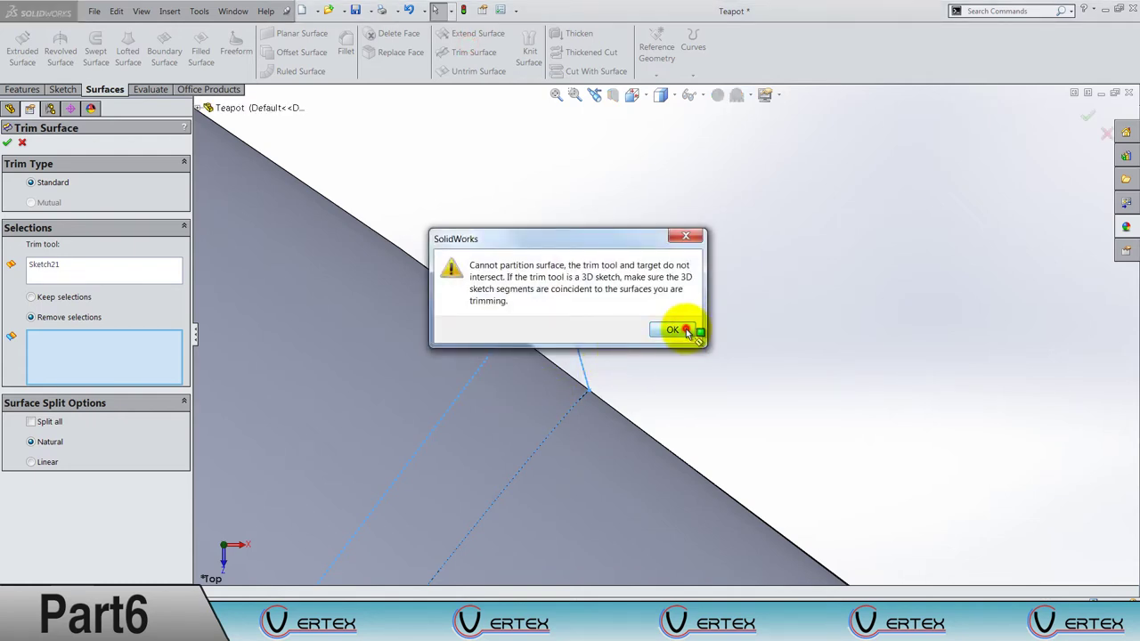
{"action": "left_click", "coordinate": [686, 332]}
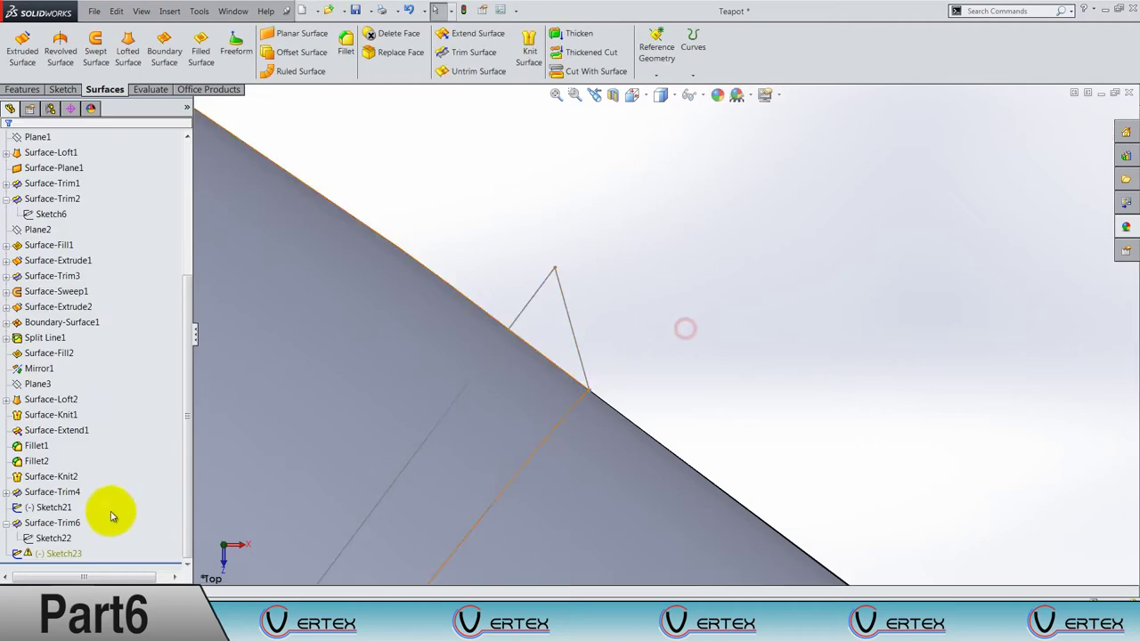
Delete Sketch21 and reopen Sketch23 for editing.
{"action": "key", "text": "Delete"}
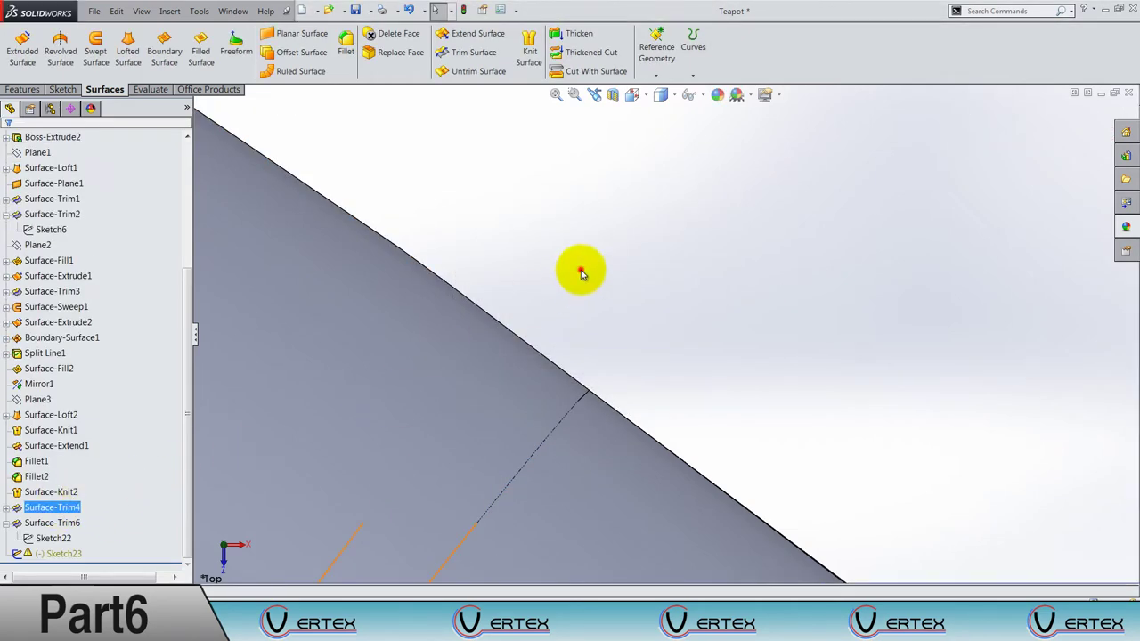
{"action": "scroll", "coordinate": [579, 273], "scroll_direction": "up", "scroll_amount": 2}
{"action": "scroll", "coordinate": [579, 273], "scroll_direction": "up", "scroll_amount": 2}
{"action": "scroll", "coordinate": [580, 273], "scroll_direction": "up", "scroll_amount": 2}
{"action": "scroll", "coordinate": [580, 273], "scroll_direction": "up", "scroll_amount": 3}
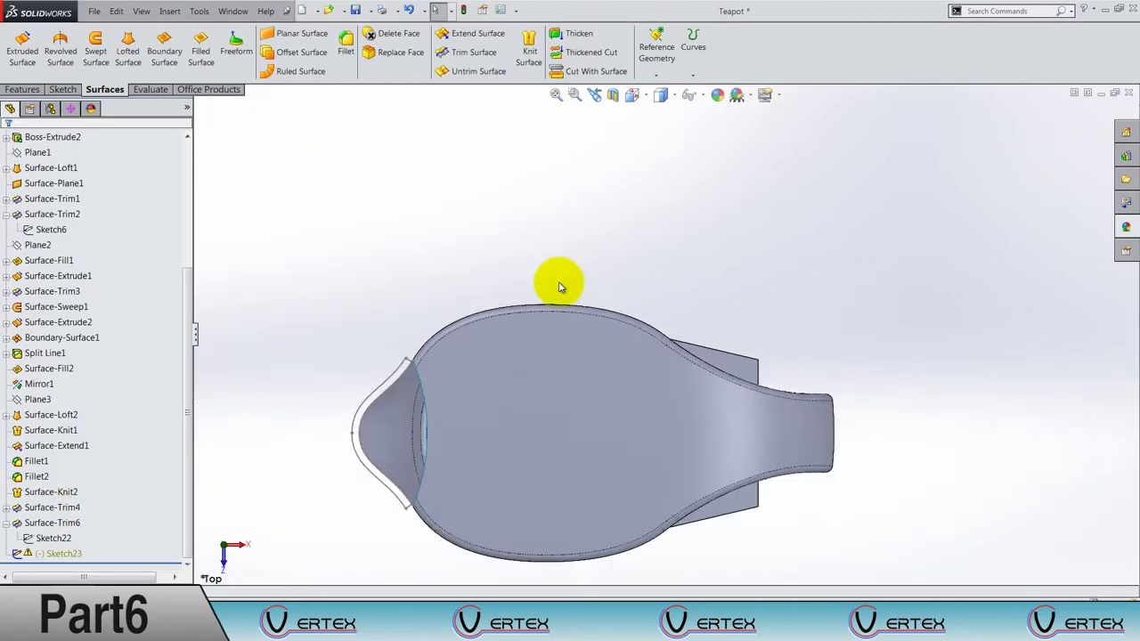
{"action": "scroll", "coordinate": [579, 272], "scroll_direction": "up", "scroll_amount": 1}
{"action": "right_click", "coordinate": [64, 556]}
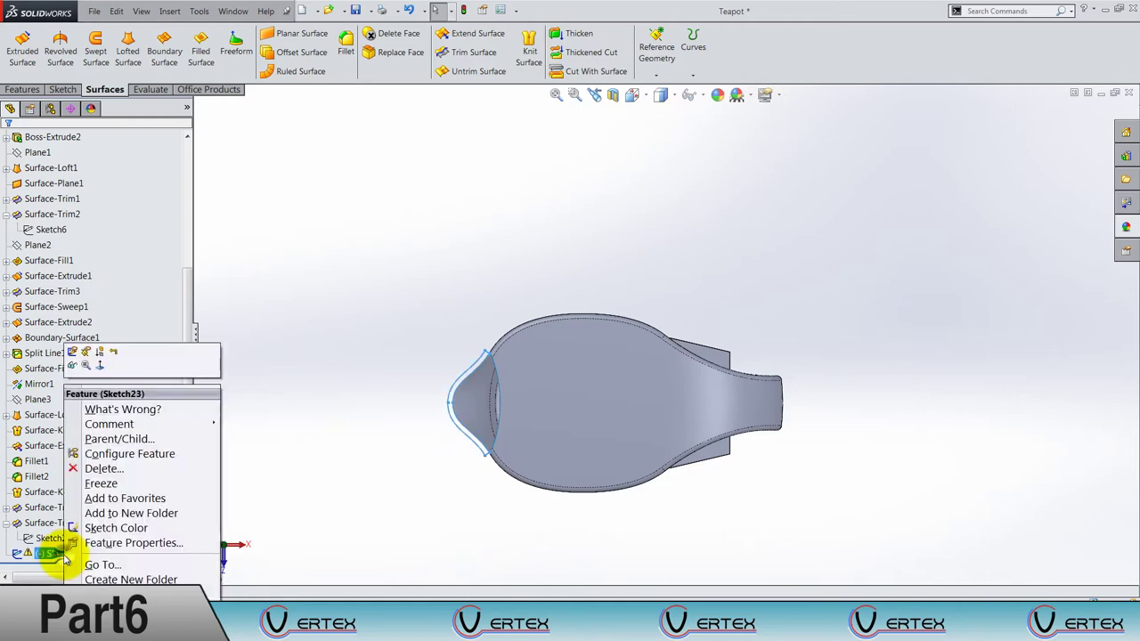
{"action": "left_click", "coordinate": [76, 354]}
Dimension the short connecting line at the offset curve's lower end.
{"action": "scroll", "coordinate": [496, 475], "scroll_direction": "down", "scroll_amount": 1}
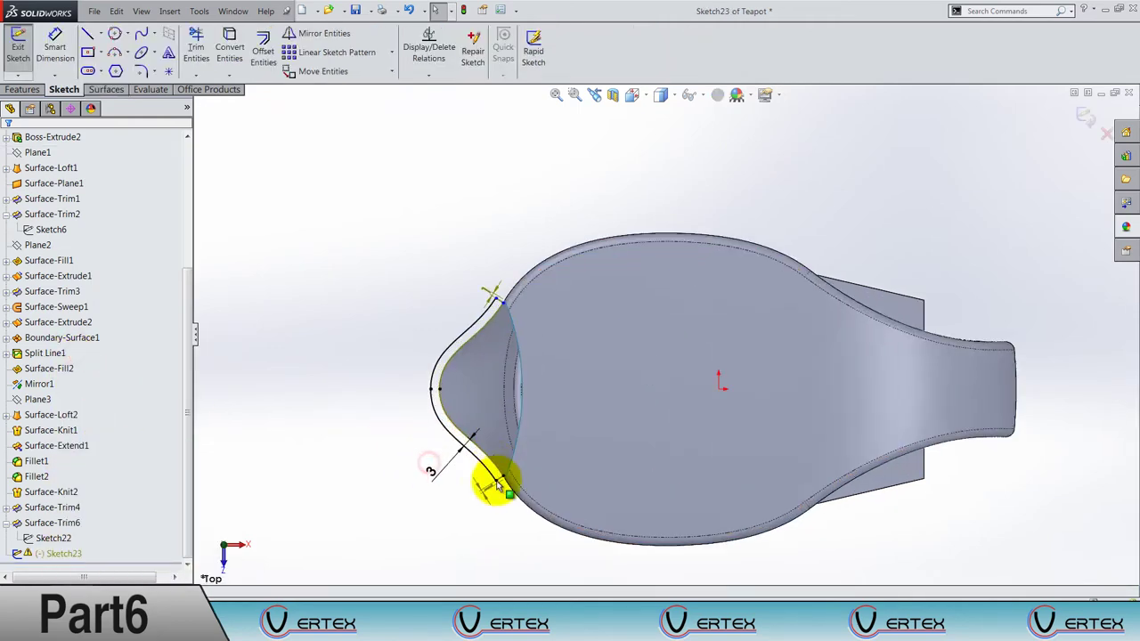
{"action": "scroll", "coordinate": [501, 502], "scroll_direction": "down", "scroll_amount": 2}
{"action": "scroll", "coordinate": [598, 426], "scroll_direction": "down", "scroll_amount": 3}
{"action": "scroll", "coordinate": [598, 426], "scroll_direction": "down", "scroll_amount": 1}
{"action": "scroll", "coordinate": [632, 376], "scroll_direction": "down", "scroll_amount": 2}
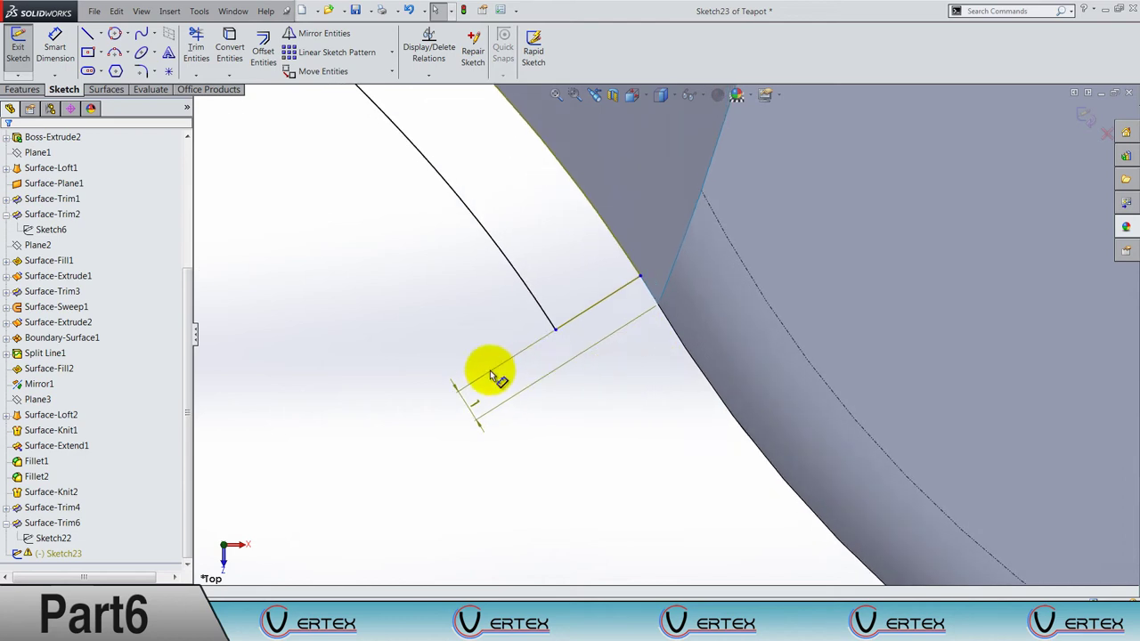
{"action": "left_click", "coordinate": [470, 405]}
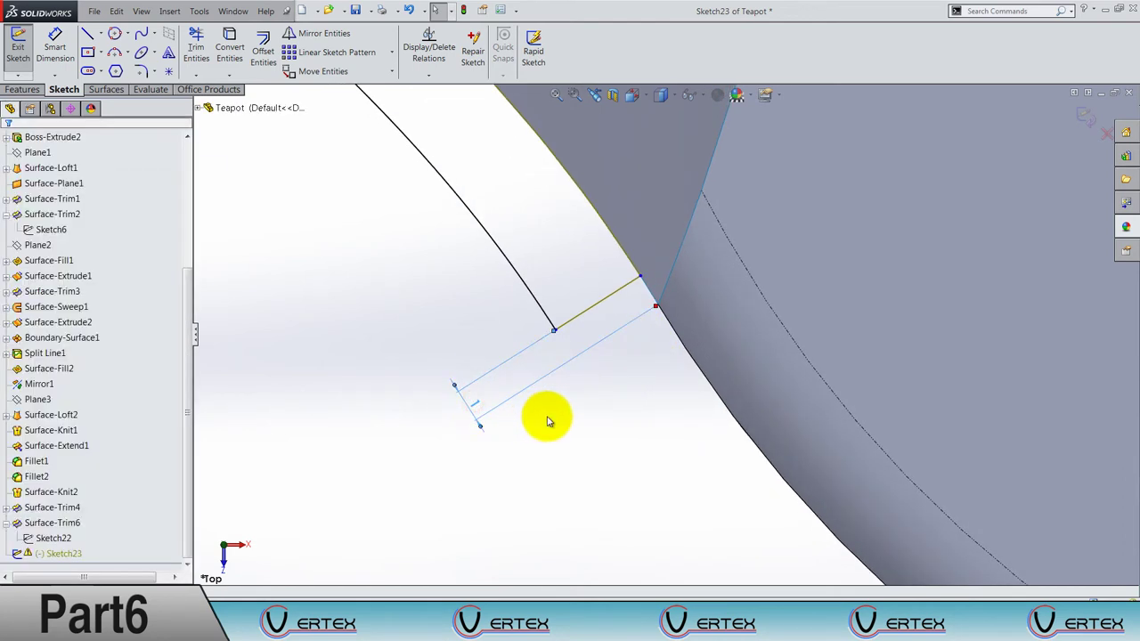
{"action": "left_click", "coordinate": [55, 43]}
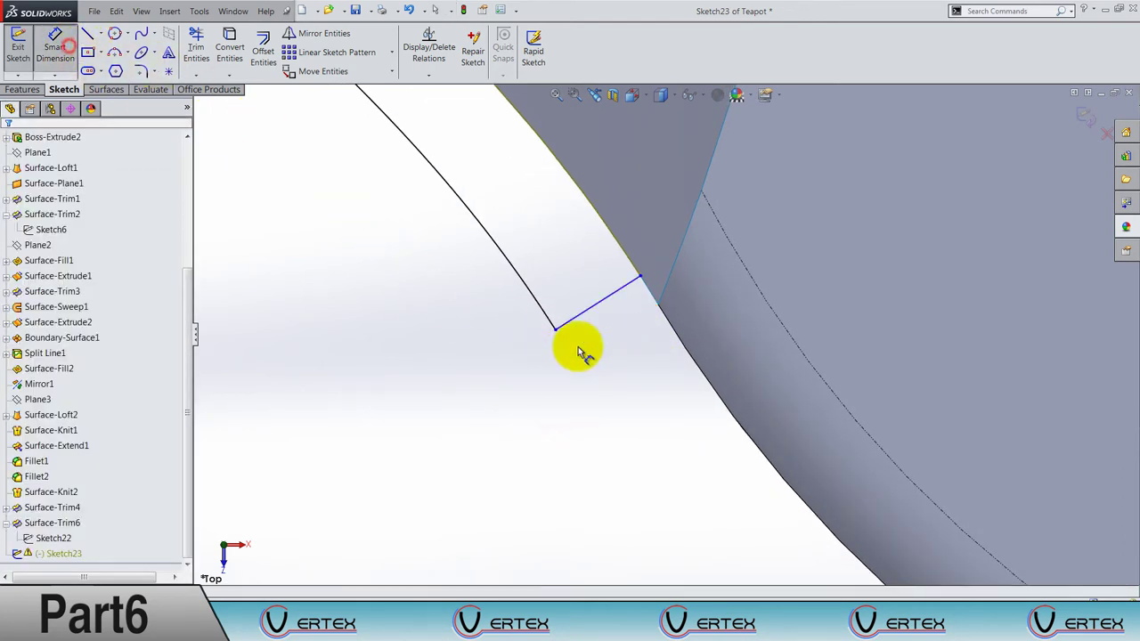
{"action": "left_click", "coordinate": [626, 300]}
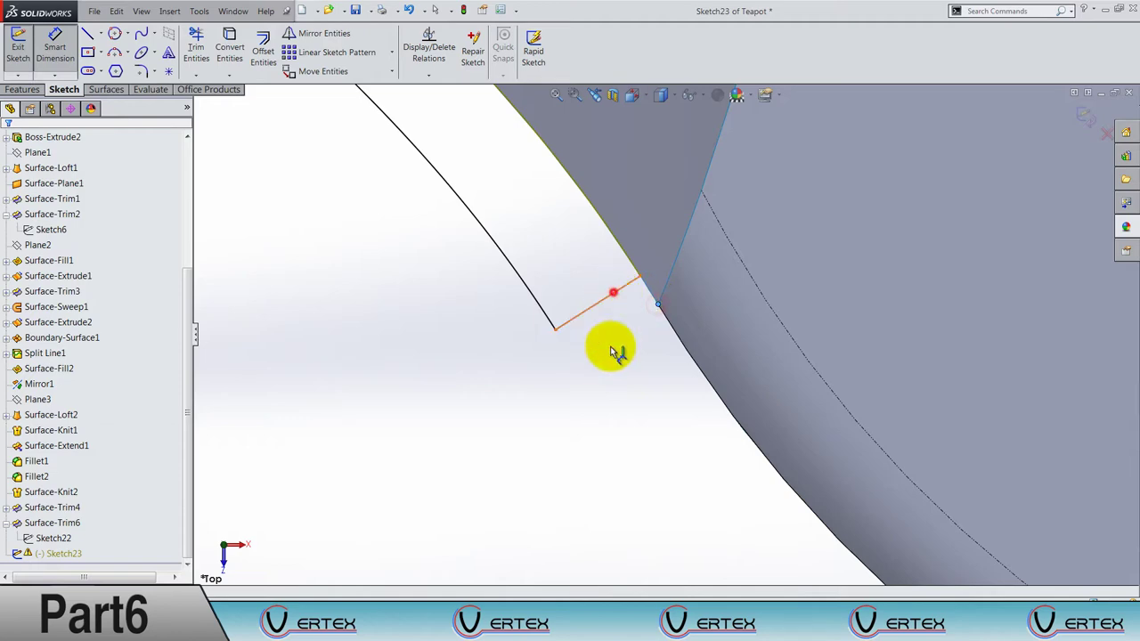
{"action": "left_click", "coordinate": [588, 424]}
{"action": "scroll", "coordinate": [568, 446], "scroll_direction": "down", "scroll_amount": 2}
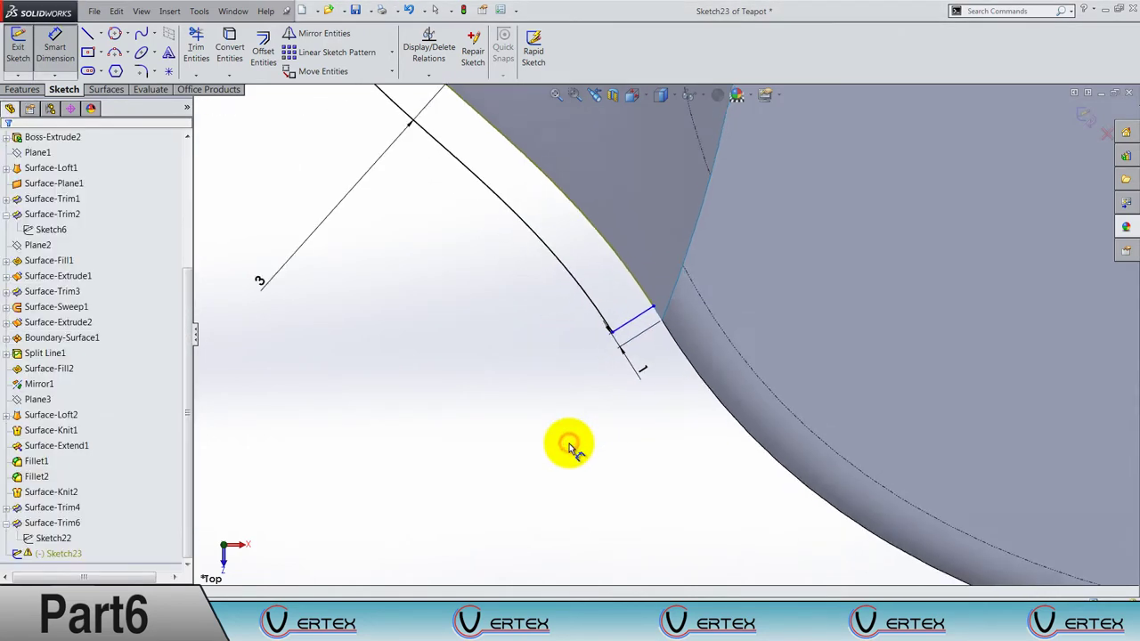
{"action": "scroll", "coordinate": [569, 445], "scroll_direction": "down", "scroll_amount": 2}
{"action": "scroll", "coordinate": [657, 241], "scroll_direction": "down", "scroll_amount": 3}
{"action": "scroll", "coordinate": [677, 174], "scroll_direction": "up", "scroll_amount": 4}
{"action": "scroll", "coordinate": [677, 174], "scroll_direction": "up", "scroll_amount": 2}
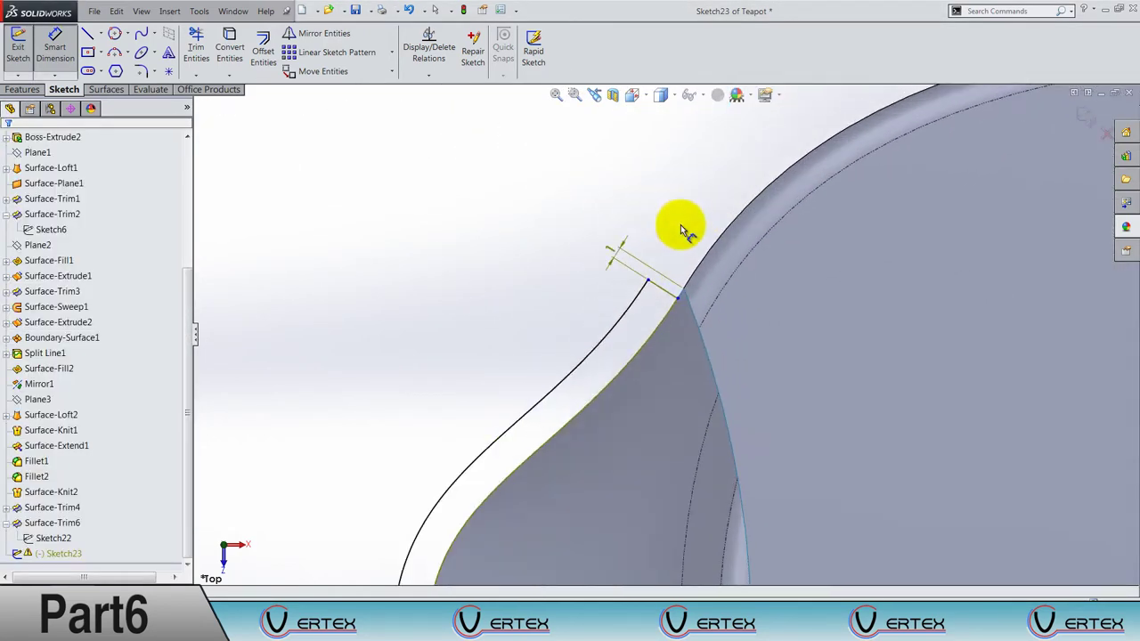
{"action": "scroll", "coordinate": [675, 224], "scroll_direction": "up", "scroll_amount": 2}
{"action": "scroll", "coordinate": [656, 280], "scroll_direction": "up", "scroll_amount": 2}
{"action": "left_click", "coordinate": [470, 374]}
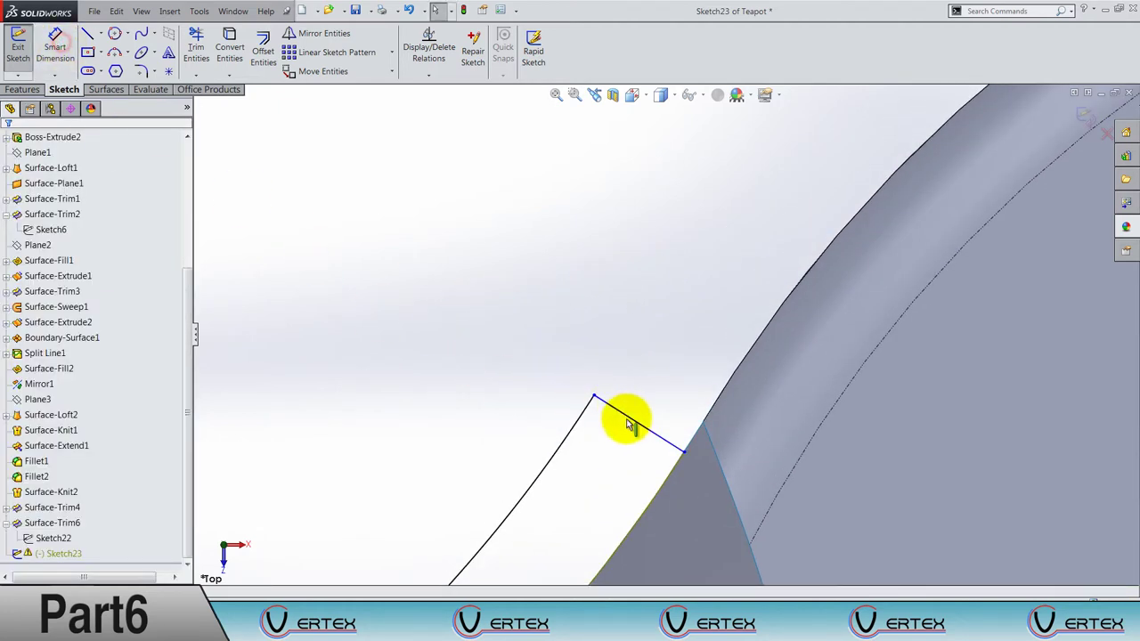
Dimension the upper end line of the offset curve as a driven dimension of 1.
{"action": "left_click", "coordinate": [631, 425]}
{"action": "left_click", "coordinate": [255, 161]}
{"action": "left_click", "coordinate": [55, 45]}
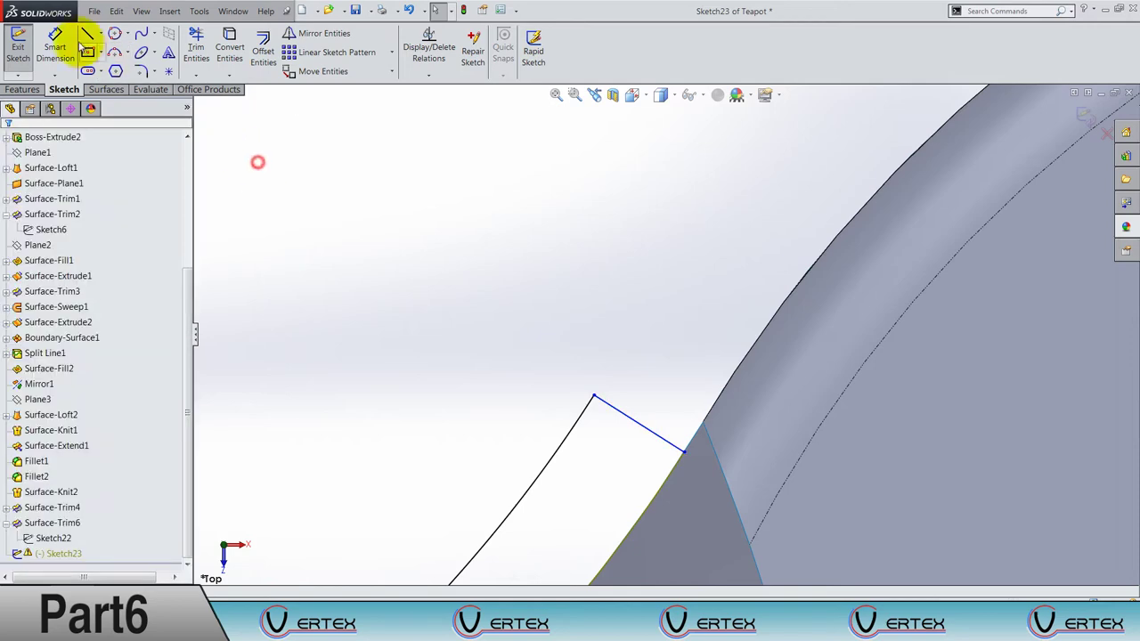
{"action": "left_click", "coordinate": [643, 426]}
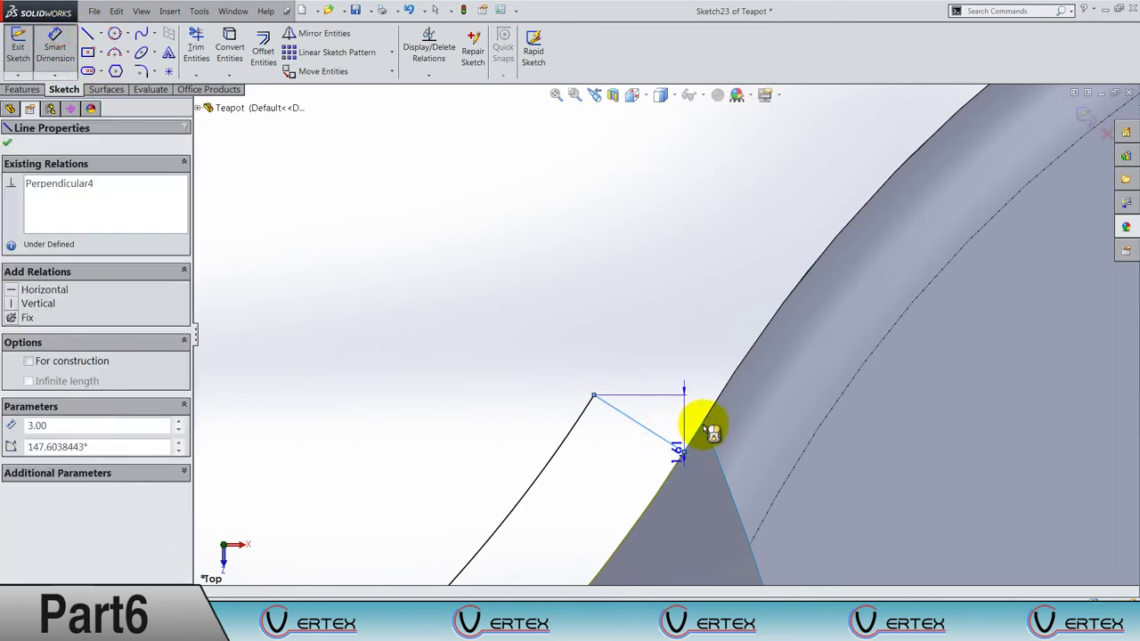
{"action": "left_click", "coordinate": [626, 340]}
{"action": "key", "text": "Return"}
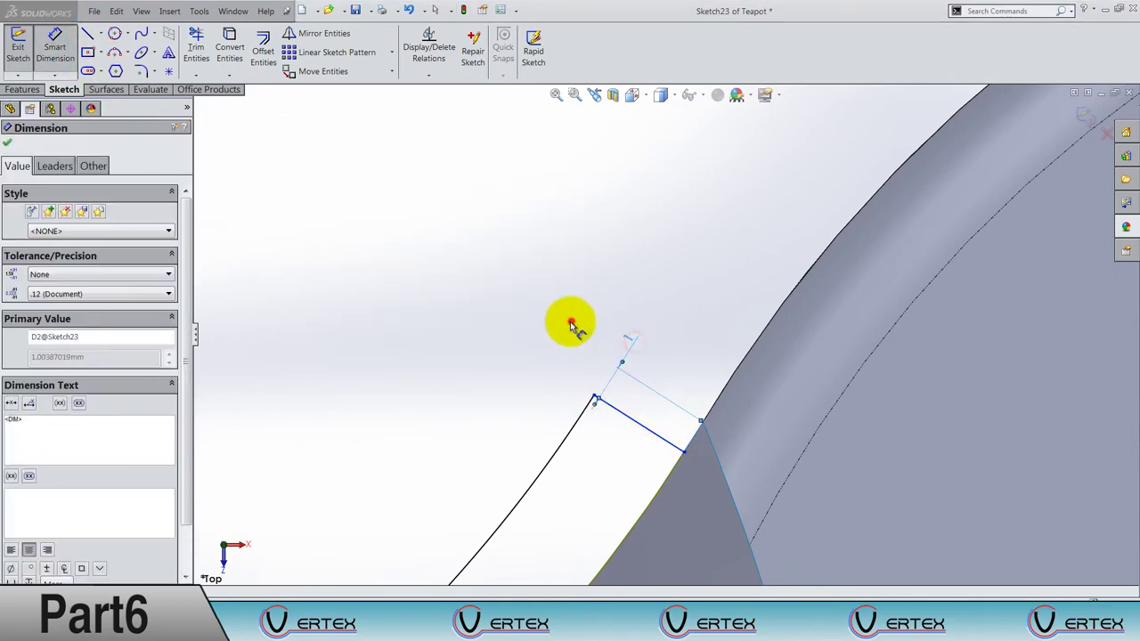
{"action": "left_click", "coordinate": [573, 326]}
{"action": "scroll", "coordinate": [572, 326], "scroll_direction": "up", "scroll_amount": 5}
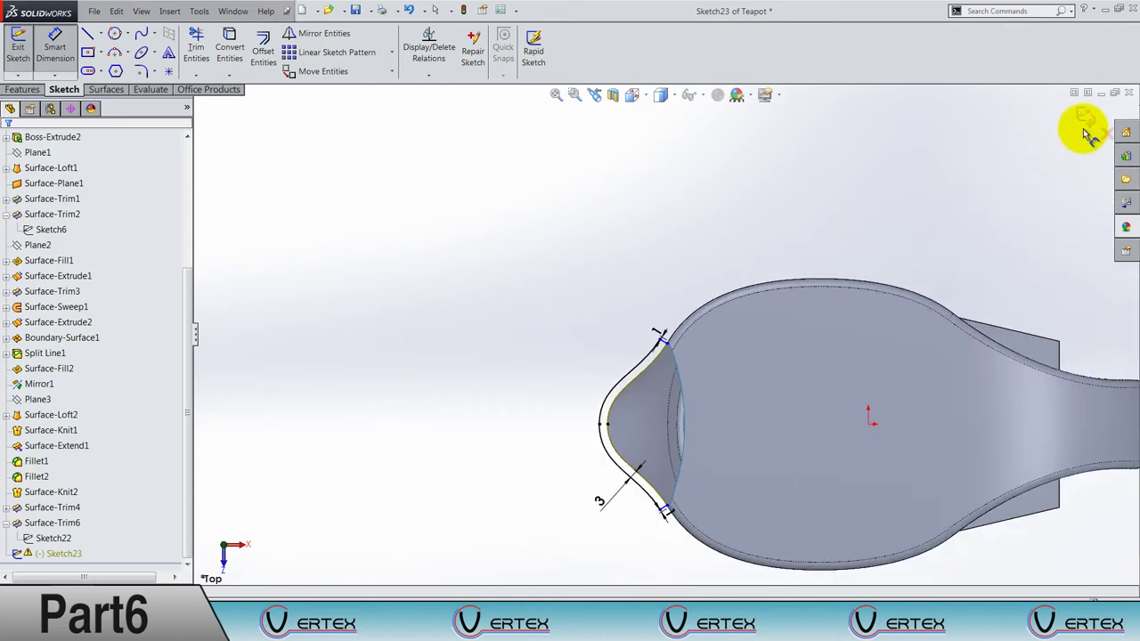
Delete the On Edge and Perpendicular relations from the offset curve.
{"action": "scroll", "coordinate": [649, 404], "scroll_direction": "down", "scroll_amount": 3}
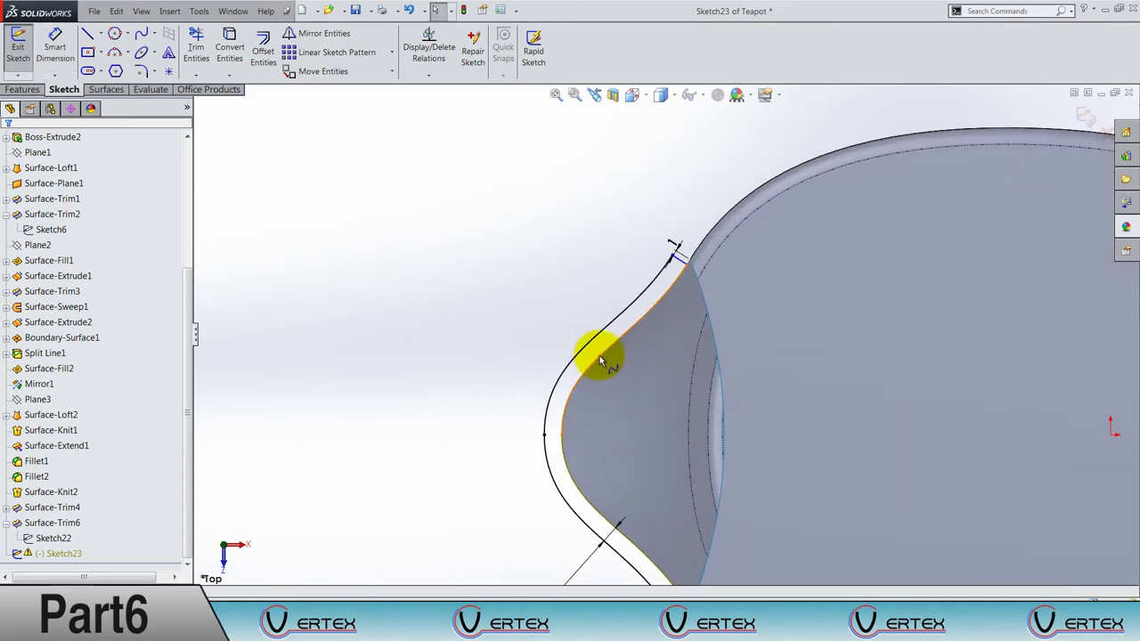
{"action": "left_click", "coordinate": [599, 357]}
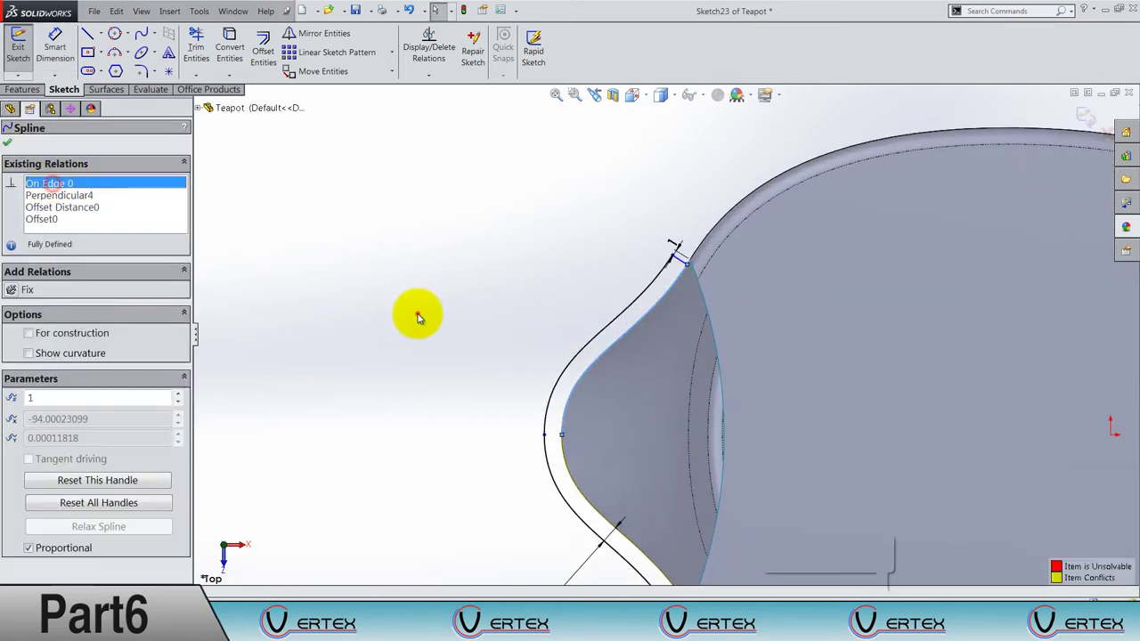
{"action": "left_click", "coordinate": [419, 313]}
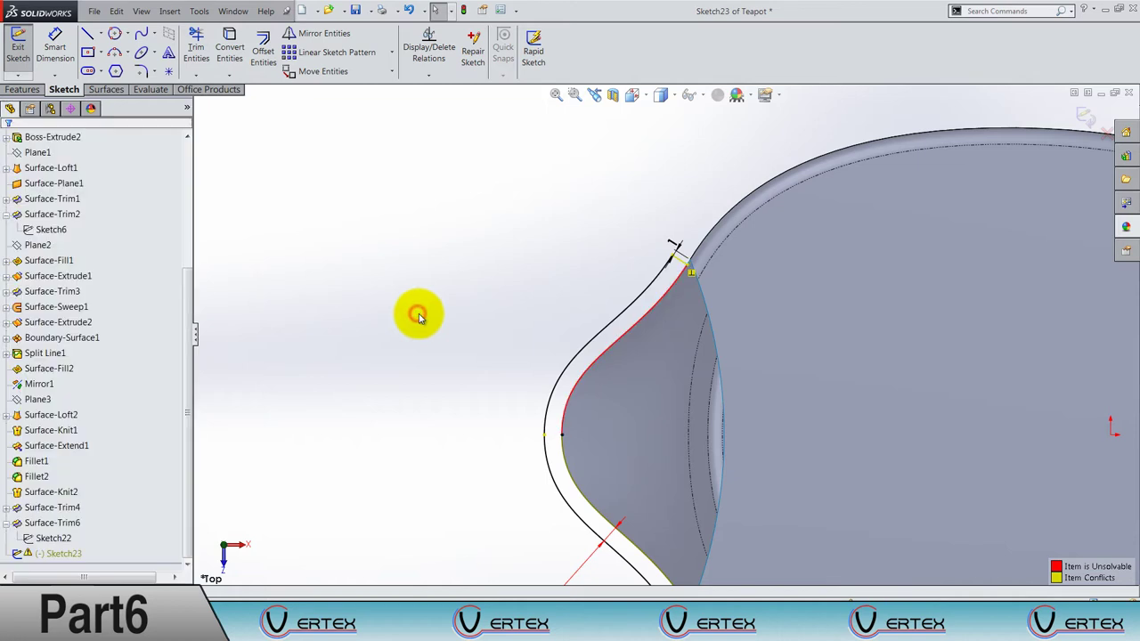
{"action": "left_click", "coordinate": [588, 372]}
{"action": "left_click", "coordinate": [369, 293]}
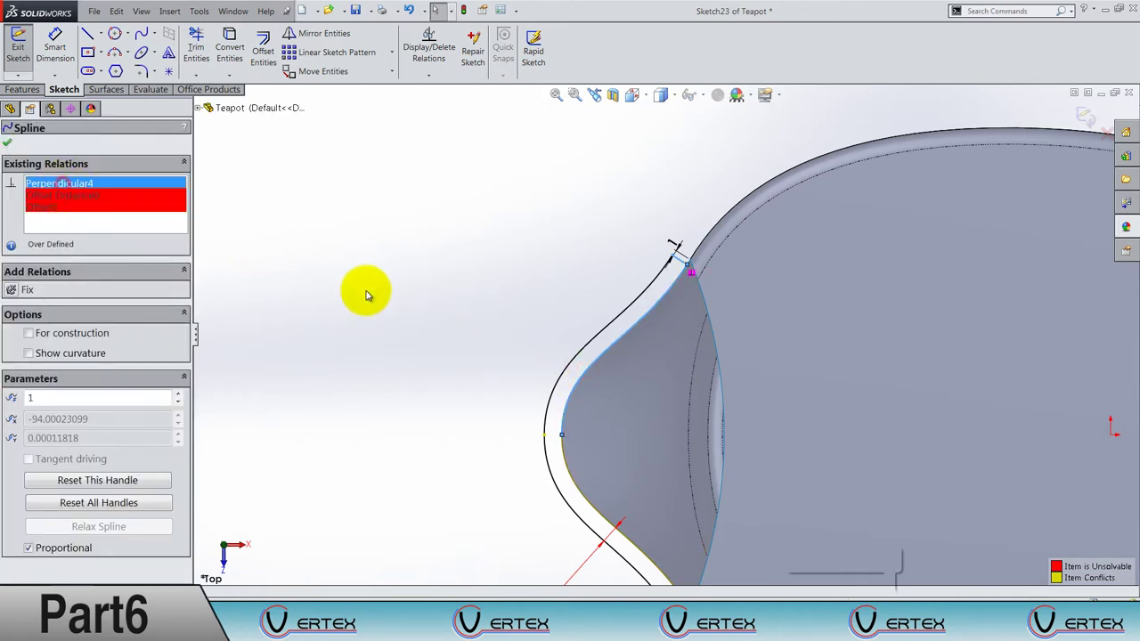
{"action": "left_click", "coordinate": [550, 488]}
{"action": "left_click", "coordinate": [567, 464]}
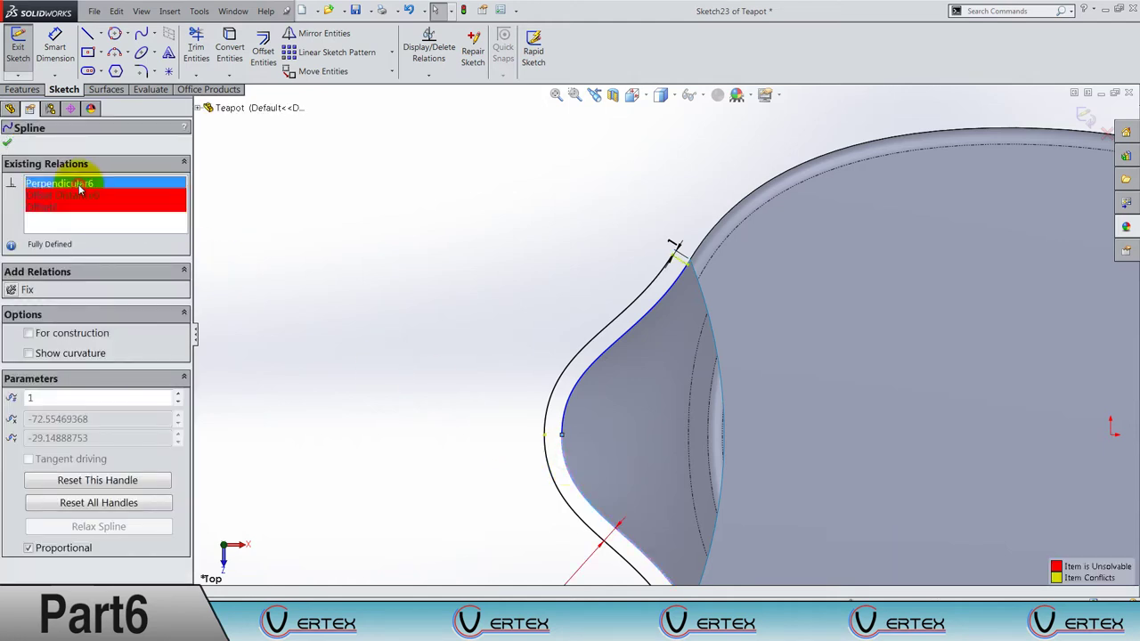
{"action": "key", "text": "Delete"}
{"action": "left_click", "coordinate": [320, 221]}
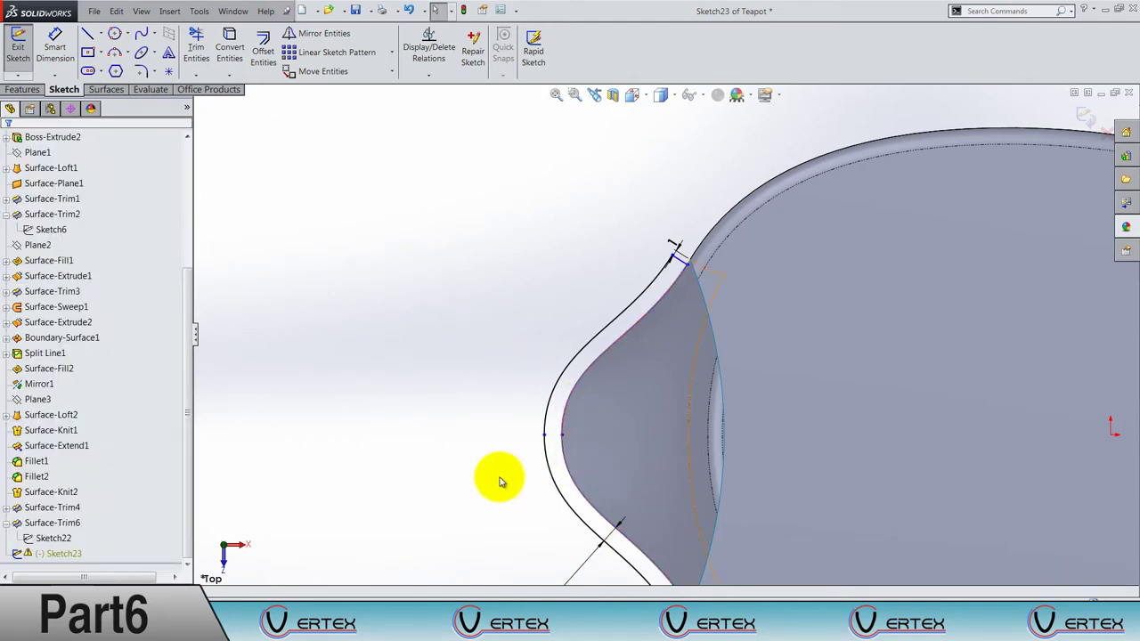
Box-select and delete the offset curve with its dimensions, then select the neck edge.
{"action": "scroll", "coordinate": [667, 387], "scroll_direction": "down", "scroll_amount": 2}
{"action": "scroll", "coordinate": [696, 361], "scroll_direction": "down", "scroll_amount": 2}
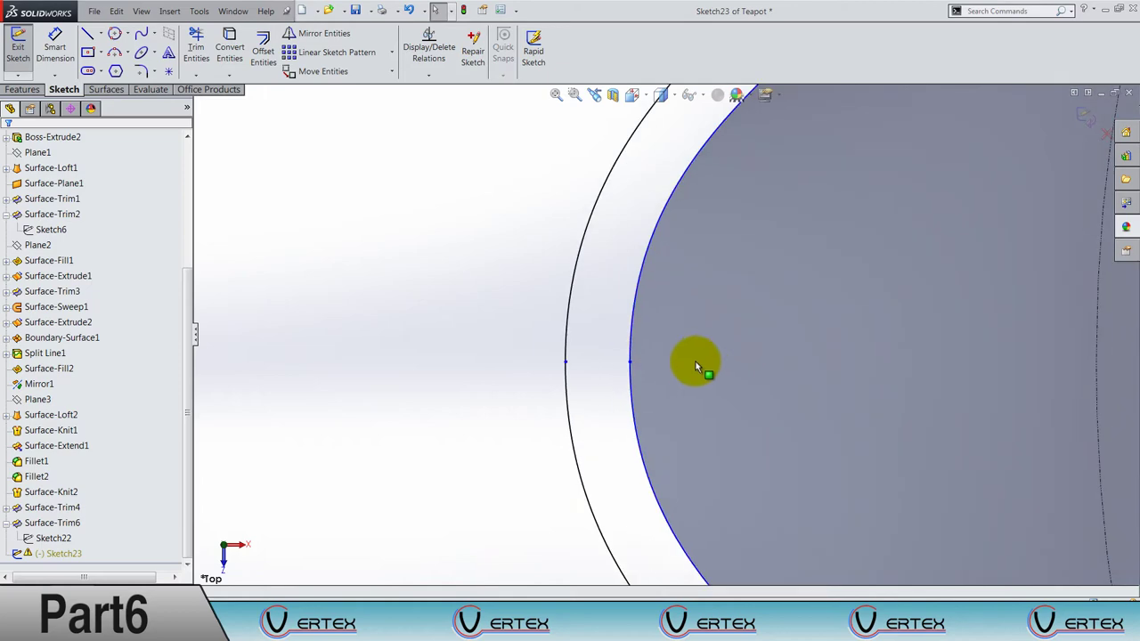
{"action": "left_click", "coordinate": [632, 374]}
{"action": "key", "text": "Escape"}
{"action": "scroll", "coordinate": [630, 380], "scroll_direction": "up", "scroll_amount": 2}
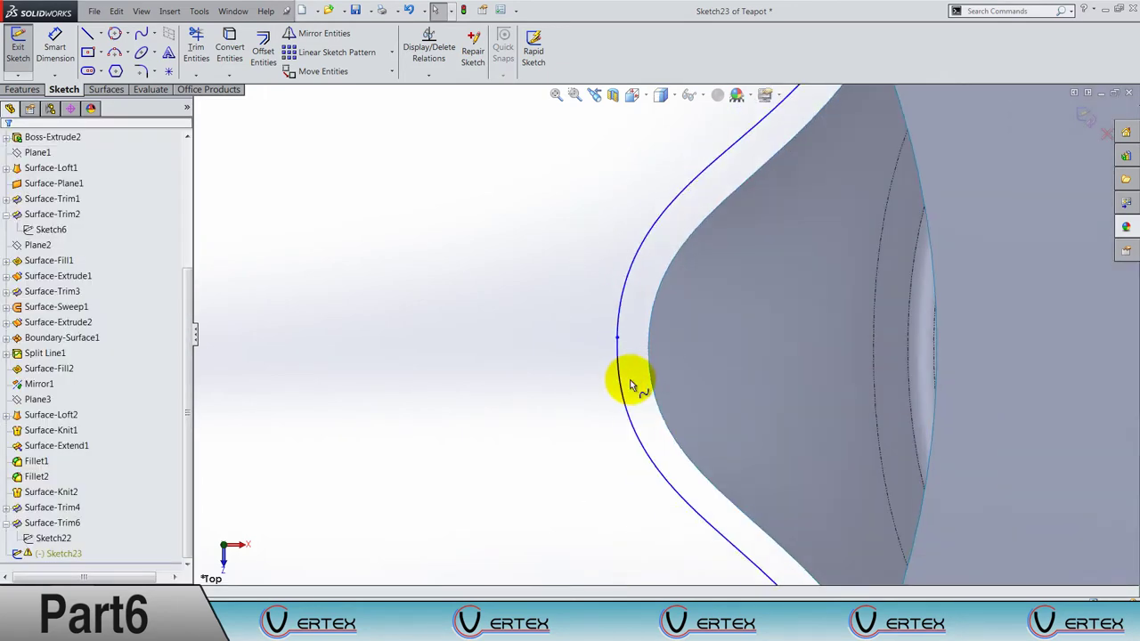
{"action": "scroll", "coordinate": [629, 379], "scroll_direction": "up", "scroll_amount": 1}
{"action": "scroll", "coordinate": [630, 380], "scroll_direction": "up", "scroll_amount": 3}
{"action": "left_click_drag", "start_coordinate": [569, 210], "coordinate": [845, 553]}
{"action": "key", "text": "Delete"}
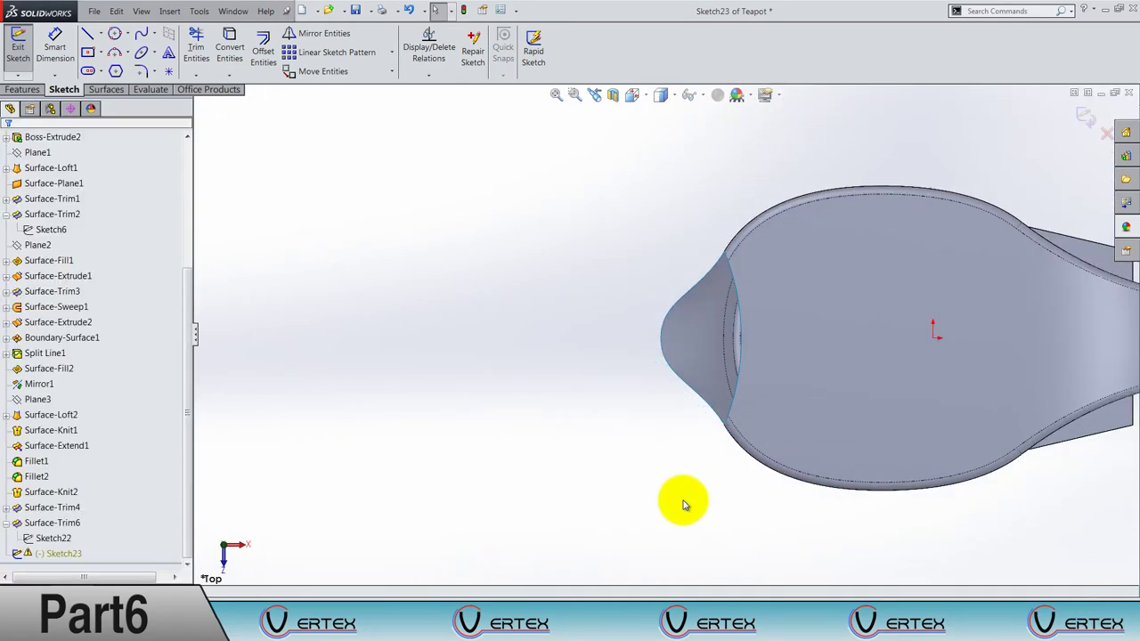
{"action": "scroll", "coordinate": [745, 323], "scroll_direction": "down", "scroll_amount": 3}
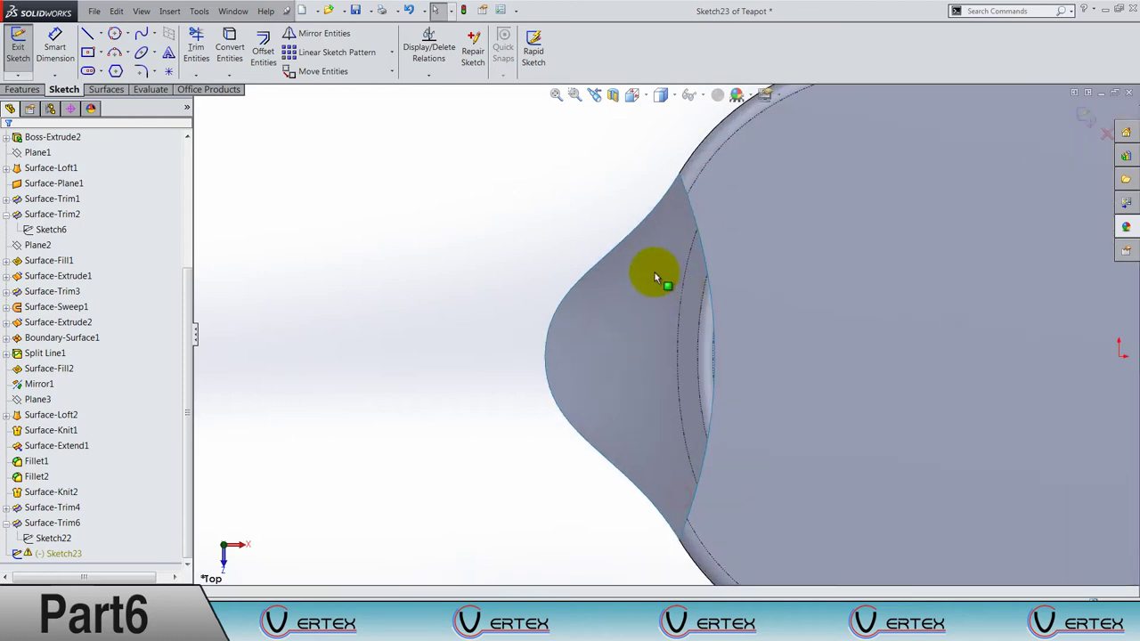
{"action": "left_click", "coordinate": [619, 243]}
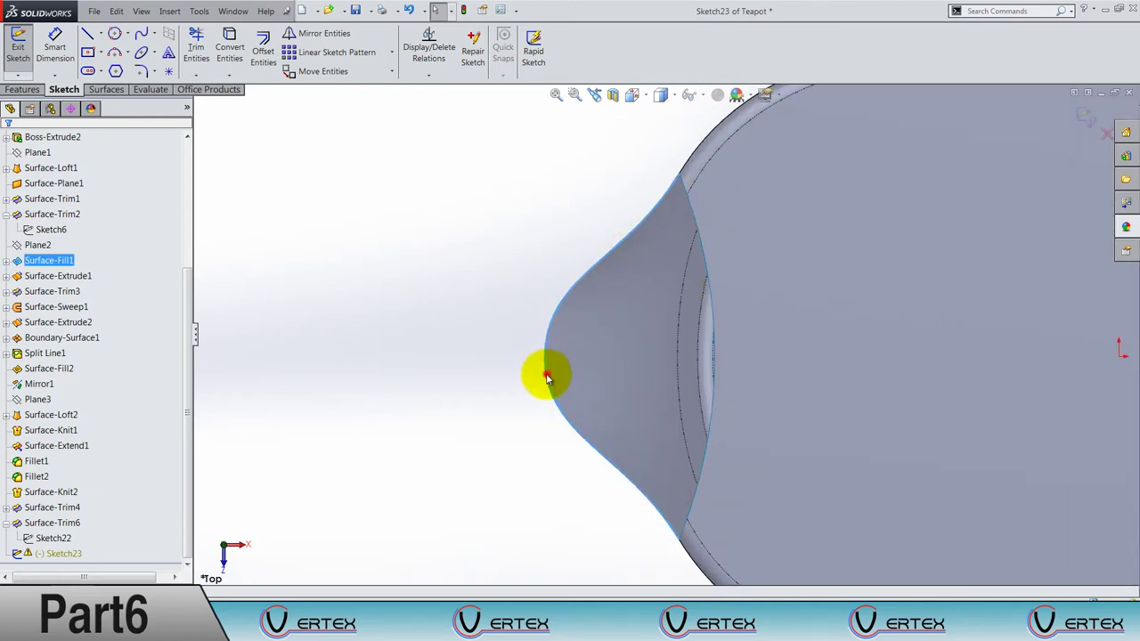
Abandon the neck-edge offset and undo to restore the offset curve with its 0.42 and 1 dimensions.
{"action": "left_click", "coordinate": [265, 51]}
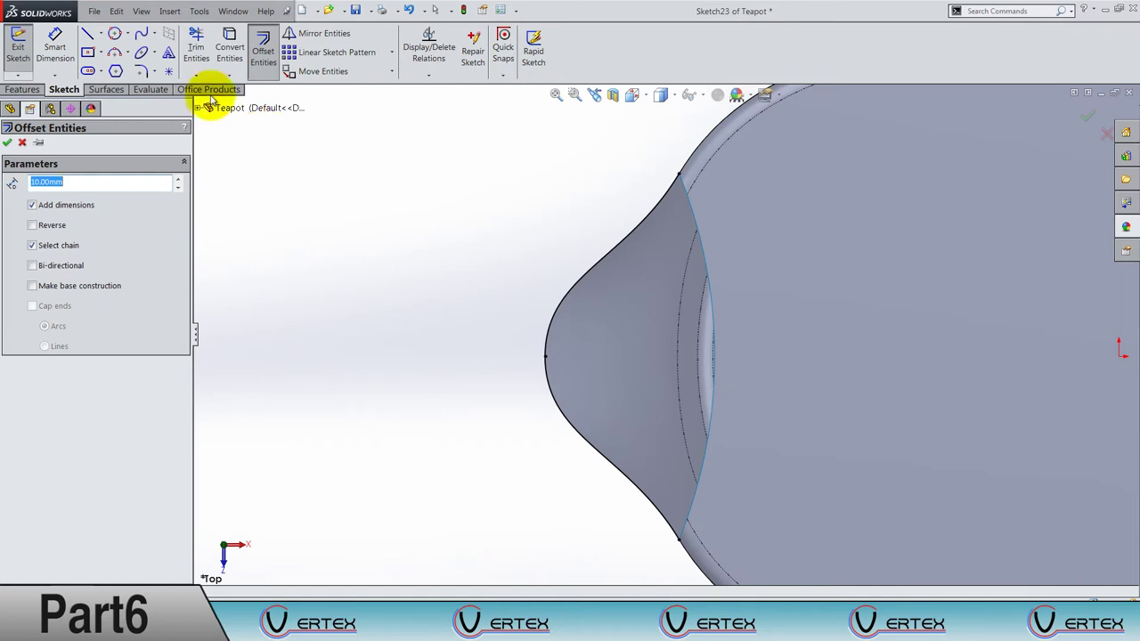
{"action": "key", "text": "Escape"}
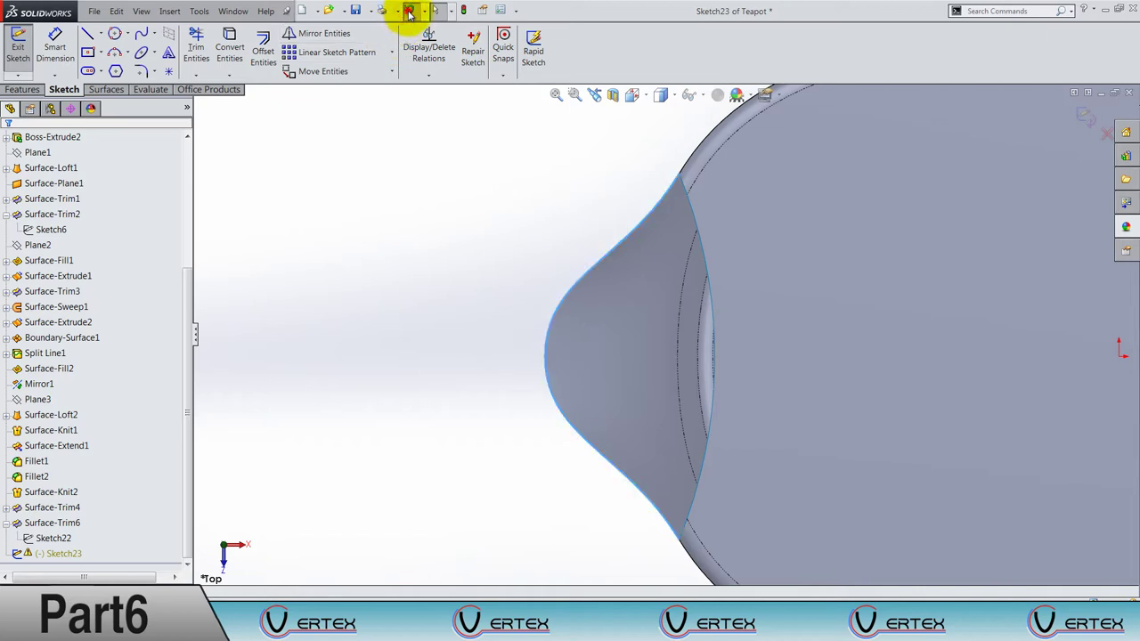
{"action": "left_click", "coordinate": [410, 13]}
{"action": "left_click", "coordinate": [461, 350]}
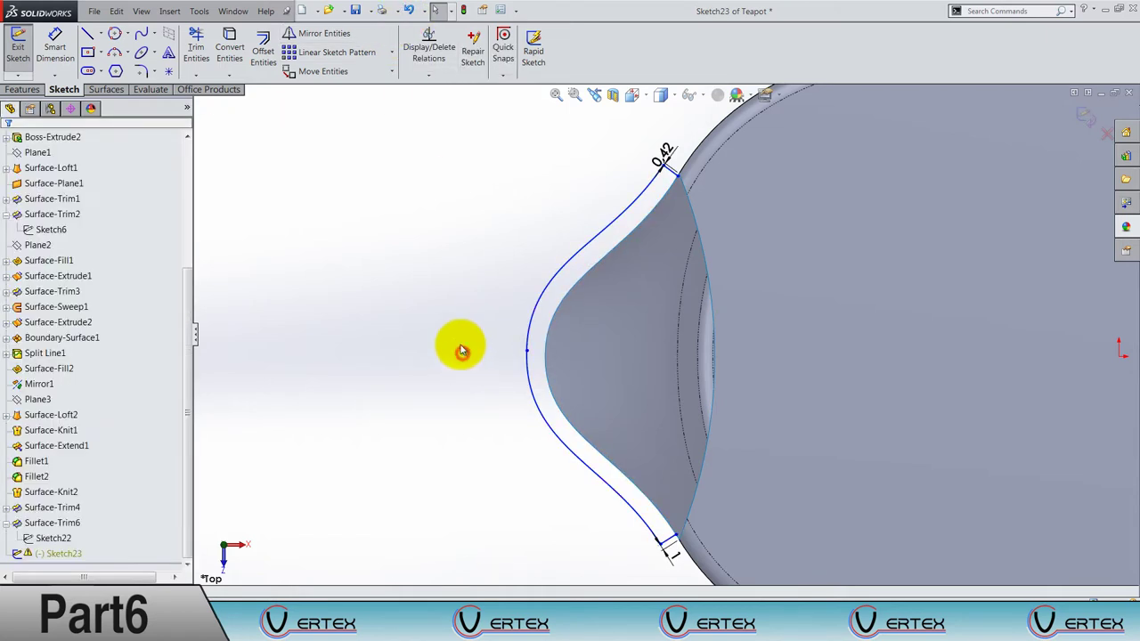
{"action": "left_click", "coordinate": [54, 47]}
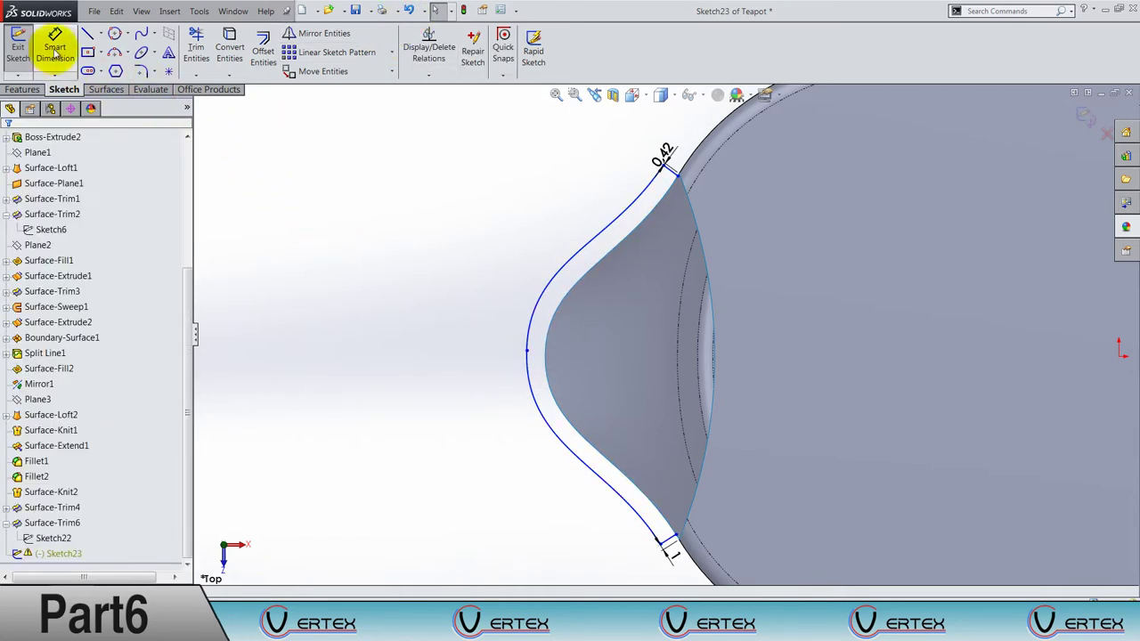
{"action": "left_click", "coordinate": [669, 198]}
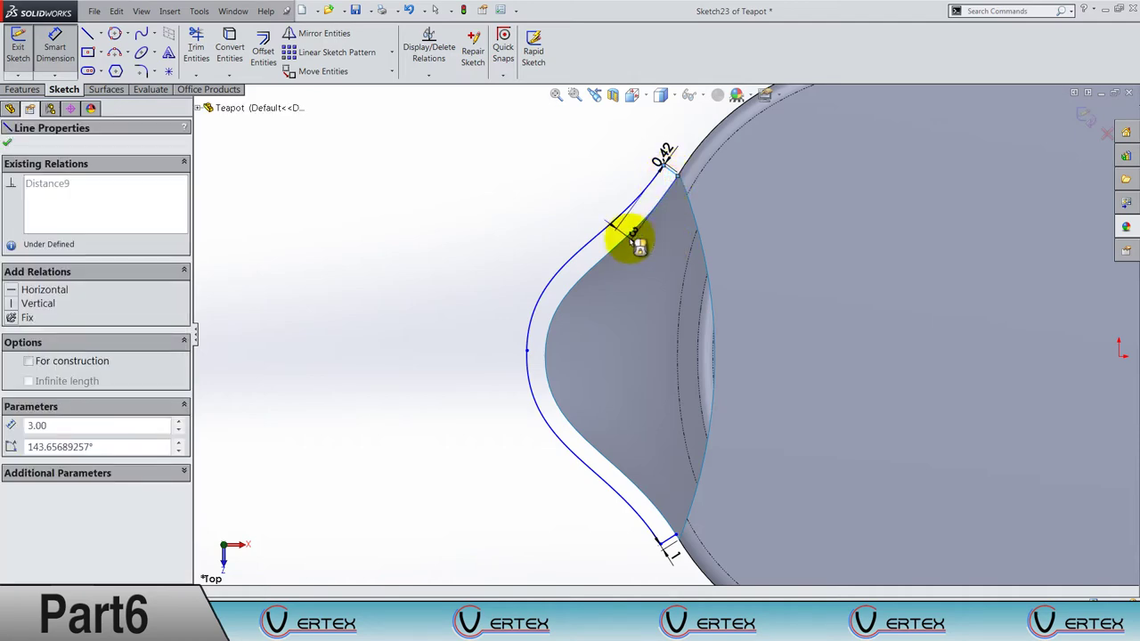
{"action": "key", "text": "Escape"}
{"action": "scroll", "coordinate": [615, 233], "scroll_direction": "up", "scroll_amount": 3}
Delete the old offset curve and offset the neck edge 3 mm outward with Reverse checked.
{"action": "left_click_drag", "start_coordinate": [570, 202], "coordinate": [738, 504]}
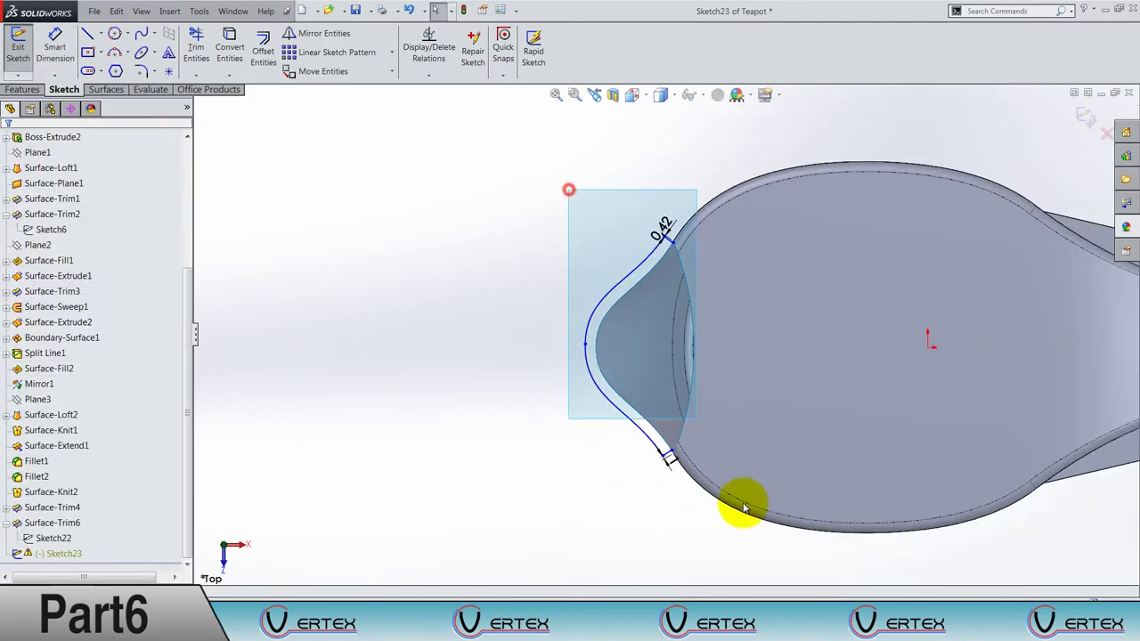
{"action": "key", "text": "Delete"}
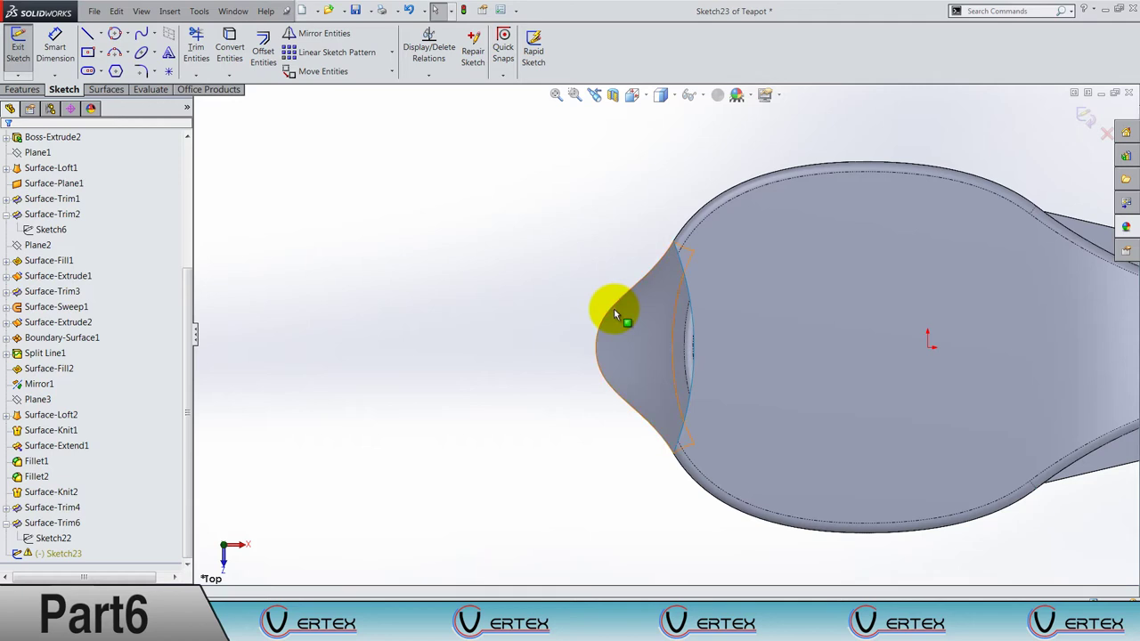
{"action": "left_click", "coordinate": [606, 314]}
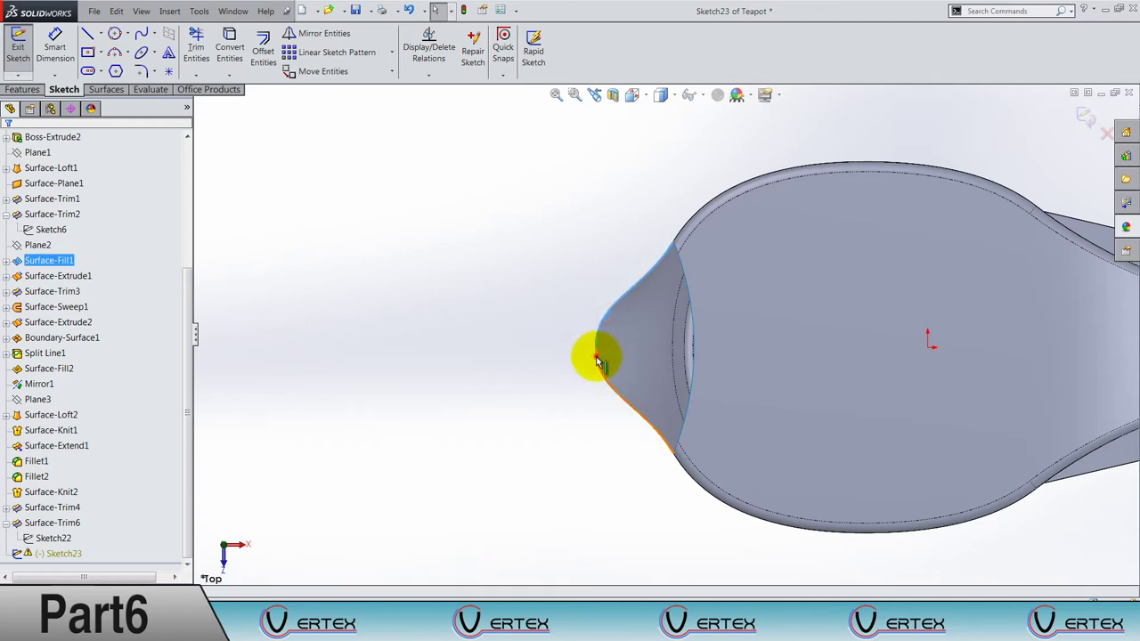
{"action": "left_click", "coordinate": [262, 55]}
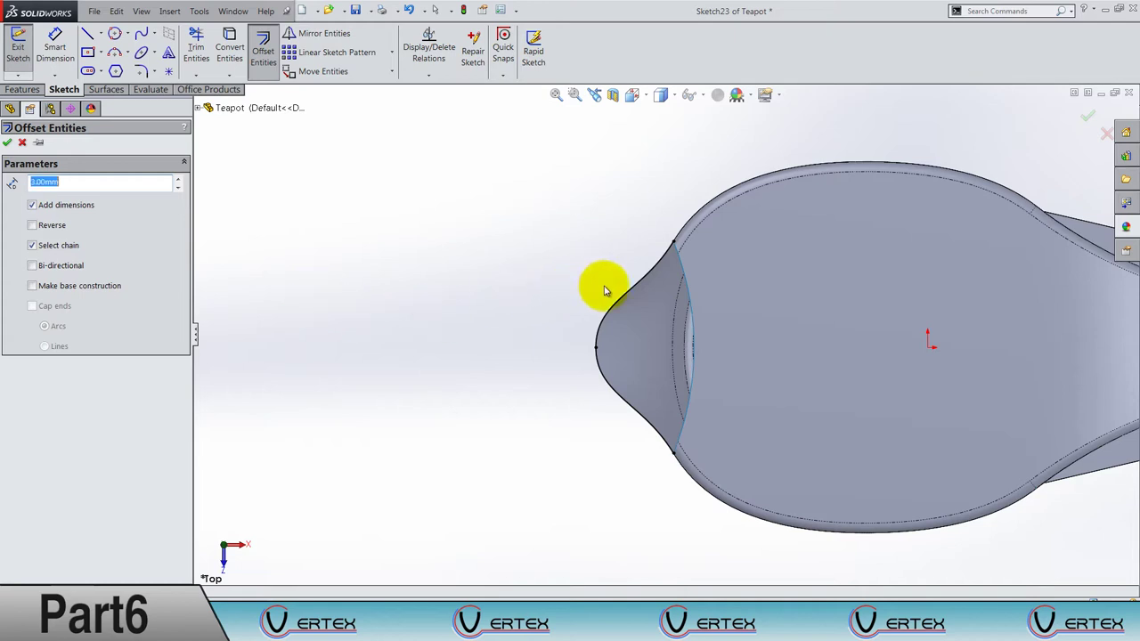
{"action": "left_click", "coordinate": [626, 297]}
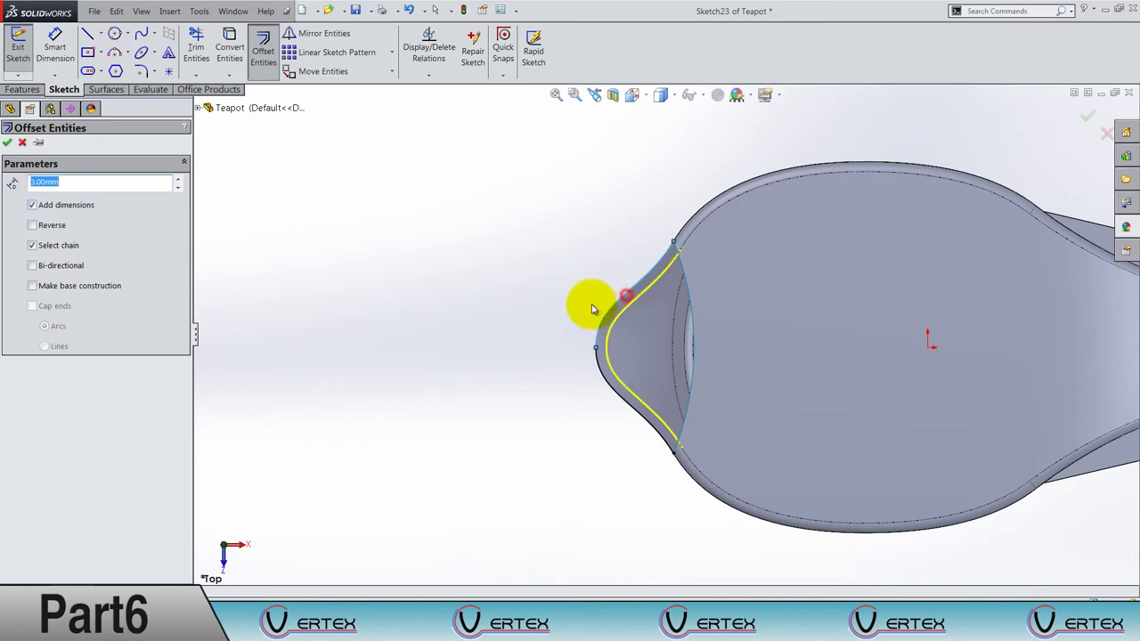
{"action": "left_click", "coordinate": [51, 225]}
{"action": "right_click", "coordinate": [473, 291]}
{"action": "scroll", "coordinate": [729, 272], "scroll_direction": "down", "scroll_amount": 3}
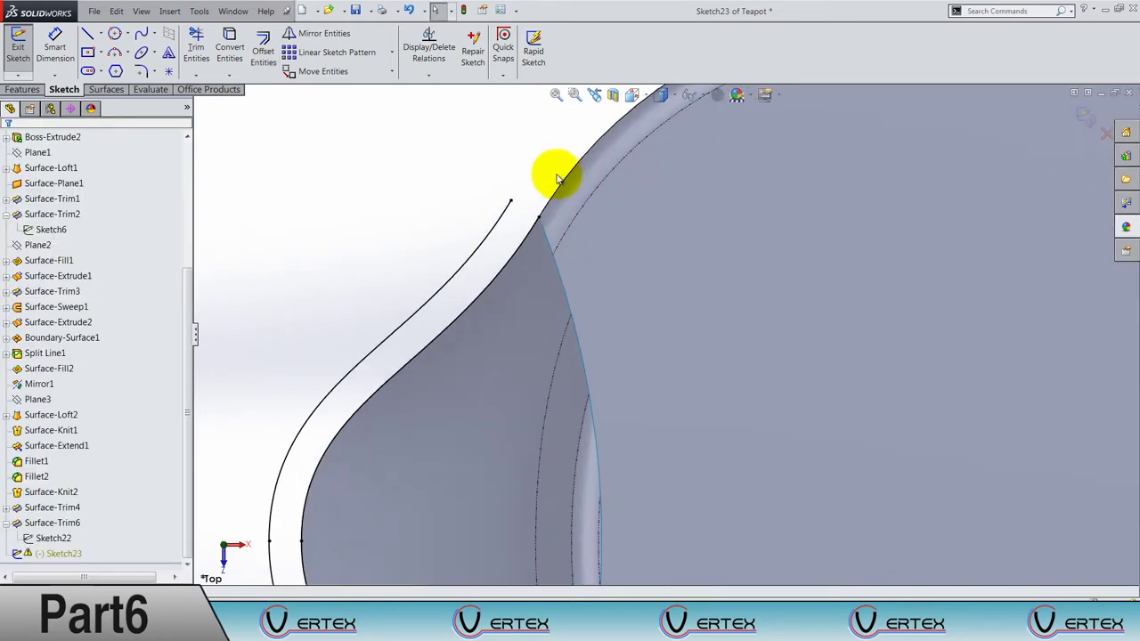
{"action": "scroll", "coordinate": [547, 187], "scroll_direction": "down", "scroll_amount": 2}
Draw a short line across the upper neck edge and make it perpendicular to the edge.
{"action": "left_click", "coordinate": [88, 34]}
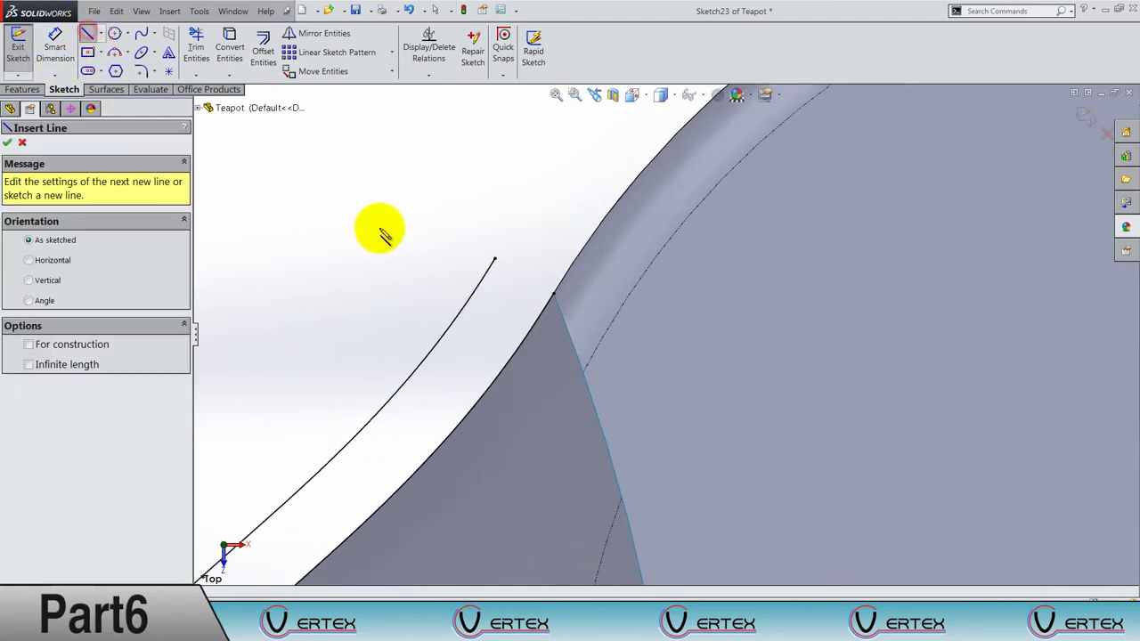
{"action": "left_click", "coordinate": [353, 267]}
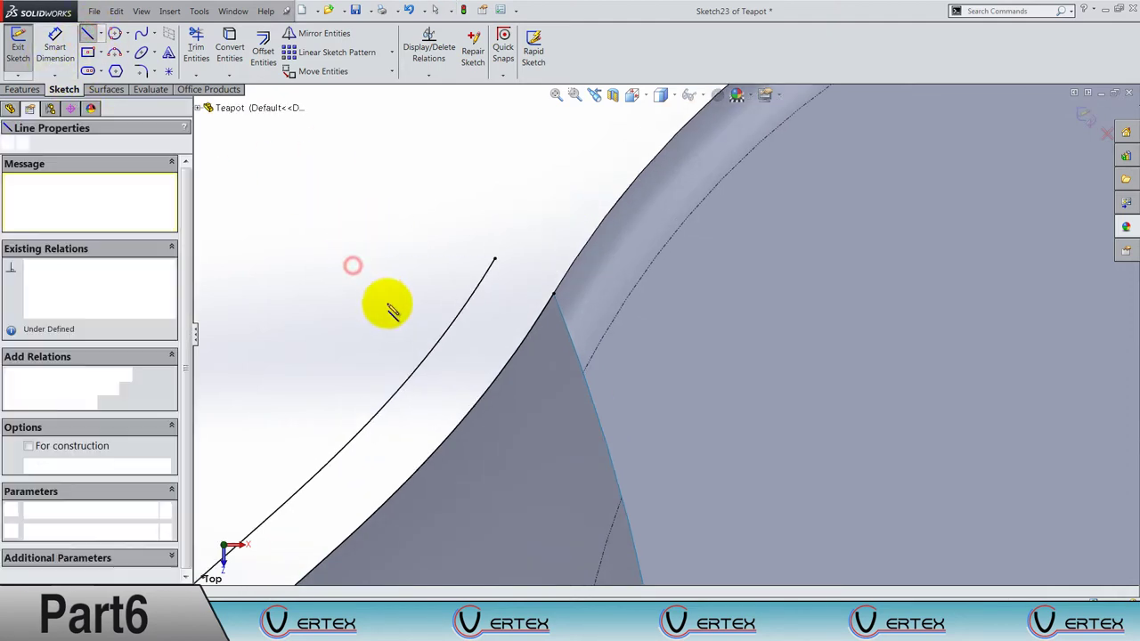
{"action": "left_click", "coordinate": [547, 376]}
{"action": "key", "text": "Escape"}
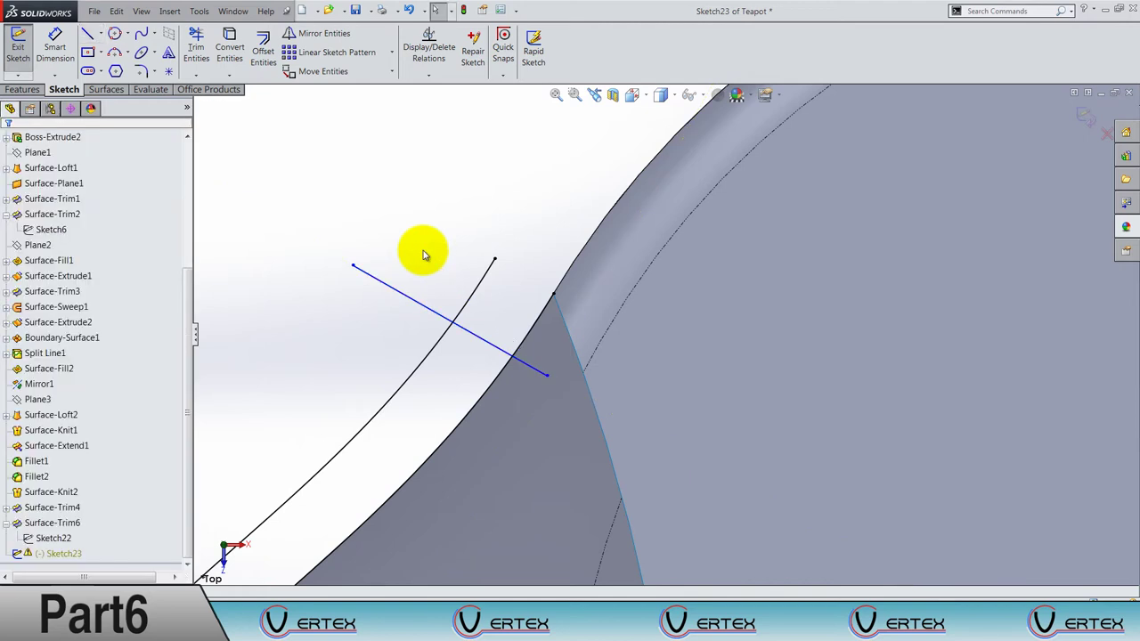
{"action": "left_click", "coordinate": [534, 332]}
{"action": "left_click", "coordinate": [527, 365], "text": "ctrl"}
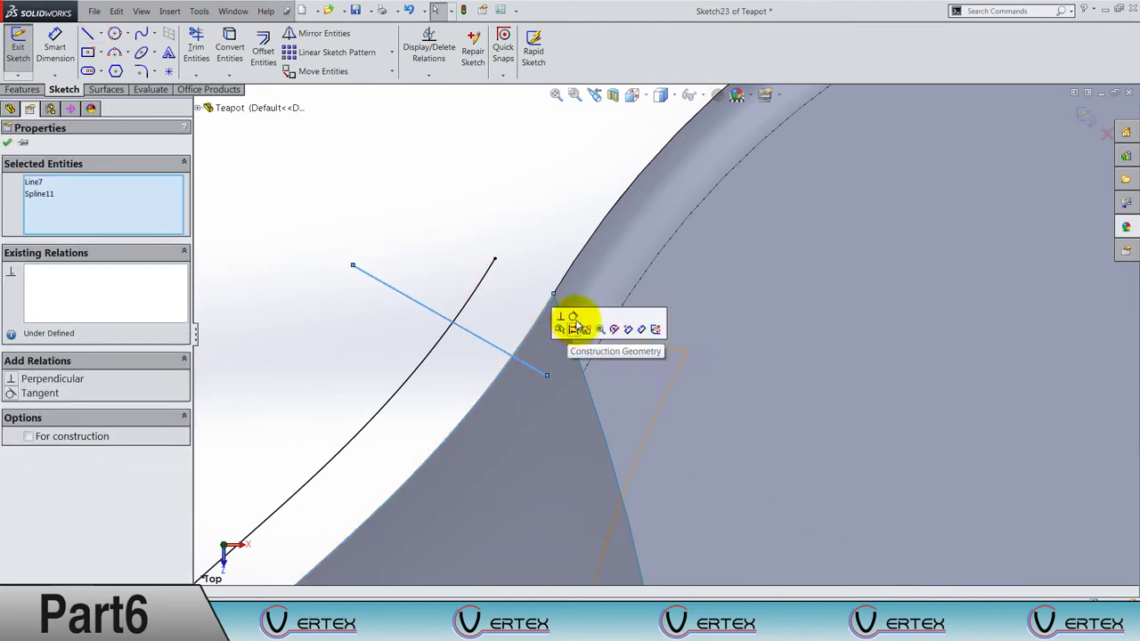
{"action": "left_click", "coordinate": [561, 317]}
{"action": "left_click", "coordinate": [521, 239]}
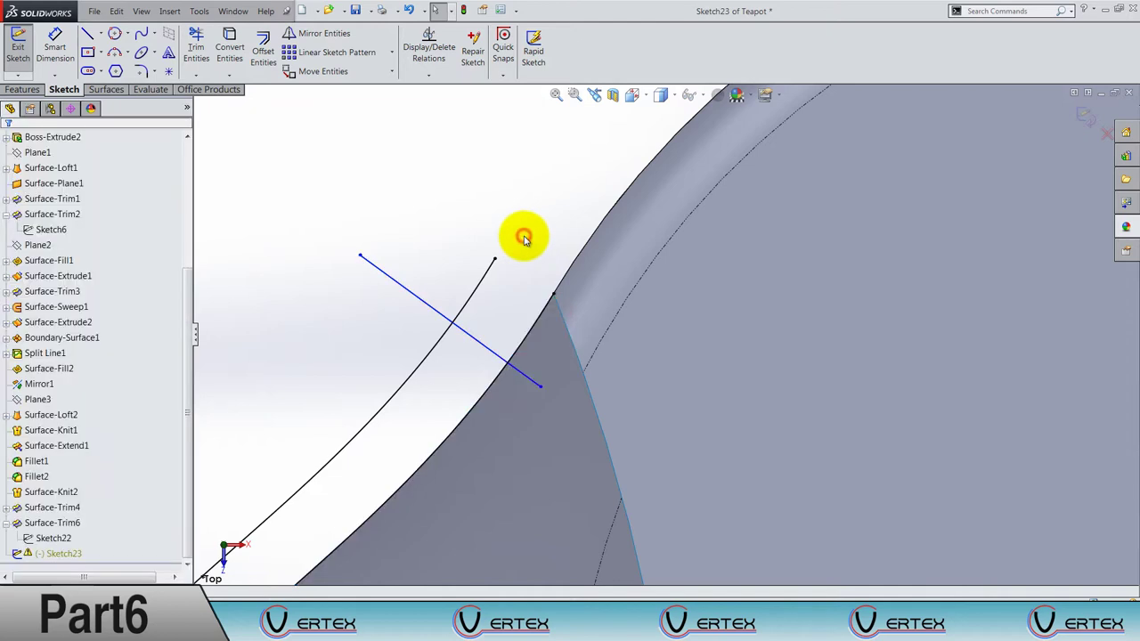
Dimension the line 1 mm from the neck edge's corner point.
{"action": "left_click", "coordinate": [54, 52]}
{"action": "left_click", "coordinate": [392, 279]}
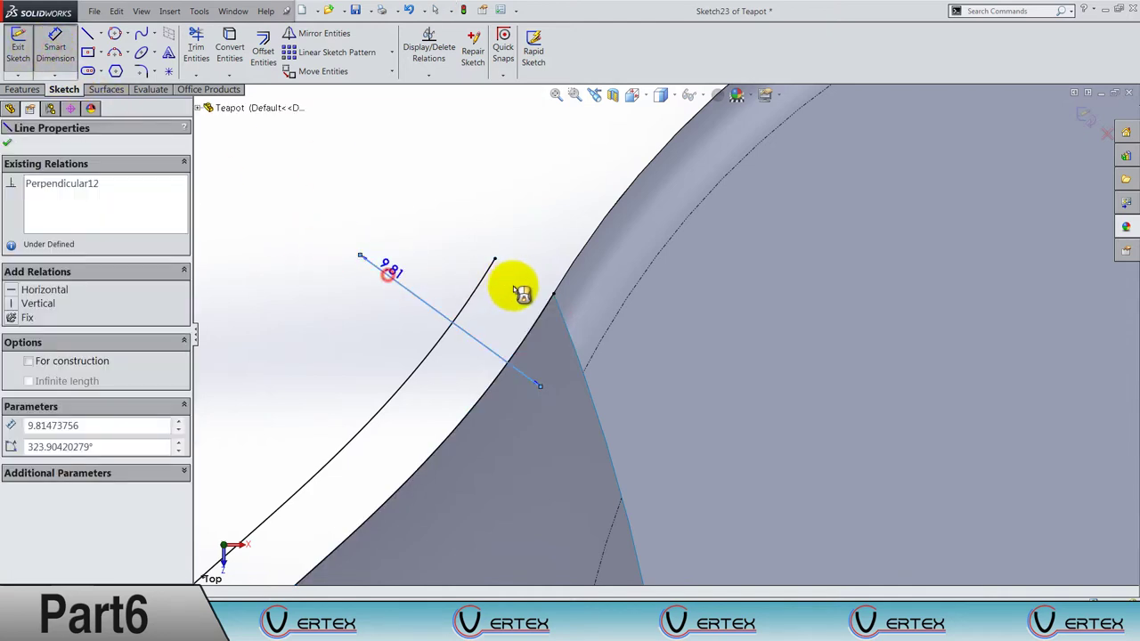
{"action": "left_click", "coordinate": [552, 295]}
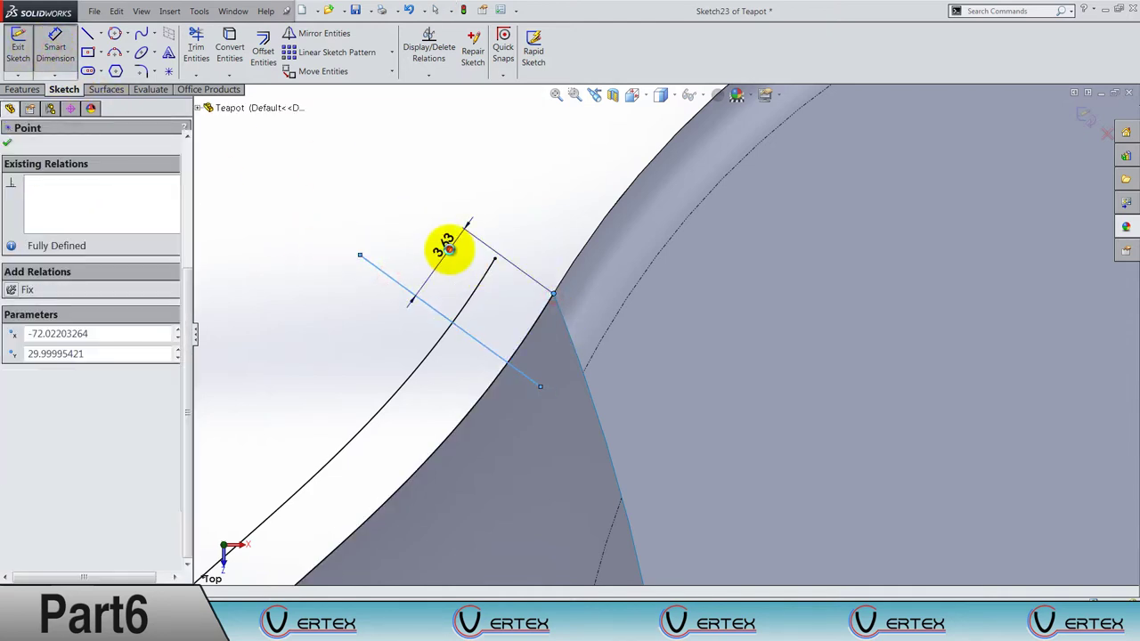
{"action": "left_click", "coordinate": [452, 253]}
{"action": "key", "text": "Return"}
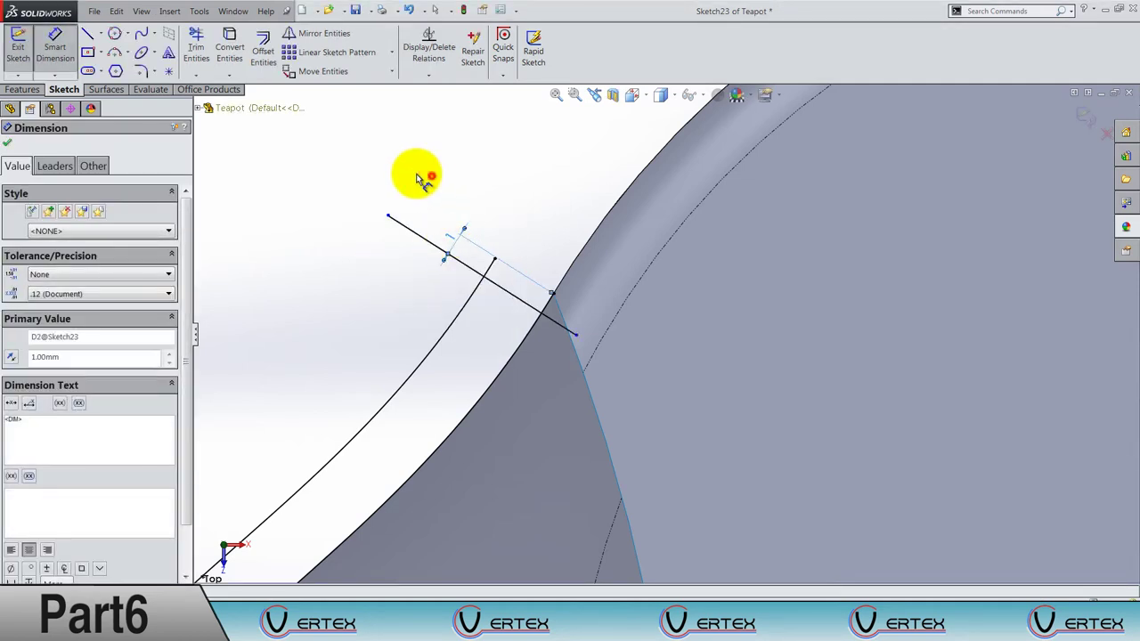
{"action": "left_click", "coordinate": [431, 175]}
Trim the line's overhang and the offset curve tip, then move the 3 mm dimension aside.
{"action": "left_click", "coordinate": [196, 44]}
{"action": "left_click", "coordinate": [459, 259]}
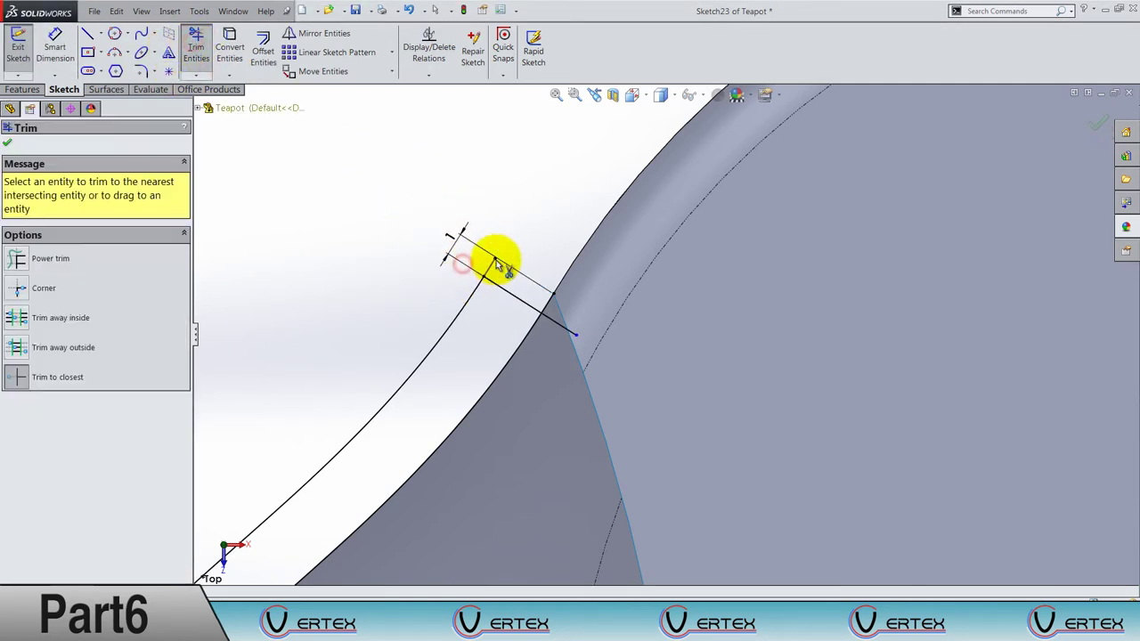
{"action": "left_click", "coordinate": [495, 259]}
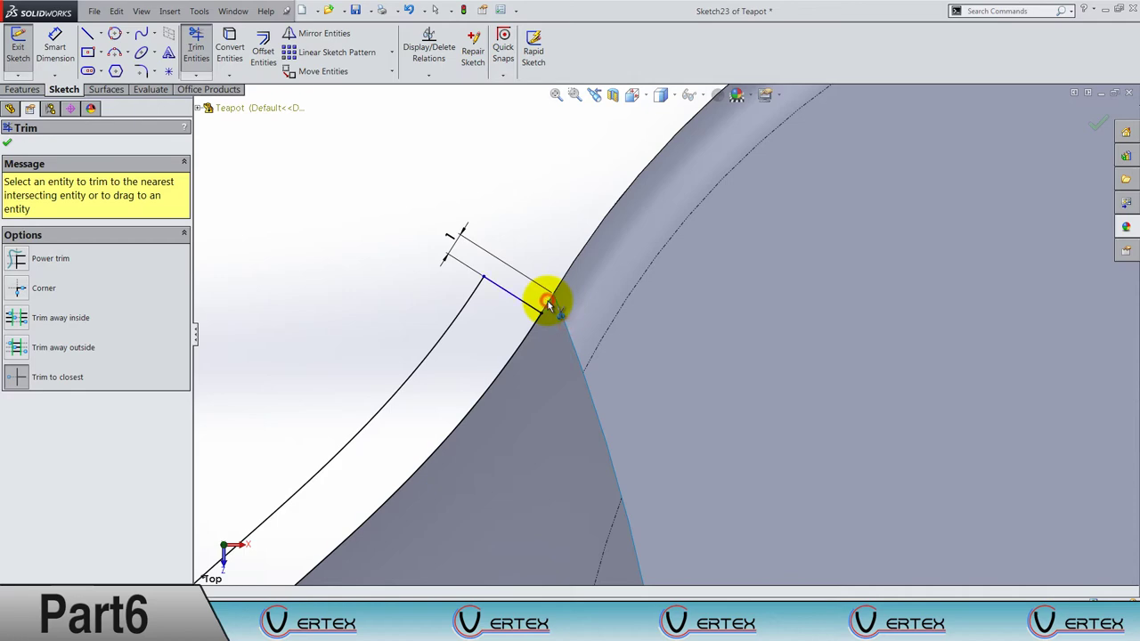
{"action": "scroll", "coordinate": [548, 305], "scroll_direction": "up", "scroll_amount": 5}
{"action": "scroll", "coordinate": [720, 504], "scroll_direction": "up", "scroll_amount": 2}
{"action": "scroll", "coordinate": [611, 318], "scroll_direction": "down", "scroll_amount": 5}
{"action": "scroll", "coordinate": [528, 280], "scroll_direction": "down", "scroll_amount": 3}
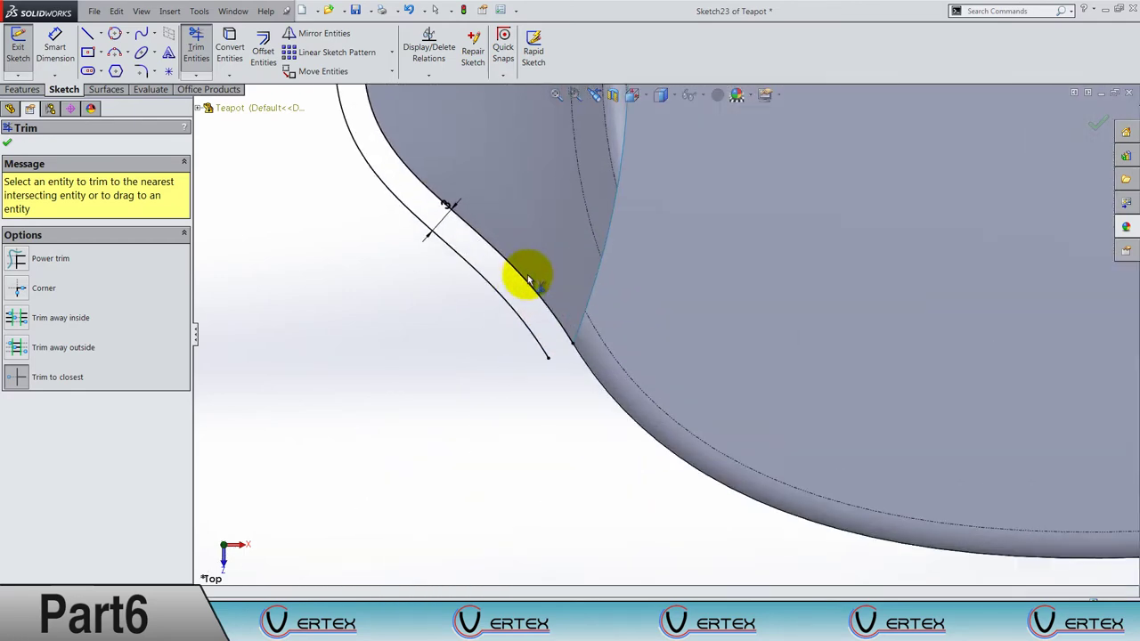
{"action": "scroll", "coordinate": [445, 200], "scroll_direction": "down", "scroll_amount": 2}
{"action": "key", "text": "Escape"}
{"action": "left_click_drag", "start_coordinate": [415, 169], "coordinate": [335, 257]}
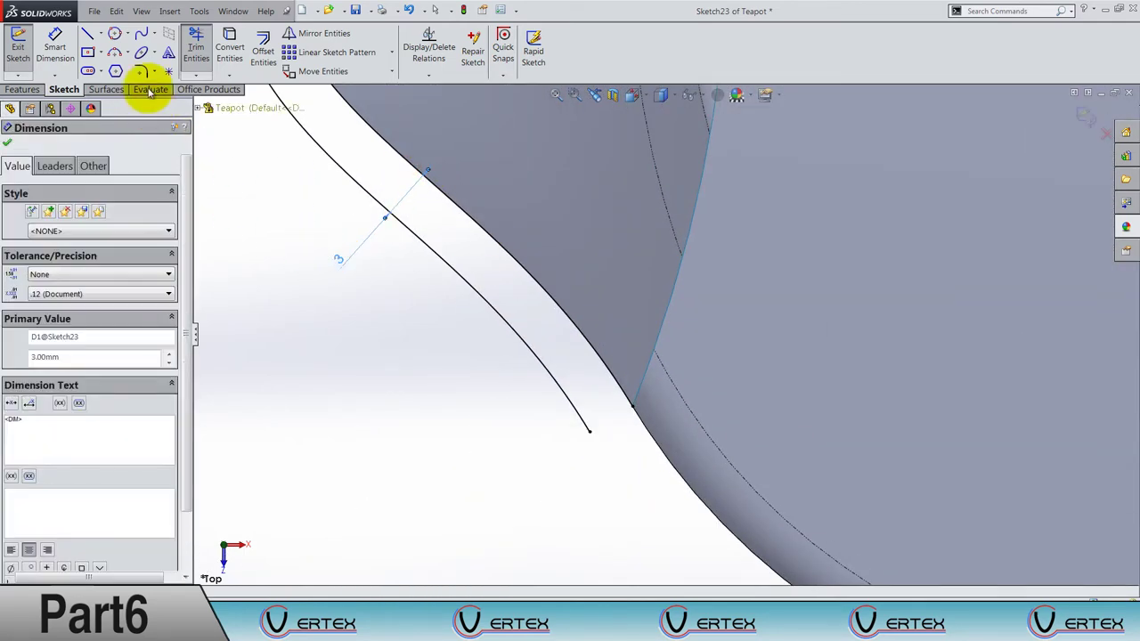
{"action": "key", "text": "Escape"}
{"action": "left_click", "coordinate": [86, 33]}
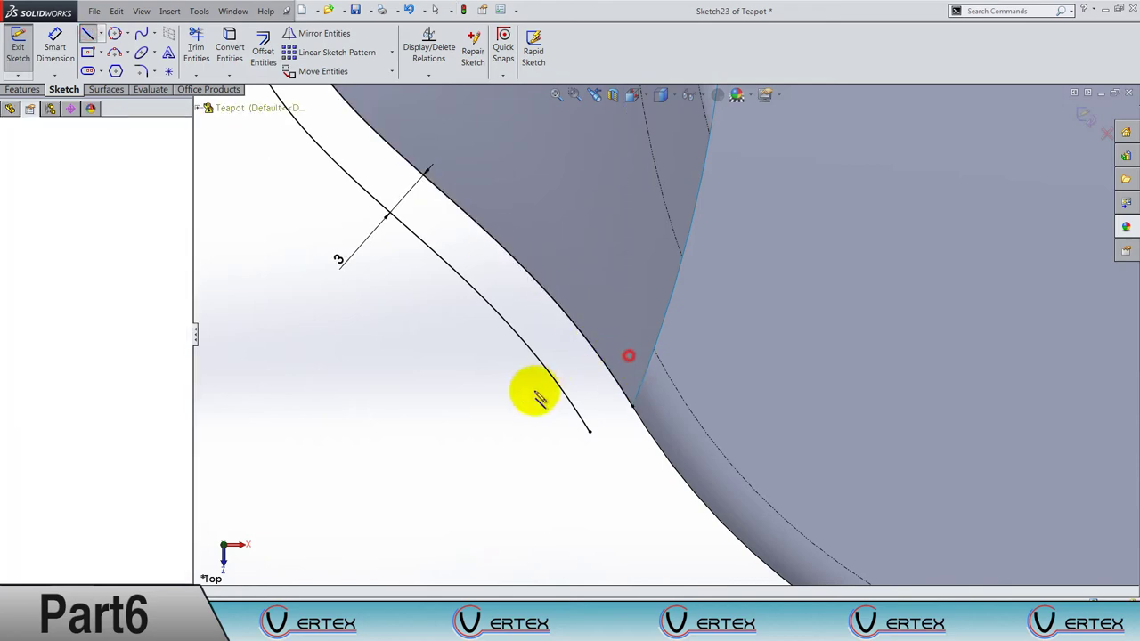
Draw a lower line across the neck edge and make it perpendicular to the edge.
{"action": "left_click", "coordinate": [628, 356]}
{"action": "left_click", "coordinate": [530, 407]}
{"action": "key", "text": "Escape"}
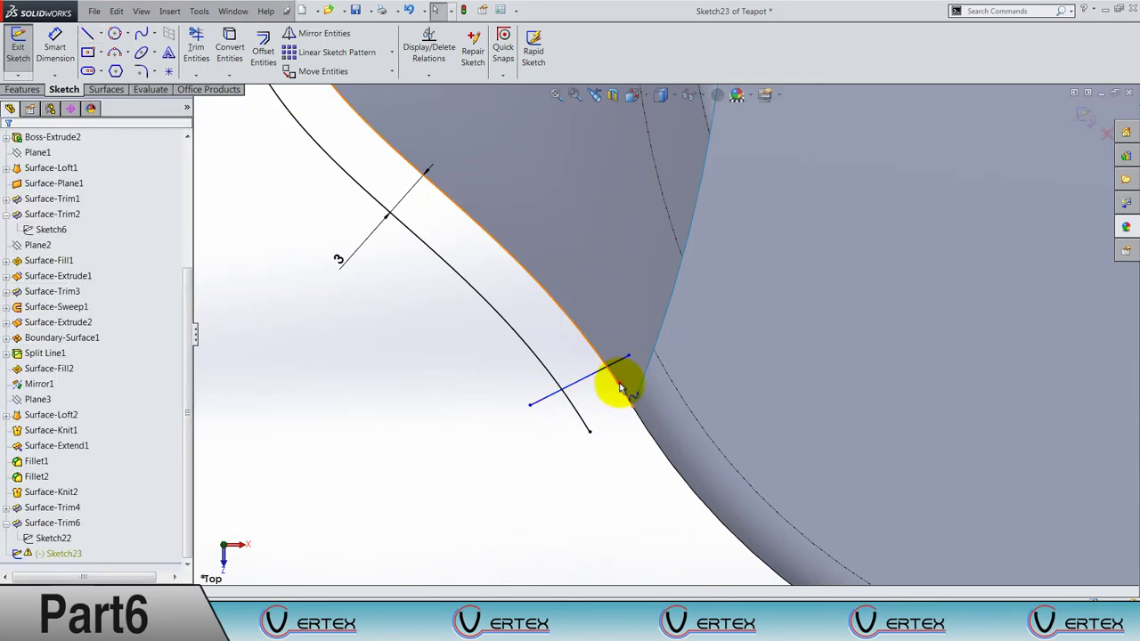
{"action": "left_click", "coordinate": [614, 366]}
{"action": "left_click", "coordinate": [643, 310], "text": "ctrl"}
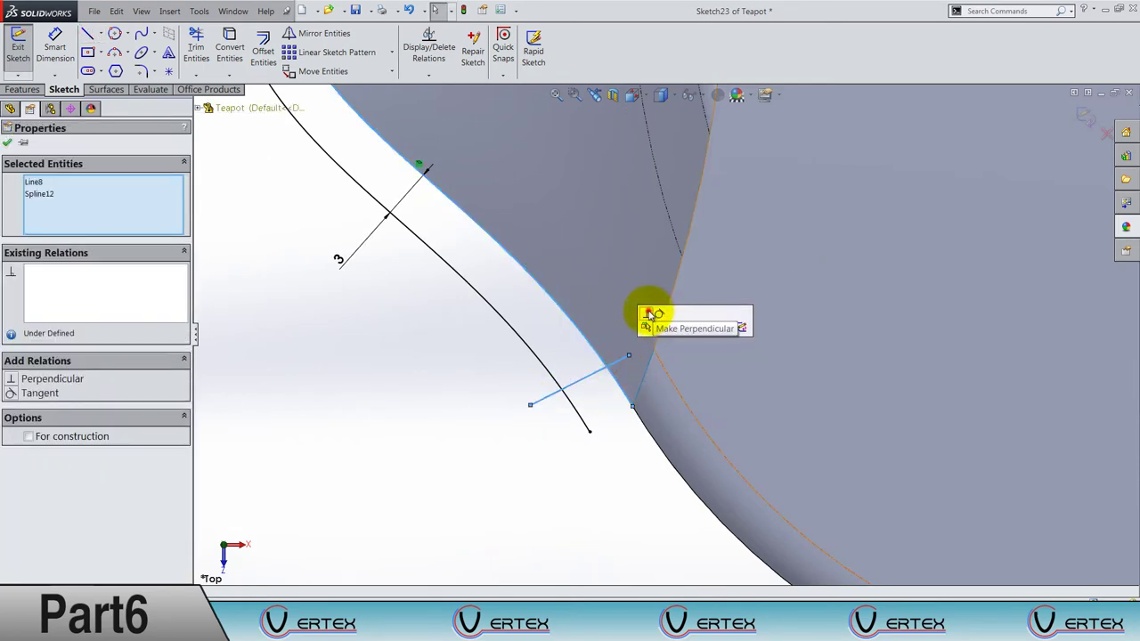
{"action": "left_click", "coordinate": [654, 311]}
{"action": "key", "text": "Escape"}
Dimension the lower line 1 mm from the edge's corner point.
{"action": "left_click", "coordinate": [55, 47]}
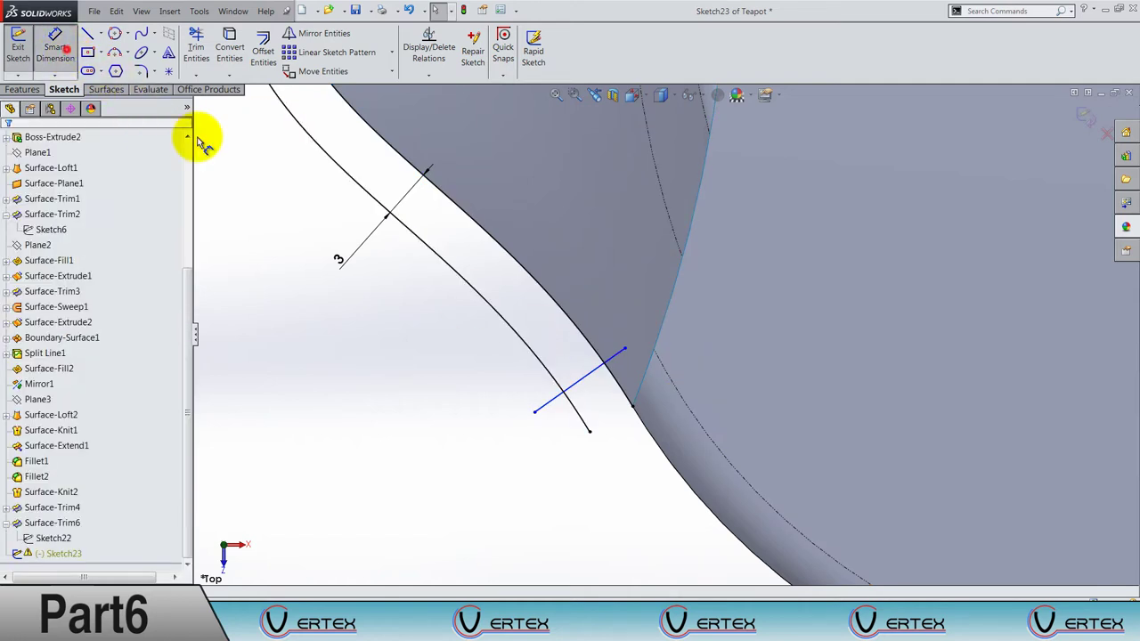
{"action": "left_click", "coordinate": [581, 387]}
{"action": "left_click", "coordinate": [633, 412]}
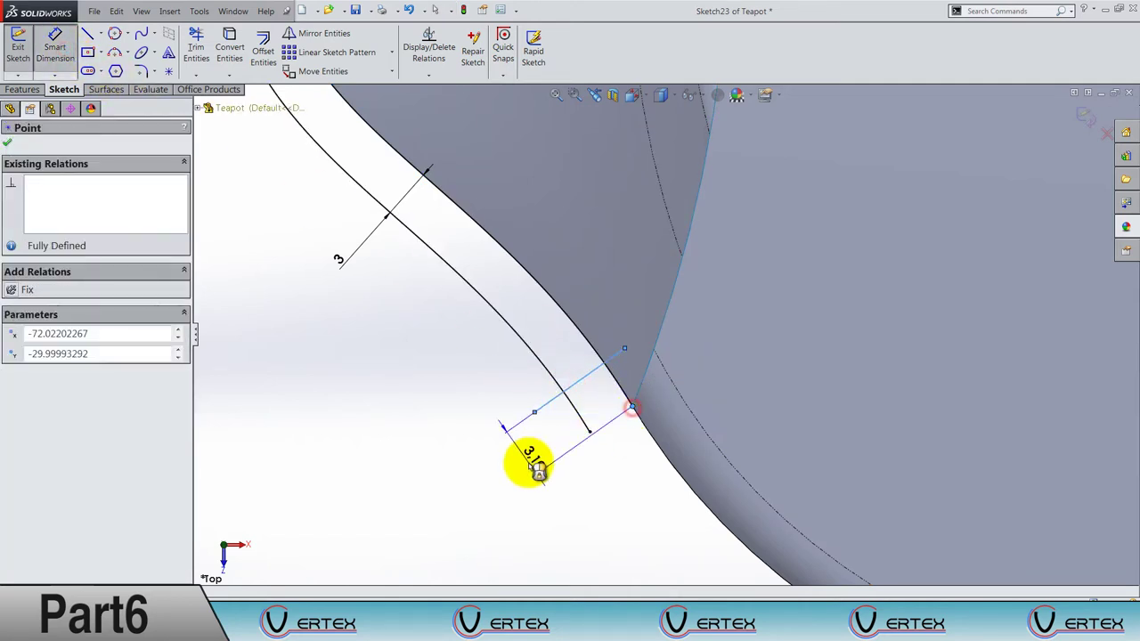
{"action": "left_click", "coordinate": [529, 463]}
{"action": "key", "text": "Return"}
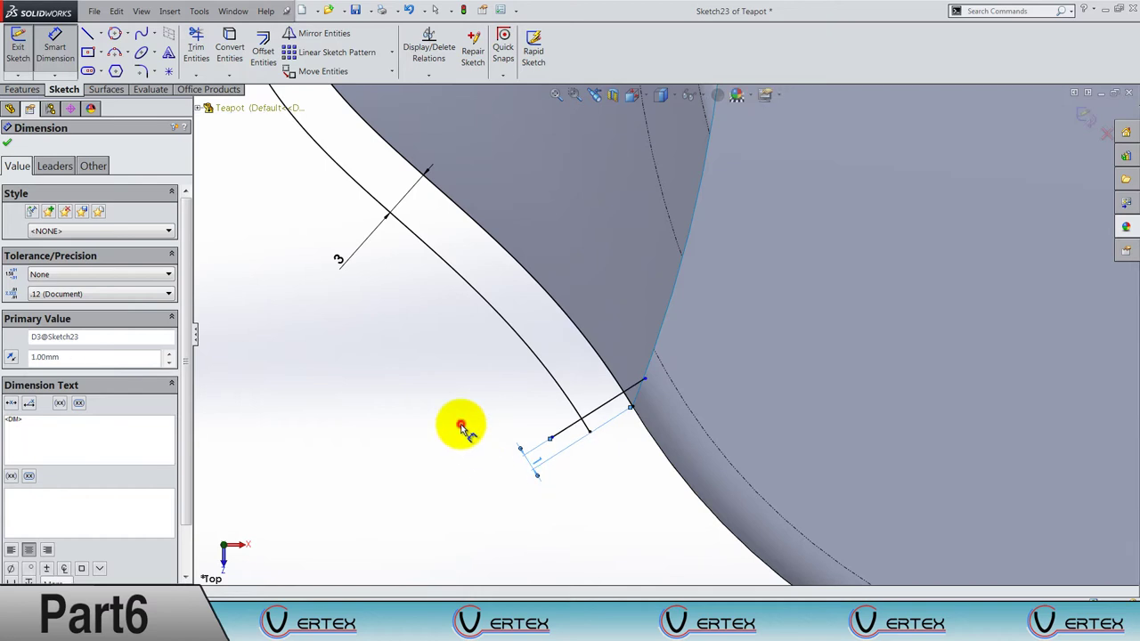
{"action": "left_click", "coordinate": [458, 424]}
Trim the short leftover segment at the offset curve's end and finish trimming.
{"action": "left_click", "coordinate": [196, 49]}
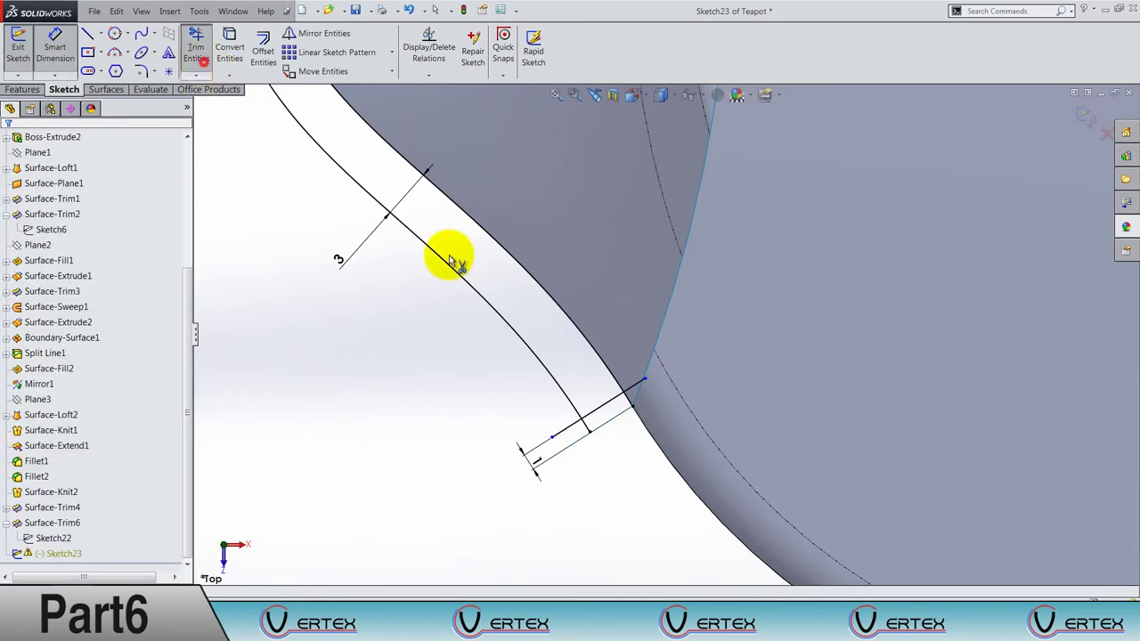
{"action": "left_click", "coordinate": [568, 427]}
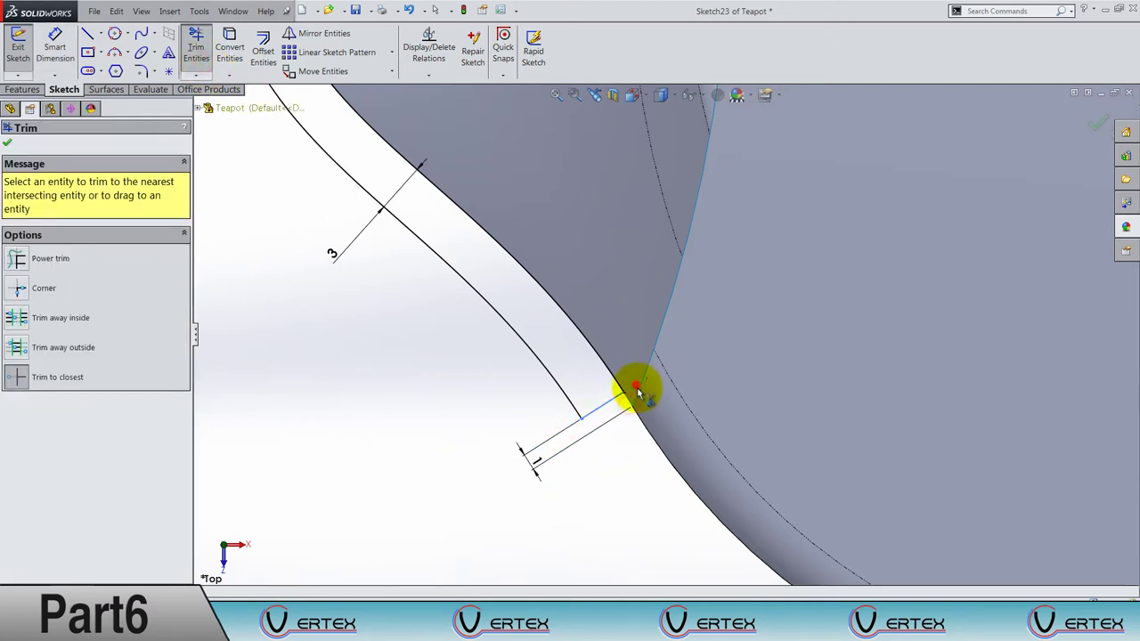
{"action": "scroll", "coordinate": [634, 401], "scroll_direction": "up", "scroll_amount": 3}
{"action": "scroll", "coordinate": [634, 403], "scroll_direction": "up", "scroll_amount": 3}
{"action": "scroll", "coordinate": [636, 402], "scroll_direction": "up", "scroll_amount": 3}
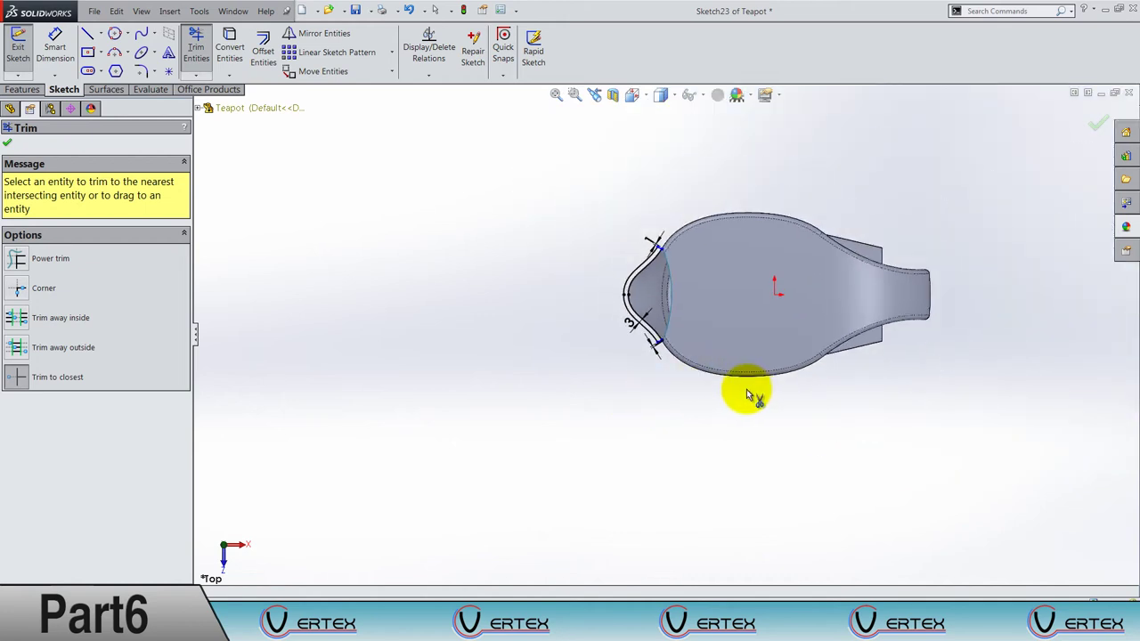
{"action": "left_click", "coordinate": [1097, 123]}
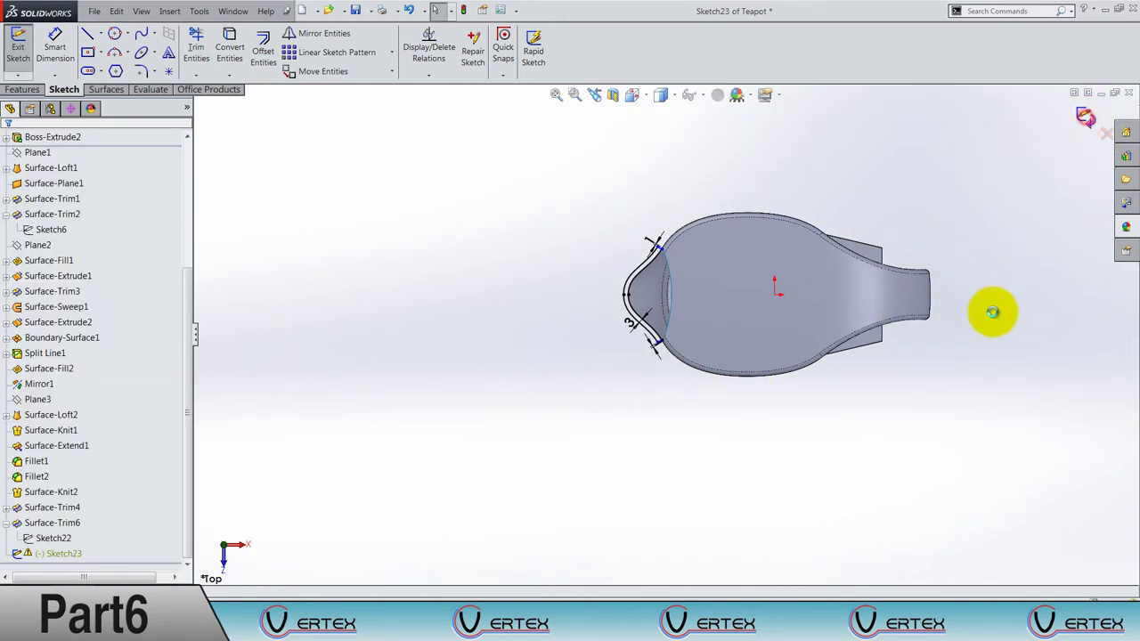
Exit the sketch and create Surface-Plane2, a planar surface bounded by Sketch23.
{"action": "middle_click_drag", "start_coordinate": [992, 311], "coordinate": [759, 220]}
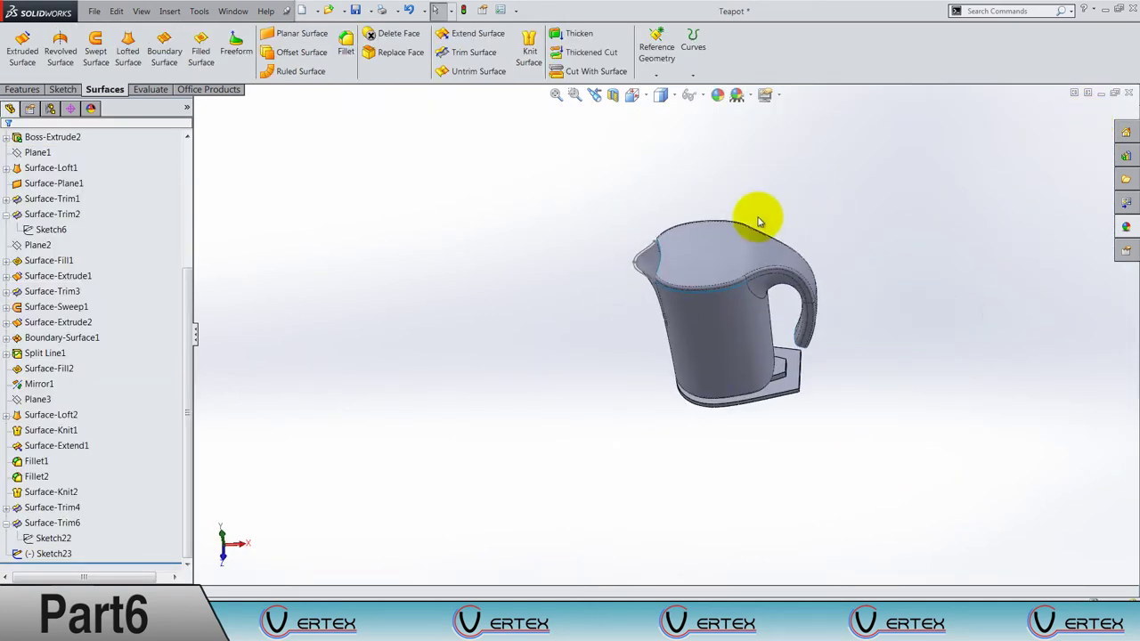
{"action": "scroll", "coordinate": [759, 221], "scroll_direction": "down", "scroll_amount": 3}
{"action": "scroll", "coordinate": [708, 293], "scroll_direction": "down", "scroll_amount": 3}
{"action": "scroll", "coordinate": [707, 293], "scroll_direction": "down", "scroll_amount": 3}
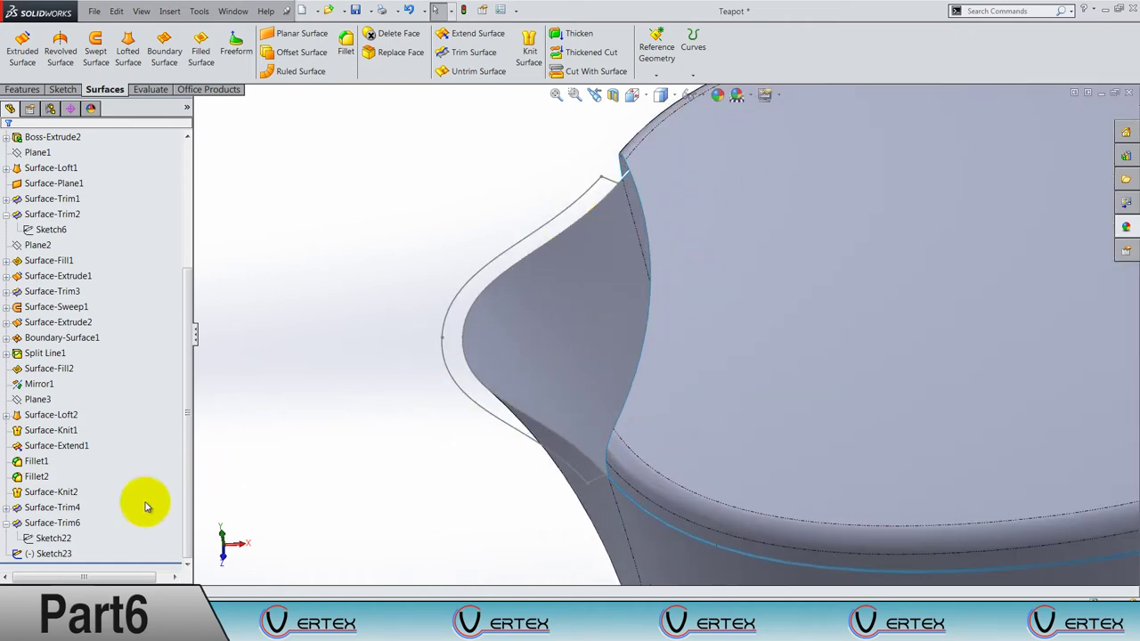
{"action": "left_click", "coordinate": [53, 540]}
{"action": "left_click", "coordinate": [44, 559]}
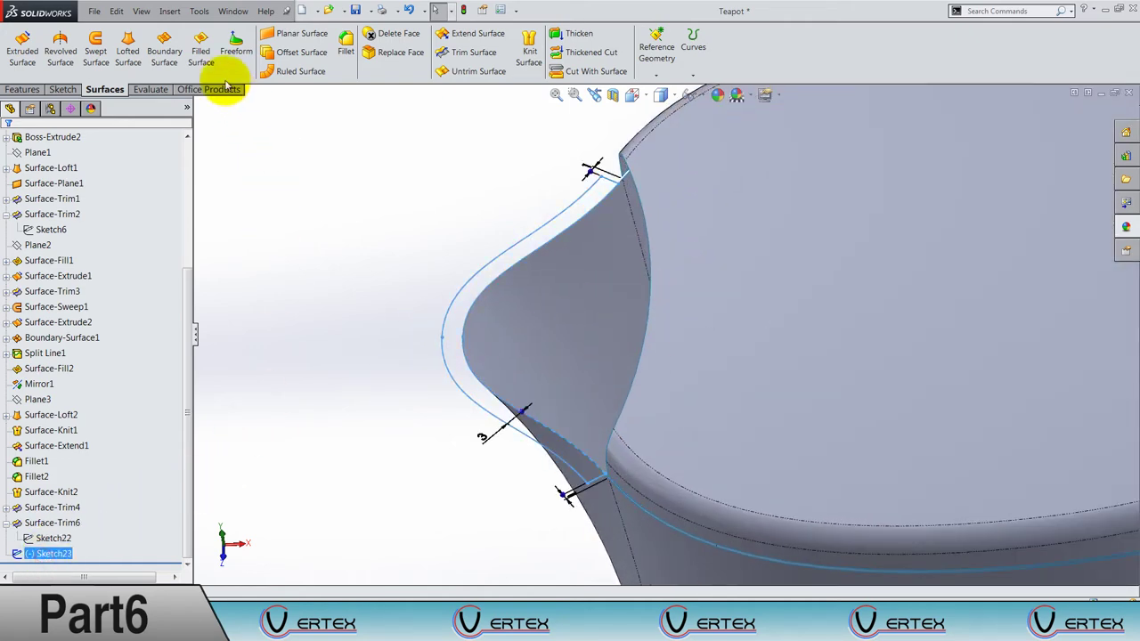
{"action": "left_click", "coordinate": [290, 34]}
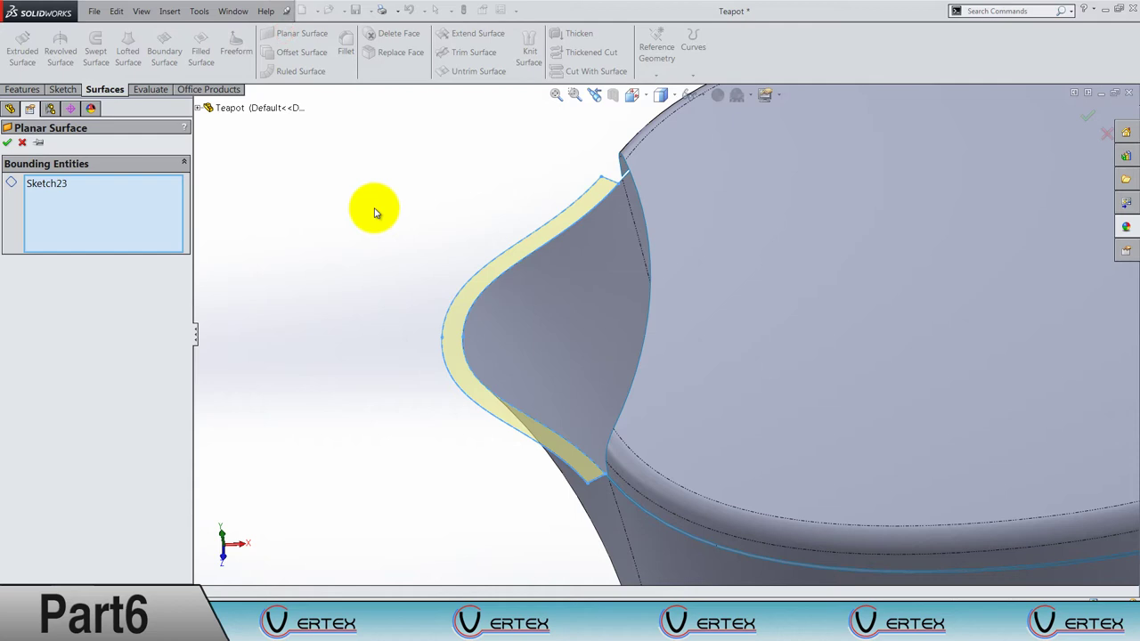
{"action": "left_click", "coordinate": [9, 142]}
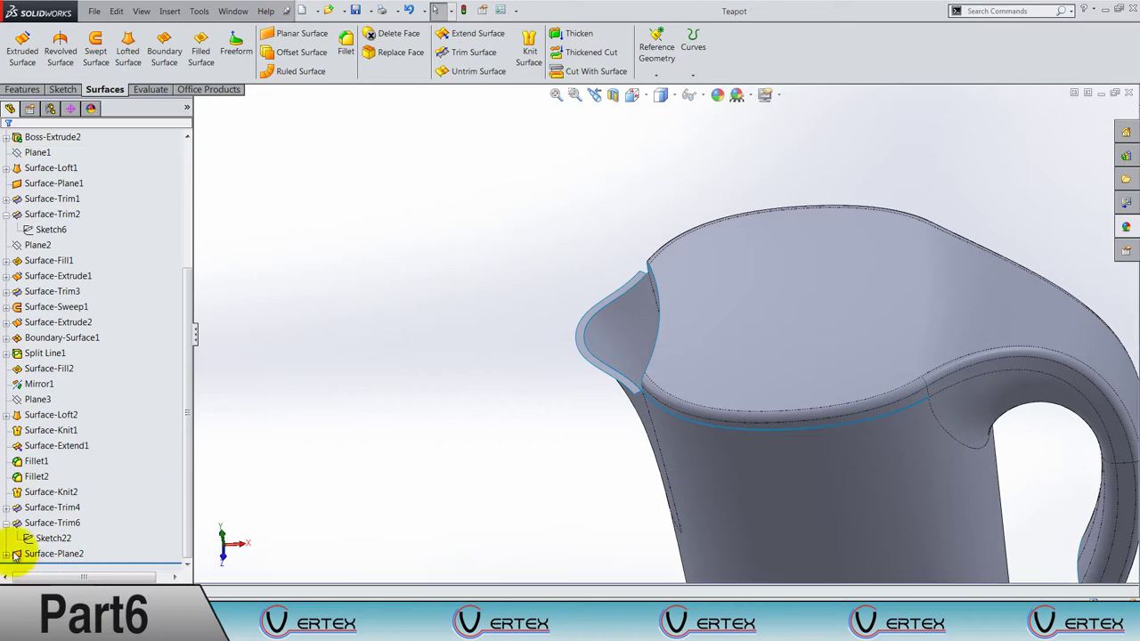
{"action": "scroll", "coordinate": [116, 455], "scroll_direction": "up", "scroll_amount": 5}
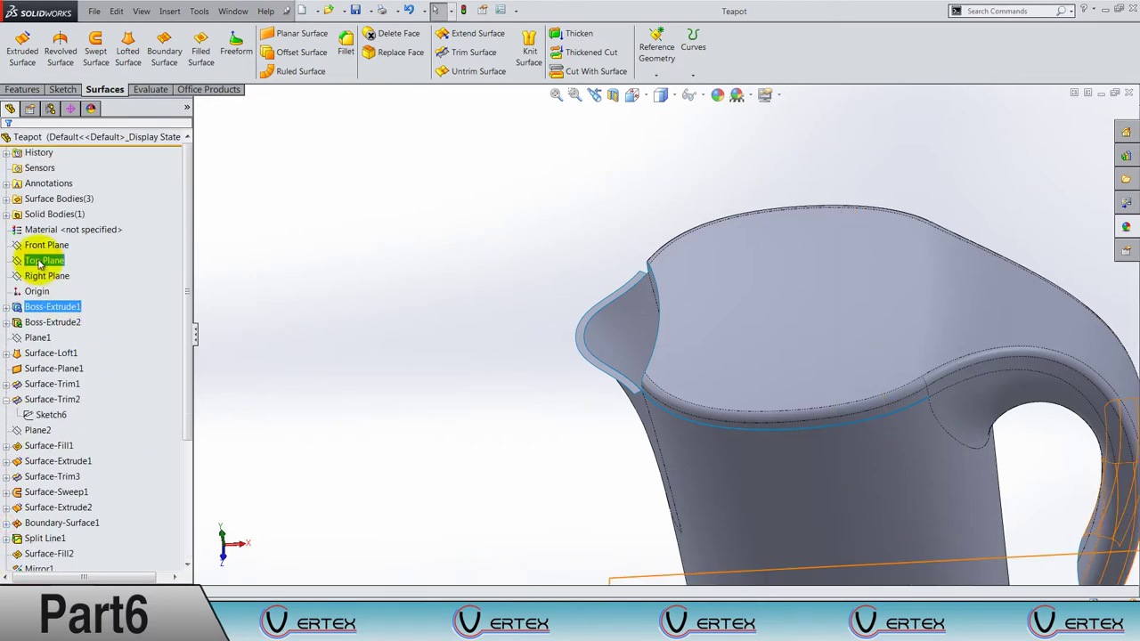
Start a new sketch, Sketch24, on the Top Plane.
{"action": "right_click", "coordinate": [39, 263]}
{"action": "left_click", "coordinate": [46, 244]}
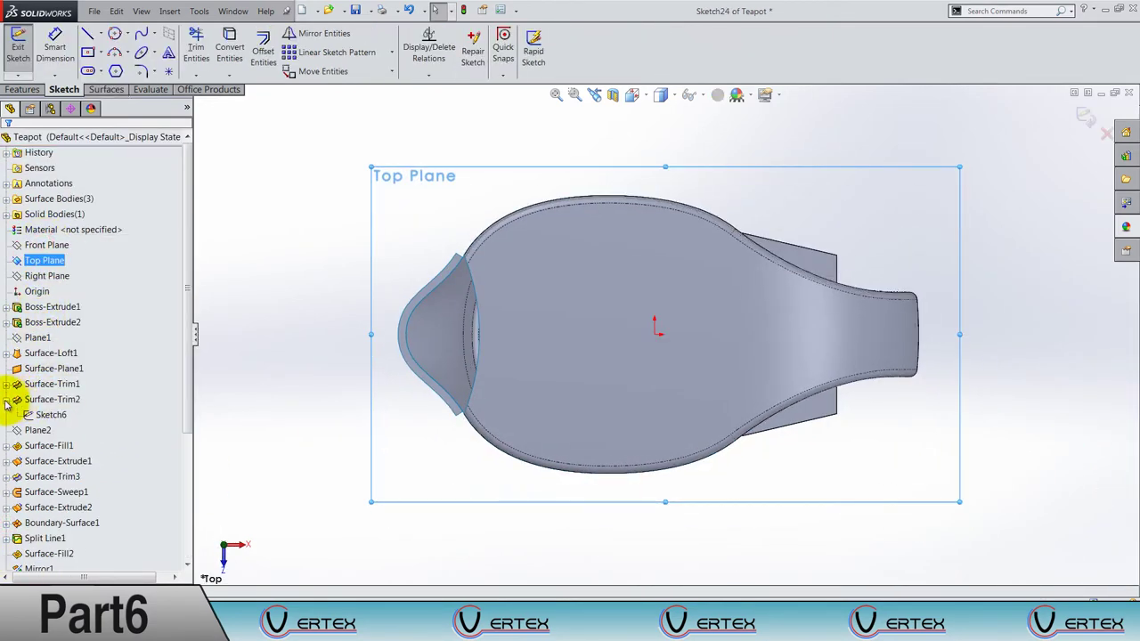
{"action": "left_click", "coordinate": [286, 269]}
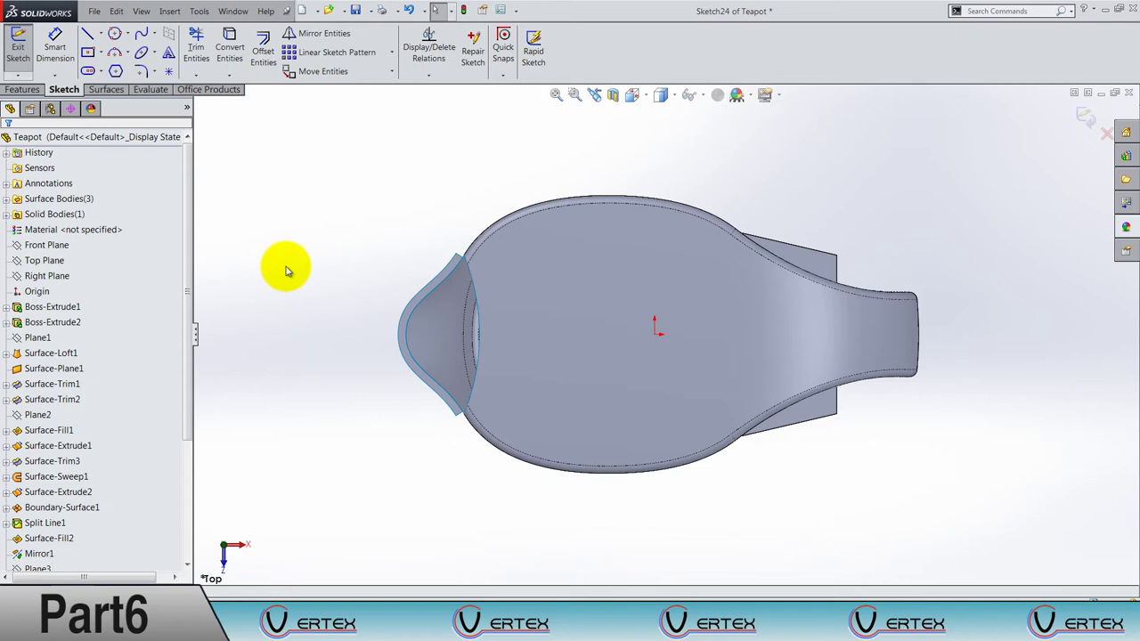
{"action": "left_click", "coordinate": [461, 182]}
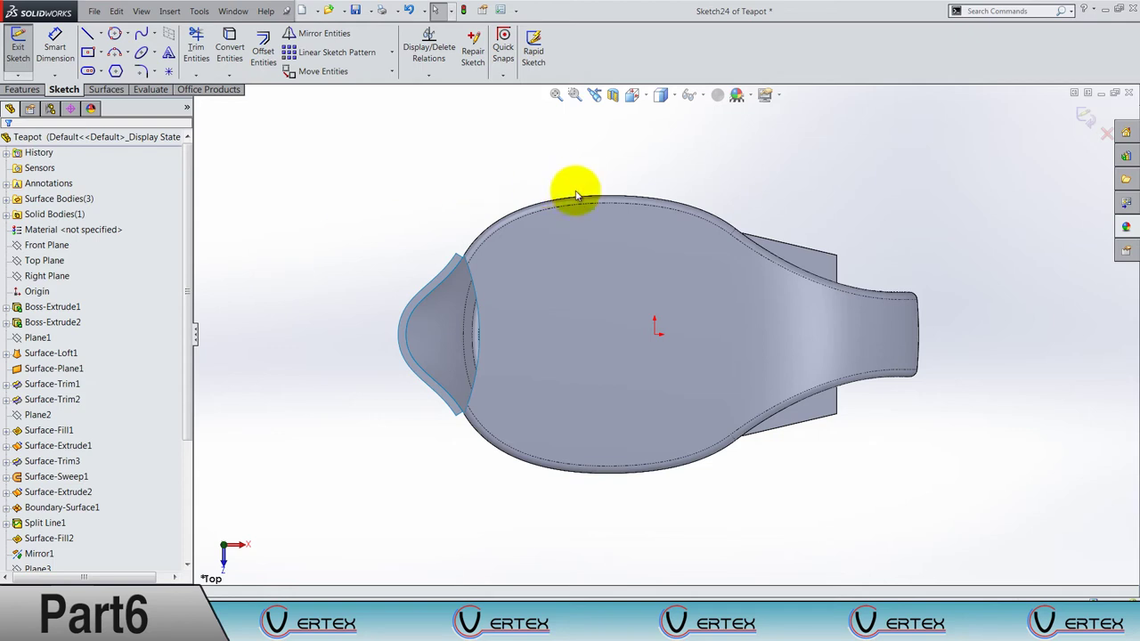
{"action": "scroll", "coordinate": [759, 233], "scroll_direction": "down", "scroll_amount": 3}
{"action": "scroll", "coordinate": [704, 255], "scroll_direction": "down", "scroll_amount": 3}
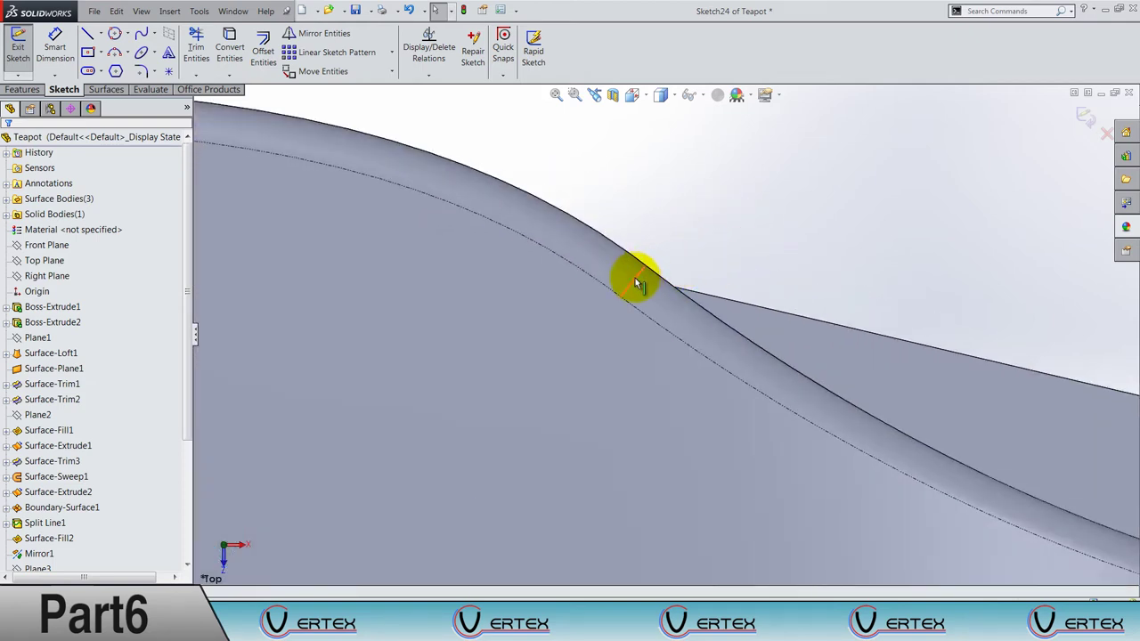
Convert the upper neck edge into sketch geometry and pick the lower neck fillet face.
{"action": "left_click", "coordinate": [637, 284]}
{"action": "left_click", "coordinate": [225, 46]}
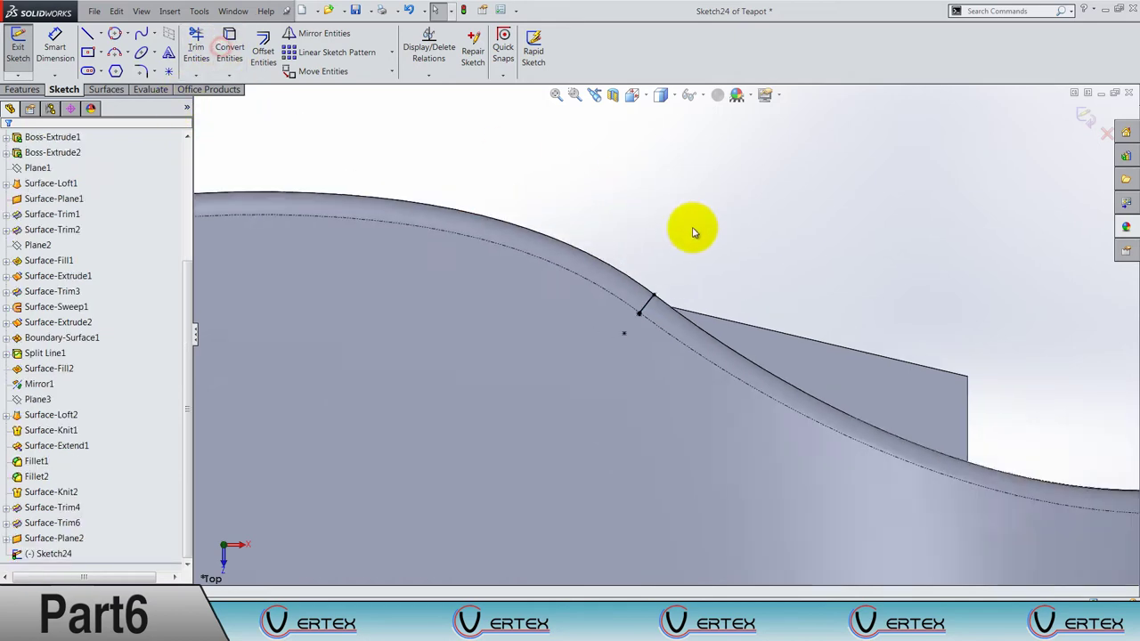
{"action": "scroll", "coordinate": [694, 356], "scroll_direction": "up", "scroll_amount": 3}
{"action": "scroll", "coordinate": [695, 502], "scroll_direction": "down", "scroll_amount": 1}
{"action": "scroll", "coordinate": [689, 520], "scroll_direction": "down", "scroll_amount": 3}
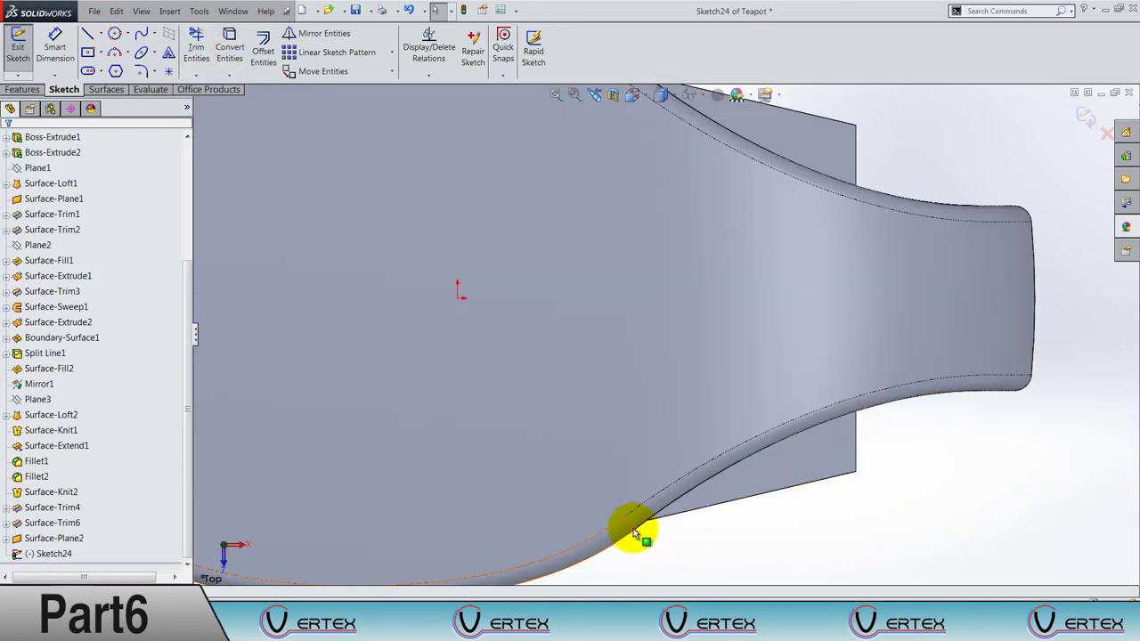
{"action": "left_click", "coordinate": [634, 529]}
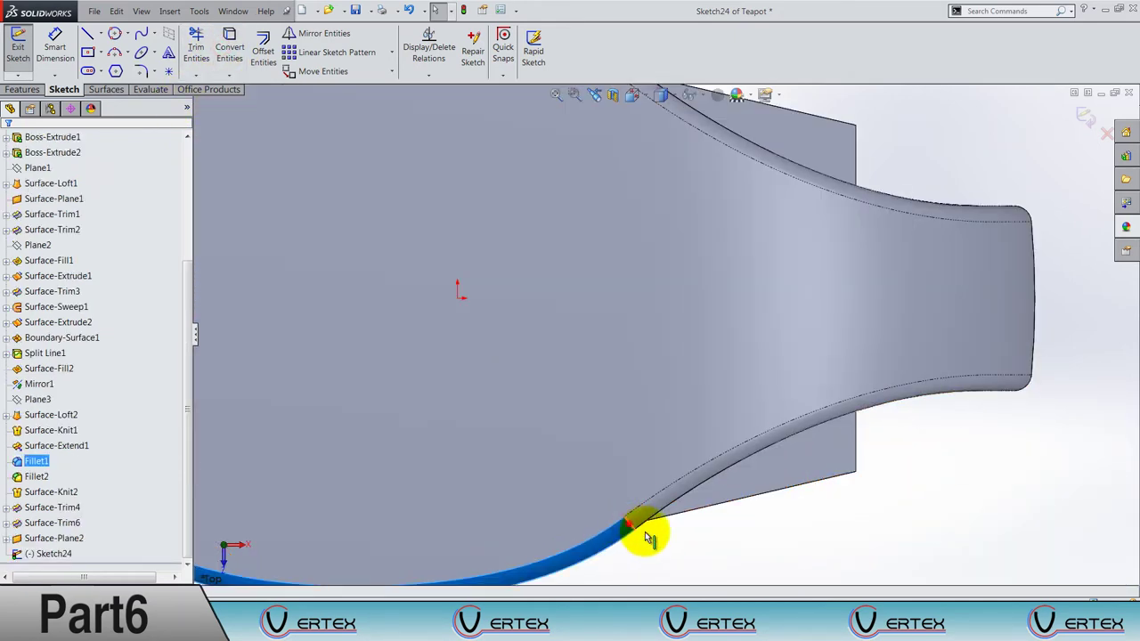
{"action": "left_click", "coordinate": [229, 49]}
{"action": "scroll", "coordinate": [611, 408], "scroll_direction": "up", "scroll_amount": 3}
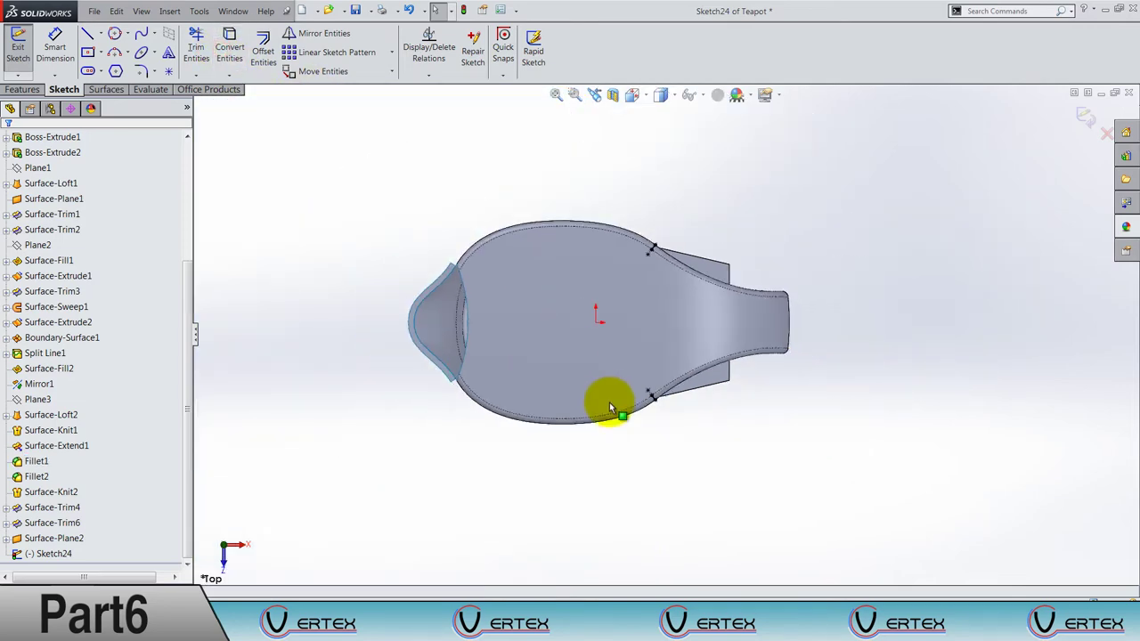
{"action": "scroll", "coordinate": [704, 344], "scroll_direction": "down", "scroll_amount": 3}
Draw a spline across the teapot body between the two neck cross-line endpoints.
{"action": "left_click", "coordinate": [139, 33]}
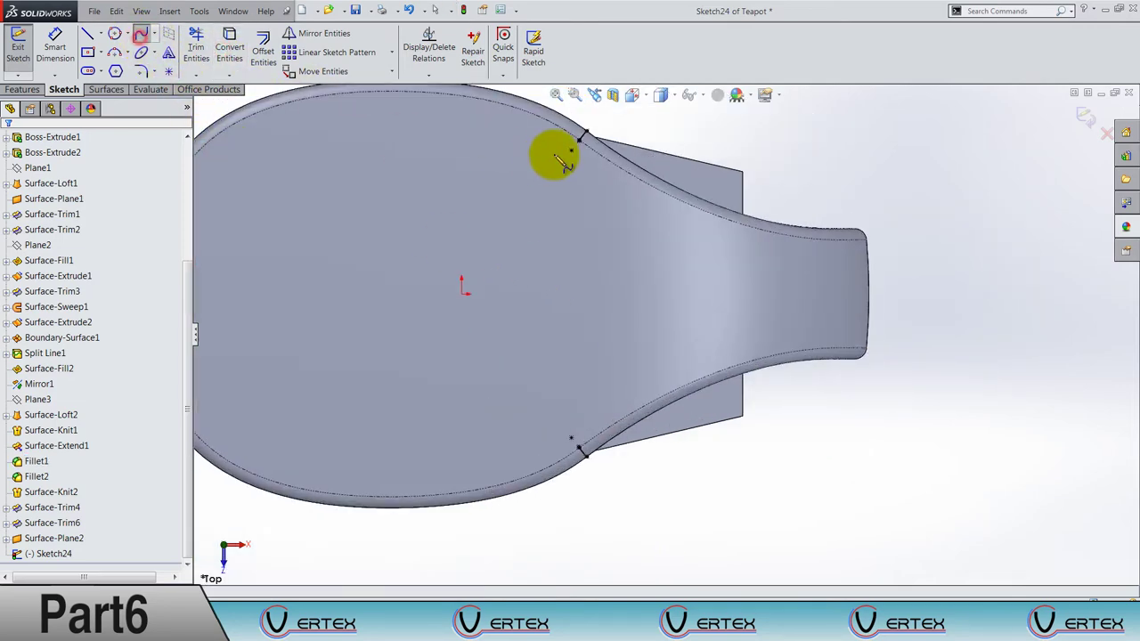
{"action": "scroll", "coordinate": [588, 147], "scroll_direction": "down", "scroll_amount": 2}
{"action": "scroll", "coordinate": [597, 188], "scroll_direction": "down", "scroll_amount": 2}
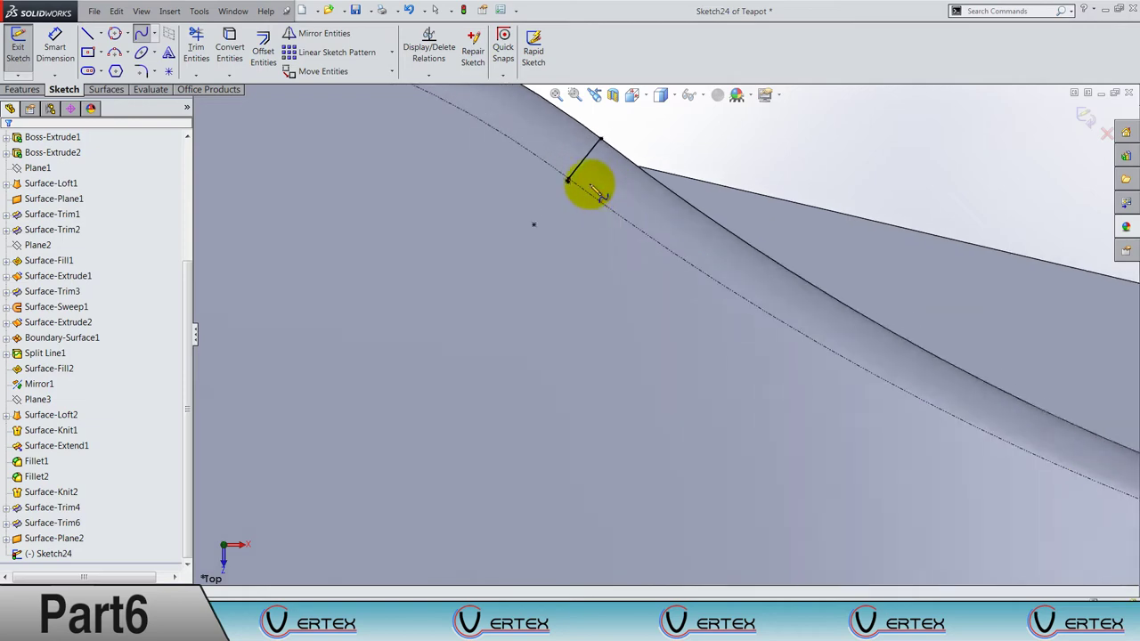
{"action": "scroll", "coordinate": [590, 196], "scroll_direction": "down", "scroll_amount": 2}
{"action": "scroll", "coordinate": [588, 227], "scroll_direction": "down", "scroll_amount": 2}
{"action": "left_click", "coordinate": [570, 241]}
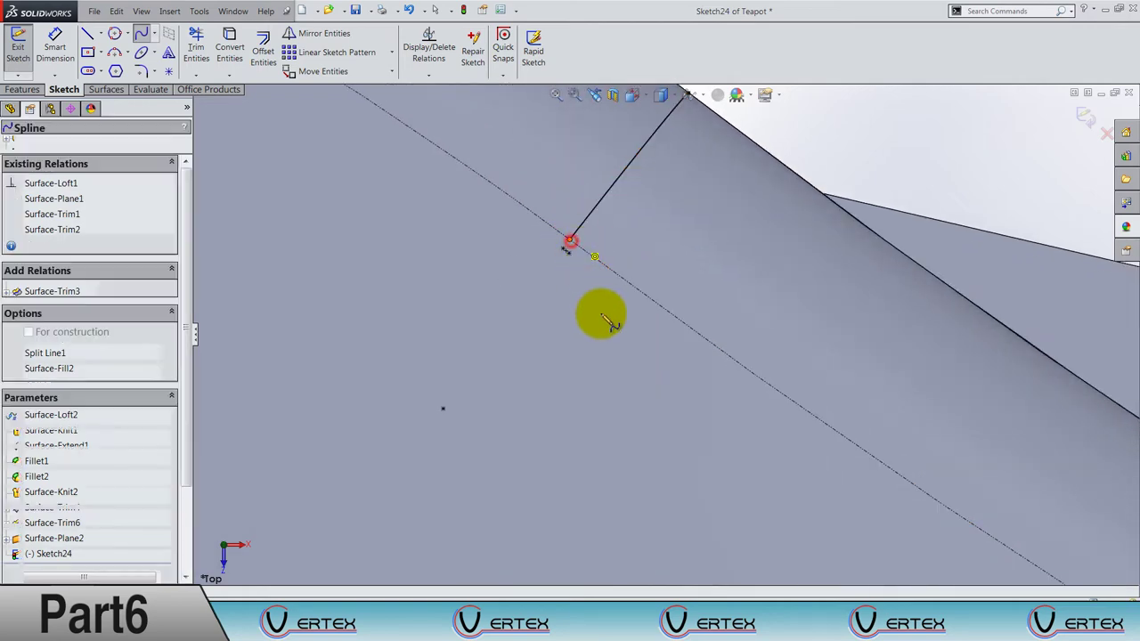
{"action": "scroll", "coordinate": [628, 352], "scroll_direction": "up", "scroll_amount": 2}
{"action": "scroll", "coordinate": [659, 387], "scroll_direction": "up", "scroll_amount": 2}
{"action": "scroll", "coordinate": [690, 423], "scroll_direction": "up", "scroll_amount": 2}
{"action": "scroll", "coordinate": [712, 472], "scroll_direction": "up", "scroll_amount": 4}
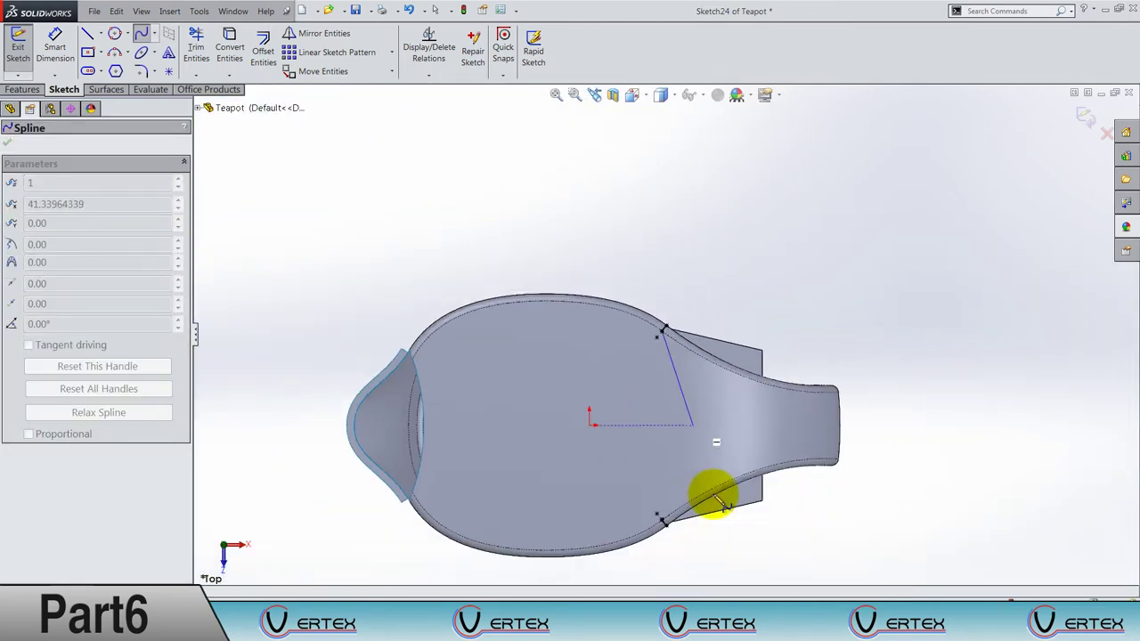
{"action": "scroll", "coordinate": [650, 476], "scroll_direction": "down", "scroll_amount": 2}
{"action": "scroll", "coordinate": [649, 508], "scroll_direction": "down", "scroll_amount": 2}
{"action": "scroll", "coordinate": [650, 450], "scroll_direction": "down", "scroll_amount": 2}
{"action": "scroll", "coordinate": [641, 435], "scroll_direction": "down", "scroll_amount": 2}
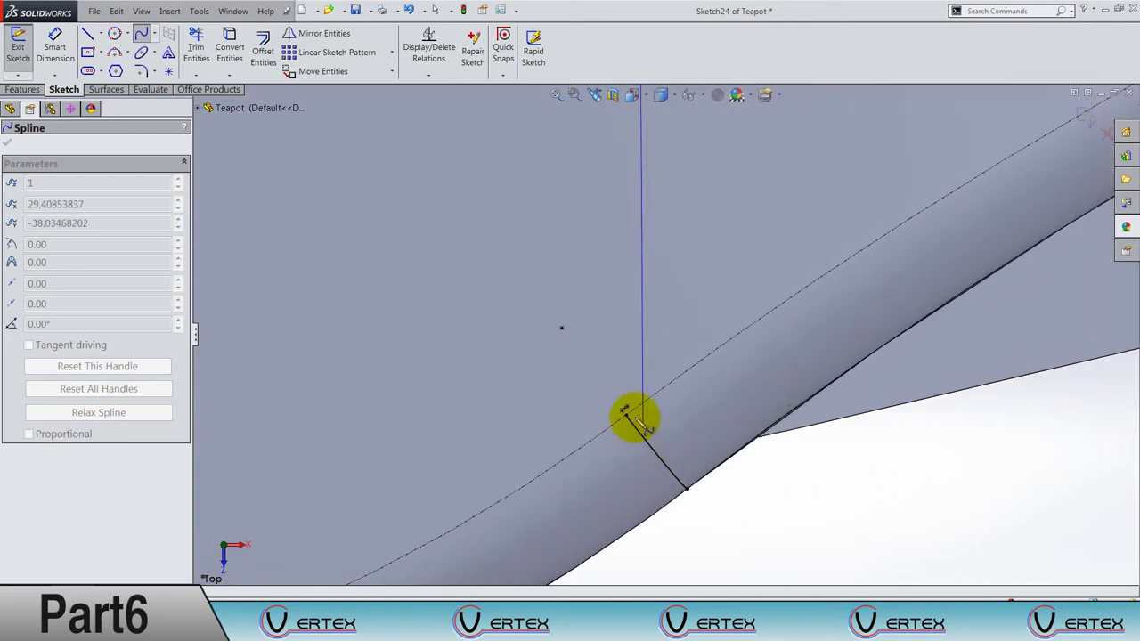
{"action": "double_click", "coordinate": [625, 417]}
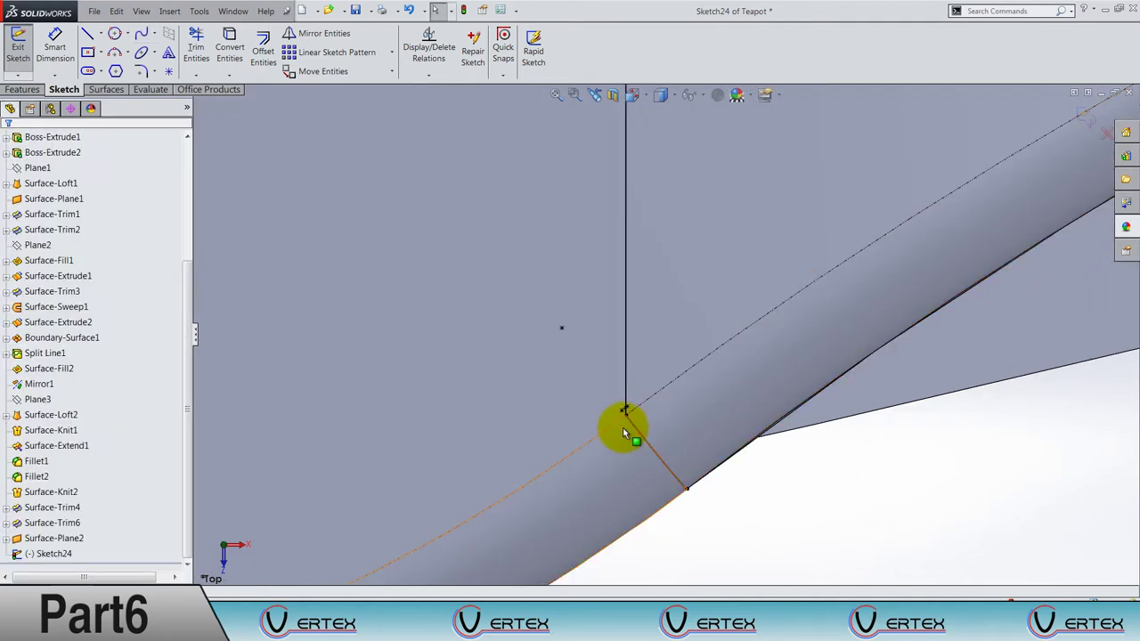
Make the spline tangent to the teapot edge at its lower end.
{"action": "left_click", "coordinate": [627, 401]}
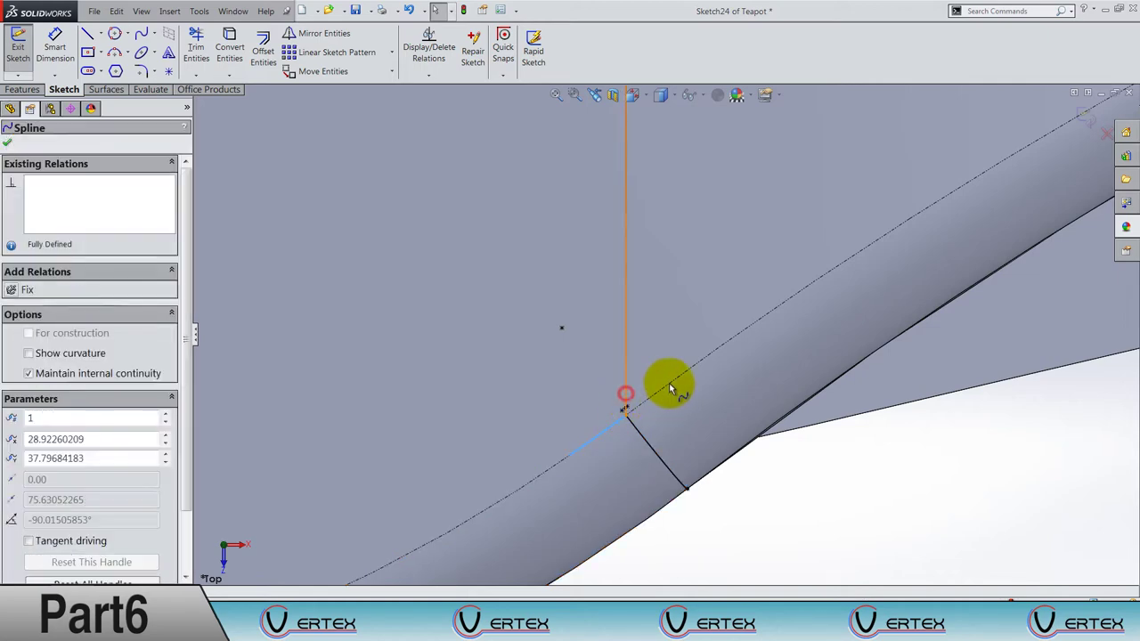
{"action": "left_click", "coordinate": [669, 383], "text": "ctrl"}
{"action": "left_click", "coordinate": [658, 344]}
{"action": "left_click", "coordinate": [763, 479]}
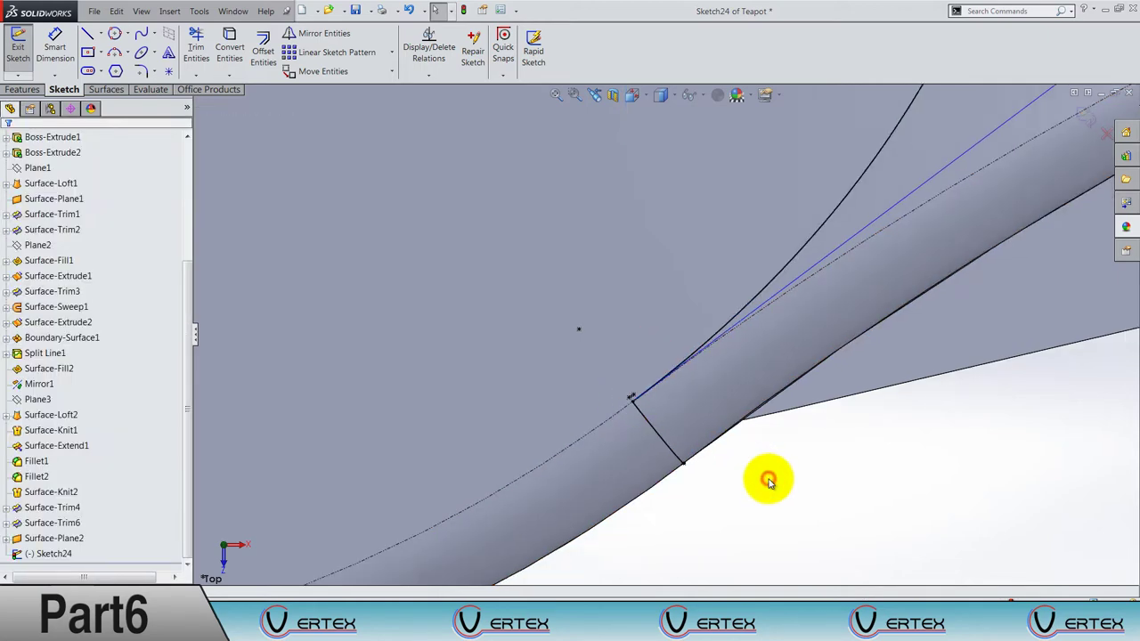
{"action": "scroll", "coordinate": [764, 479], "scroll_direction": "up", "scroll_amount": 3}
{"action": "scroll", "coordinate": [764, 479], "scroll_direction": "up", "scroll_amount": 3}
{"action": "scroll", "coordinate": [688, 305], "scroll_direction": "down", "scroll_amount": 5}
{"action": "scroll", "coordinate": [703, 305], "scroll_direction": "down", "scroll_amount": 2}
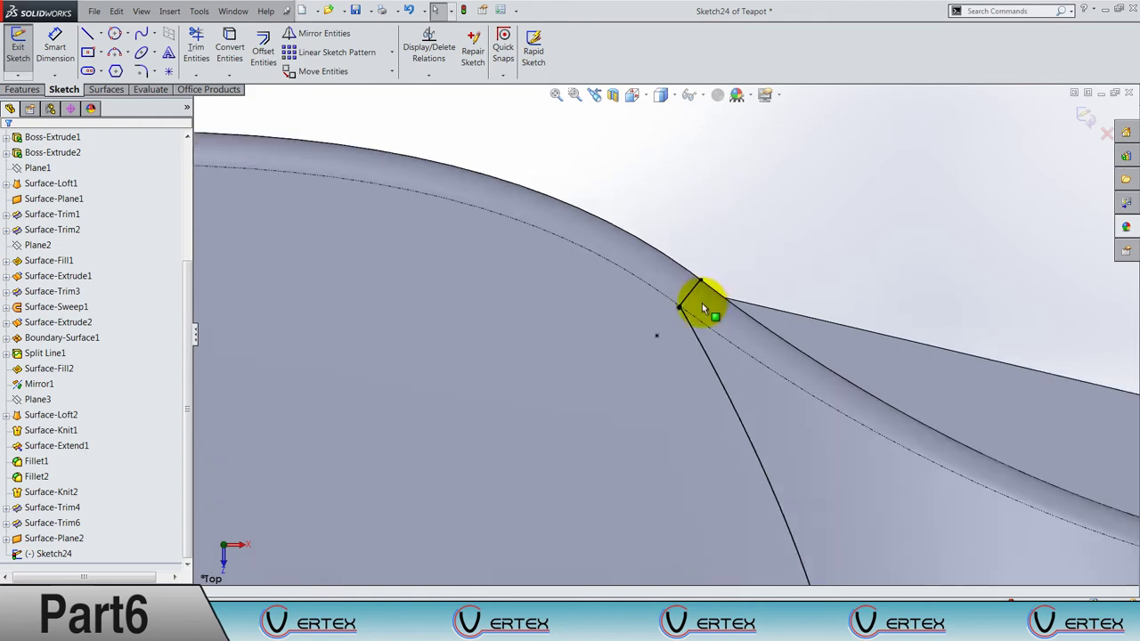
Make the spline tangent to the body edge at its upper end.
{"action": "left_click", "coordinate": [684, 330]}
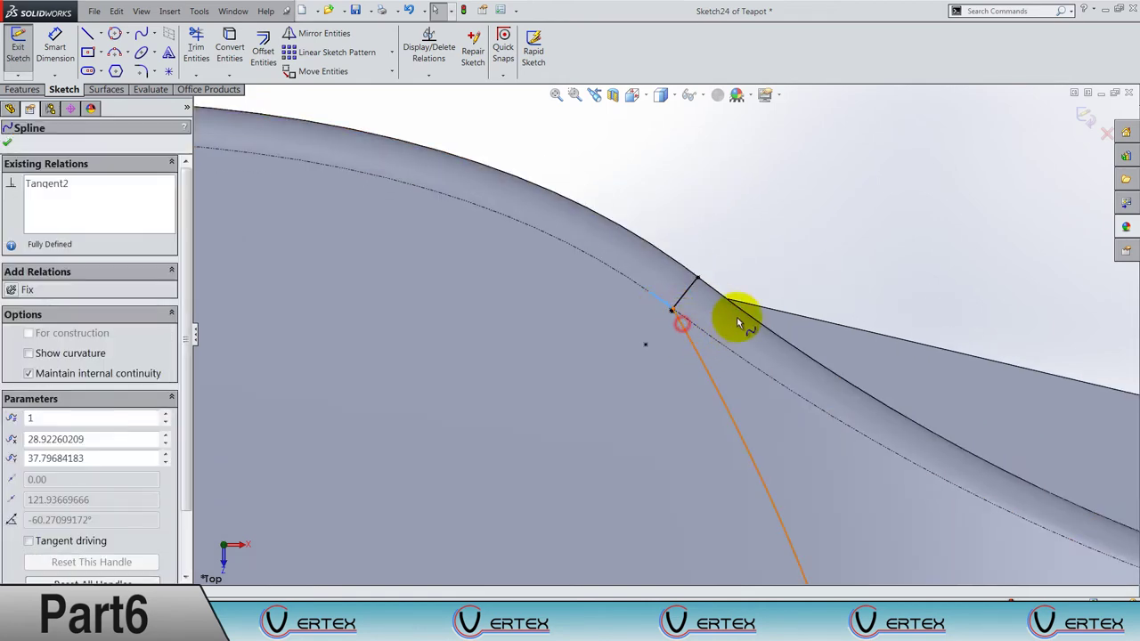
{"action": "left_click", "coordinate": [729, 281], "text": "ctrl"}
{"action": "left_click", "coordinate": [715, 272]}
{"action": "scroll", "coordinate": [725, 237], "scroll_direction": "up", "scroll_amount": 3}
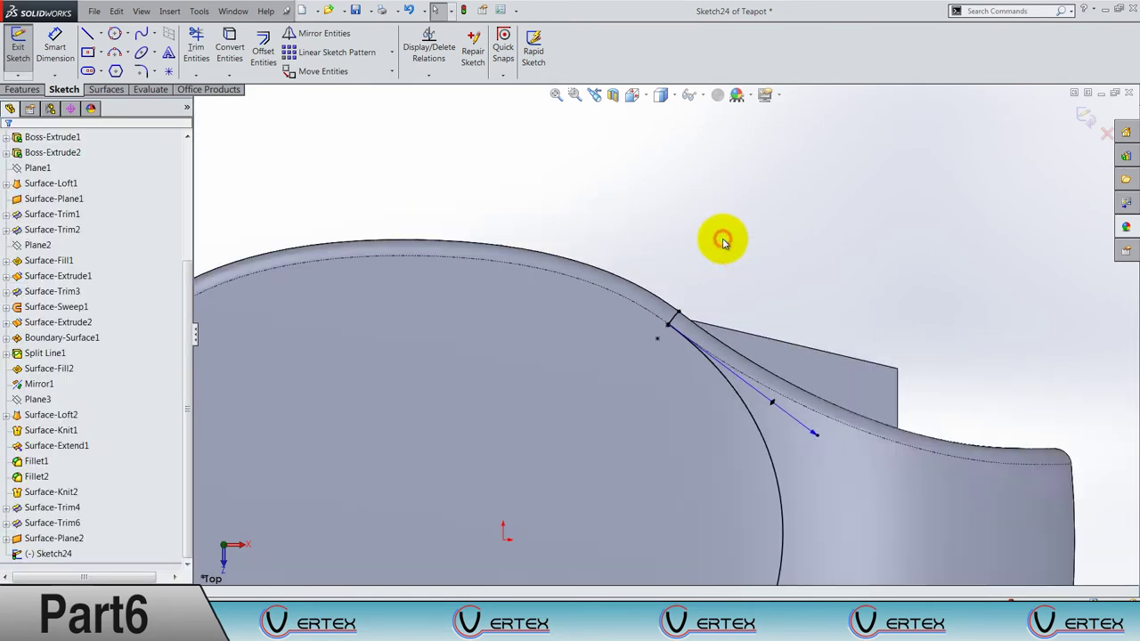
{"action": "scroll", "coordinate": [725, 237], "scroll_direction": "up", "scroll_amount": 3}
{"action": "scroll", "coordinate": [725, 237], "scroll_direction": "up", "scroll_amount": 2}
{"action": "scroll", "coordinate": [725, 402], "scroll_direction": "down", "scroll_amount": 3}
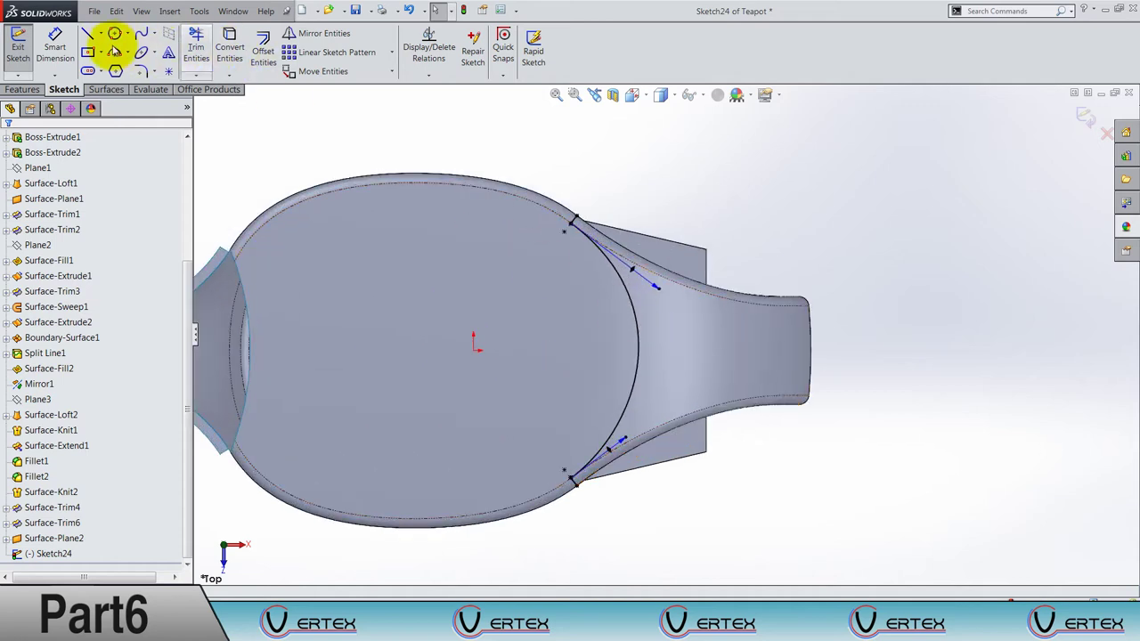
Dimension both spline tangent handles to a length of 70.
{"action": "left_click", "coordinate": [55, 44]}
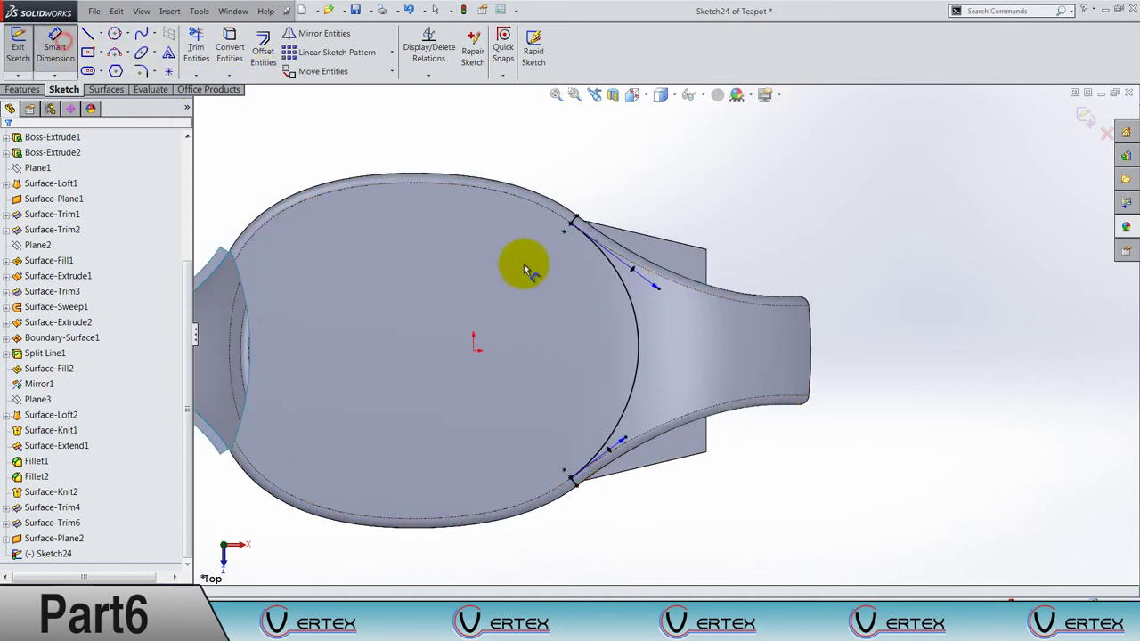
{"action": "left_click", "coordinate": [662, 293]}
{"action": "left_click", "coordinate": [694, 182]}
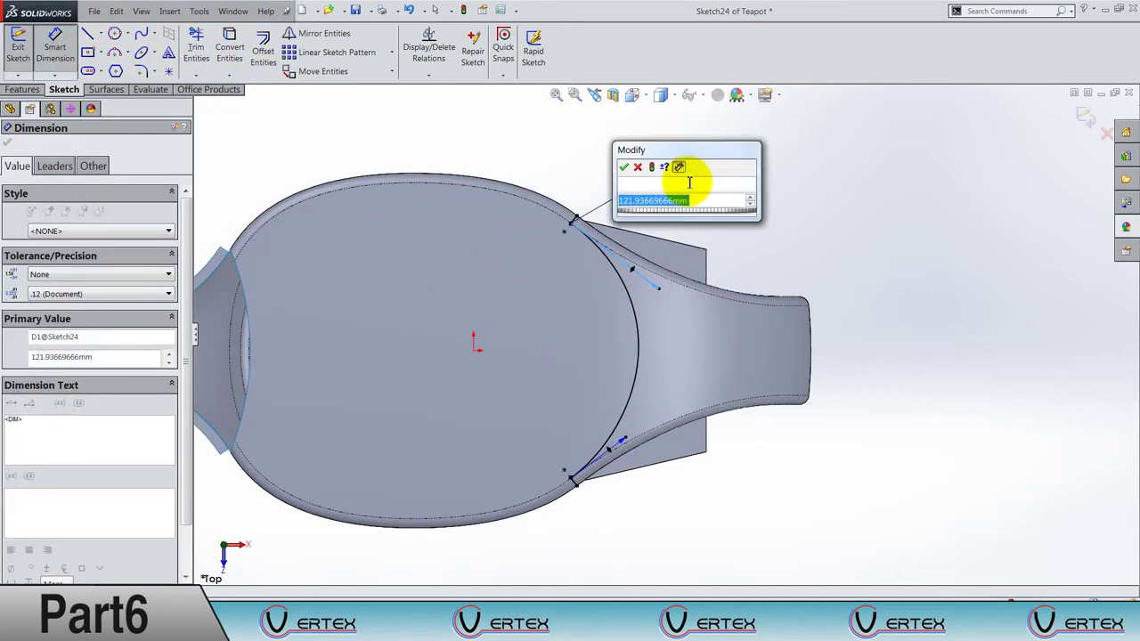
{"action": "type", "text": "70"}
{"action": "key", "text": "Return"}
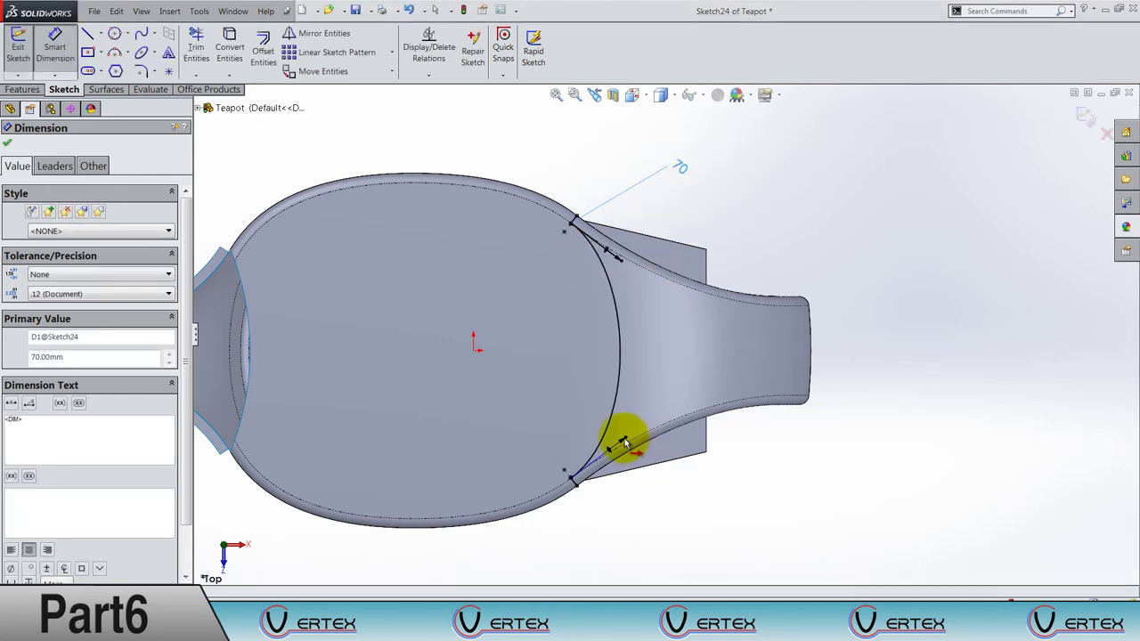
{"action": "left_click", "coordinate": [623, 440]}
{"action": "left_click", "coordinate": [686, 525]}
{"action": "type", "text": "70"}
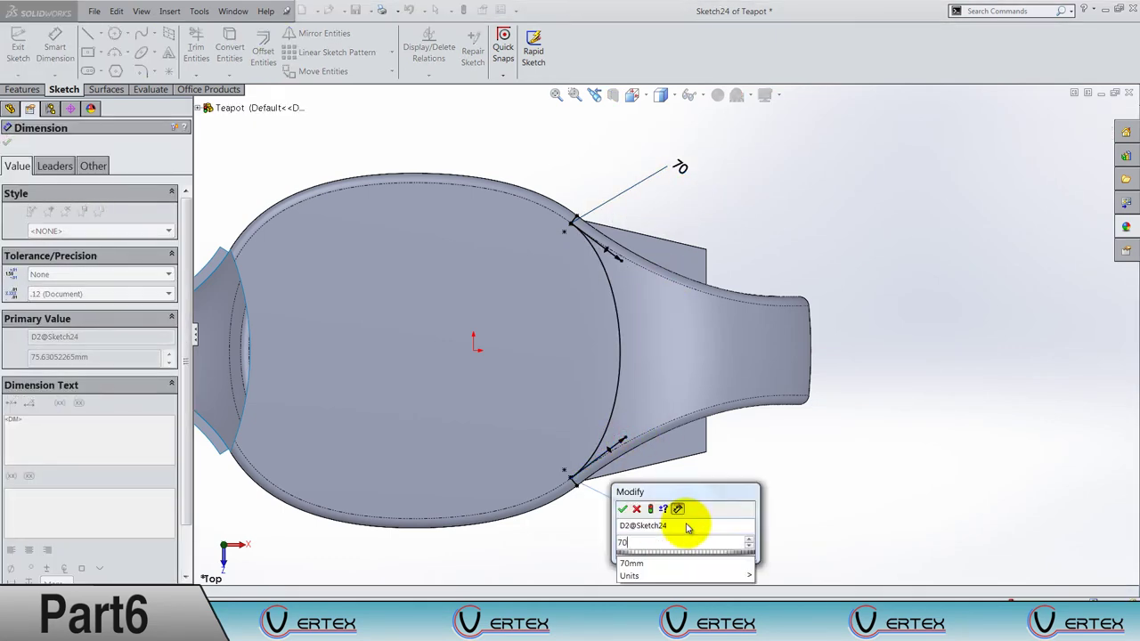
{"action": "key", "text": "Return"}
{"action": "key", "text": "Escape"}
Add a 0.50 mm offset of the curve and exit Sketch24.
{"action": "left_click", "coordinate": [263, 49]}
{"action": "type", "text": "0.5"}
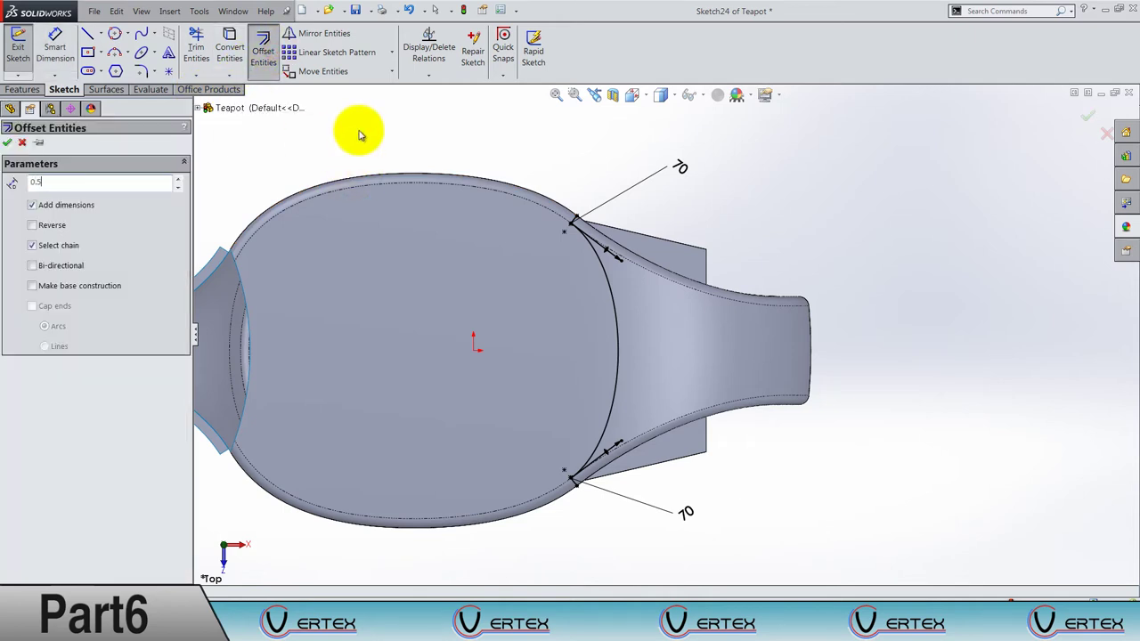
{"action": "key", "text": "Return"}
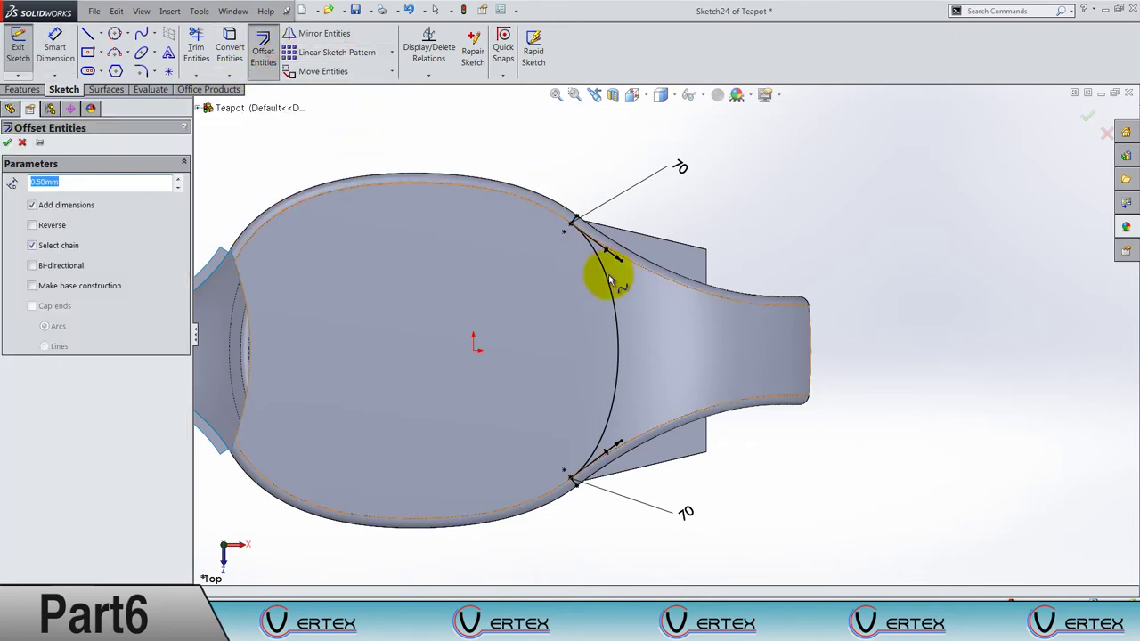
{"action": "scroll", "coordinate": [584, 242], "scroll_direction": "down", "scroll_amount": 3}
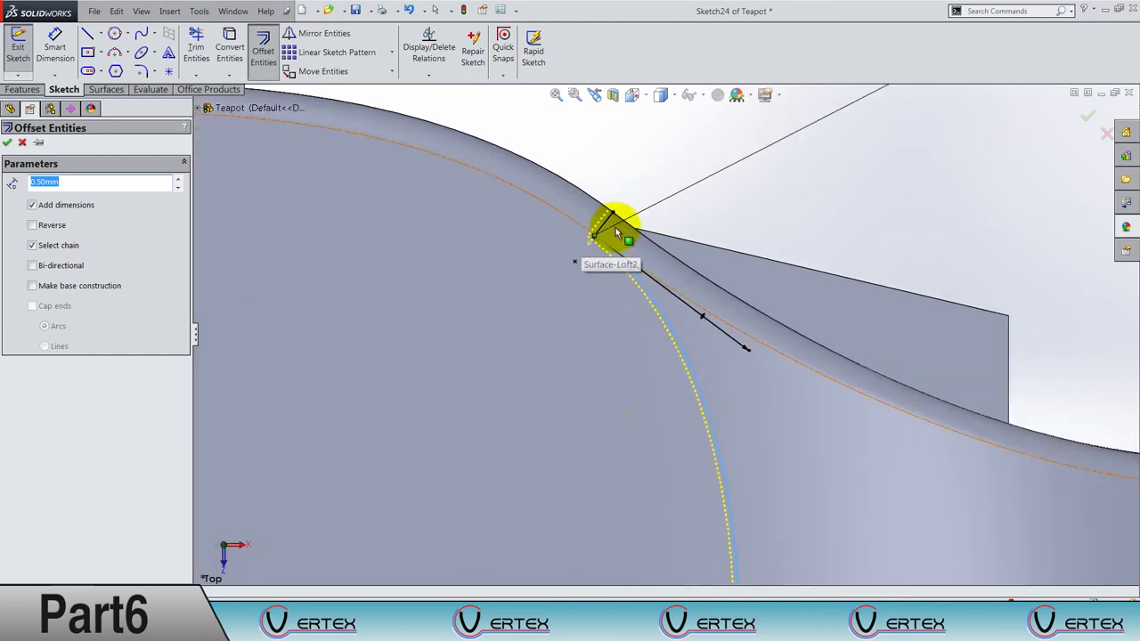
{"action": "scroll", "coordinate": [615, 227], "scroll_direction": "down", "scroll_amount": 2}
{"action": "left_click", "coordinate": [644, 231]}
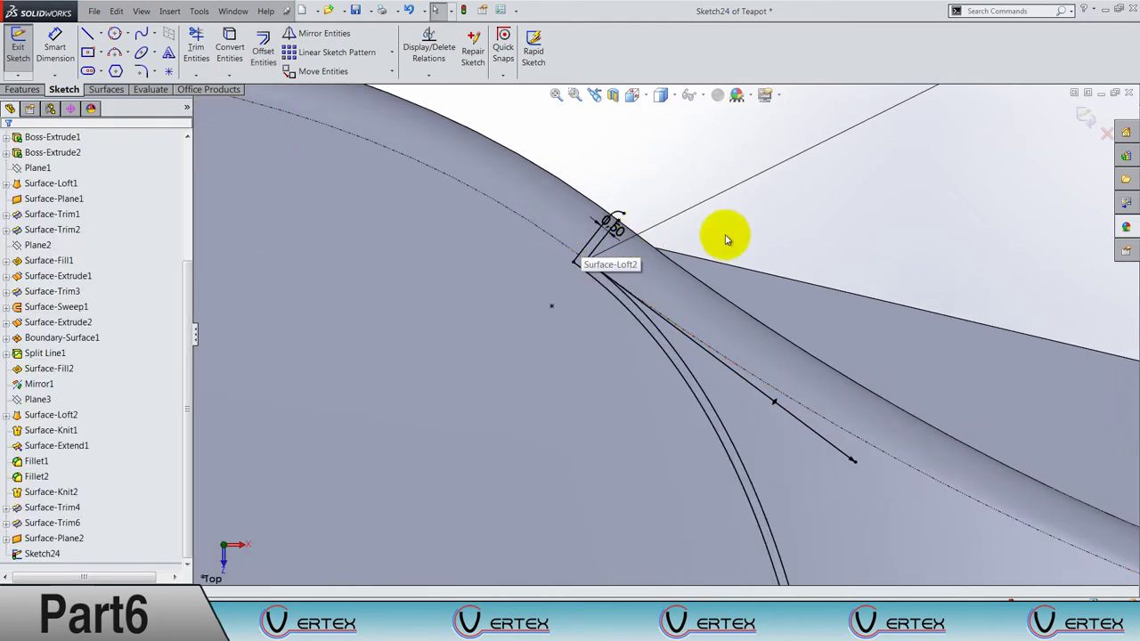
{"action": "left_click", "coordinate": [1085, 116]}
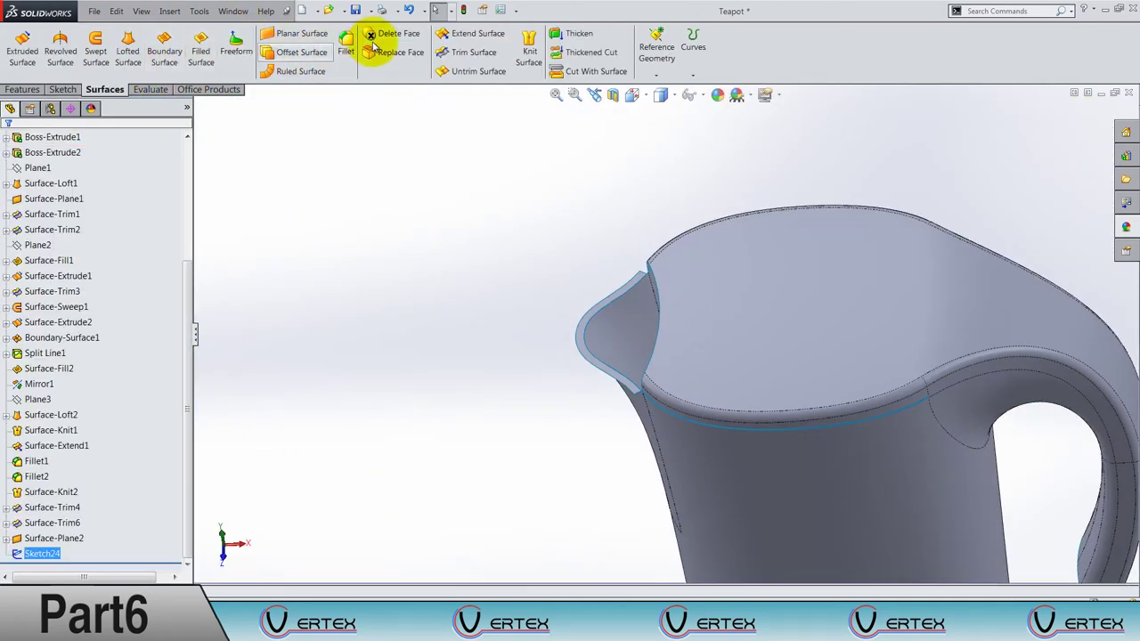
{"action": "left_click", "coordinate": [443, 55]}
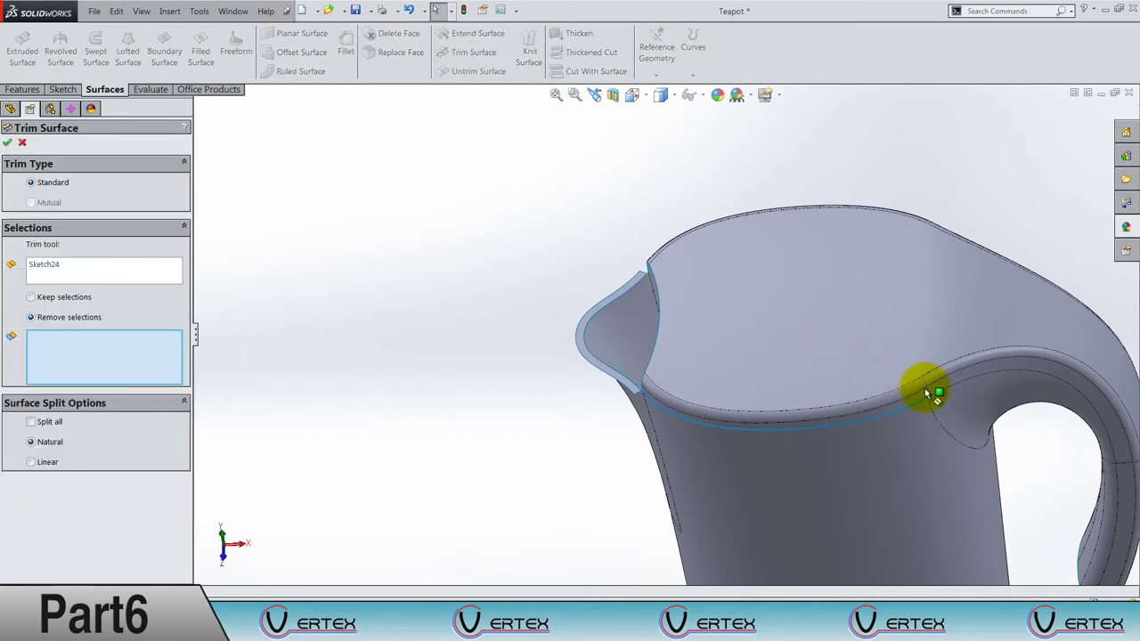
{"action": "scroll", "coordinate": [931, 389], "scroll_direction": "down", "scroll_amount": 3}
{"action": "scroll", "coordinate": [901, 386], "scroll_direction": "down", "scroll_amount": 3}
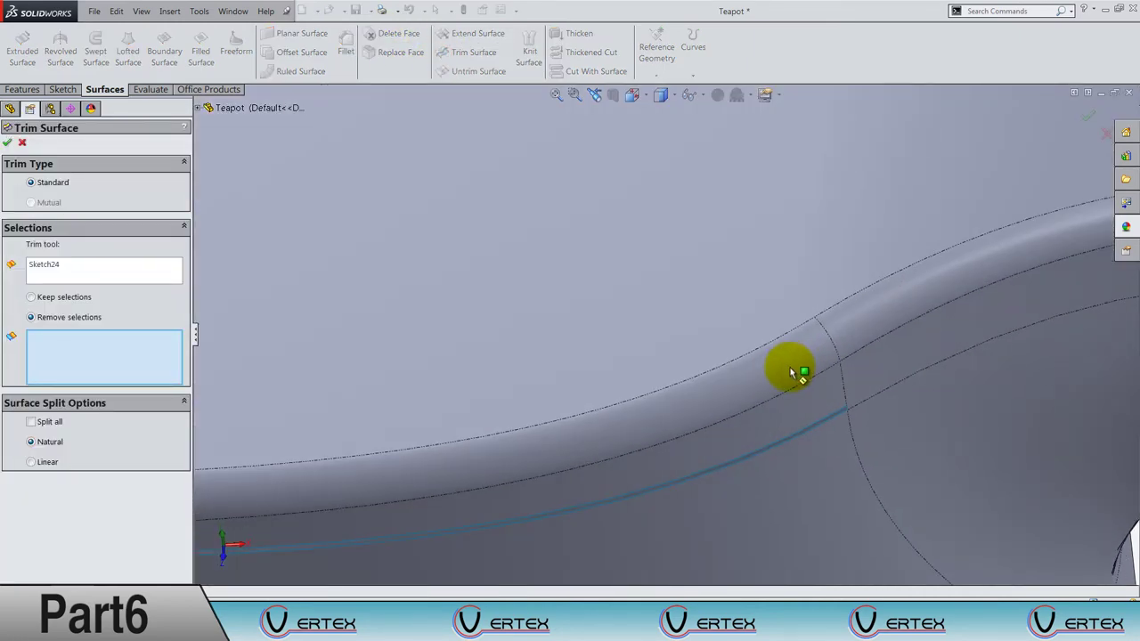
{"action": "left_click", "coordinate": [822, 346]}
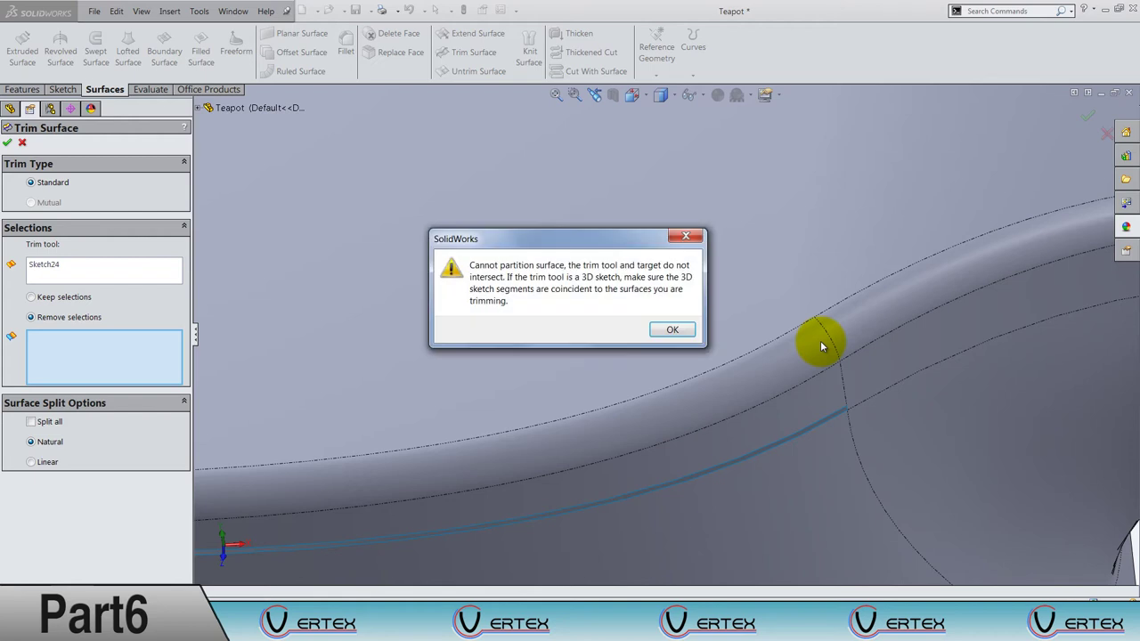
{"action": "key", "text": "Return"}
{"action": "left_click", "coordinate": [34, 297]}
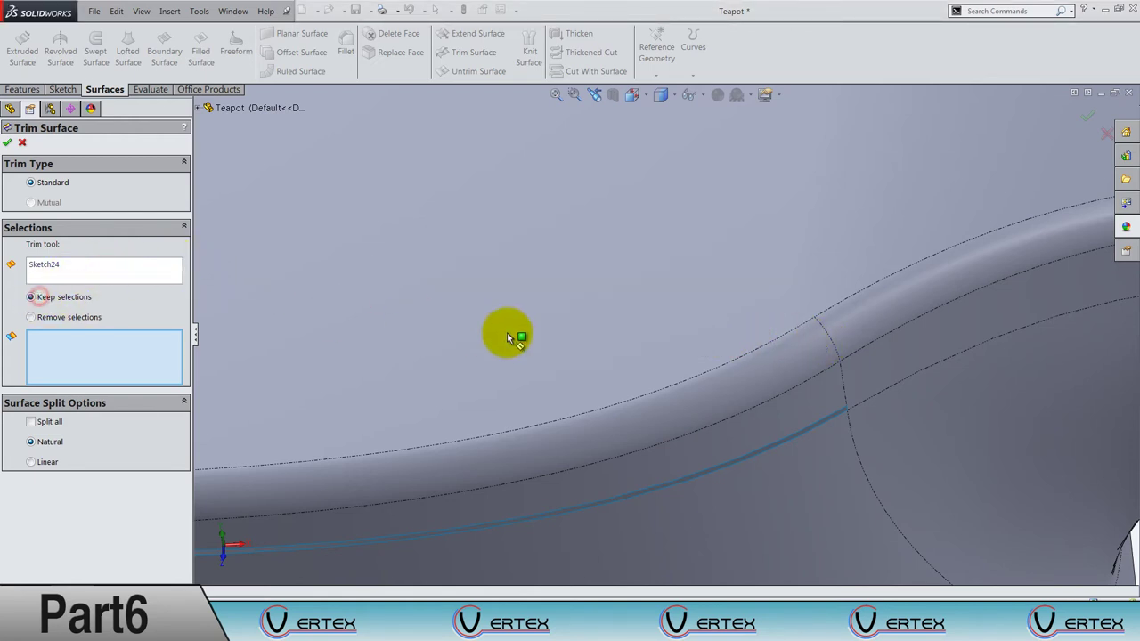
{"action": "left_click", "coordinate": [507, 338]}
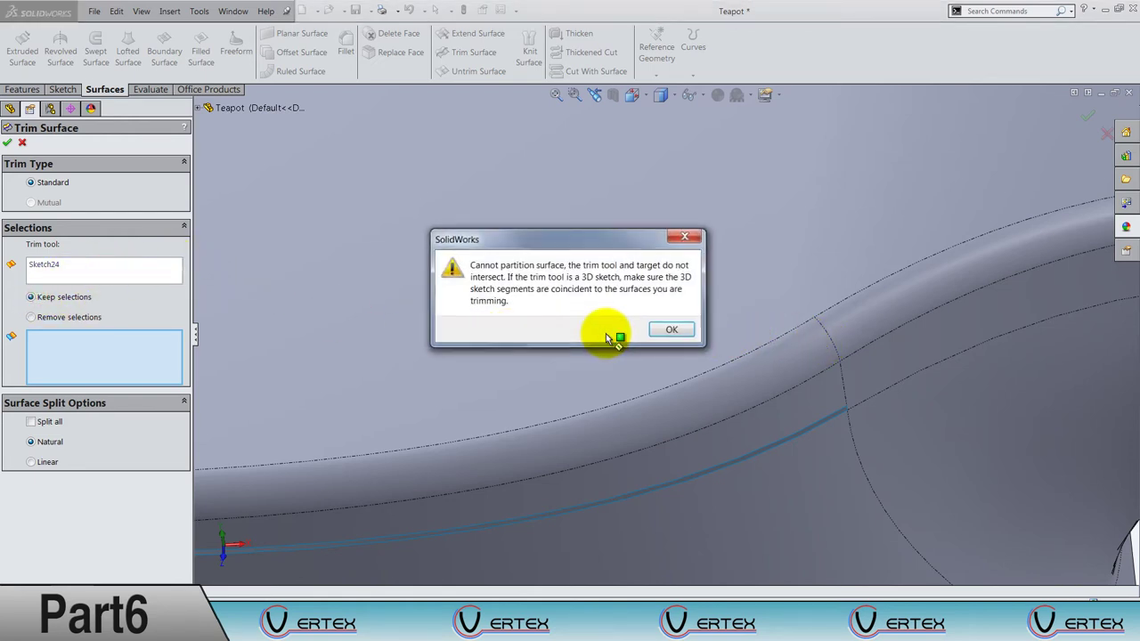
{"action": "key", "text": "Return"}
{"action": "scroll", "coordinate": [606, 338], "scroll_direction": "up", "scroll_amount": 5}
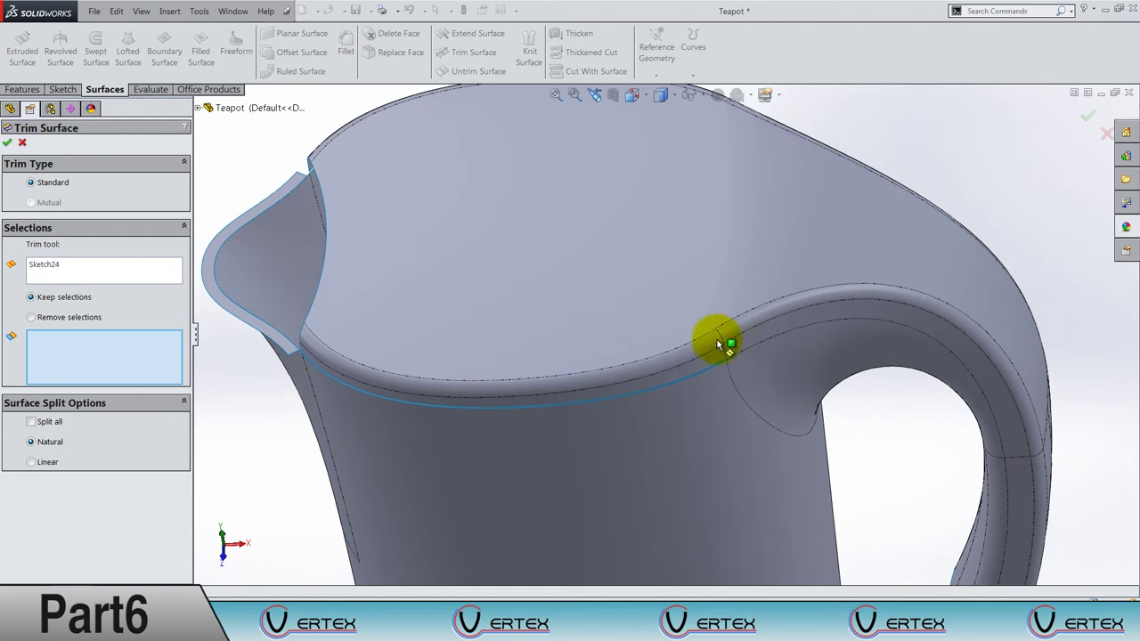
{"action": "scroll", "coordinate": [717, 340], "scroll_direction": "up", "scroll_amount": 5}
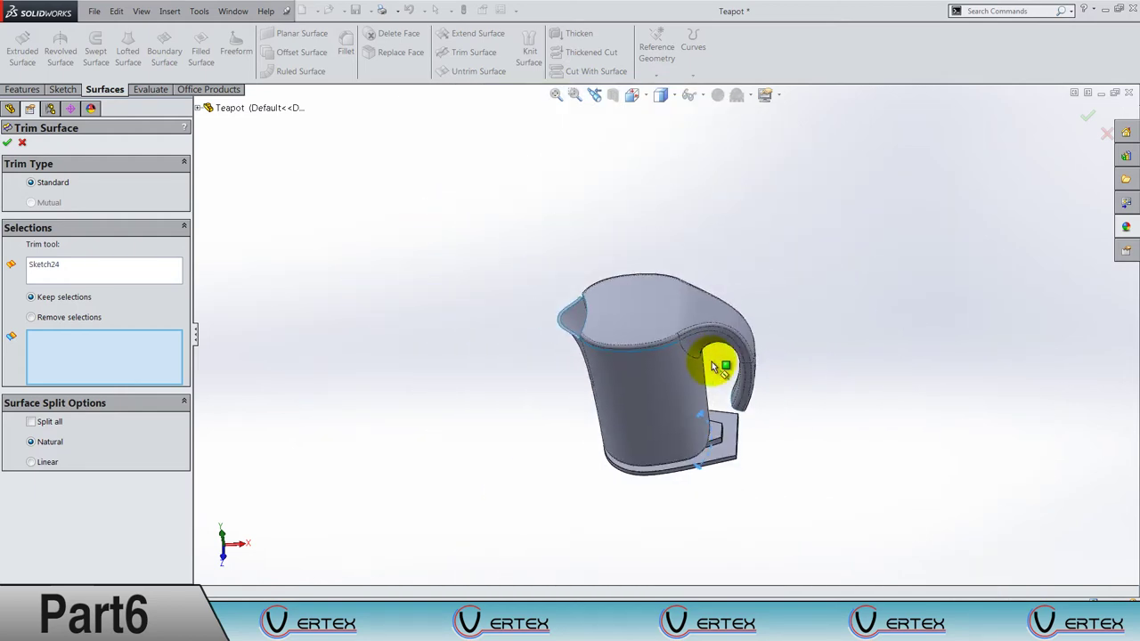
{"action": "scroll", "coordinate": [712, 362], "scroll_direction": "down", "scroll_amount": 3}
{"action": "scroll", "coordinate": [631, 315], "scroll_direction": "down", "scroll_amount": 3}
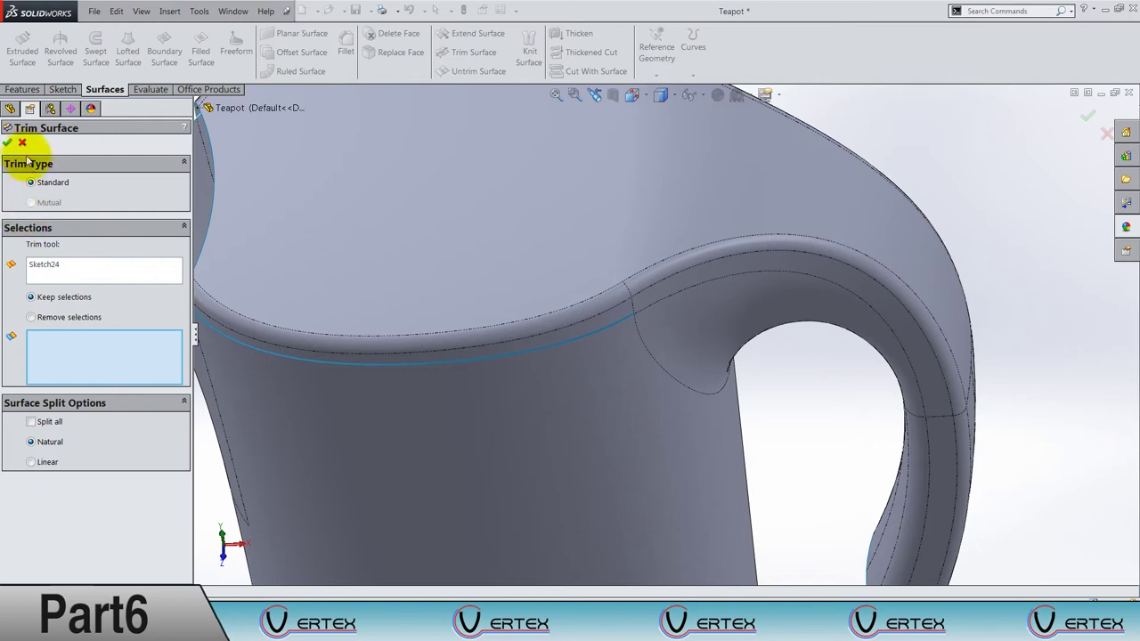
{"action": "left_click", "coordinate": [23, 144]}
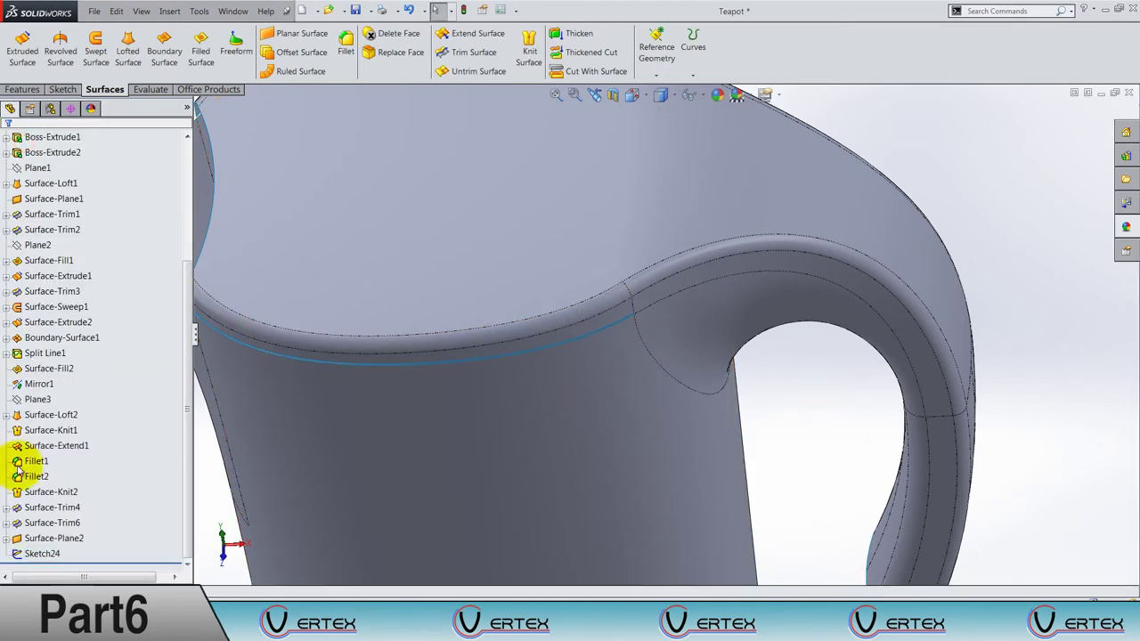
Reopen Sketch24 for editing and view it from the Top, zoomed in.
{"action": "left_click", "coordinate": [34, 538]}
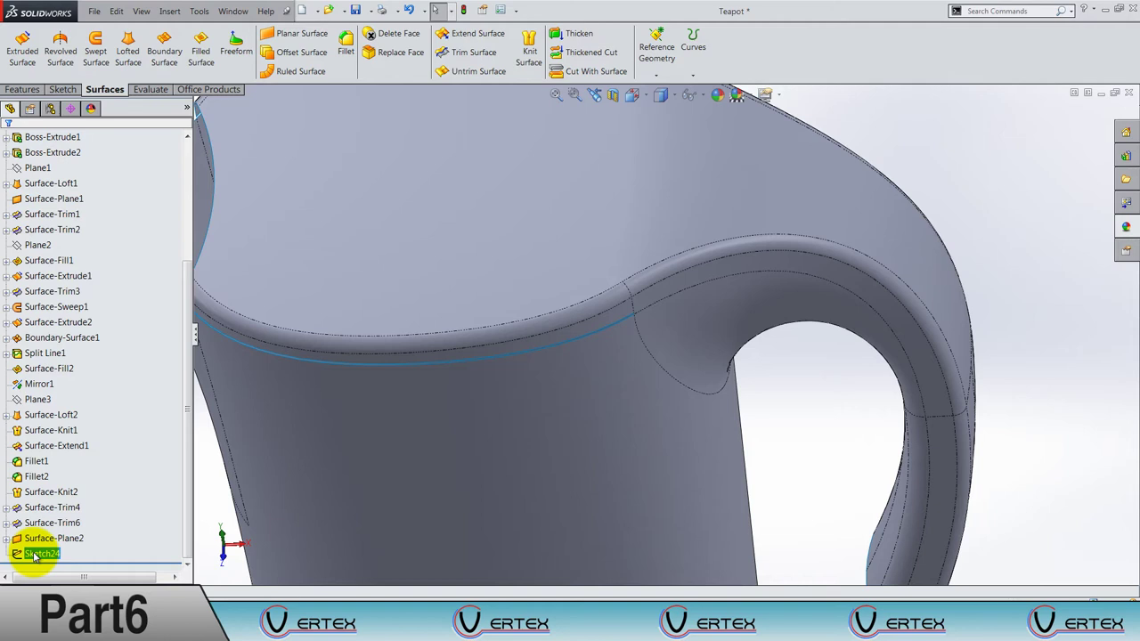
{"action": "right_click", "coordinate": [36, 551]}
{"action": "left_click", "coordinate": [44, 368]}
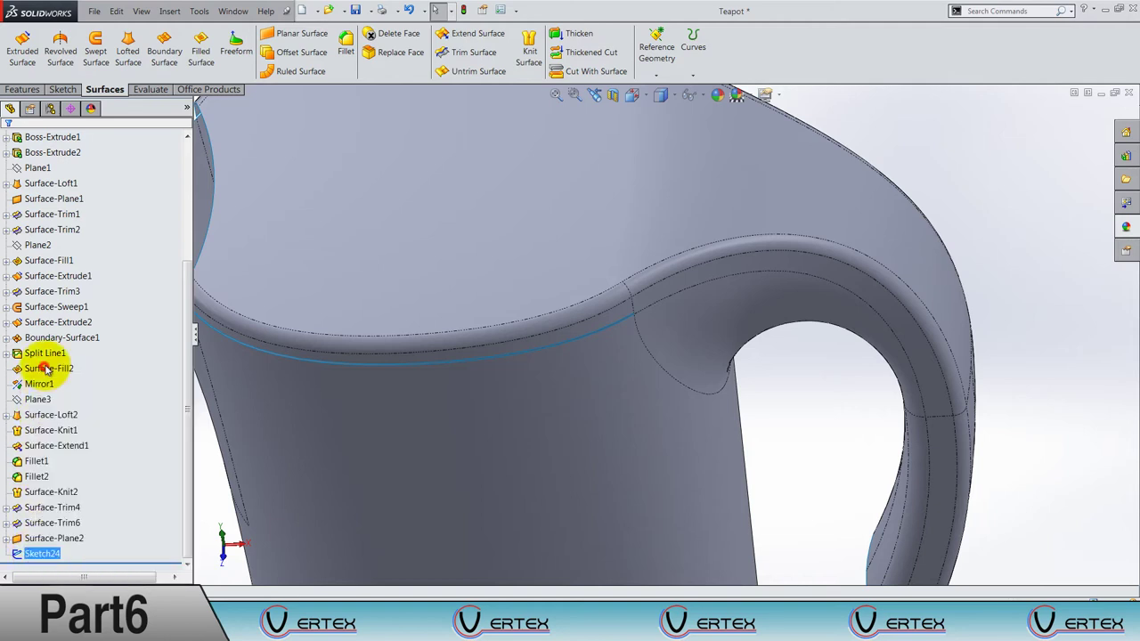
{"action": "left_click", "coordinate": [633, 92]}
{"action": "left_click", "coordinate": [655, 130]}
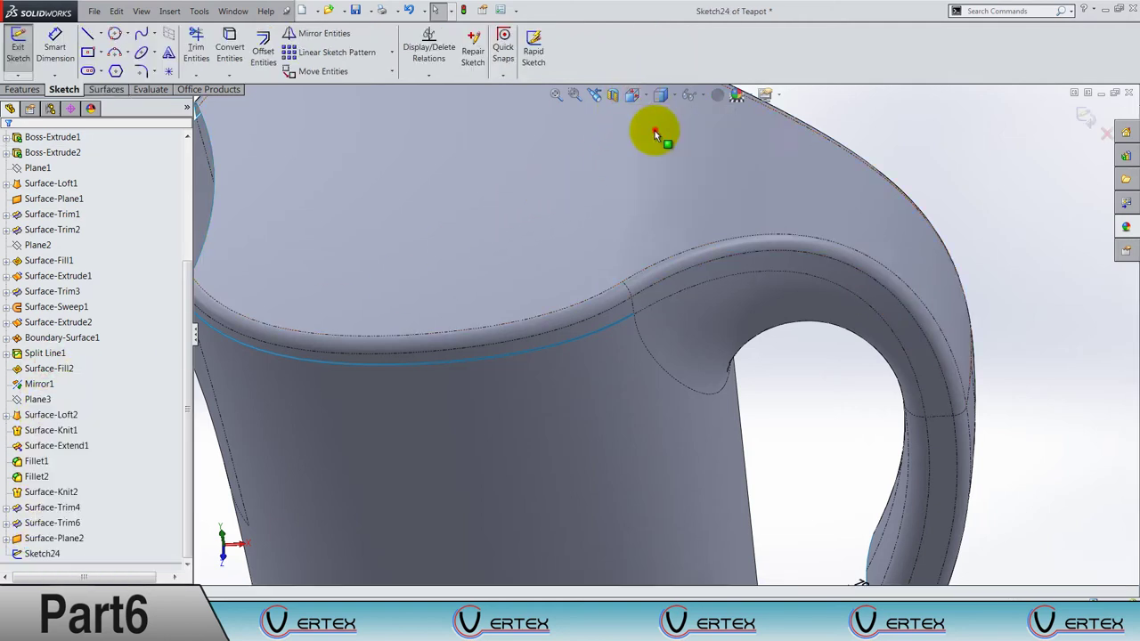
{"action": "scroll", "coordinate": [733, 235], "scroll_direction": "down", "scroll_amount": 3}
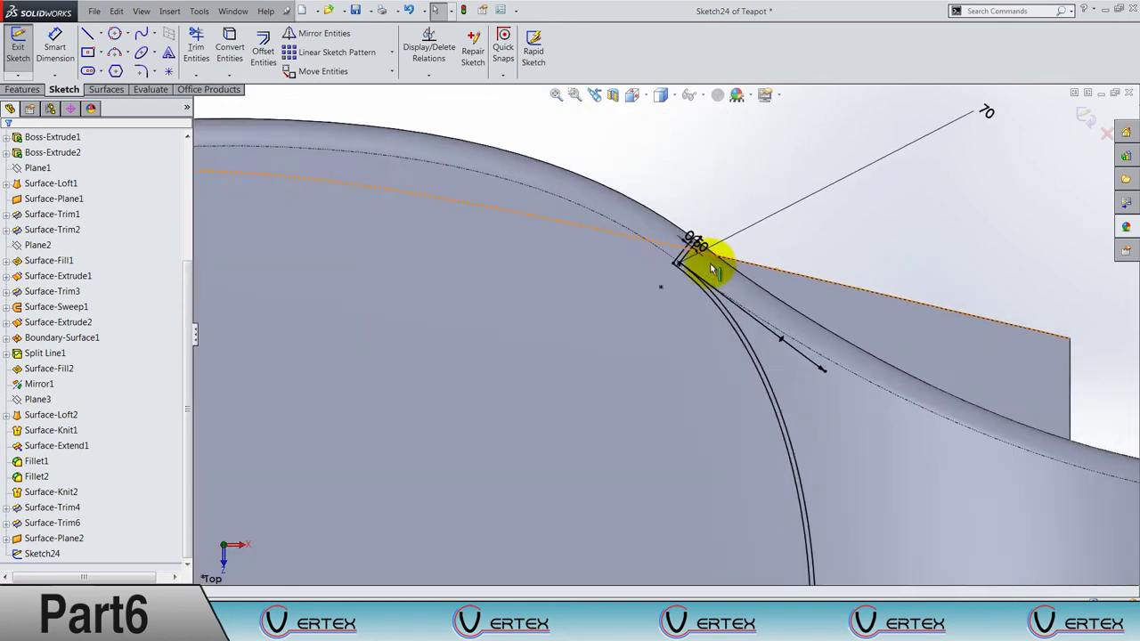
{"action": "scroll", "coordinate": [710, 263], "scroll_direction": "down", "scroll_amount": 3}
{"action": "scroll", "coordinate": [668, 267], "scroll_direction": "down", "scroll_amount": 2}
{"action": "scroll", "coordinate": [647, 272], "scroll_direction": "down", "scroll_amount": 2}
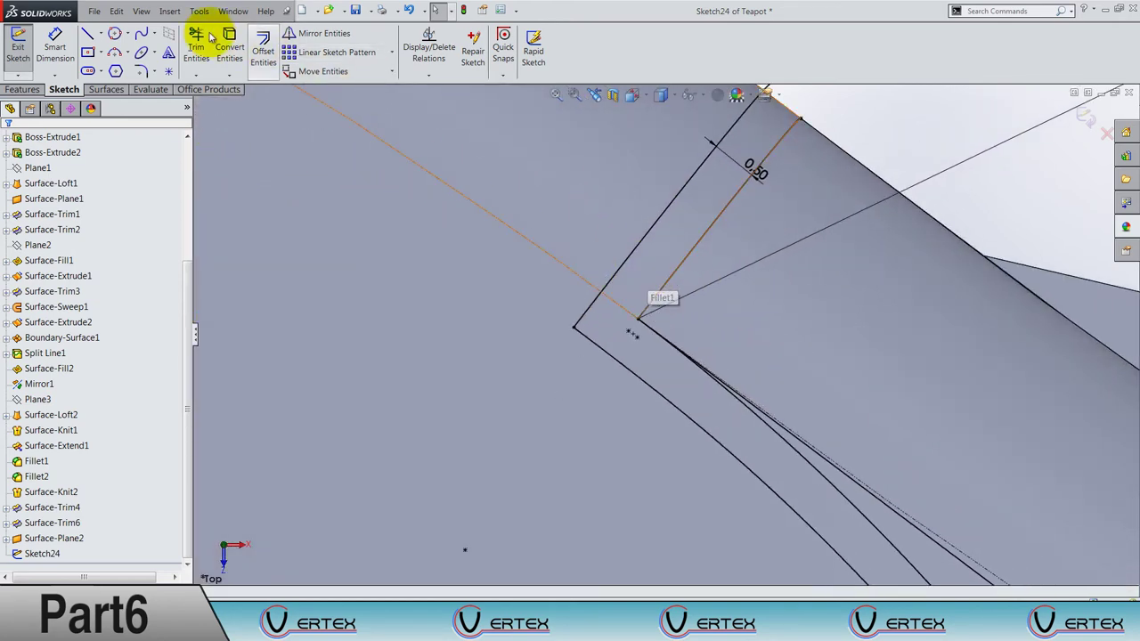
Trim the short lines at the offset corner of Sketch24.
{"action": "left_click", "coordinate": [621, 305]}
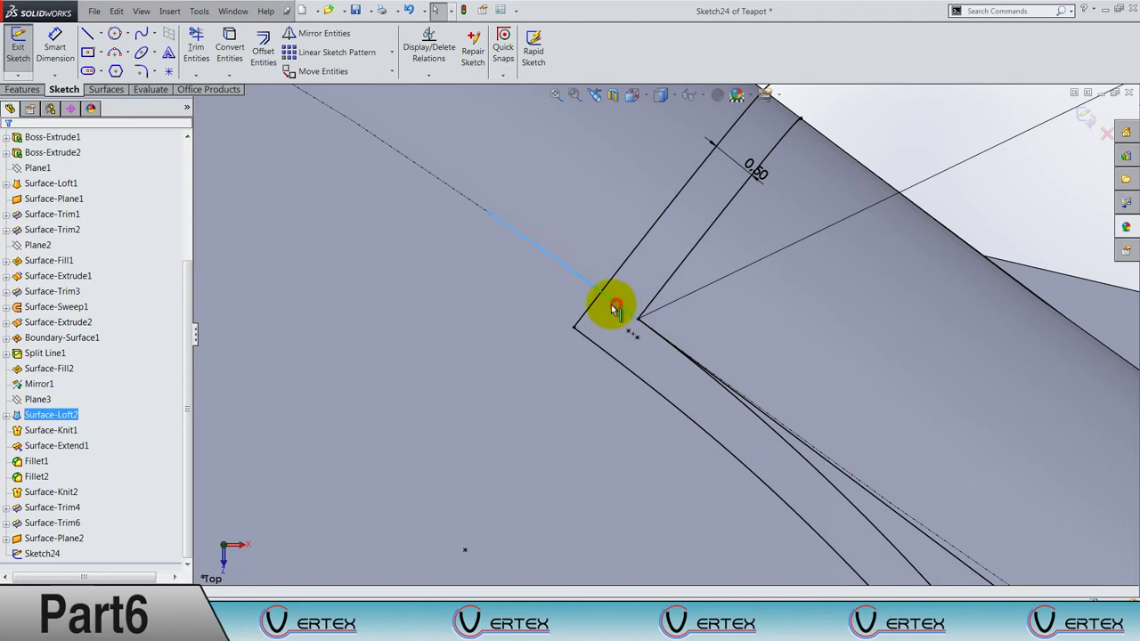
{"action": "left_click", "coordinate": [201, 49]}
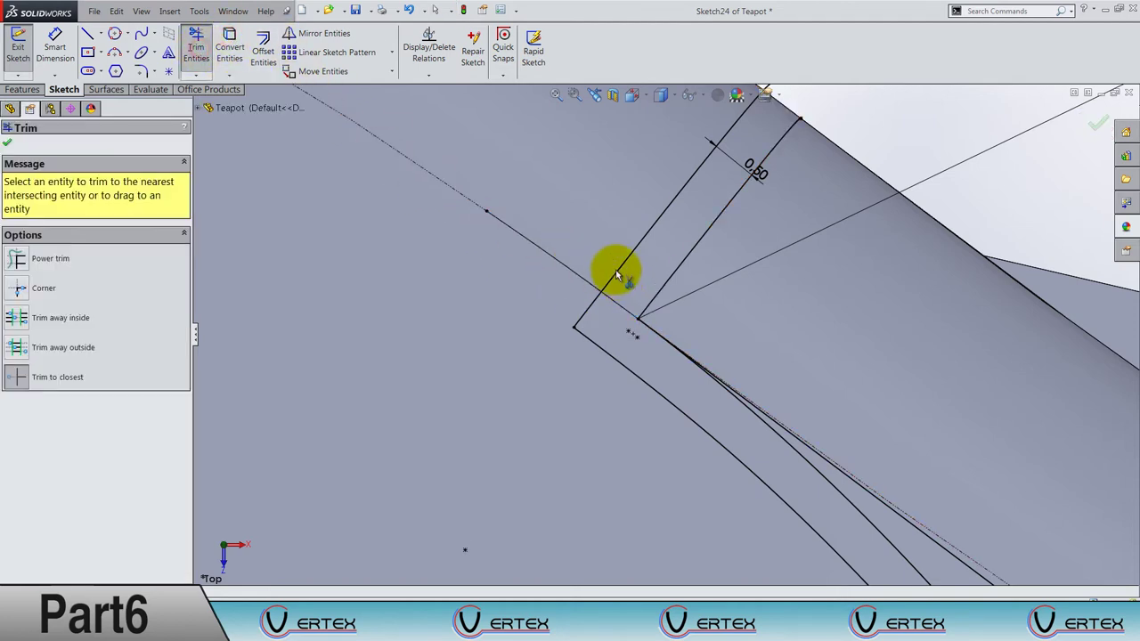
{"action": "mouse_move", "coordinate": [619, 270]}
{"action": "left_mouse_down"}
{"action": "mouse_move", "coordinate": [659, 283]}
{"action": "mouse_move", "coordinate": [588, 279]}
{"action": "mouse_move", "coordinate": [664, 301]}
{"action": "left_mouse_up"}
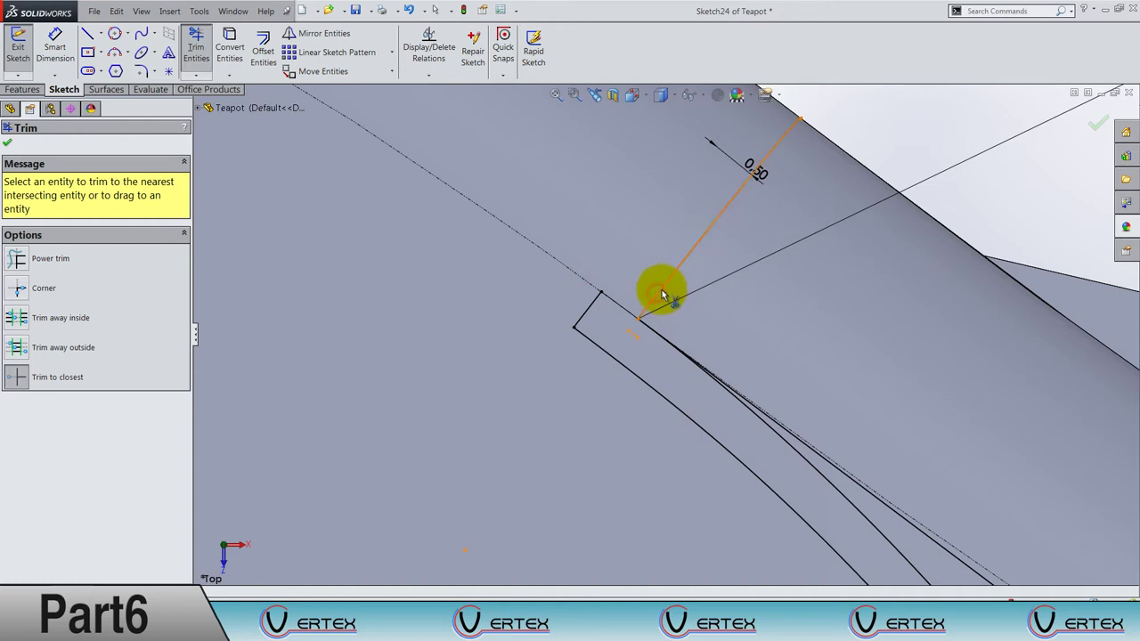
{"action": "left_click", "coordinate": [661, 294]}
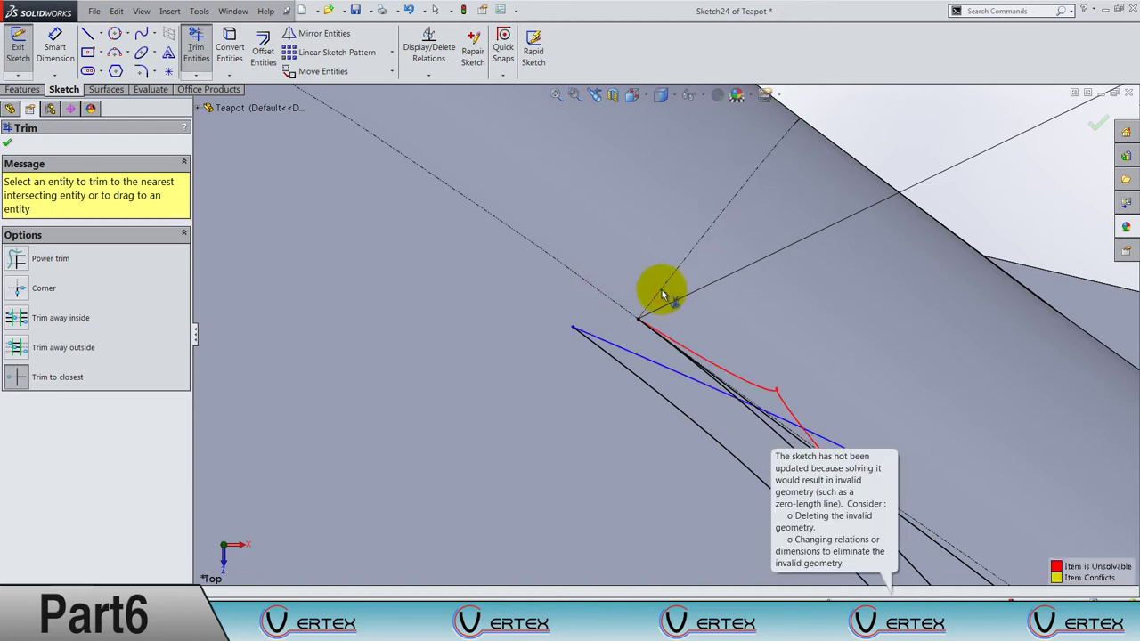
Undo the trim and the previous sketch edit that broke Sketch24.
{"action": "left_click", "coordinate": [409, 10]}
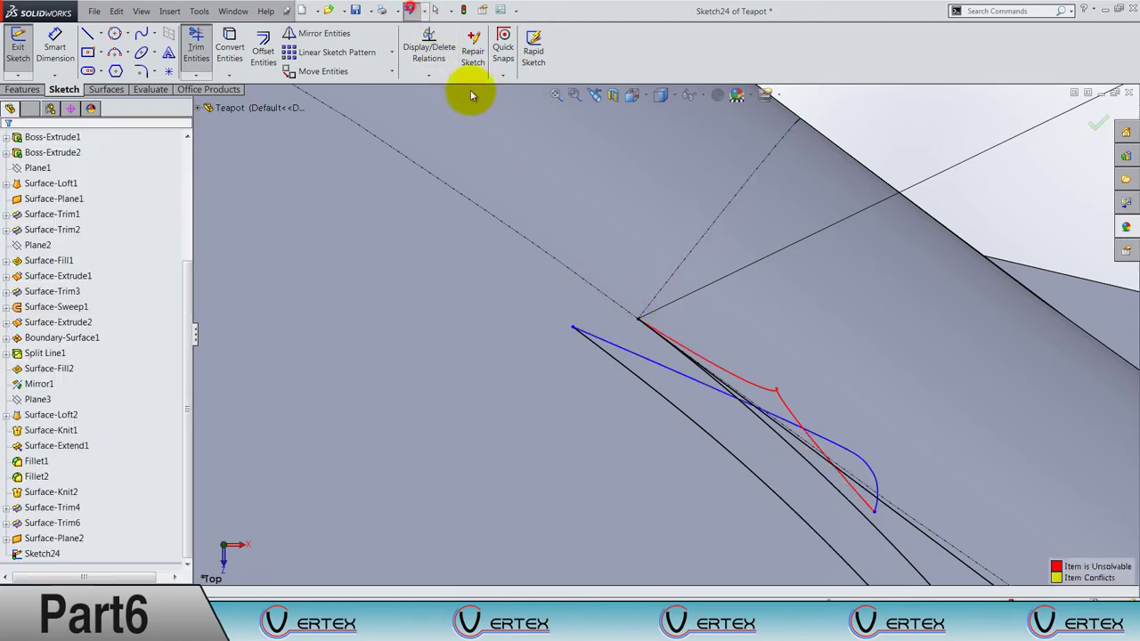
{"action": "scroll", "coordinate": [693, 287], "scroll_direction": "down", "scroll_amount": 2}
{"action": "scroll", "coordinate": [692, 292], "scroll_direction": "up", "scroll_amount": 1}
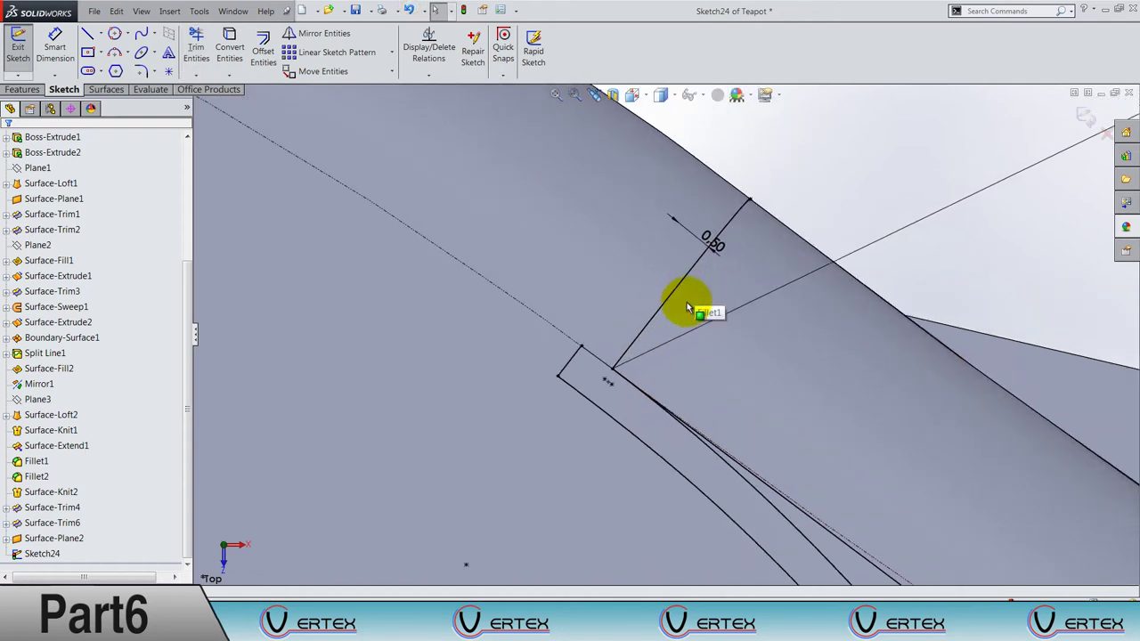
{"action": "scroll", "coordinate": [764, 178], "scroll_direction": "down", "scroll_amount": 1}
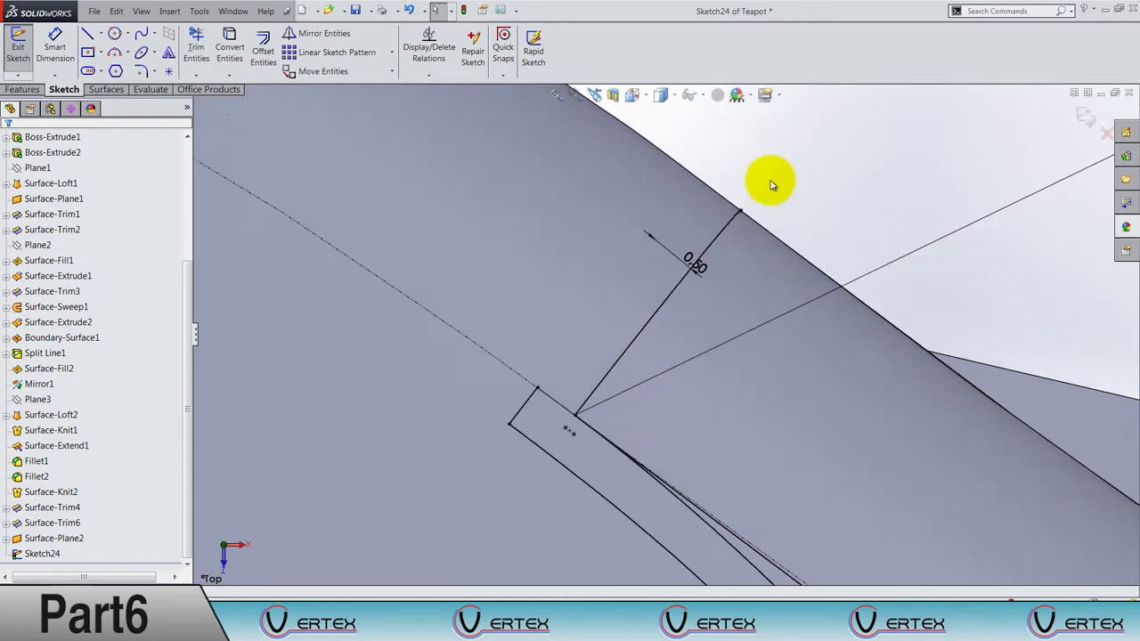
{"action": "scroll", "coordinate": [734, 259], "scroll_direction": "down", "scroll_amount": 2}
{"action": "scroll", "coordinate": [688, 290], "scroll_direction": "down", "scroll_amount": 2}
{"action": "scroll", "coordinate": [688, 290], "scroll_direction": "down", "scroll_amount": 1}
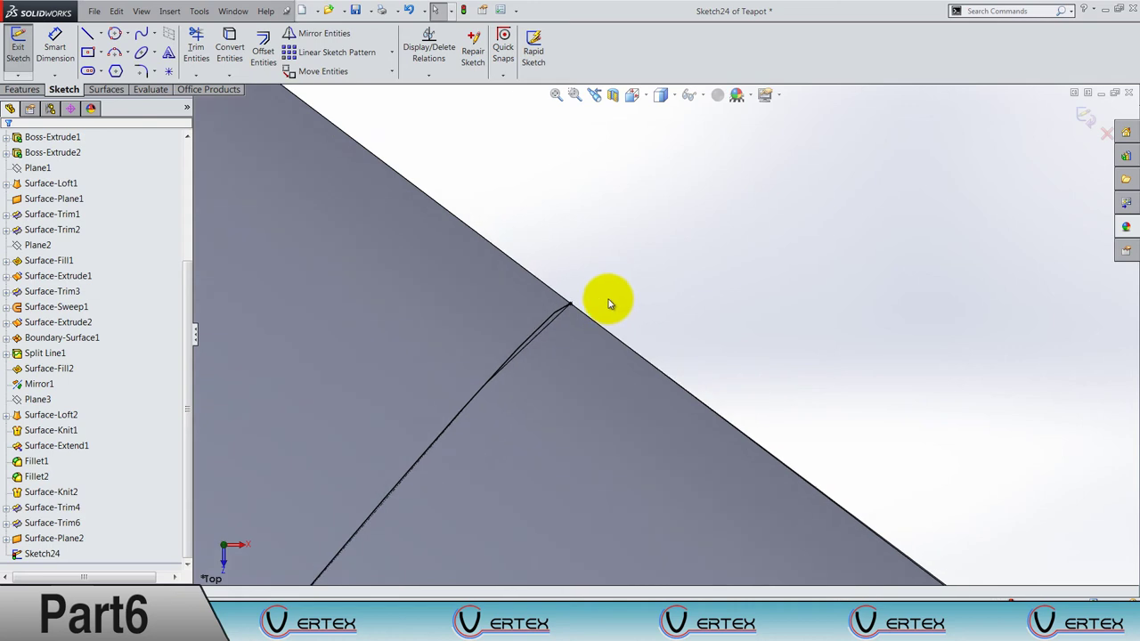
{"action": "scroll", "coordinate": [606, 301], "scroll_direction": "up", "scroll_amount": 2}
{"action": "scroll", "coordinate": [589, 310], "scroll_direction": "up", "scroll_amount": 2}
{"action": "scroll", "coordinate": [590, 305], "scroll_direction": "up", "scroll_amount": 3}
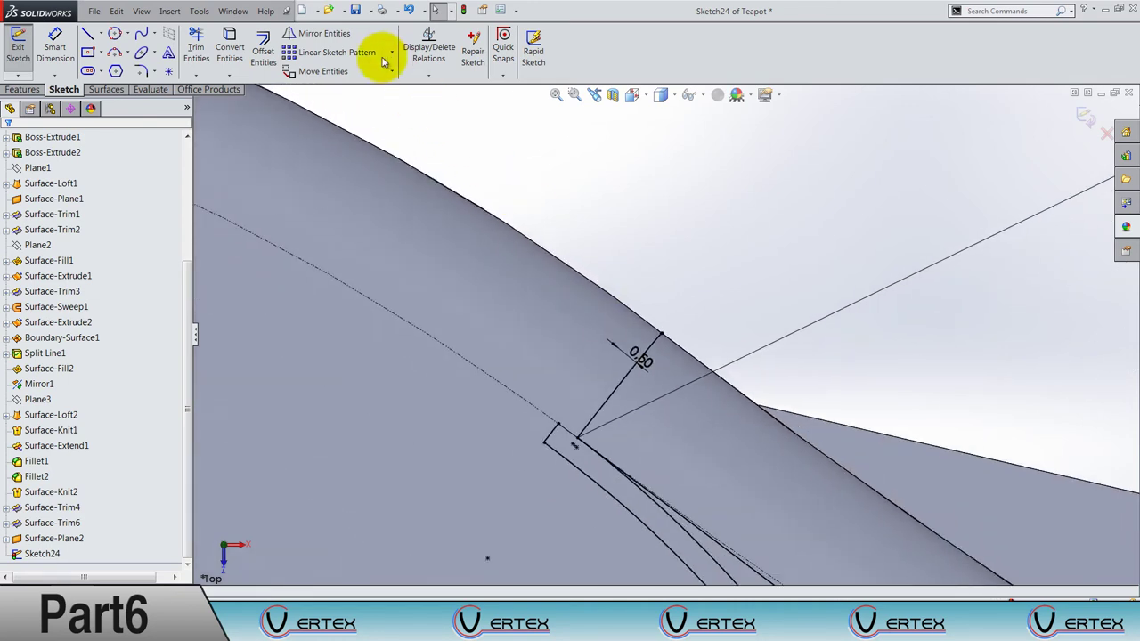
{"action": "left_click", "coordinate": [408, 13]}
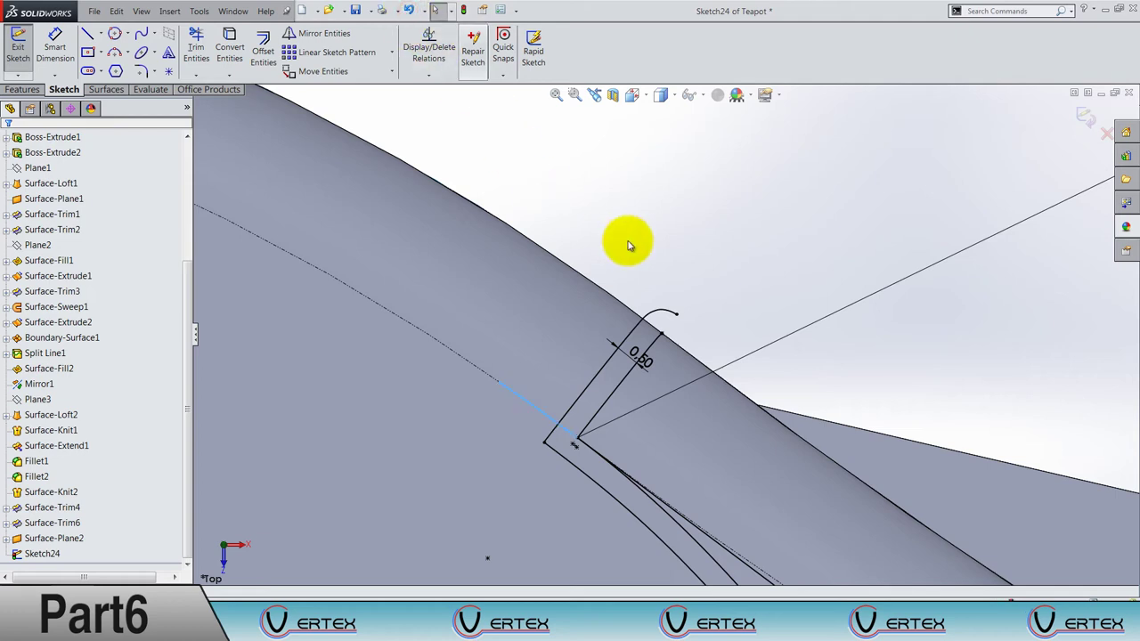
{"action": "left_click", "coordinate": [547, 143]}
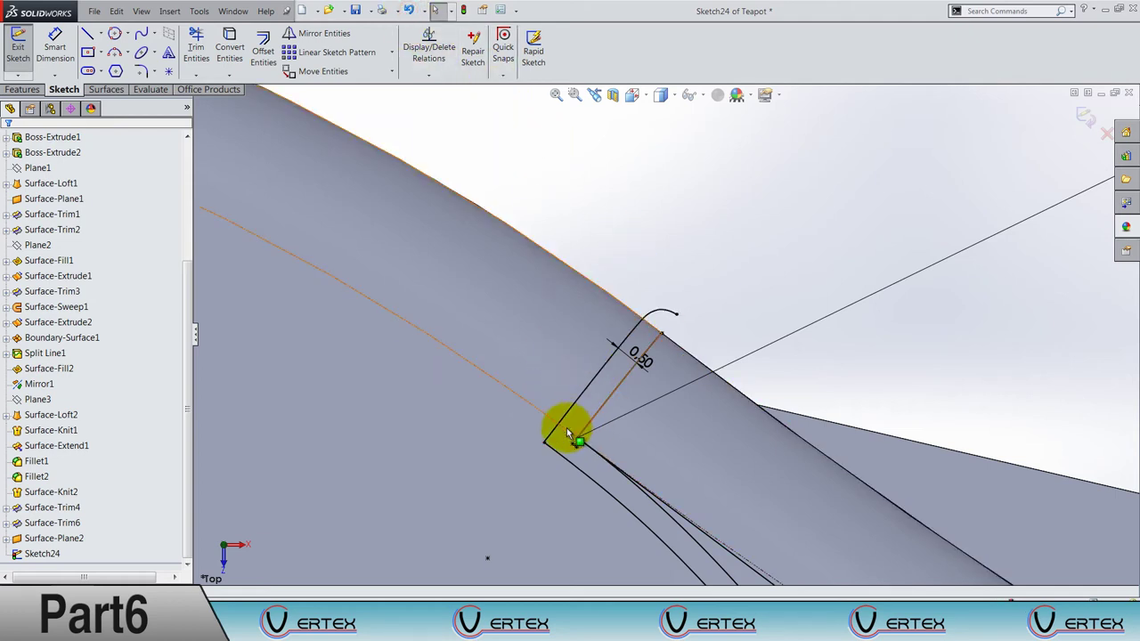
Try deleting the corner point where the offset lines meet.
{"action": "scroll", "coordinate": [564, 445], "scroll_direction": "down", "scroll_amount": 3}
{"action": "scroll", "coordinate": [539, 450], "scroll_direction": "down", "scroll_amount": 5}
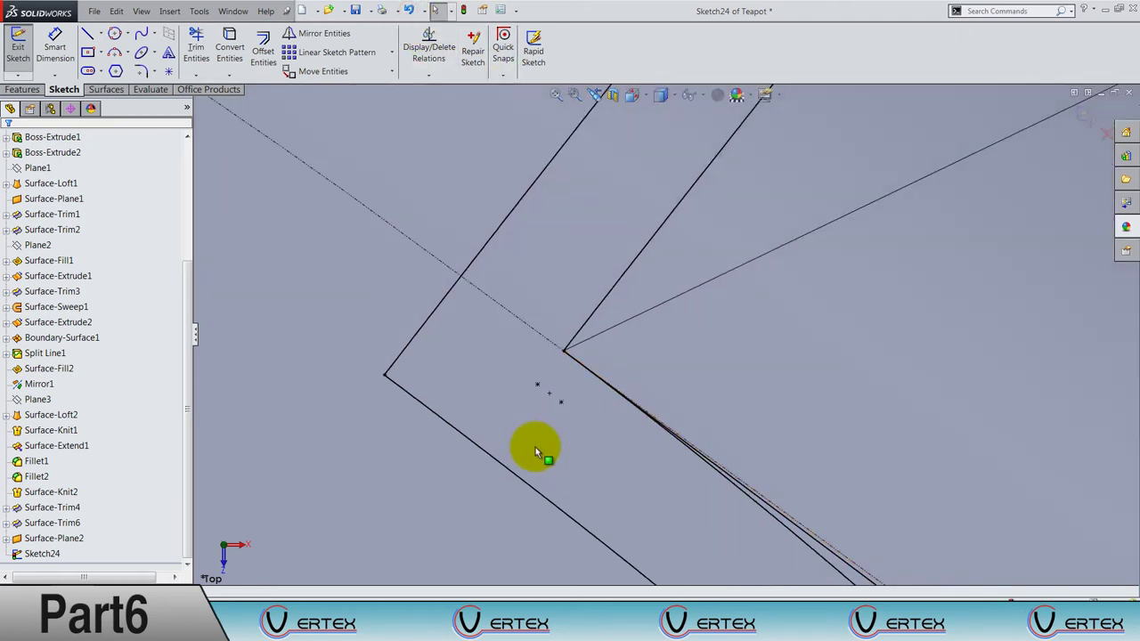
{"action": "left_click", "coordinate": [562, 405]}
{"action": "key", "text": "Delete"}
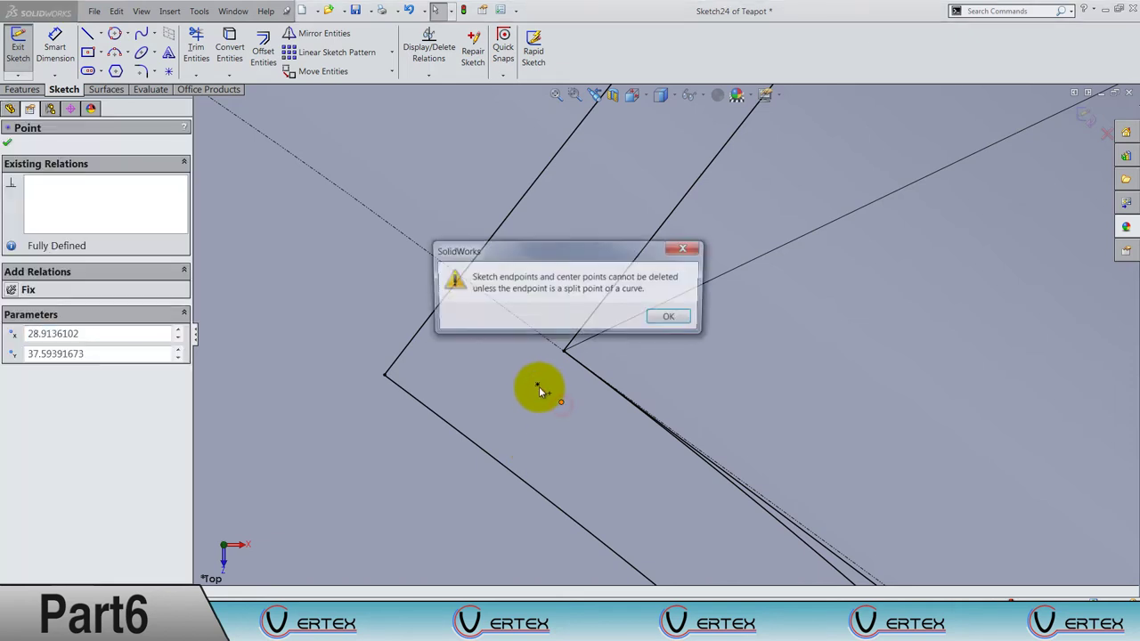
Drag the offset line's upper end onto the teapot's outer edge.
{"action": "scroll", "coordinate": [538, 388], "scroll_direction": "up", "scroll_amount": 2}
{"action": "scroll", "coordinate": [538, 387], "scroll_direction": "up", "scroll_amount": 2}
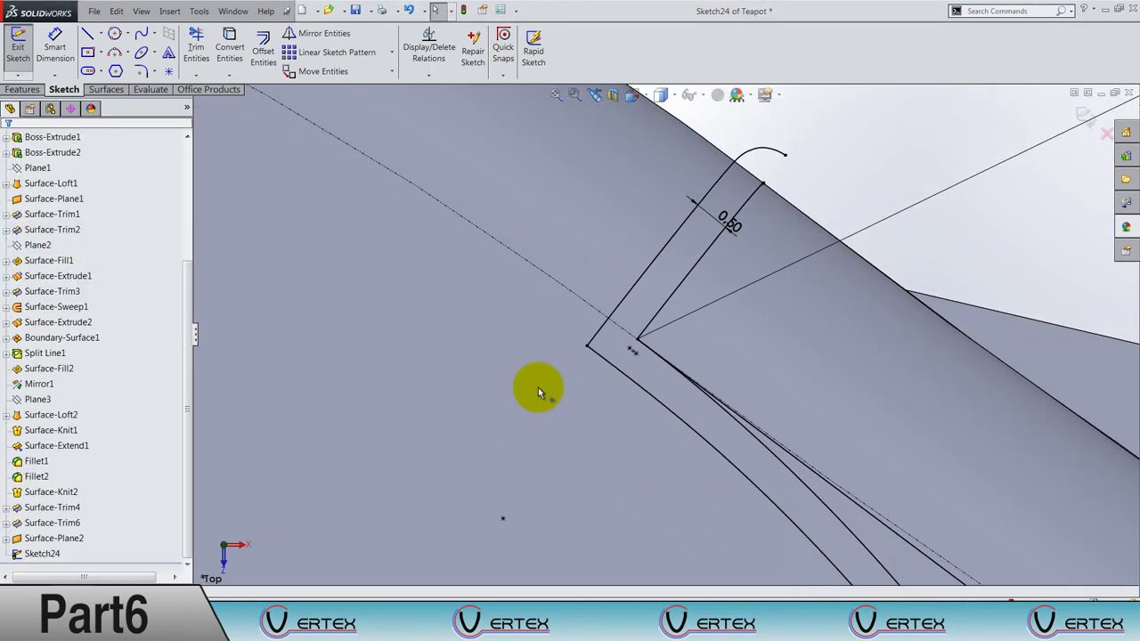
{"action": "scroll", "coordinate": [543, 389], "scroll_direction": "up", "scroll_amount": 2}
{"action": "scroll", "coordinate": [724, 270], "scroll_direction": "down", "scroll_amount": 2}
{"action": "scroll", "coordinate": [729, 233], "scroll_direction": "down", "scroll_amount": 2}
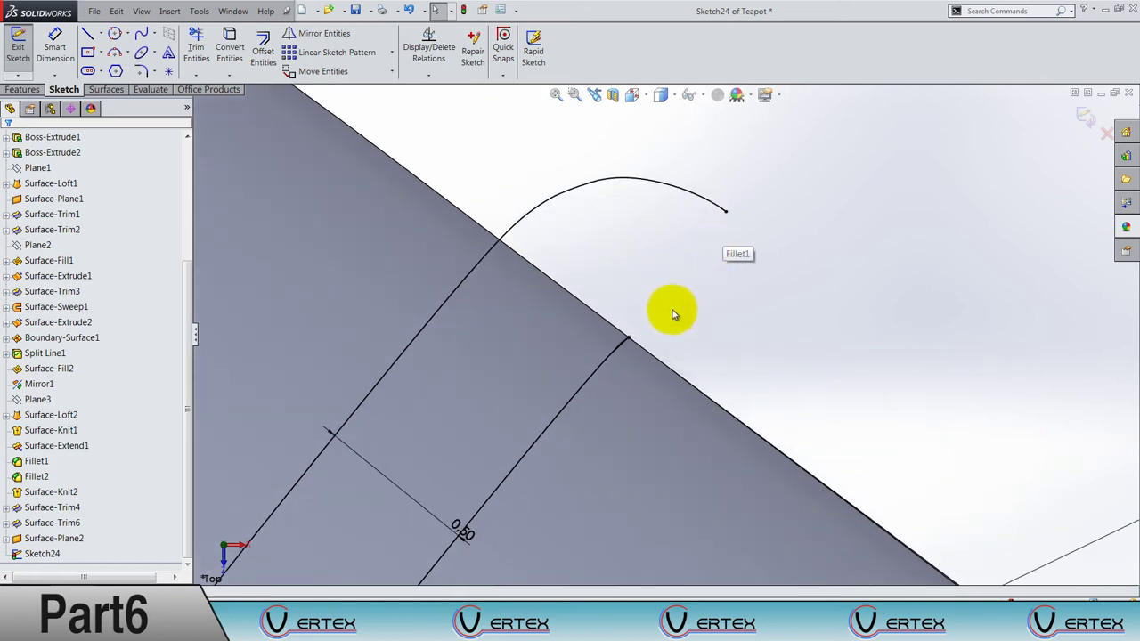
{"action": "left_click", "coordinate": [627, 339]}
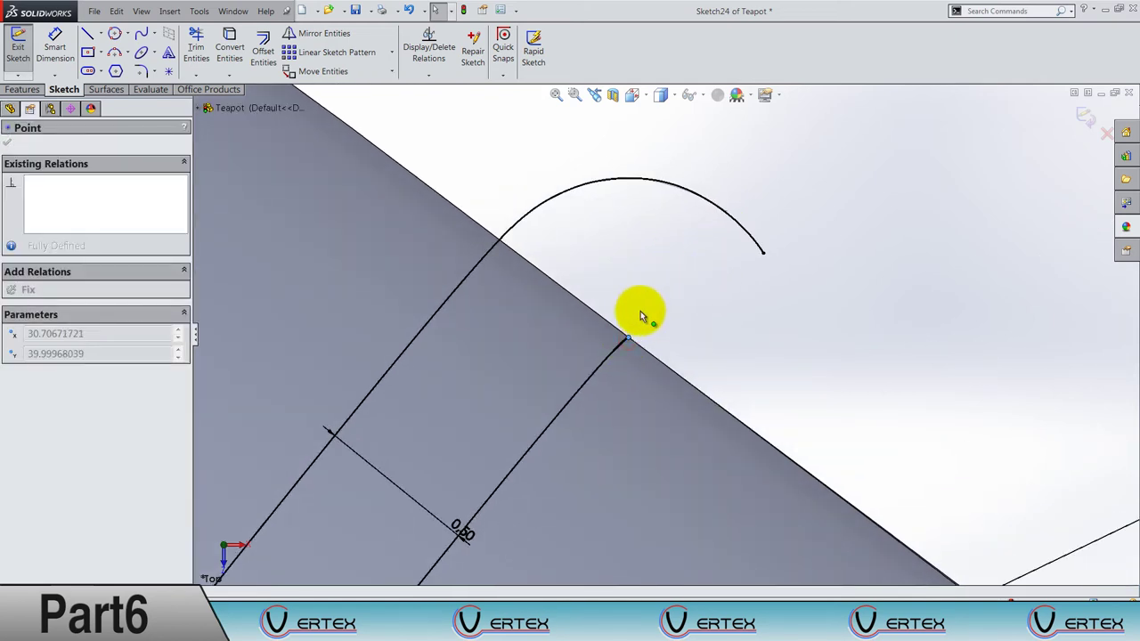
{"action": "left_click", "coordinate": [671, 322]}
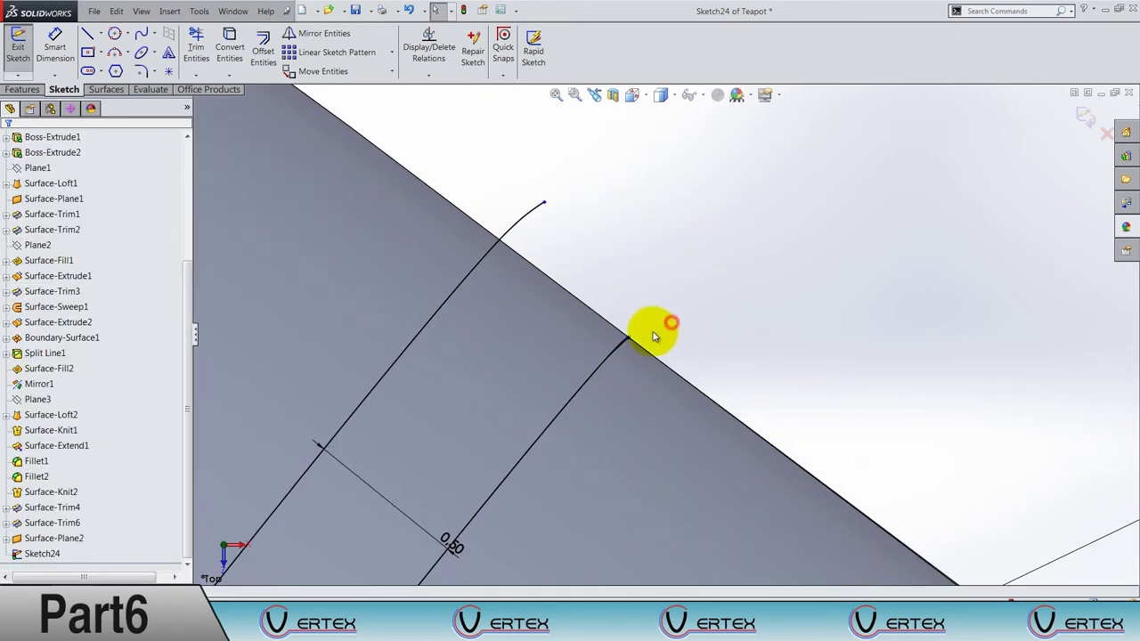
{"action": "scroll", "coordinate": [638, 354], "scroll_direction": "down", "scroll_amount": 2}
{"action": "mouse_move", "coordinate": [631, 339]}
{"action": "left_mouse_down"}
{"action": "mouse_move", "coordinate": [665, 328]}
{"action": "mouse_move", "coordinate": [639, 328]}
{"action": "left_mouse_up"}
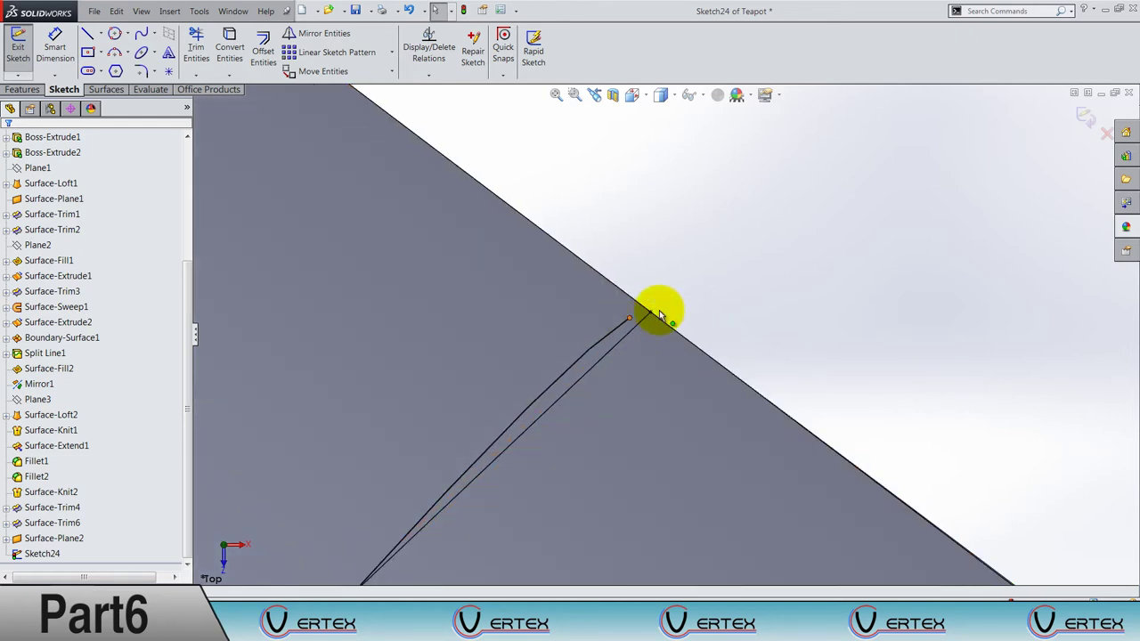
Try deleting the line's upper endpoint, dismiss the warning, then select the teapot edge and adjacent line.
{"action": "left_click", "coordinate": [652, 312]}
{"action": "key", "text": "Delete"}
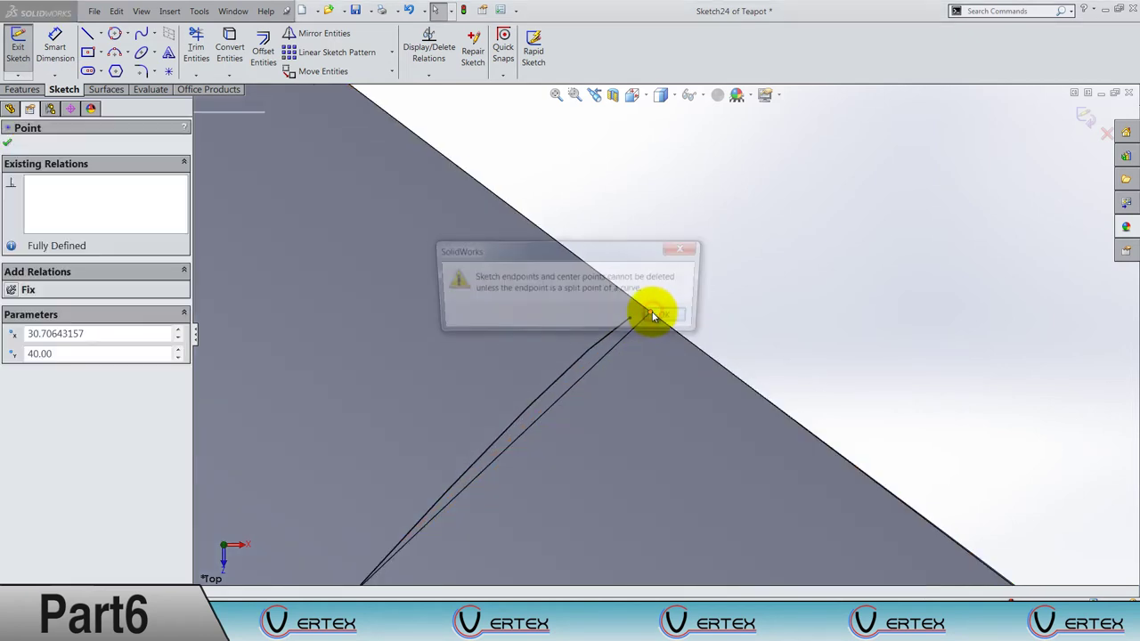
{"action": "left_click", "coordinate": [661, 312]}
{"action": "left_click", "coordinate": [677, 290]}
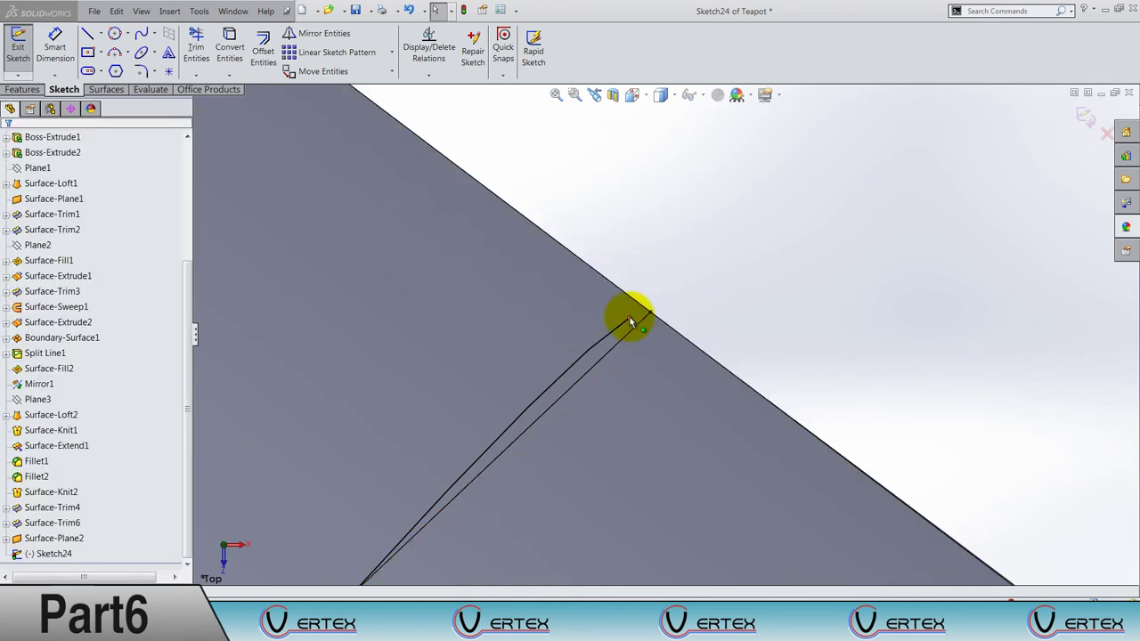
{"action": "left_click", "coordinate": [630, 320]}
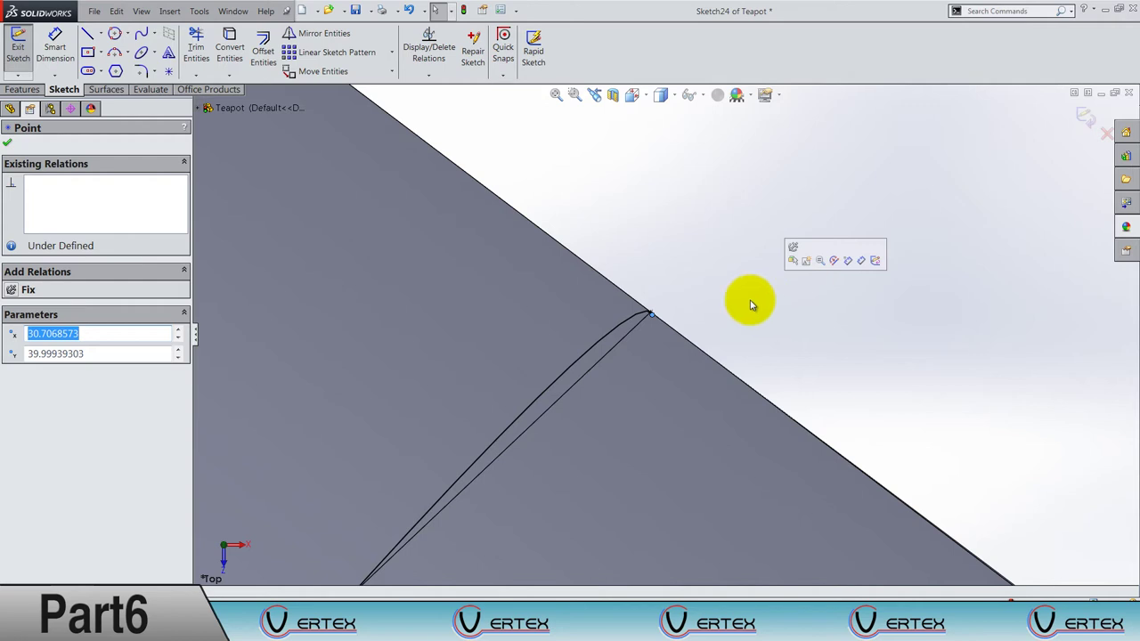
{"action": "left_click", "coordinate": [670, 312]}
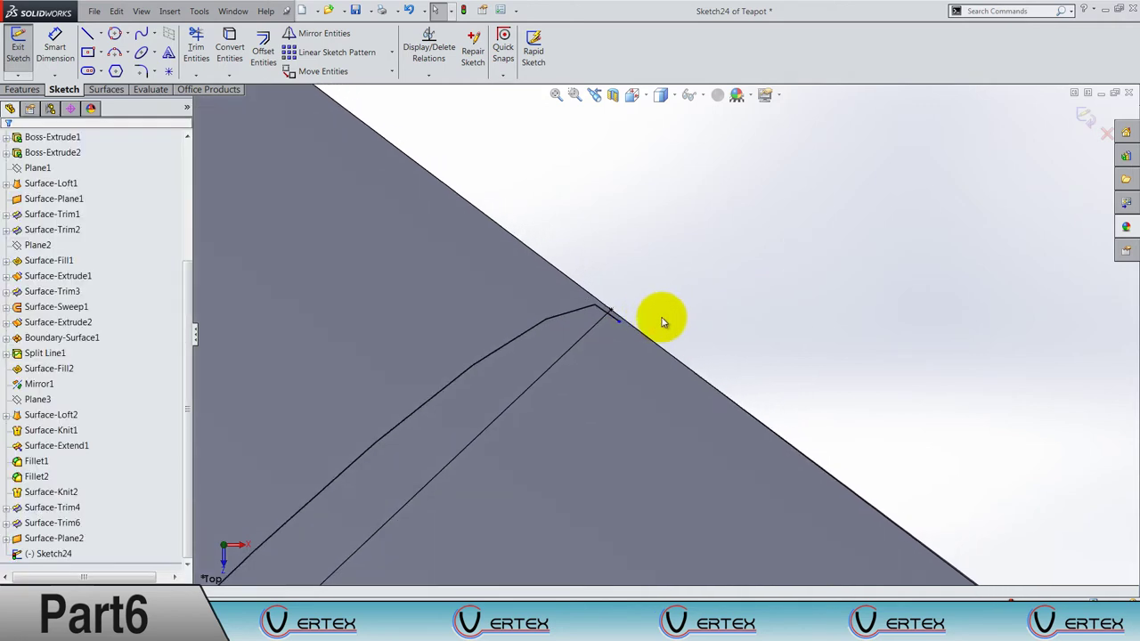
{"action": "left_click", "coordinate": [622, 321]}
{"action": "left_click", "coordinate": [410, 12]}
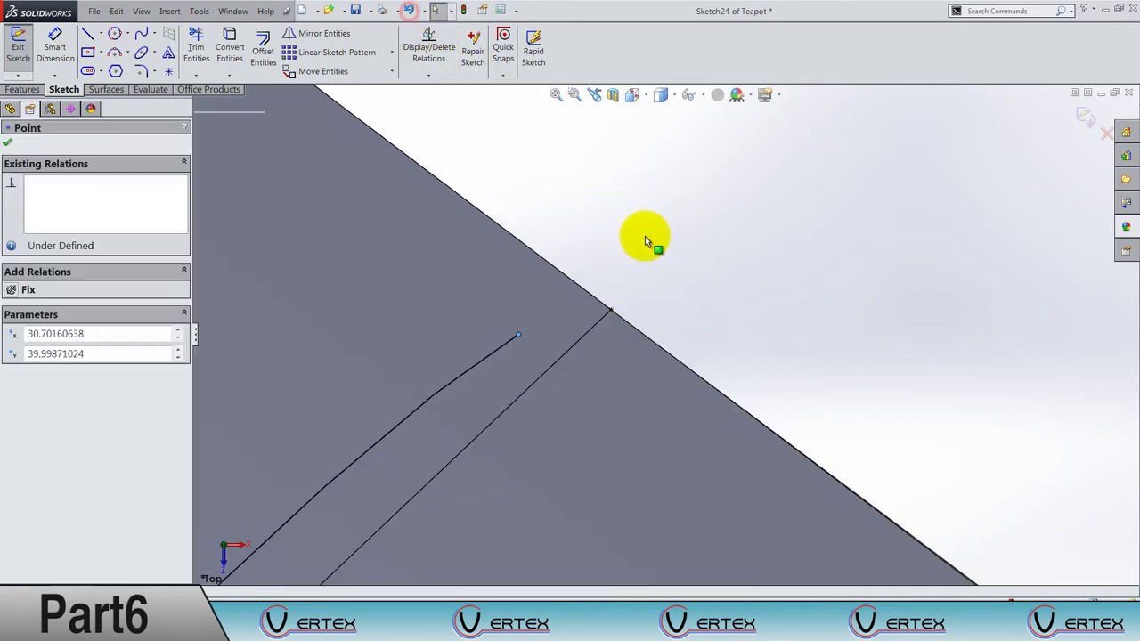
{"action": "left_click", "coordinate": [645, 239]}
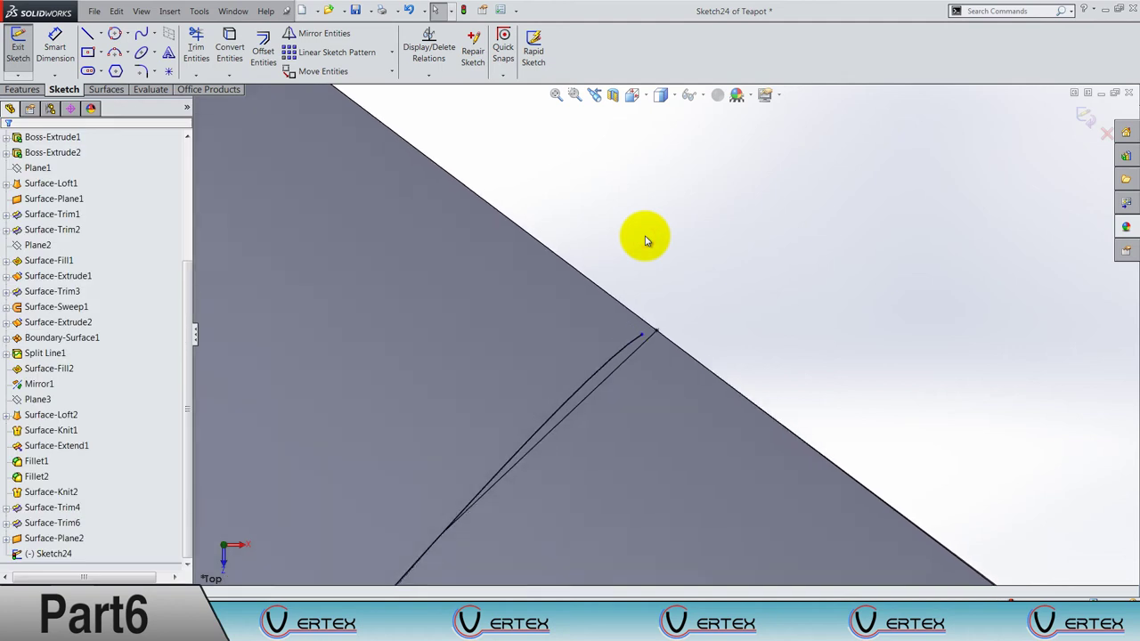
{"action": "scroll", "coordinate": [682, 272], "scroll_direction": "up", "scroll_amount": 3}
{"action": "scroll", "coordinate": [705, 351], "scroll_direction": "up", "scroll_amount": 1}
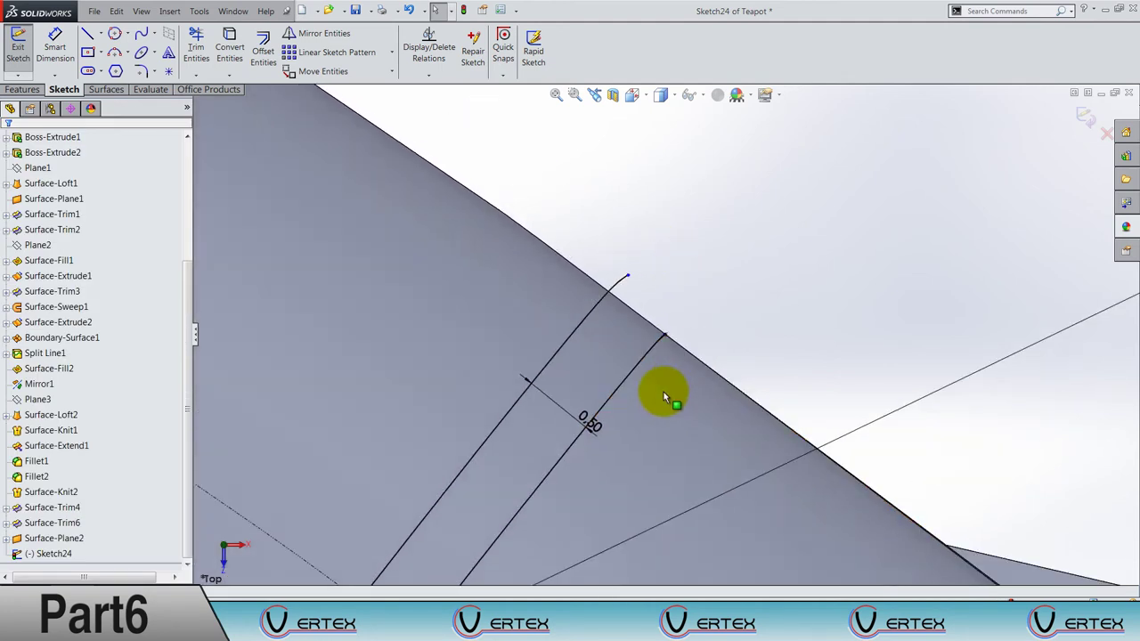
{"action": "scroll", "coordinate": [600, 440], "scroll_direction": "up", "scroll_amount": 2}
{"action": "left_click", "coordinate": [584, 435]}
{"action": "key", "text": "Delete"}
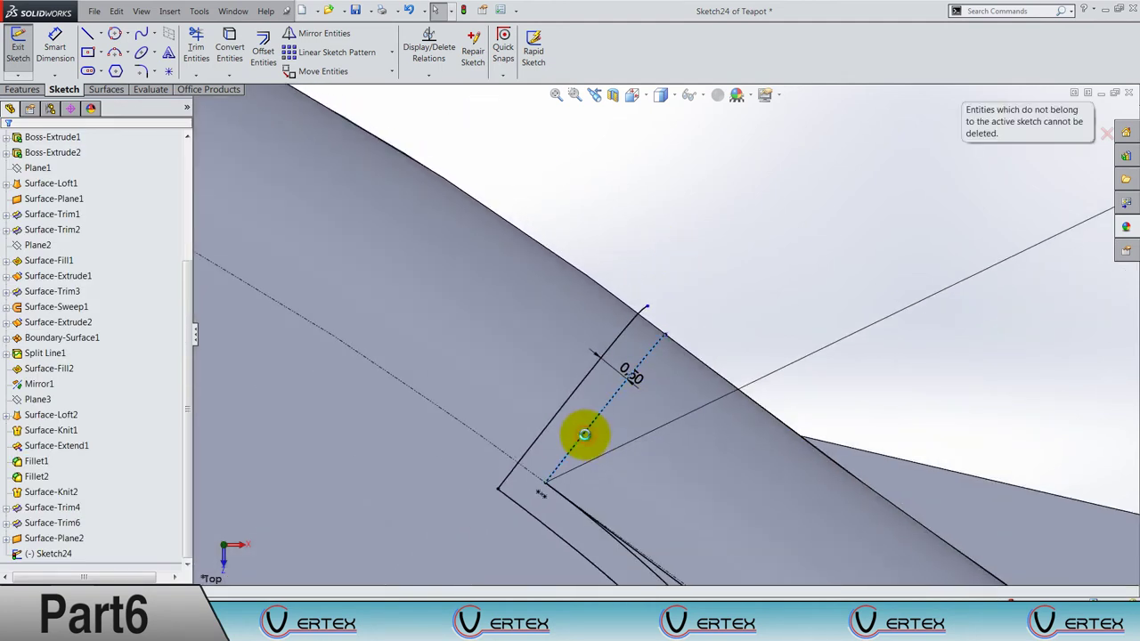
{"action": "left_click", "coordinate": [755, 318]}
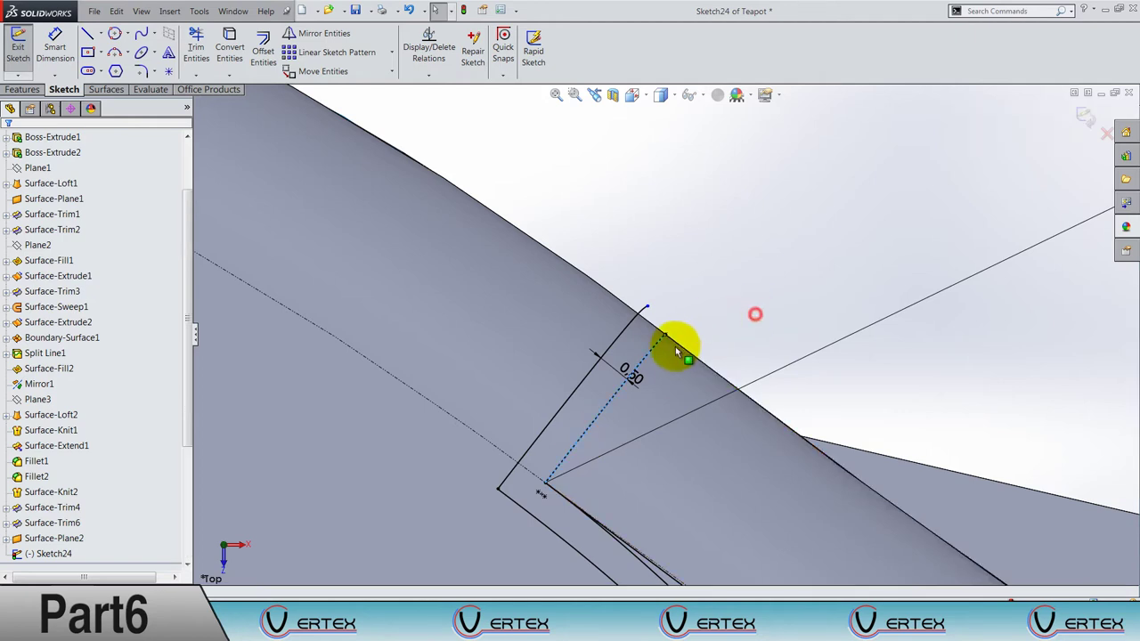
{"action": "left_click", "coordinate": [659, 348]}
{"action": "key", "text": "Delete"}
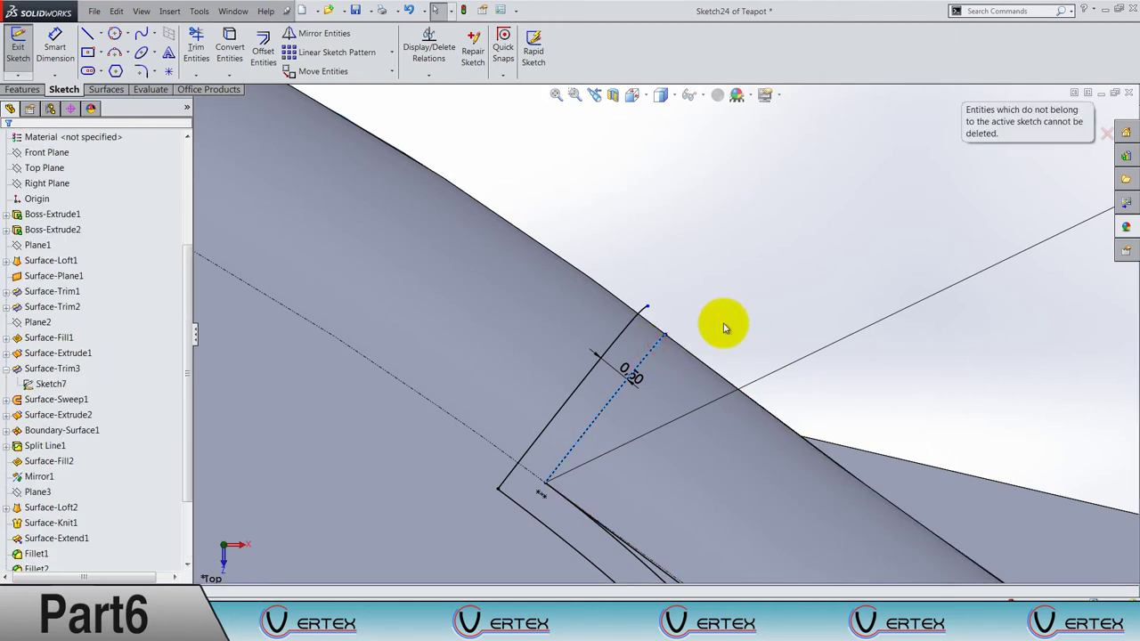
{"action": "left_click", "coordinate": [723, 322]}
{"action": "left_click", "coordinate": [196, 46]}
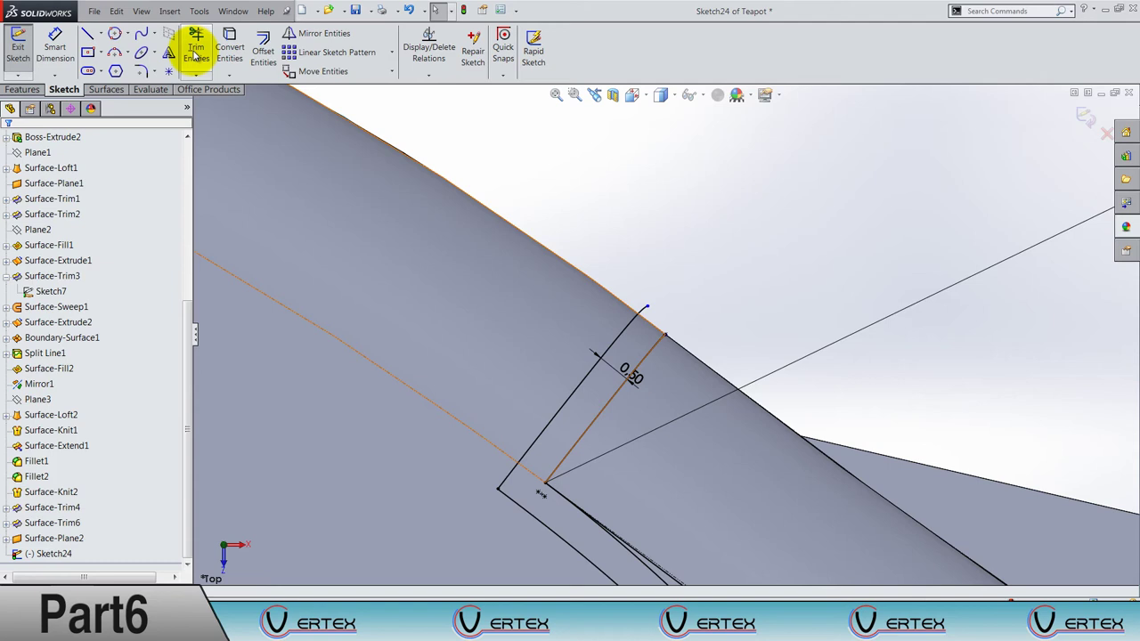
{"action": "key", "text": "Escape"}
{"action": "left_click", "coordinate": [601, 415]}
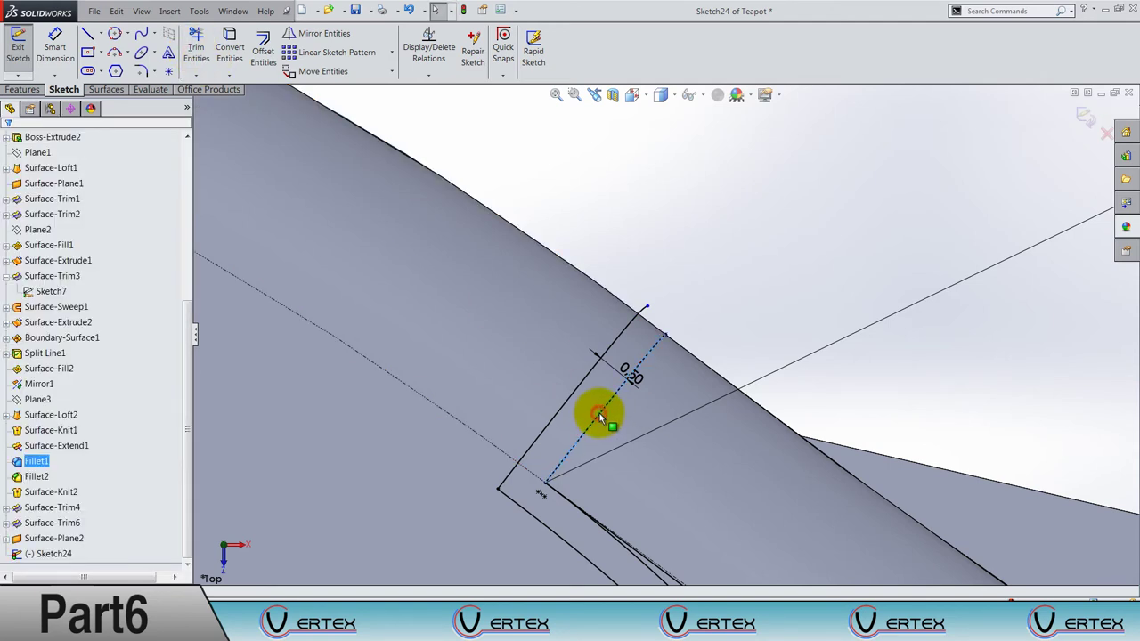
{"action": "key", "text": "Delete"}
{"action": "scroll", "coordinate": [677, 384], "scroll_direction": "down", "scroll_amount": 5}
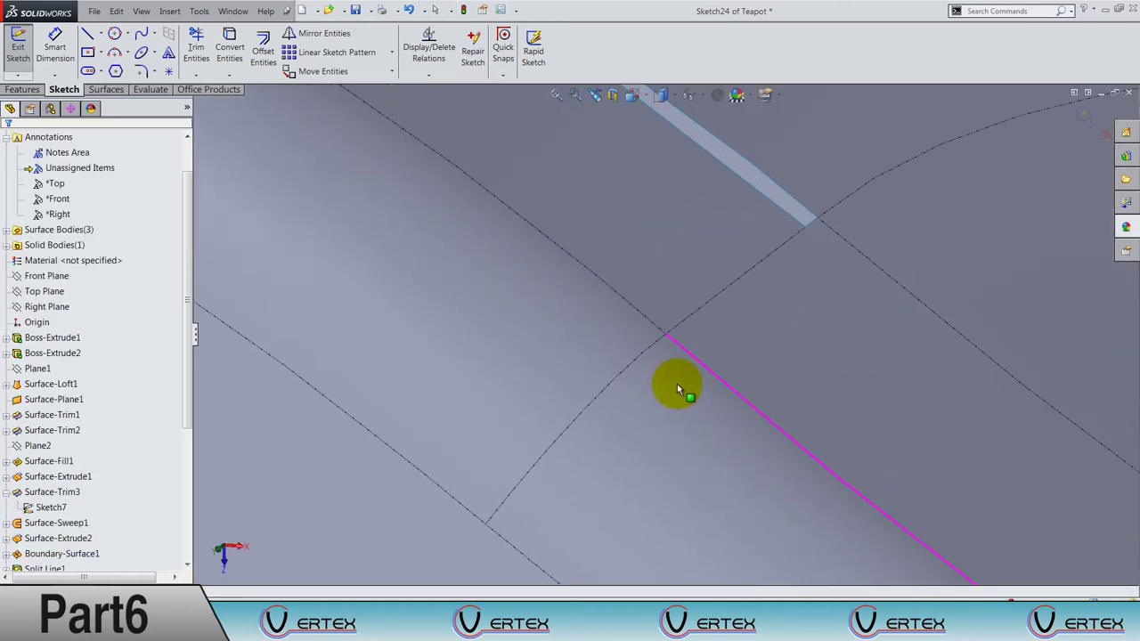
{"action": "scroll", "coordinate": [677, 384], "scroll_direction": "up", "scroll_amount": 5}
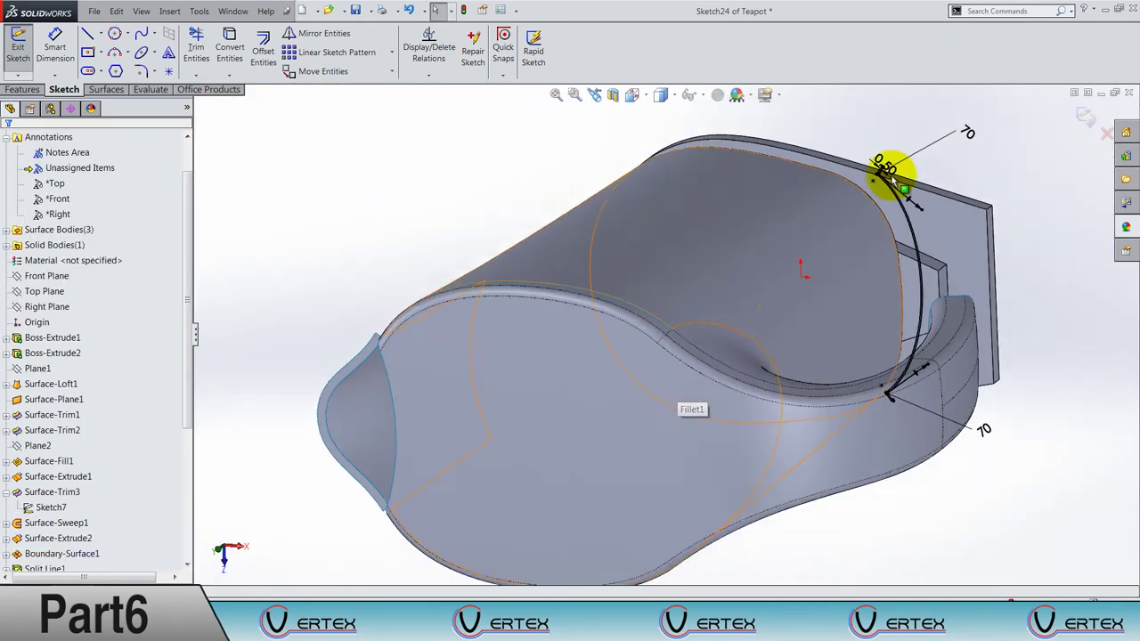
{"action": "scroll", "coordinate": [891, 173], "scroll_direction": "down", "scroll_amount": 3}
{"action": "scroll", "coordinate": [763, 255], "scroll_direction": "down", "scroll_amount": 3}
{"action": "scroll", "coordinate": [700, 299], "scroll_direction": "down", "scroll_amount": 2}
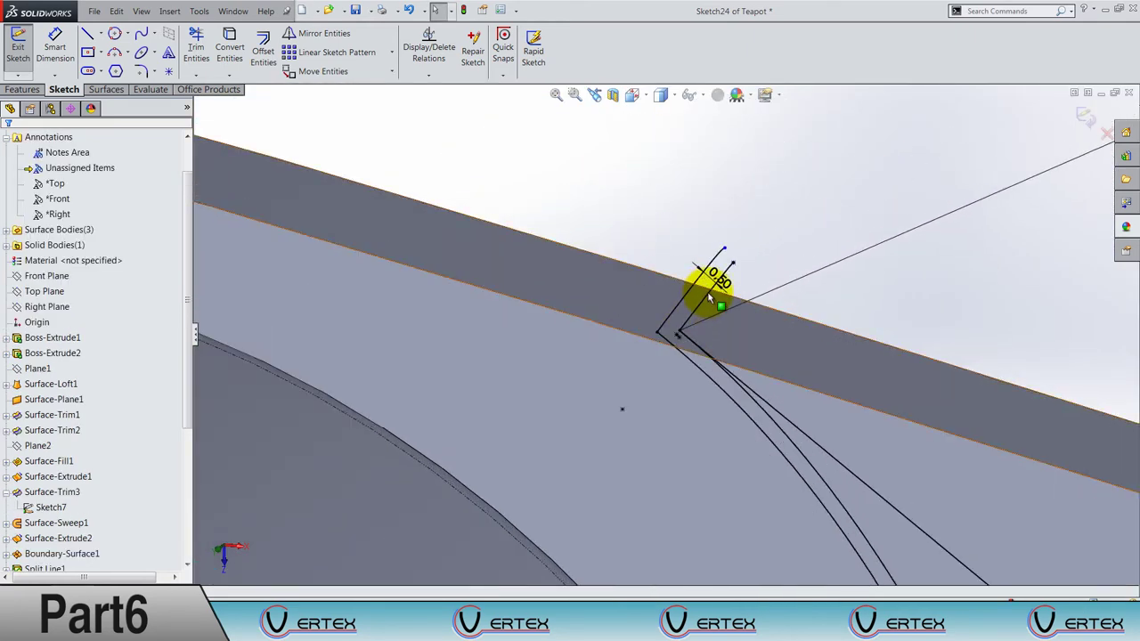
{"action": "left_click", "coordinate": [711, 289]}
{"action": "left_click", "coordinate": [727, 268]}
{"action": "scroll", "coordinate": [726, 269], "scroll_direction": "down", "scroll_amount": 2}
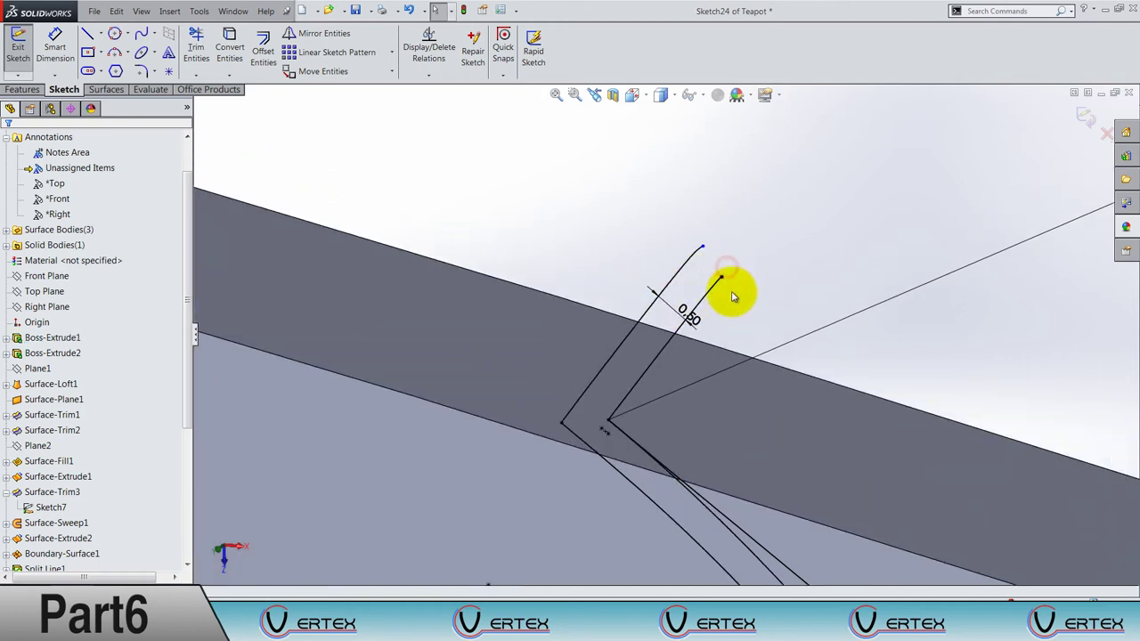
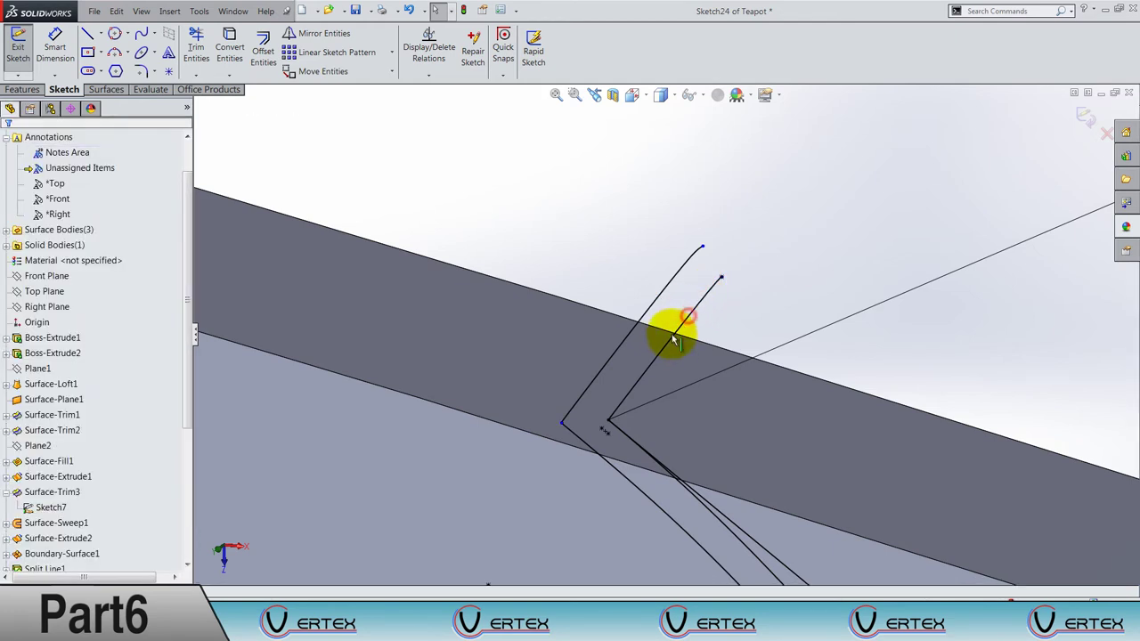
Delete the unwanted offset line and view the teapot from the top.
{"action": "left_click", "coordinate": [622, 407]}
{"action": "key", "text": "Delete"}
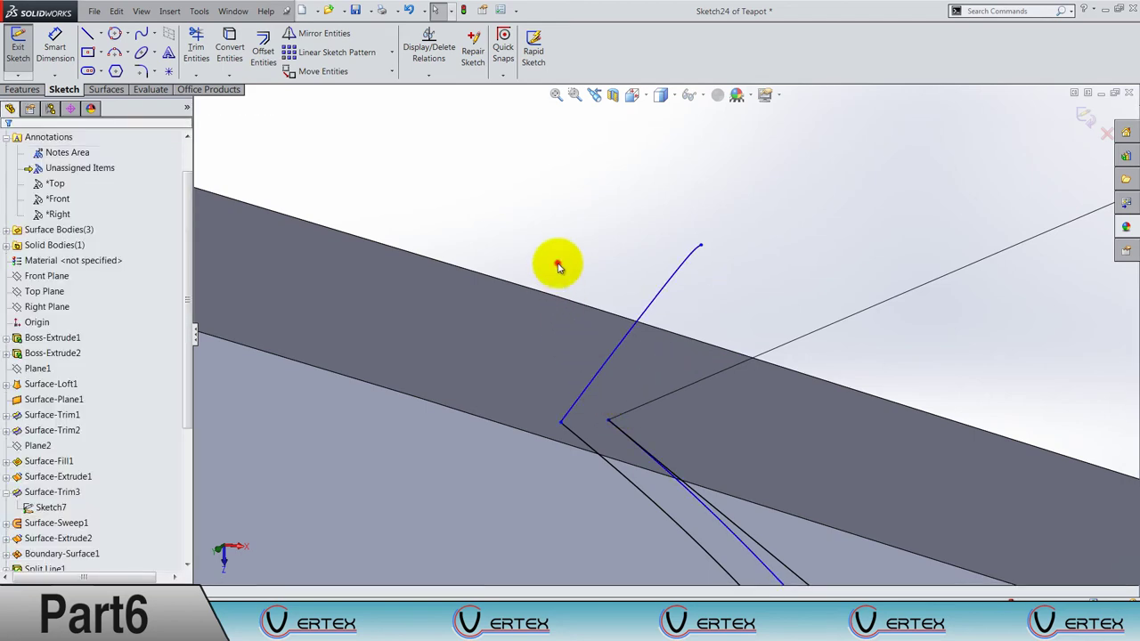
{"action": "middle_click_drag", "start_coordinate": [558, 265], "coordinate": [642, 140]}
{"action": "left_click", "coordinate": [638, 98]}
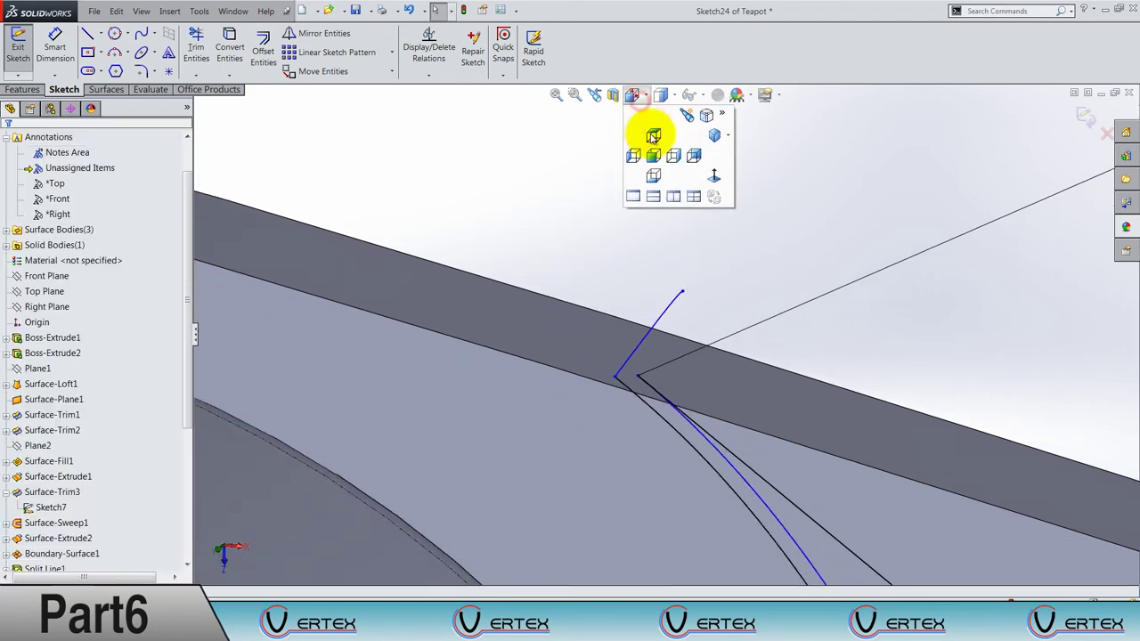
{"action": "left_click", "coordinate": [651, 133]}
{"action": "scroll", "coordinate": [704, 294], "scroll_direction": "down", "scroll_amount": 2}
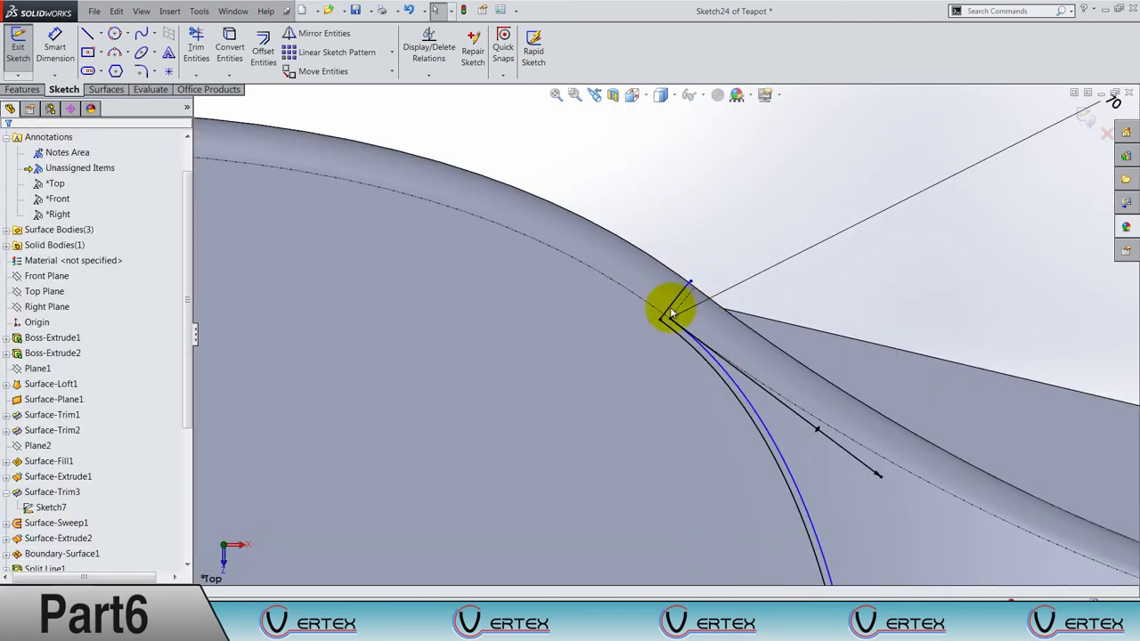
{"action": "scroll", "coordinate": [668, 306], "scroll_direction": "down", "scroll_amount": 3}
{"action": "scroll", "coordinate": [674, 306], "scroll_direction": "down", "scroll_amount": 2}
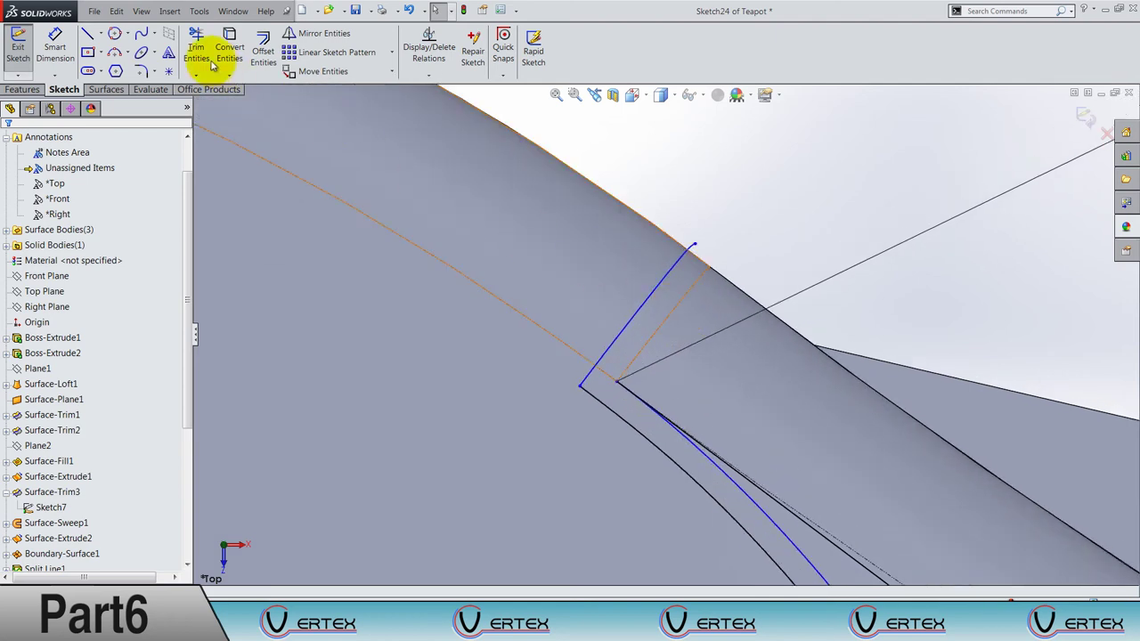
Draw a straight line from the first fillet corner out to the body's edge.
{"action": "left_click", "coordinate": [88, 34]}
{"action": "left_click", "coordinate": [617, 383]}
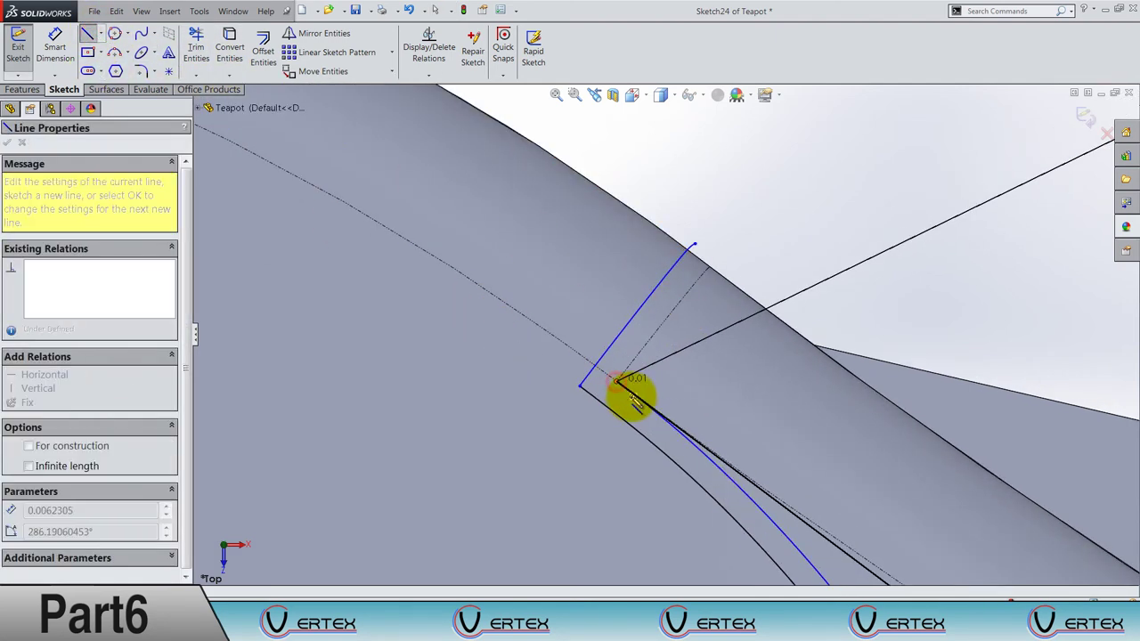
{"action": "double_click", "coordinate": [717, 247]}
{"action": "key", "text": "Escape"}
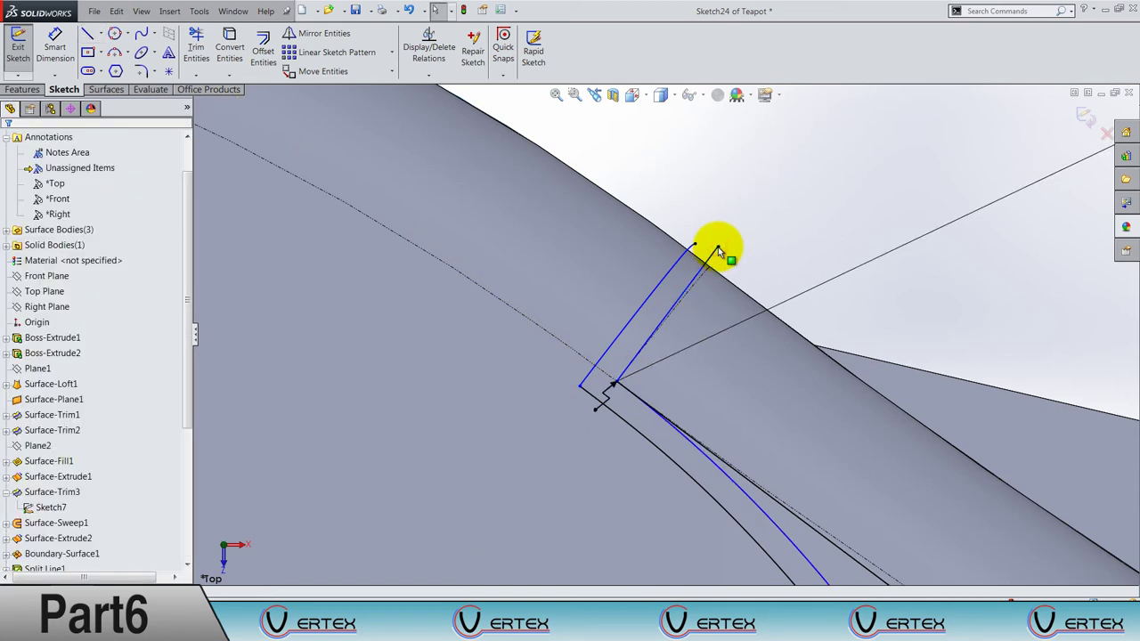
{"action": "scroll", "coordinate": [718, 262], "scroll_direction": "up", "scroll_amount": 3}
{"action": "scroll", "coordinate": [667, 348], "scroll_direction": "down", "scroll_amount": 4}
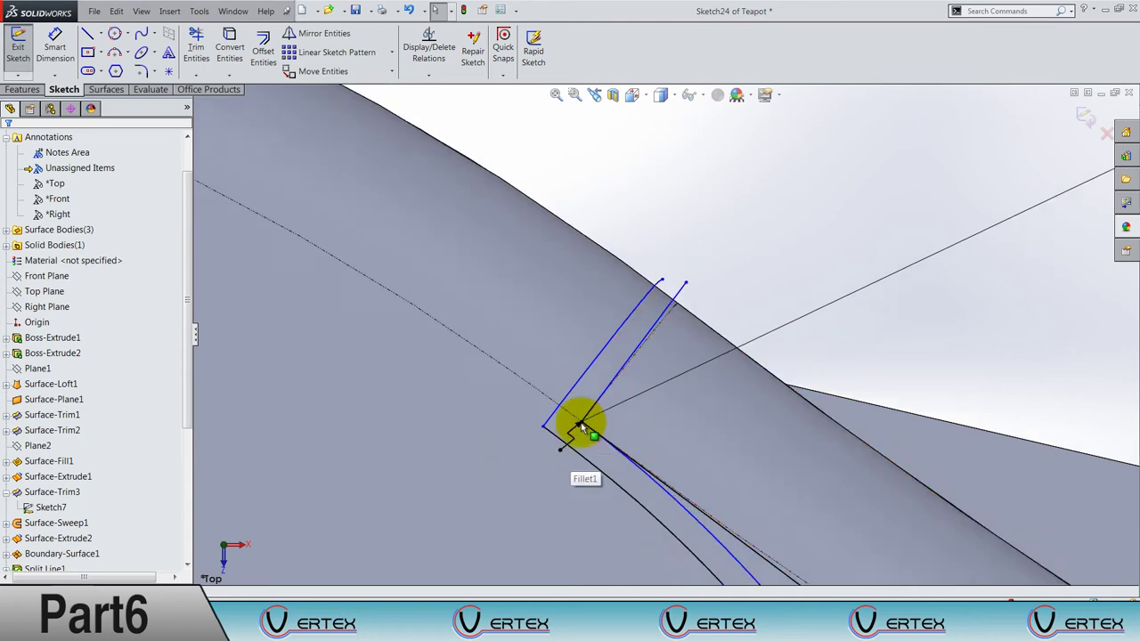
{"action": "scroll", "coordinate": [581, 422], "scroll_direction": "up", "scroll_amount": 5}
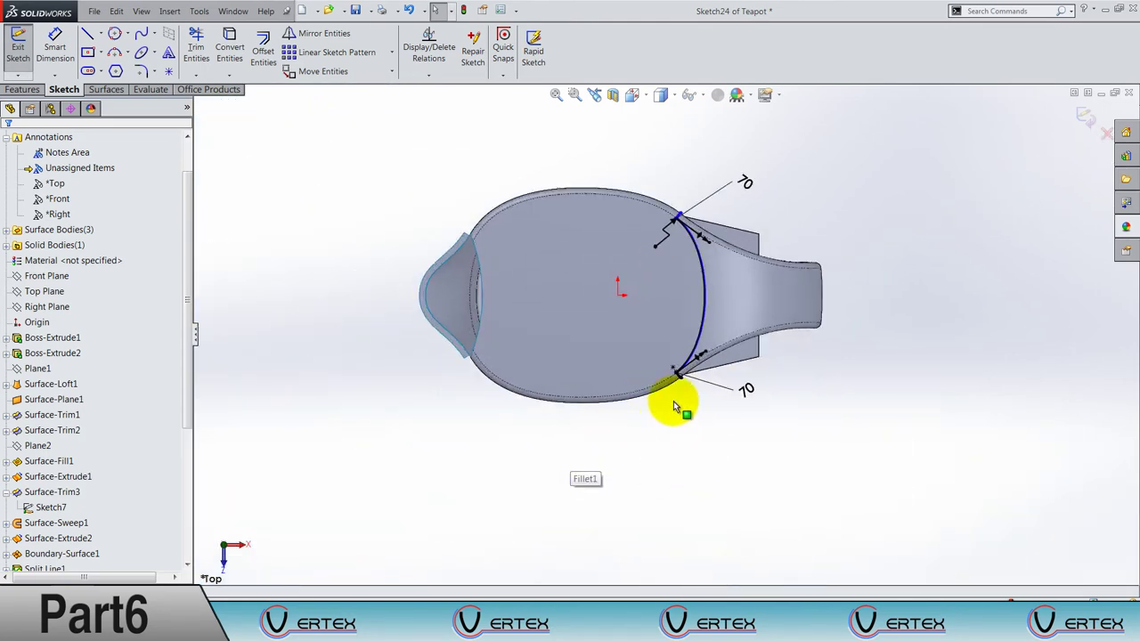
{"action": "scroll", "coordinate": [674, 403], "scroll_direction": "down", "scroll_amount": 4}
{"action": "scroll", "coordinate": [686, 332], "scroll_direction": "down", "scroll_amount": 3}
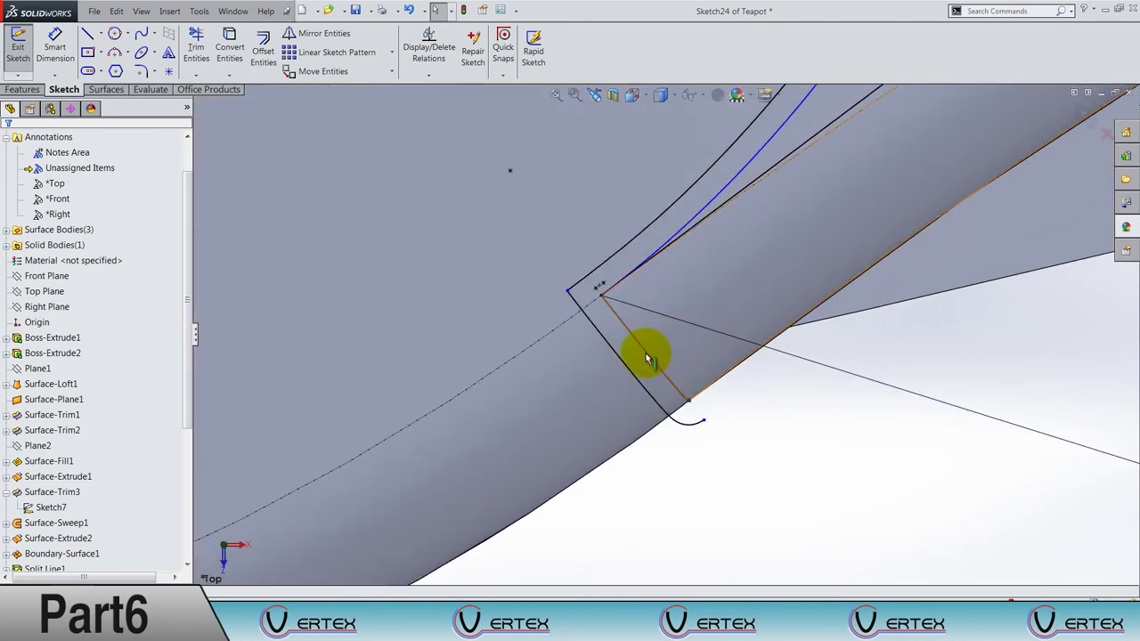
Remove the leftover line at the lower fillet corner.
{"action": "left_click", "coordinate": [646, 353]}
{"action": "key", "text": "Delete"}
{"action": "left_click", "coordinate": [666, 478]}
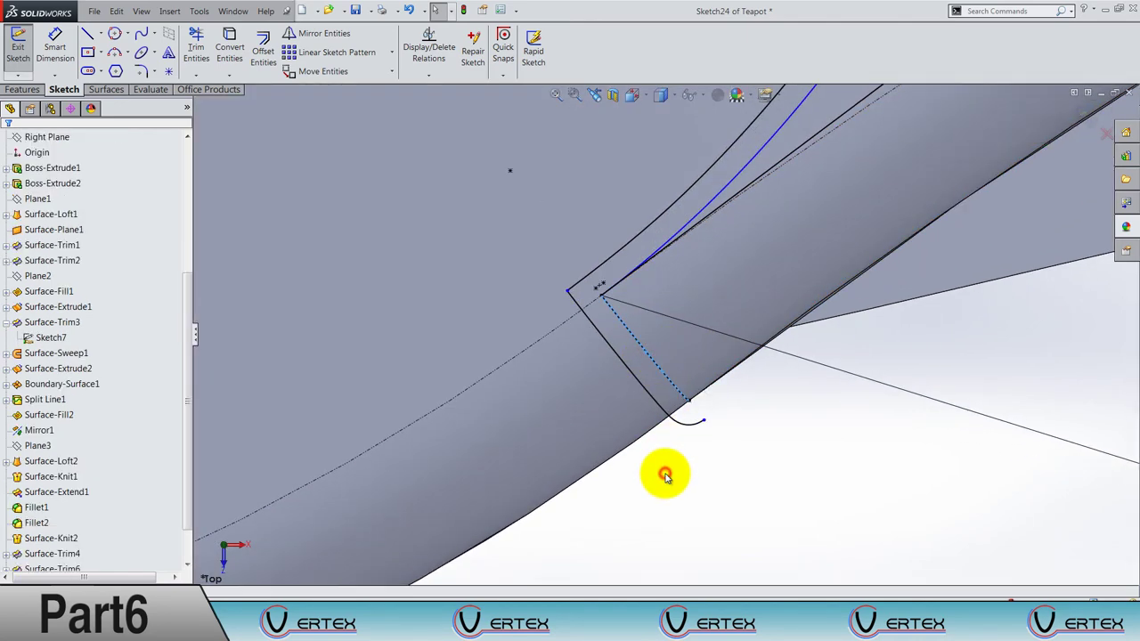
{"action": "scroll", "coordinate": [665, 475], "scroll_direction": "up", "scroll_amount": 3}
{"action": "mouse_move", "coordinate": [659, 470]}
{"action": "middle_mouse_down"}
{"action": "mouse_move", "coordinate": [835, 496]}
{"action": "mouse_move", "coordinate": [896, 382]}
{"action": "mouse_move", "coordinate": [931, 236]}
{"action": "middle_mouse_up"}
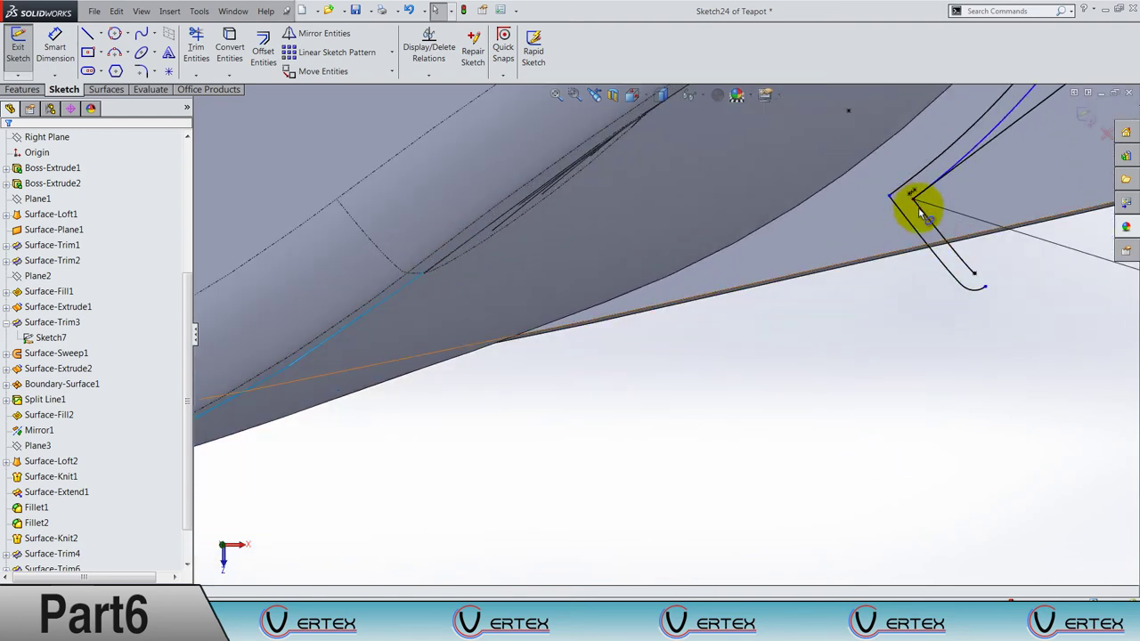
{"action": "left_click", "coordinate": [922, 214]}
{"action": "key", "text": "Delete"}
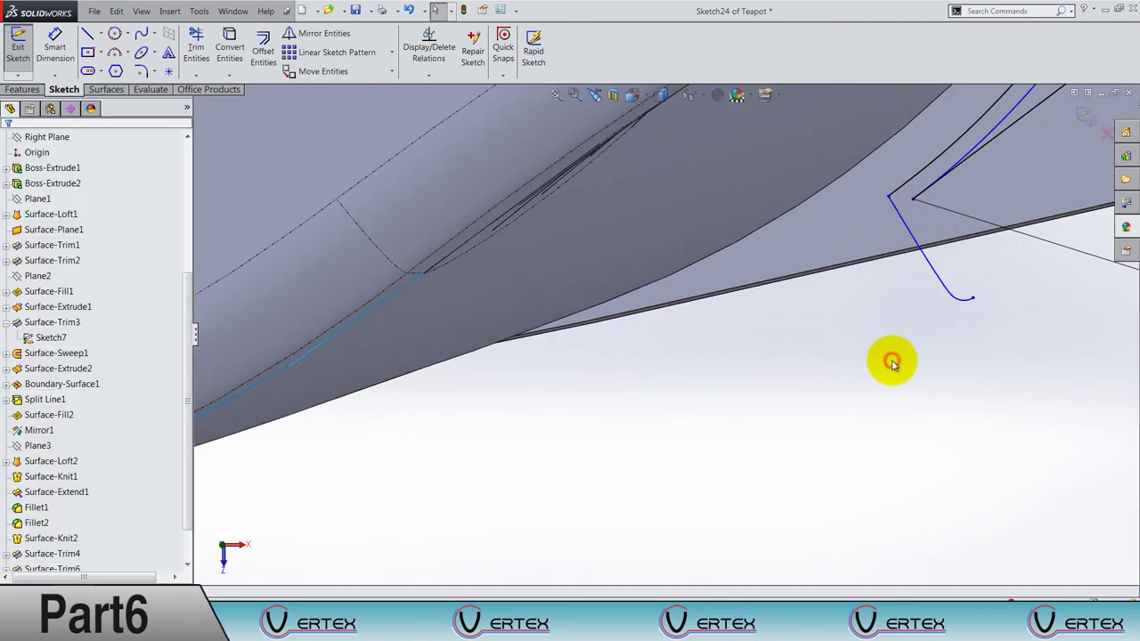
In Top view, draw a line from the lower fillet corner beyond the body's outer edge.
{"action": "middle_click_drag", "start_coordinate": [890, 364], "coordinate": [601, 93]}
{"action": "left_click", "coordinate": [635, 96]}
{"action": "left_click", "coordinate": [656, 128]}
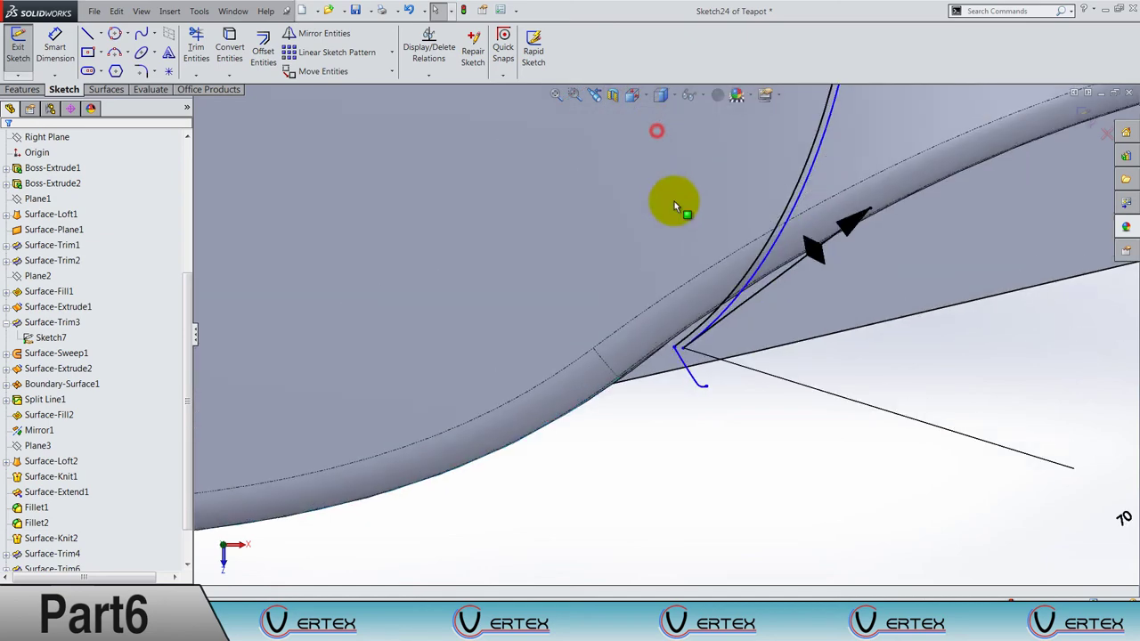
{"action": "scroll", "coordinate": [731, 419], "scroll_direction": "down", "scroll_amount": 3}
{"action": "scroll", "coordinate": [724, 389], "scroll_direction": "down", "scroll_amount": 2}
{"action": "scroll", "coordinate": [713, 415], "scroll_direction": "down", "scroll_amount": 2}
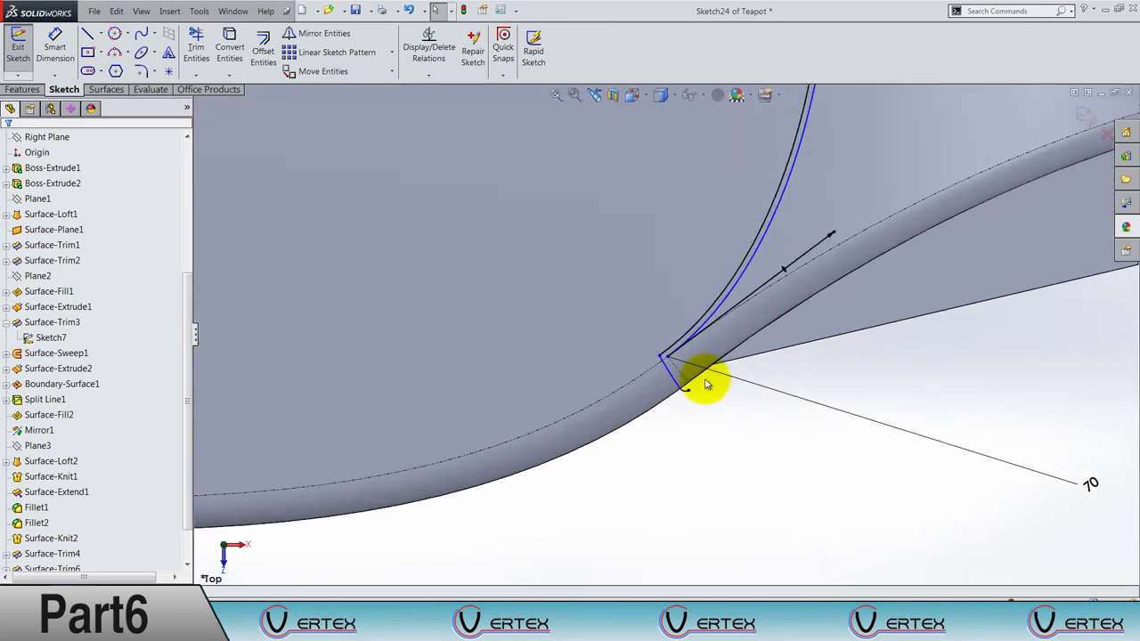
{"action": "scroll", "coordinate": [704, 382], "scroll_direction": "down", "scroll_amount": 3}
{"action": "left_click", "coordinate": [88, 35]}
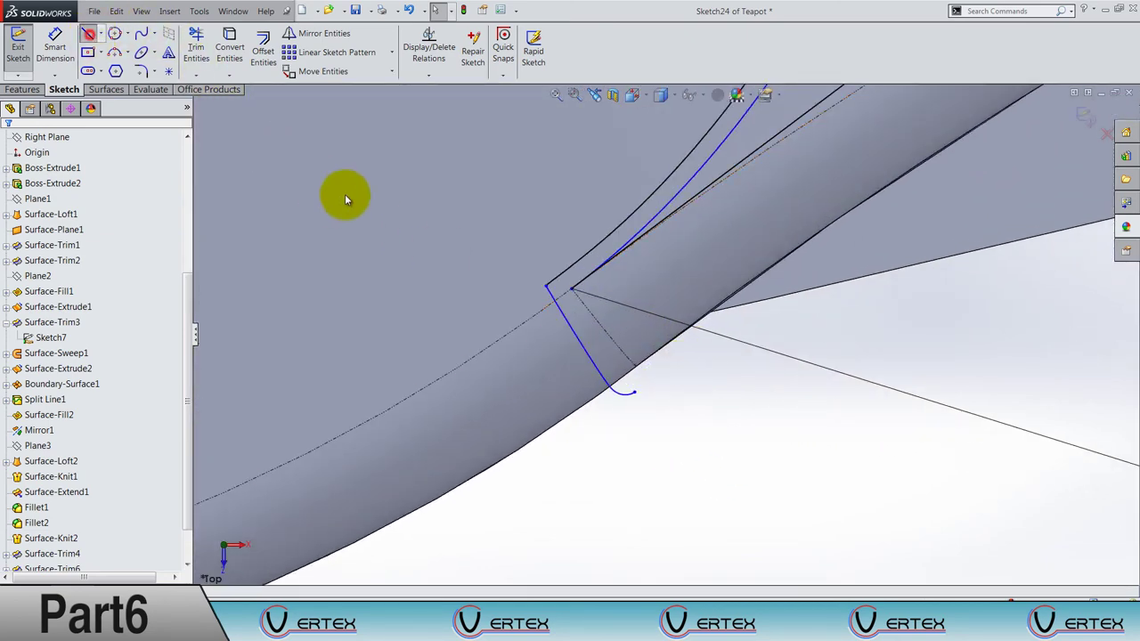
{"action": "left_click", "coordinate": [573, 291]}
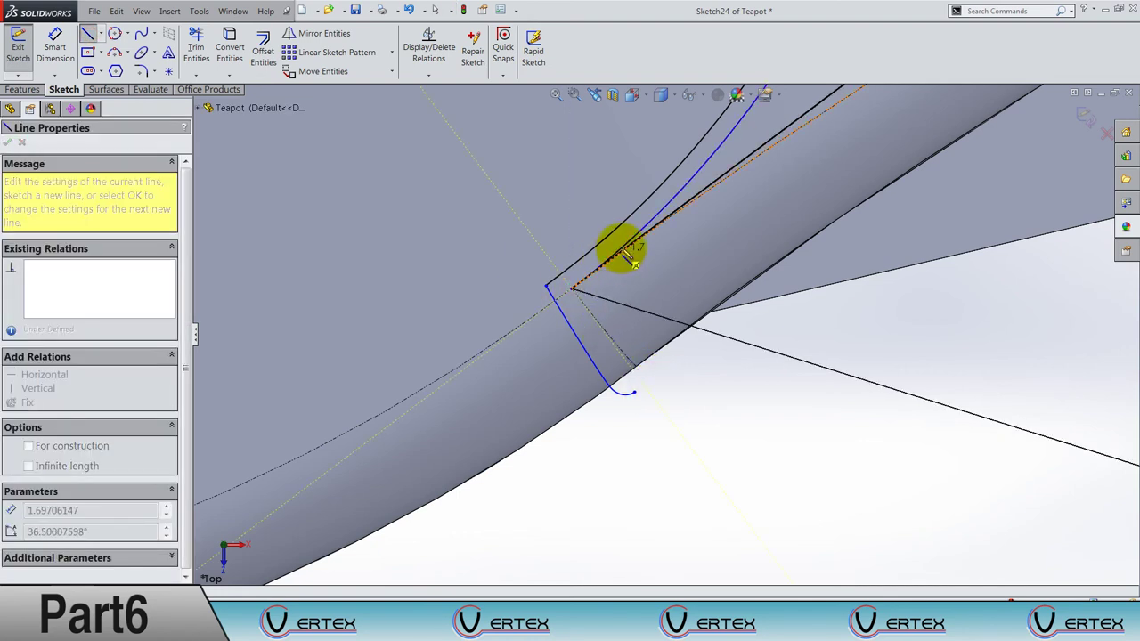
{"action": "left_click", "coordinate": [670, 423]}
{"action": "key", "text": "Escape"}
{"action": "scroll", "coordinate": [714, 438], "scroll_direction": "up", "scroll_amount": 5}
{"action": "key", "text": "Escape"}
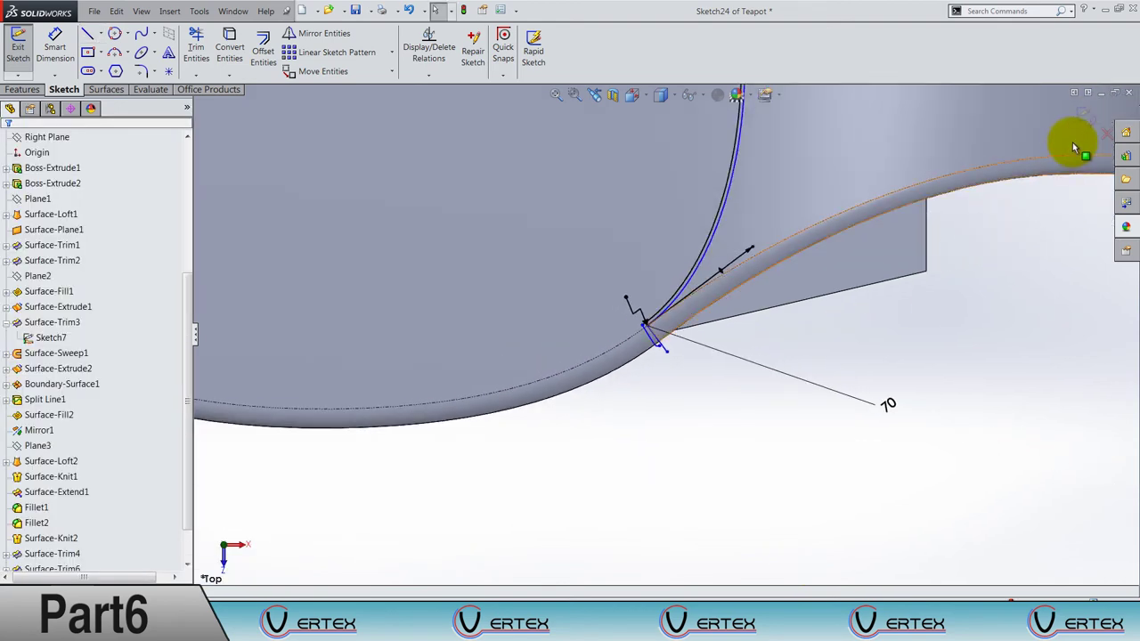
Exit Sketch24 and use it as the Trim Surface tool to cut away the body piece.
{"action": "left_click", "coordinate": [1085, 124]}
{"action": "scroll", "coordinate": [664, 341], "scroll_direction": "down", "scroll_amount": 2}
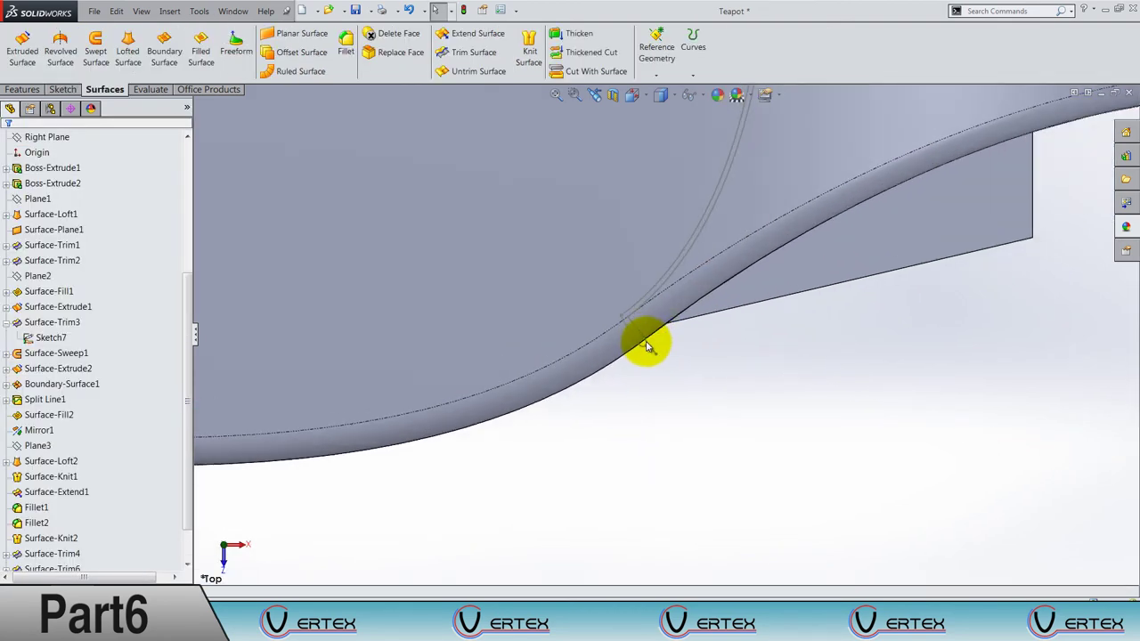
{"action": "scroll", "coordinate": [650, 344], "scroll_direction": "down", "scroll_amount": 2}
{"action": "scroll", "coordinate": [66, 547], "scroll_direction": "down", "scroll_amount": 1}
{"action": "left_click", "coordinate": [55, 554]}
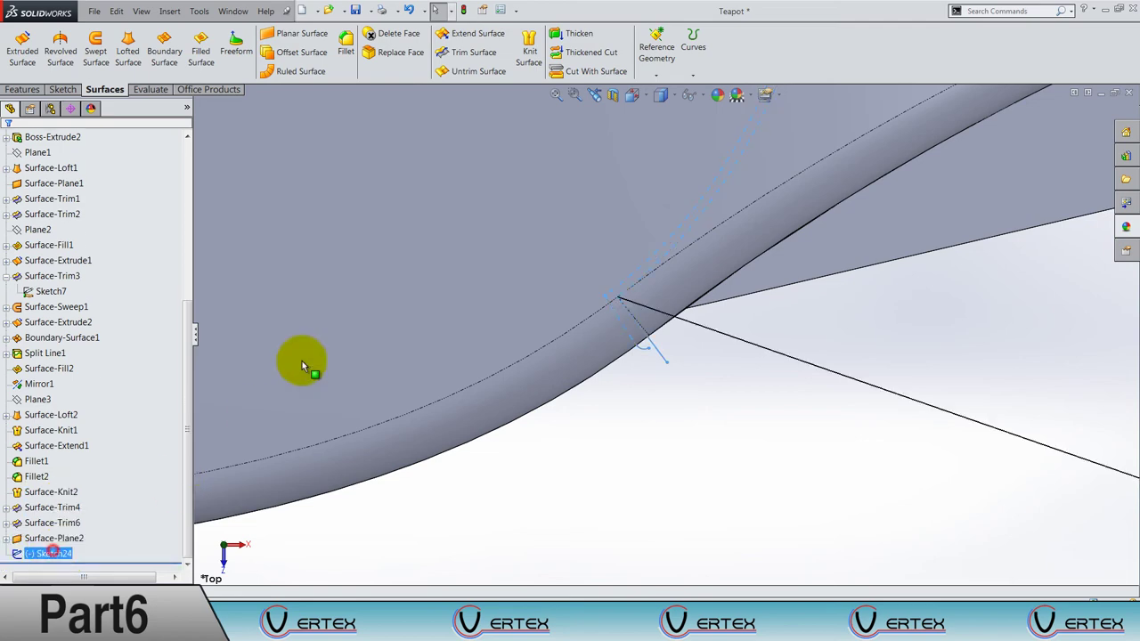
{"action": "left_click", "coordinate": [472, 52]}
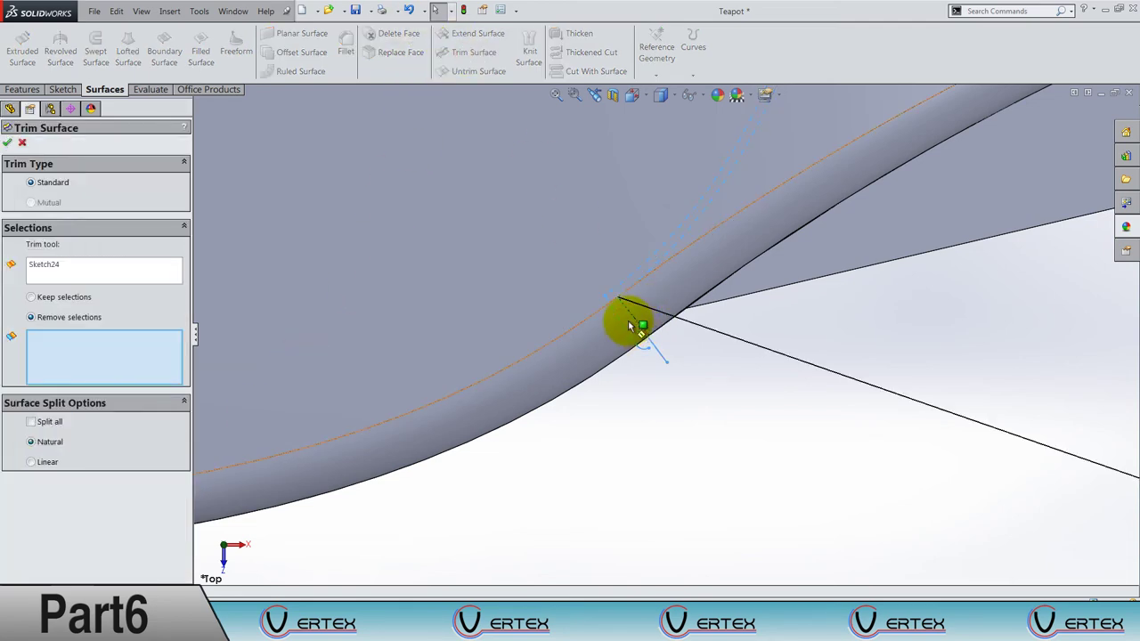
{"action": "left_click", "coordinate": [628, 320]}
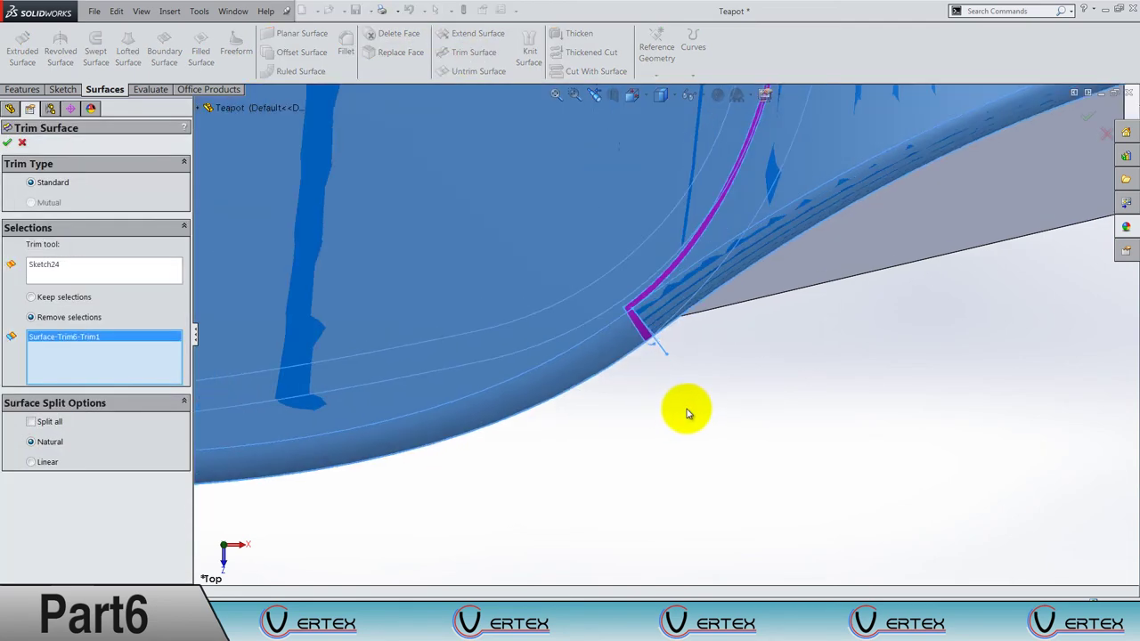
{"action": "scroll", "coordinate": [687, 409], "scroll_direction": "up", "scroll_amount": 4}
{"action": "scroll", "coordinate": [687, 409], "scroll_direction": "up", "scroll_amount": 4}
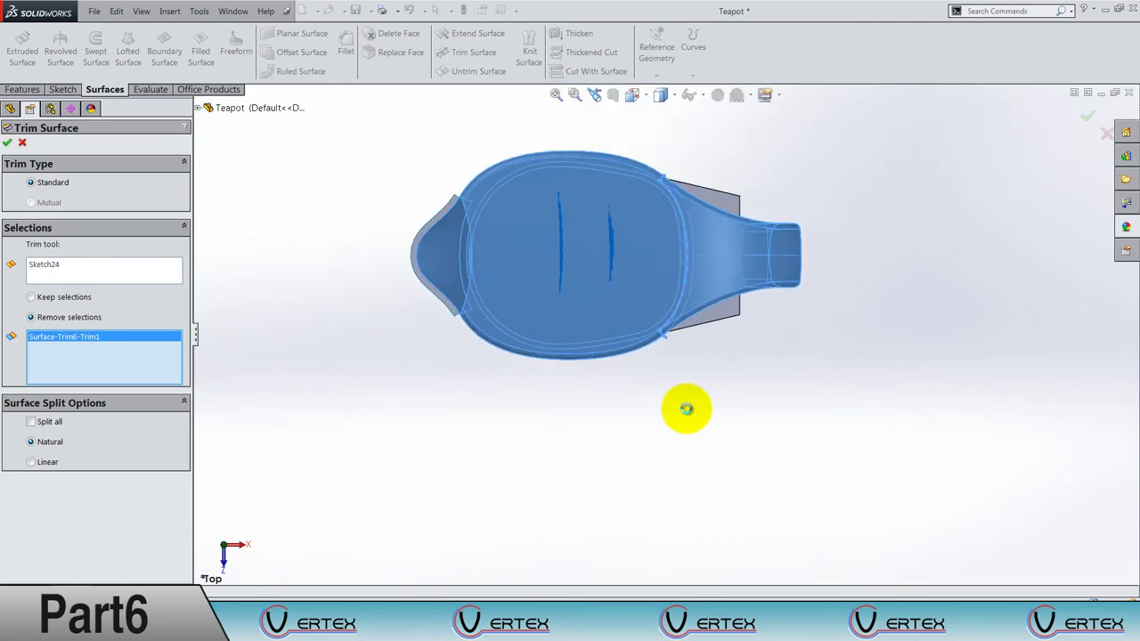
{"action": "key", "text": "Return"}
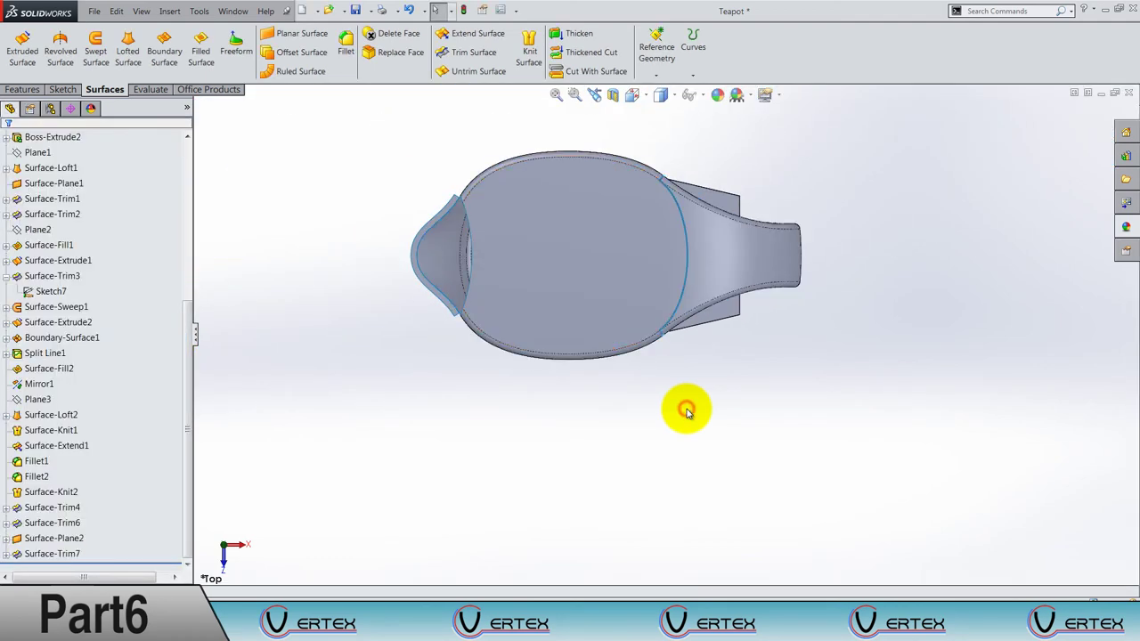
Zoom and orbit around the spout rim, picking rim faces to inspect the trimmed joint.
{"action": "middle_click_drag", "start_coordinate": [687, 409], "coordinate": [683, 318]}
{"action": "scroll", "coordinate": [642, 251], "scroll_direction": "down", "scroll_amount": 5}
{"action": "scroll", "coordinate": [642, 251], "scroll_direction": "down", "scroll_amount": 3}
{"action": "scroll", "coordinate": [630, 325], "scroll_direction": "down", "scroll_amount": 3}
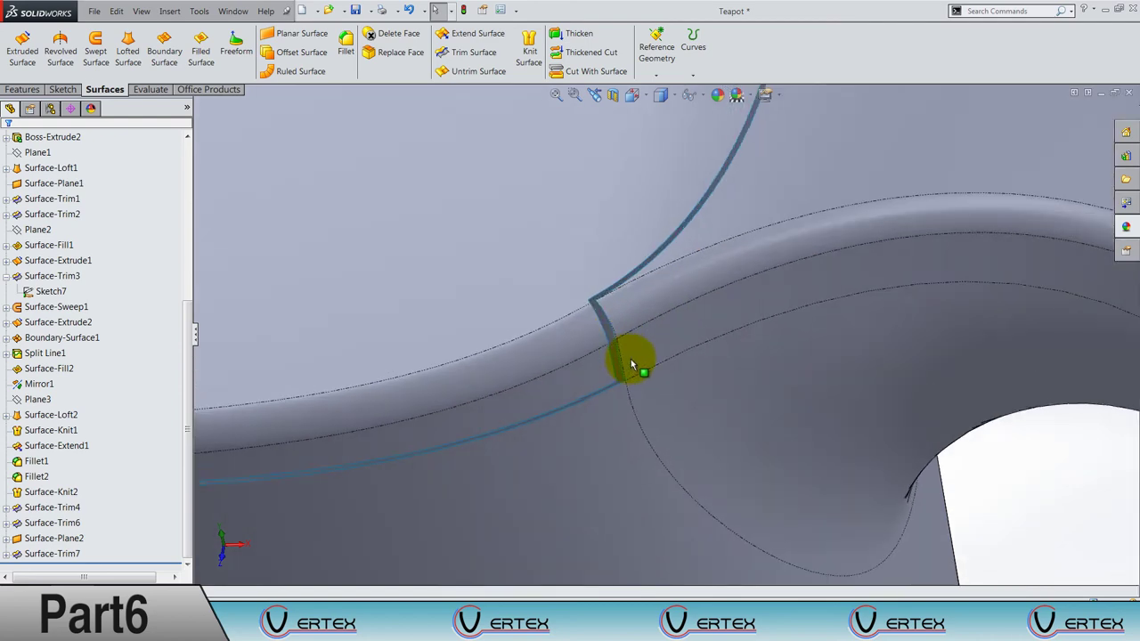
{"action": "scroll", "coordinate": [631, 359], "scroll_direction": "down", "scroll_amount": 3}
{"action": "left_click", "coordinate": [651, 348]}
{"action": "mouse_move", "coordinate": [603, 285]}
{"action": "middle_mouse_down"}
{"action": "mouse_move", "coordinate": [638, 300]}
{"action": "mouse_move", "coordinate": [590, 269]}
{"action": "mouse_move", "coordinate": [638, 312]}
{"action": "mouse_move", "coordinate": [652, 277]}
{"action": "mouse_move", "coordinate": [612, 242]}
{"action": "mouse_move", "coordinate": [651, 277]}
{"action": "mouse_move", "coordinate": [706, 245]}
{"action": "mouse_move", "coordinate": [661, 208]}
{"action": "mouse_move", "coordinate": [631, 242]}
{"action": "mouse_move", "coordinate": [627, 377]}
{"action": "mouse_move", "coordinate": [678, 417]}
{"action": "mouse_move", "coordinate": [674, 446]}
{"action": "mouse_move", "coordinate": [657, 389]}
{"action": "mouse_move", "coordinate": [675, 328]}
{"action": "mouse_move", "coordinate": [669, 420]}
{"action": "mouse_move", "coordinate": [645, 315]}
{"action": "mouse_move", "coordinate": [664, 255]}
{"action": "mouse_move", "coordinate": [665, 345]}
{"action": "middle_mouse_up"}
{"action": "left_click", "coordinate": [653, 305]}
{"action": "scroll", "coordinate": [675, 328], "scroll_direction": "up", "scroll_amount": 3}
{"action": "left_click", "coordinate": [675, 328]}
{"action": "scroll", "coordinate": [665, 344], "scroll_direction": "down", "scroll_amount": 3}
{"action": "scroll", "coordinate": [656, 336], "scroll_direction": "down", "scroll_amount": 2}
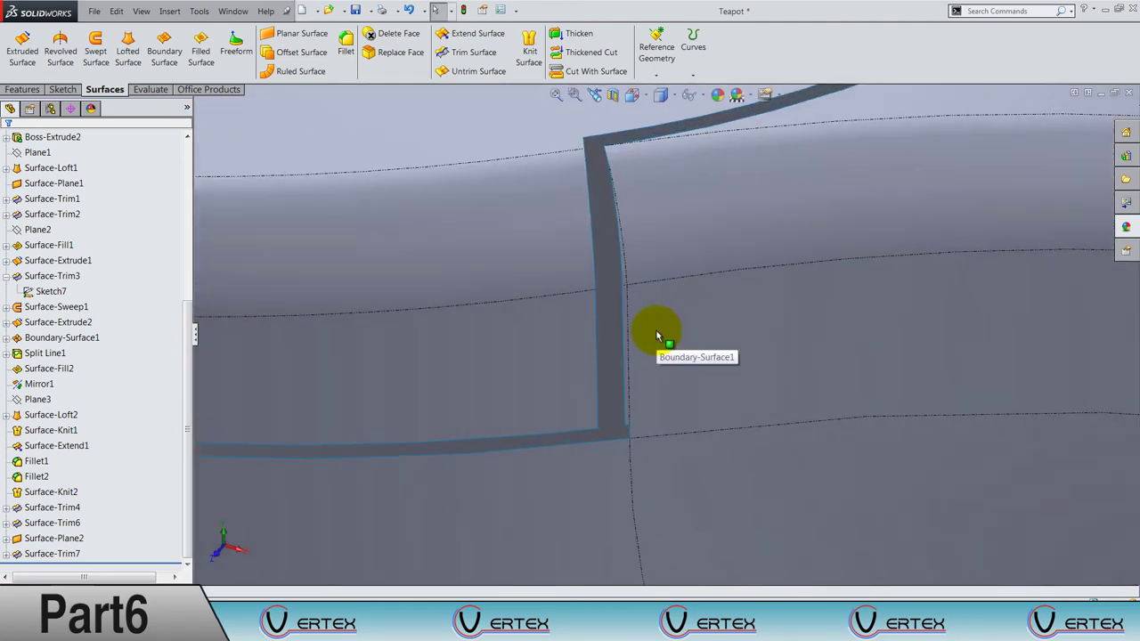
{"action": "scroll", "coordinate": [657, 336], "scroll_direction": "up", "scroll_amount": 2}
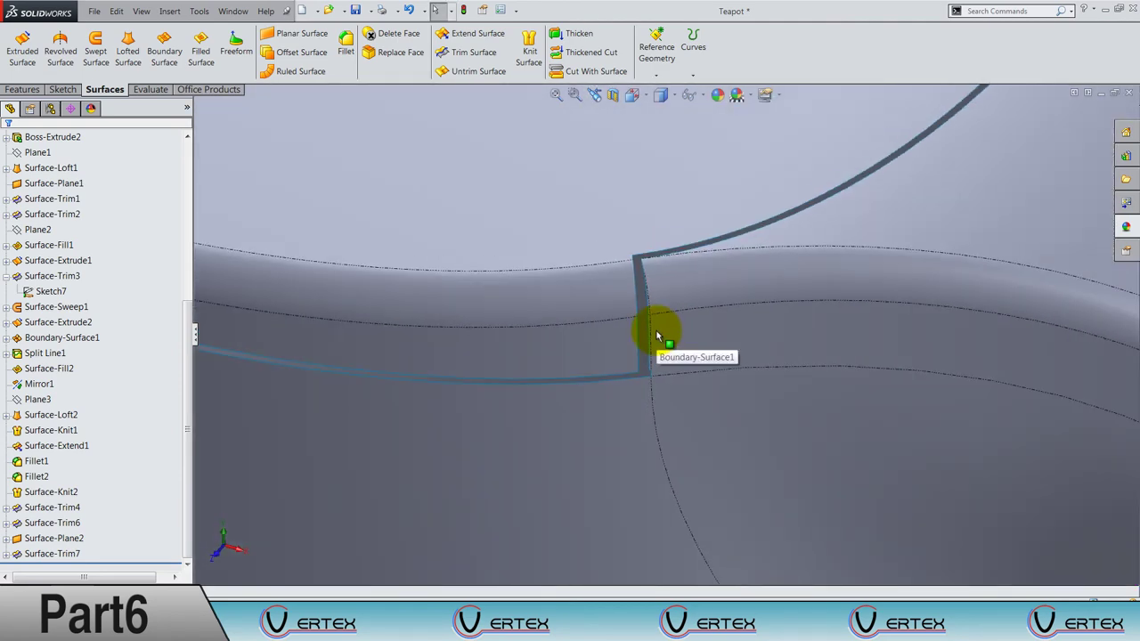
{"action": "scroll", "coordinate": [633, 344], "scroll_direction": "up", "scroll_amount": 2}
Expand Surface-Trim7, edit Sketch24, and view it from the top.
{"action": "left_click", "coordinate": [13, 554]}
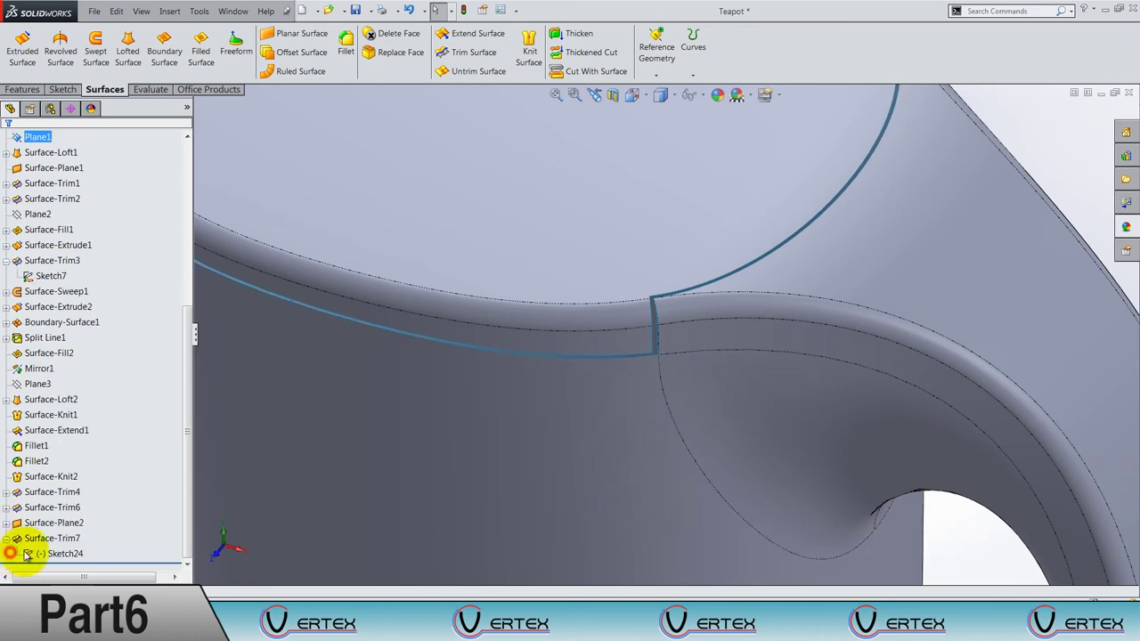
{"action": "right_click", "coordinate": [40, 552]}
{"action": "left_click", "coordinate": [33, 430]}
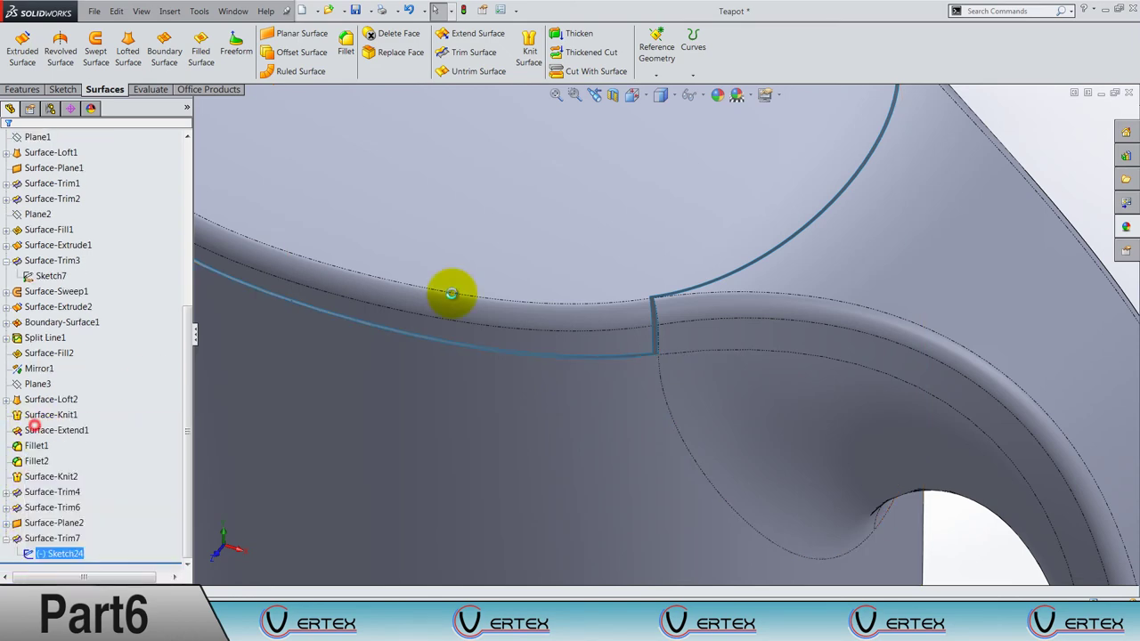
{"action": "left_click", "coordinate": [634, 96]}
{"action": "left_click", "coordinate": [652, 134]}
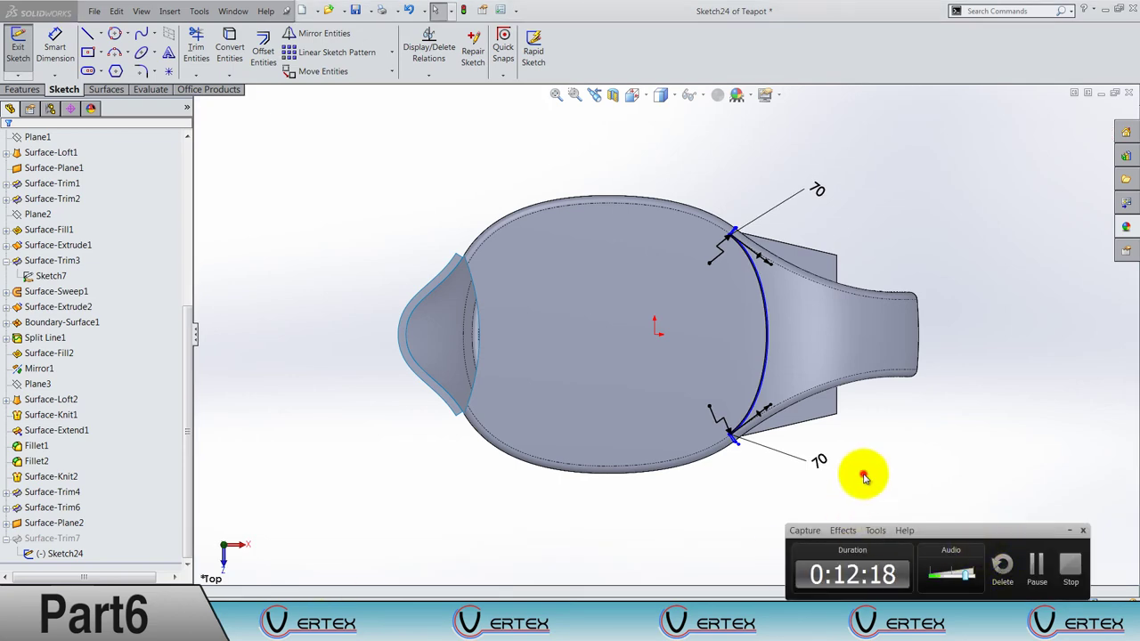
{"action": "scroll", "coordinate": [890, 489], "scroll_direction": "down", "scroll_amount": 2}
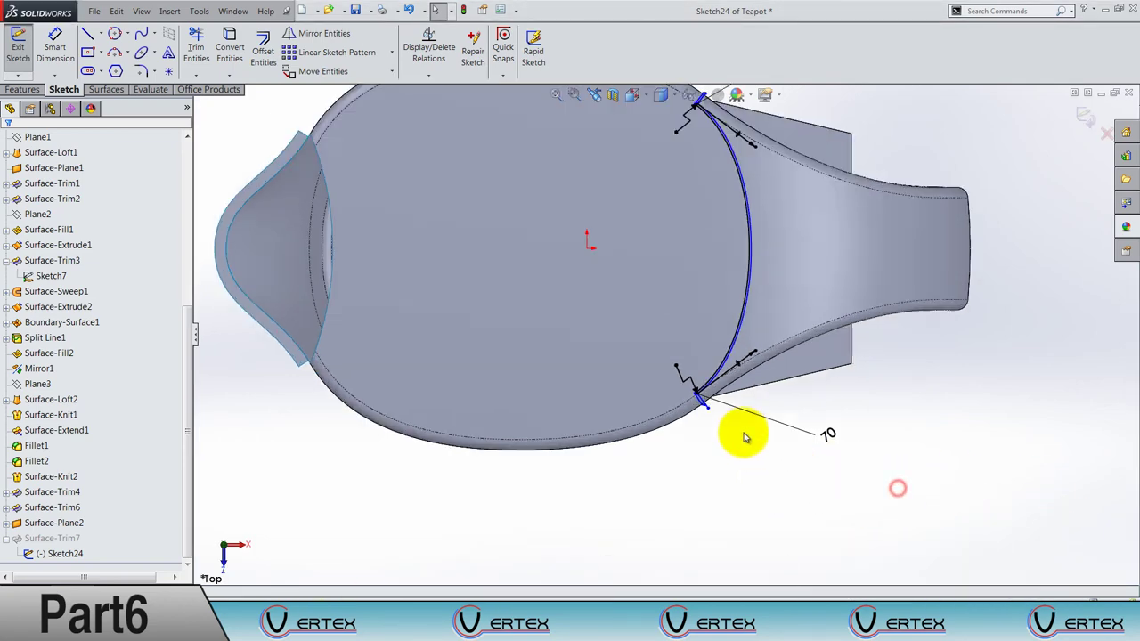
{"action": "scroll", "coordinate": [745, 436], "scroll_direction": "down", "scroll_amount": 2}
{"action": "scroll", "coordinate": [624, 300], "scroll_direction": "down", "scroll_amount": 2}
{"action": "scroll", "coordinate": [573, 427], "scroll_direction": "down", "scroll_amount": 2}
{"action": "scroll", "coordinate": [597, 415], "scroll_direction": "down", "scroll_amount": 2}
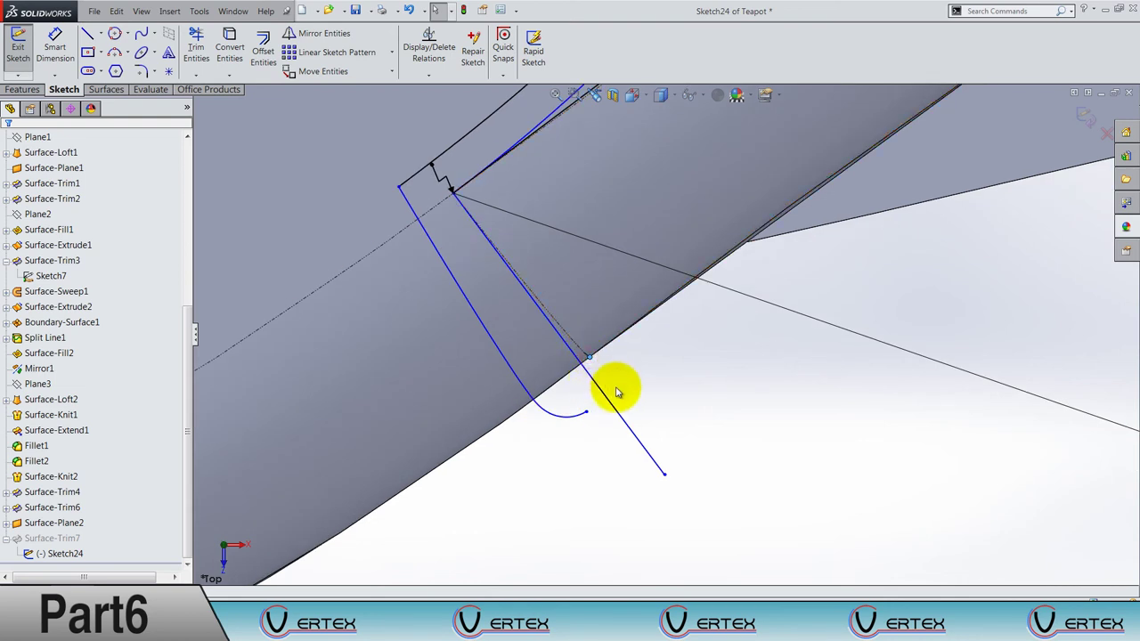
Try and undo a coincident relation, then delete the line's Perpendicular8 relation.
{"action": "left_click", "coordinate": [622, 421]}
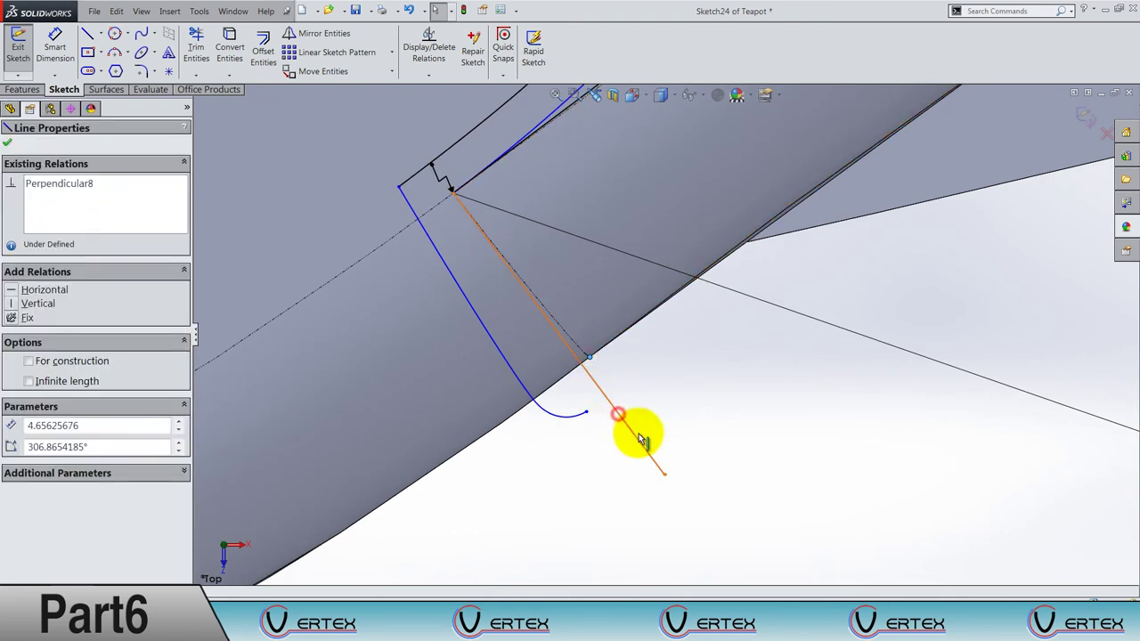
{"action": "left_click", "coordinate": [453, 190], "text": "ctrl"}
{"action": "left_click", "coordinate": [663, 361]}
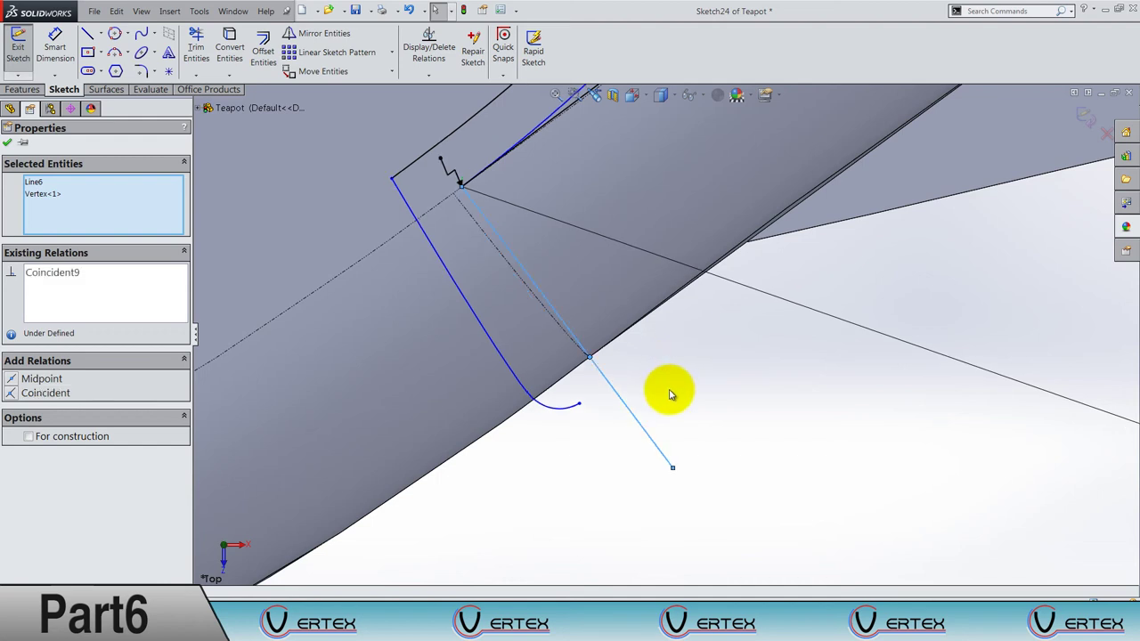
{"action": "left_click", "coordinate": [670, 393]}
{"action": "left_click", "coordinate": [409, 11]}
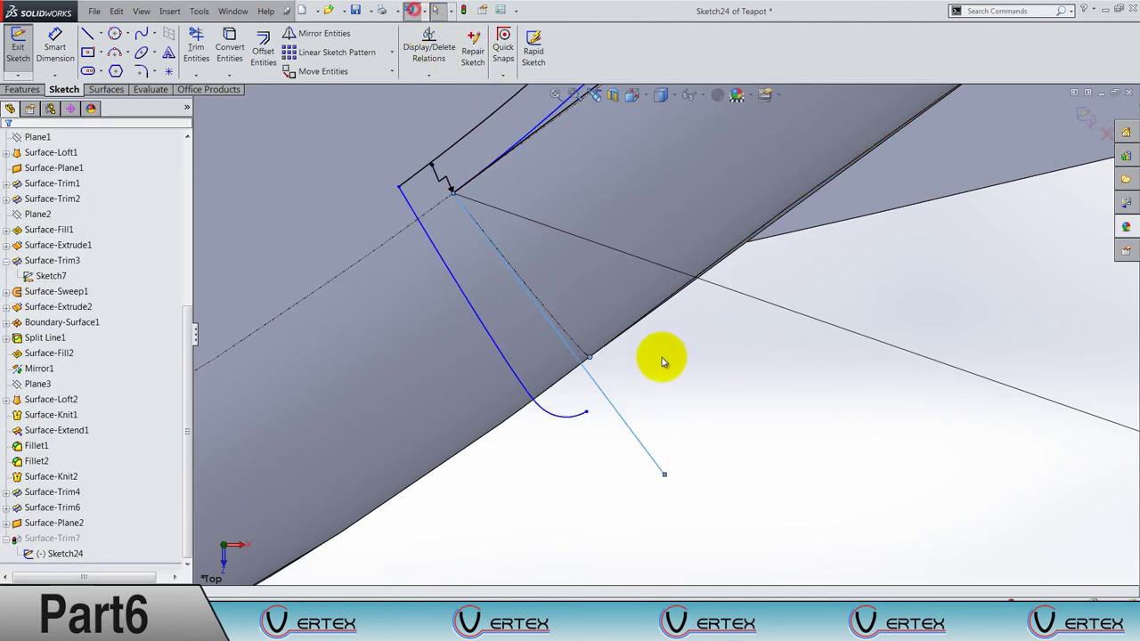
{"action": "left_click", "coordinate": [679, 374]}
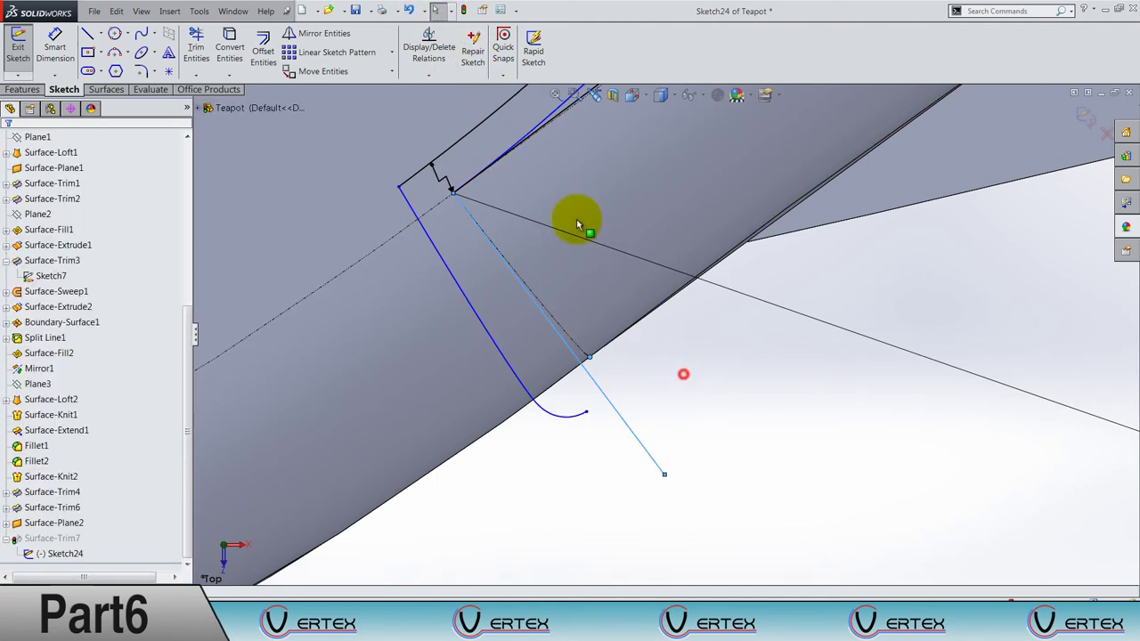
{"action": "left_click", "coordinate": [477, 229]}
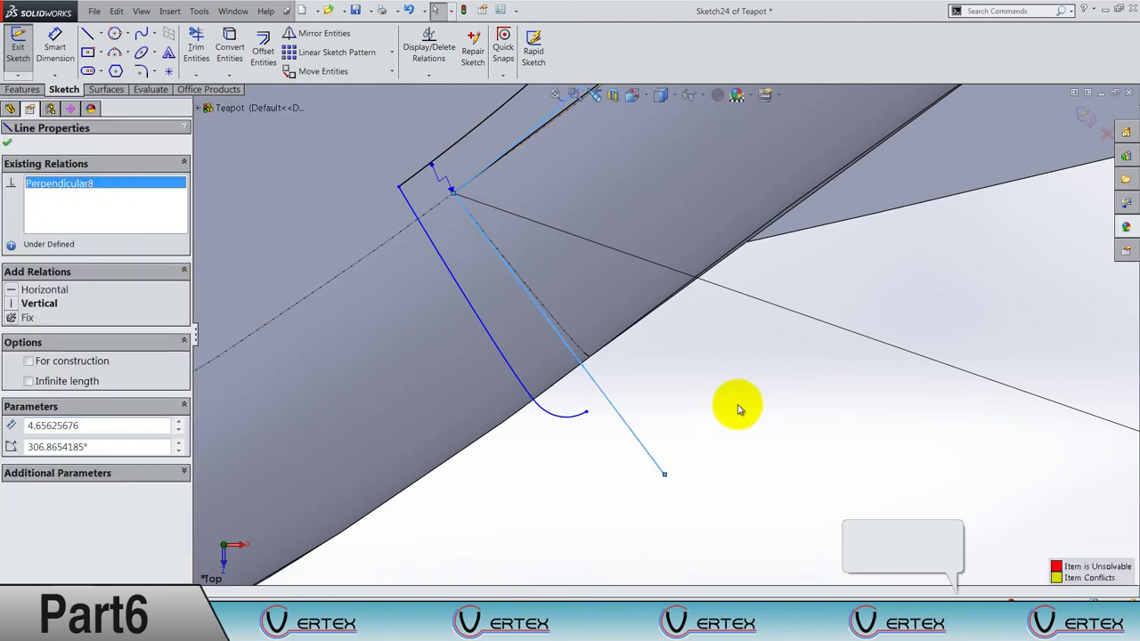
{"action": "key", "text": "Delete"}
{"action": "left_click", "coordinate": [690, 389]}
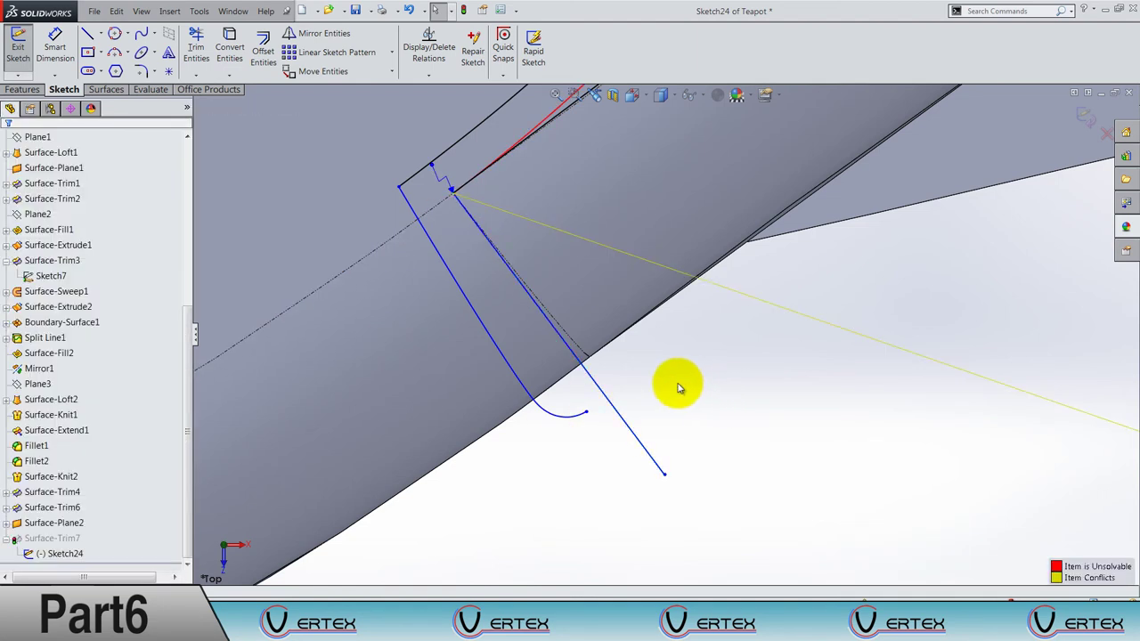
Delete the straight line at the arc's lower end.
{"action": "left_click", "coordinate": [640, 443]}
{"action": "key", "text": "Delete"}
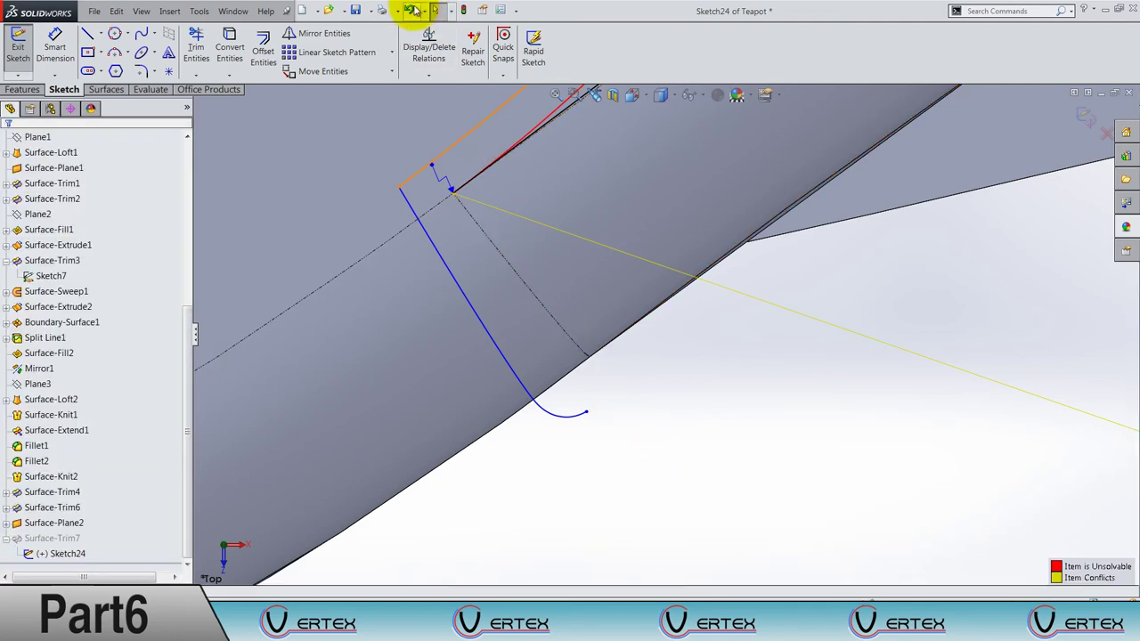
{"action": "left_click", "coordinate": [413, 10]}
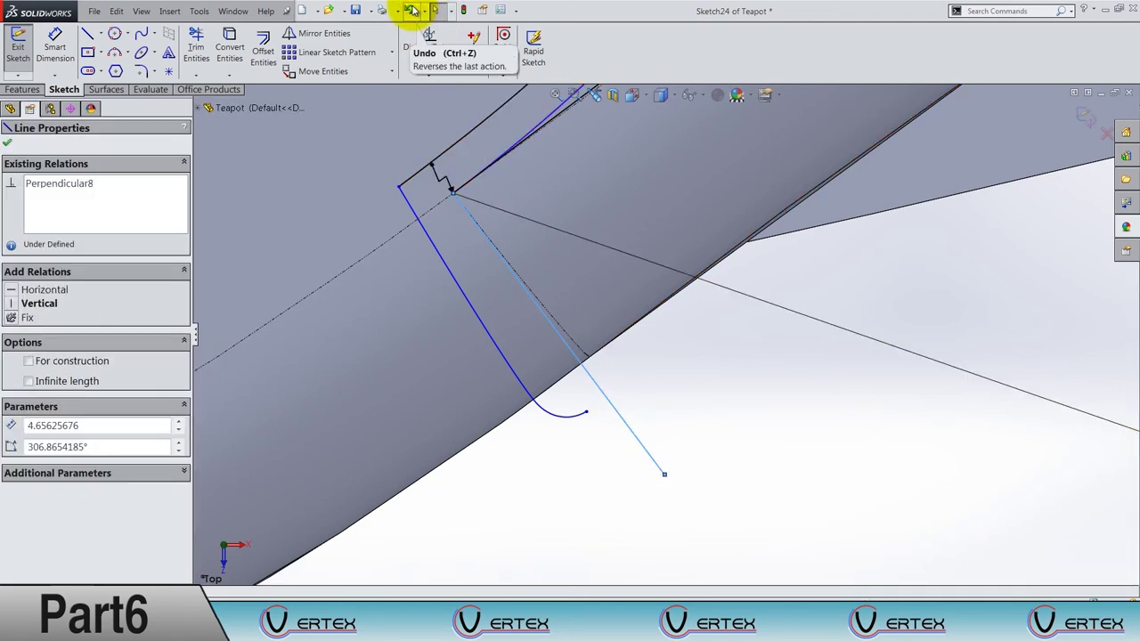
{"action": "left_click", "coordinate": [777, 420]}
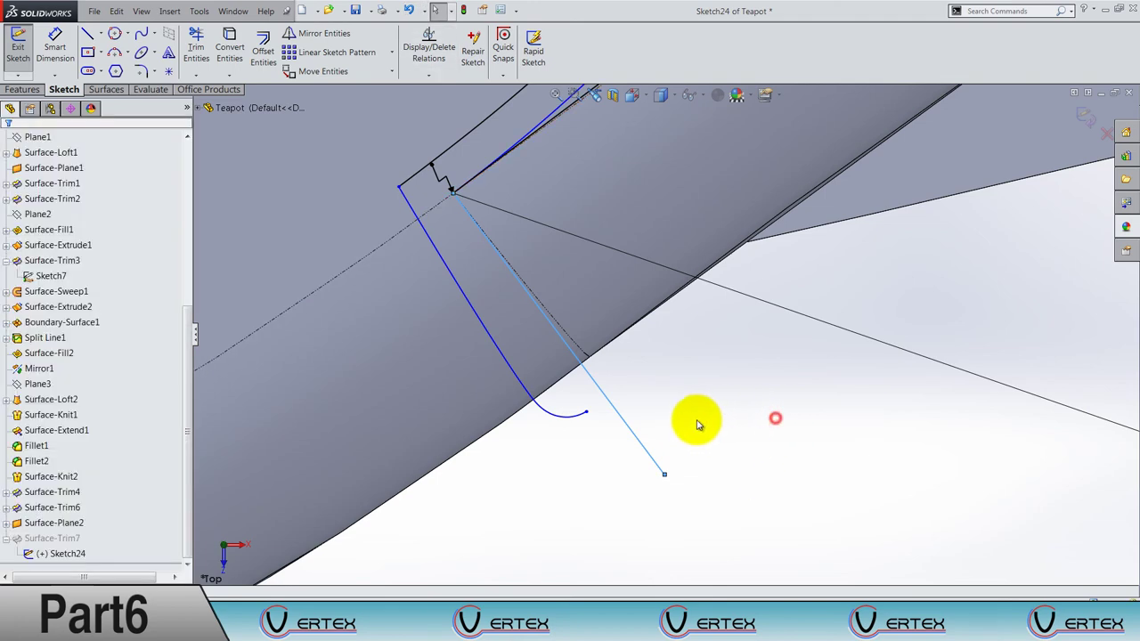
{"action": "left_click", "coordinate": [629, 430]}
{"action": "key", "text": "Delete"}
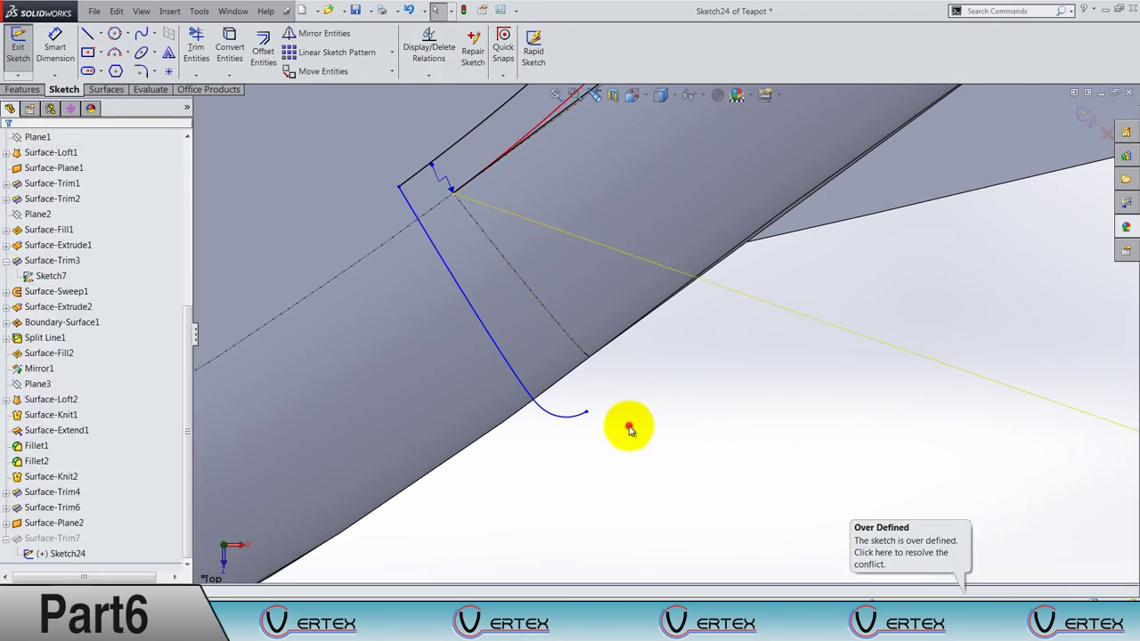
Box-select and delete the arc with its 70 dimensions, then zoom back to the spout edge.
{"action": "scroll", "coordinate": [629, 429], "scroll_direction": "up", "scroll_amount": 2}
{"action": "scroll", "coordinate": [628, 429], "scroll_direction": "up", "scroll_amount": 2}
{"action": "scroll", "coordinate": [628, 431], "scroll_direction": "up", "scroll_amount": 2}
{"action": "scroll", "coordinate": [682, 312], "scroll_direction": "up", "scroll_amount": 2}
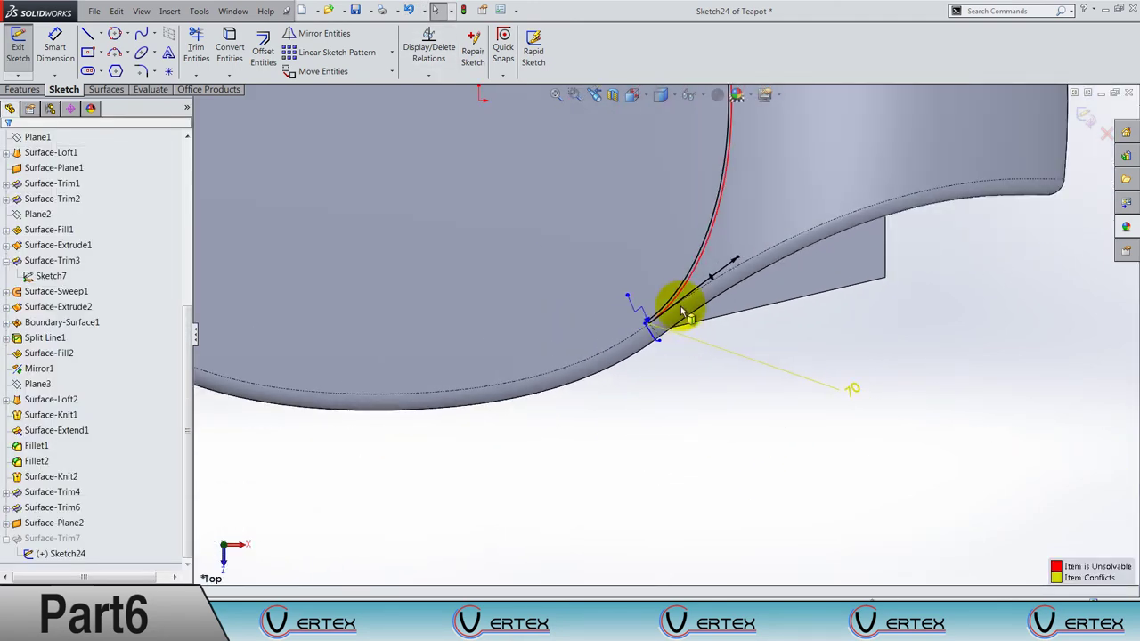
{"action": "scroll", "coordinate": [692, 366], "scroll_direction": "up", "scroll_amount": 2}
{"action": "scroll", "coordinate": [692, 366], "scroll_direction": "up", "scroll_amount": 2}
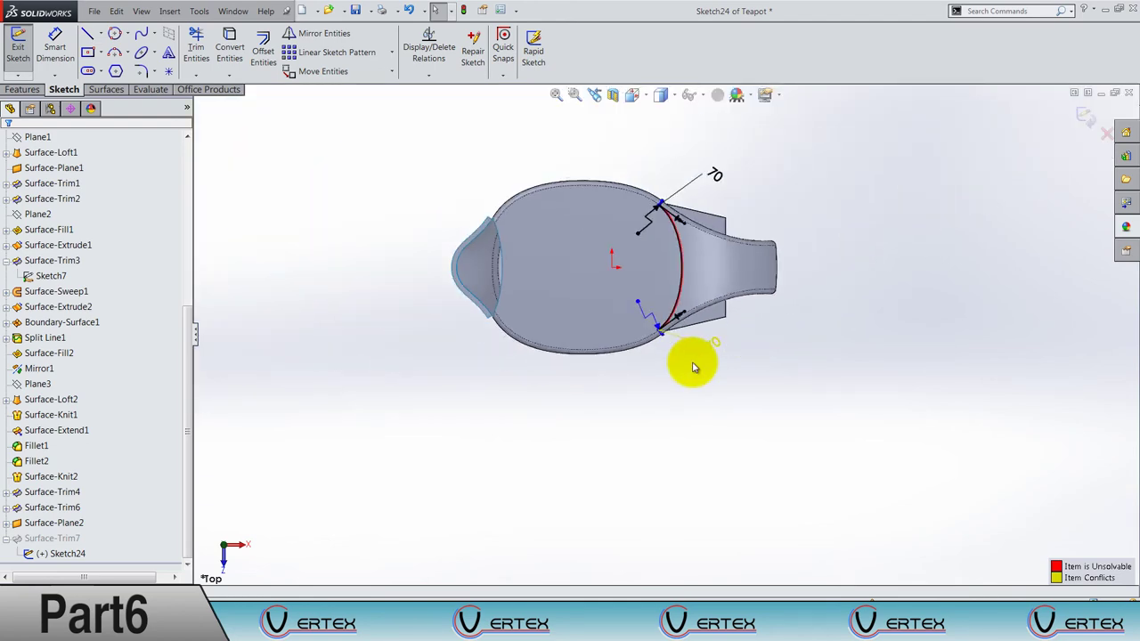
{"action": "scroll", "coordinate": [693, 366], "scroll_direction": "up", "scroll_amount": 1}
{"action": "left_click_drag", "start_coordinate": [636, 166], "coordinate": [703, 470]}
{"action": "key", "text": "Delete"}
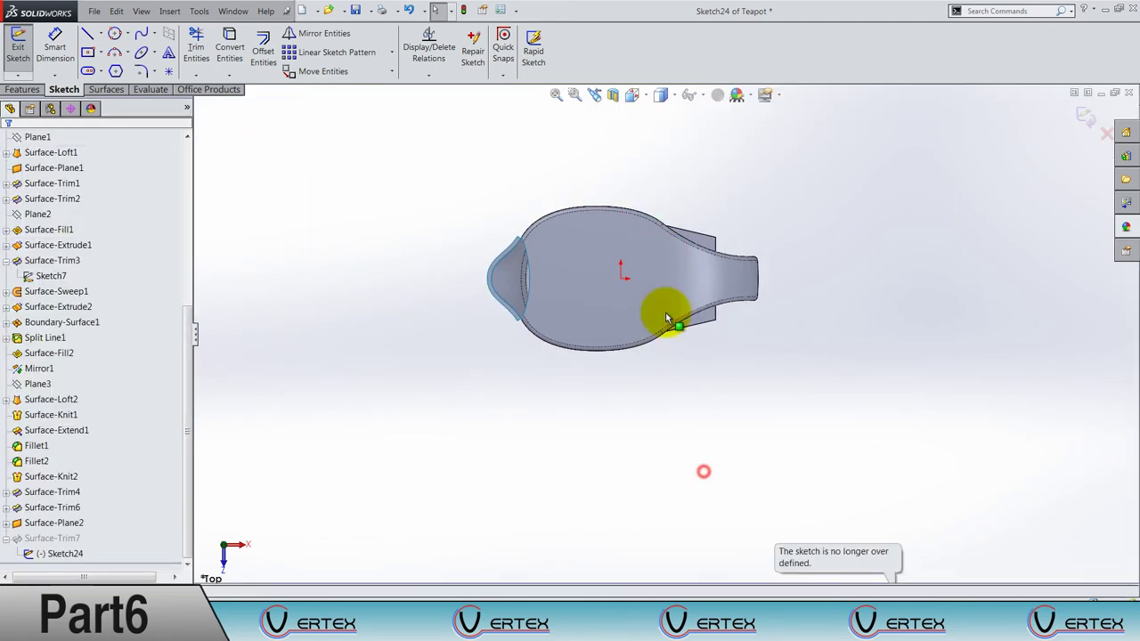
{"action": "scroll", "coordinate": [670, 342], "scroll_direction": "down", "scroll_amount": 3}
{"action": "scroll", "coordinate": [669, 341], "scroll_direction": "down", "scroll_amount": 2}
{"action": "scroll", "coordinate": [659, 324], "scroll_direction": "down", "scroll_amount": 2}
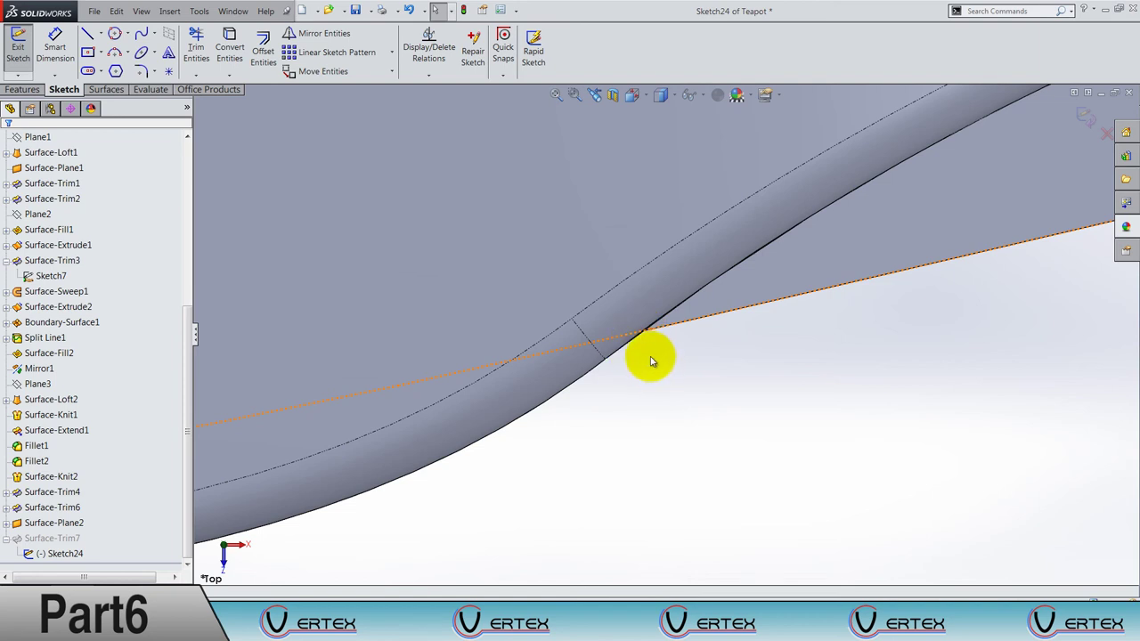
{"action": "scroll", "coordinate": [651, 361], "scroll_direction": "down", "scroll_amount": 2}
Draw a short line from the spout edge to below it.
{"action": "left_click", "coordinate": [87, 33]}
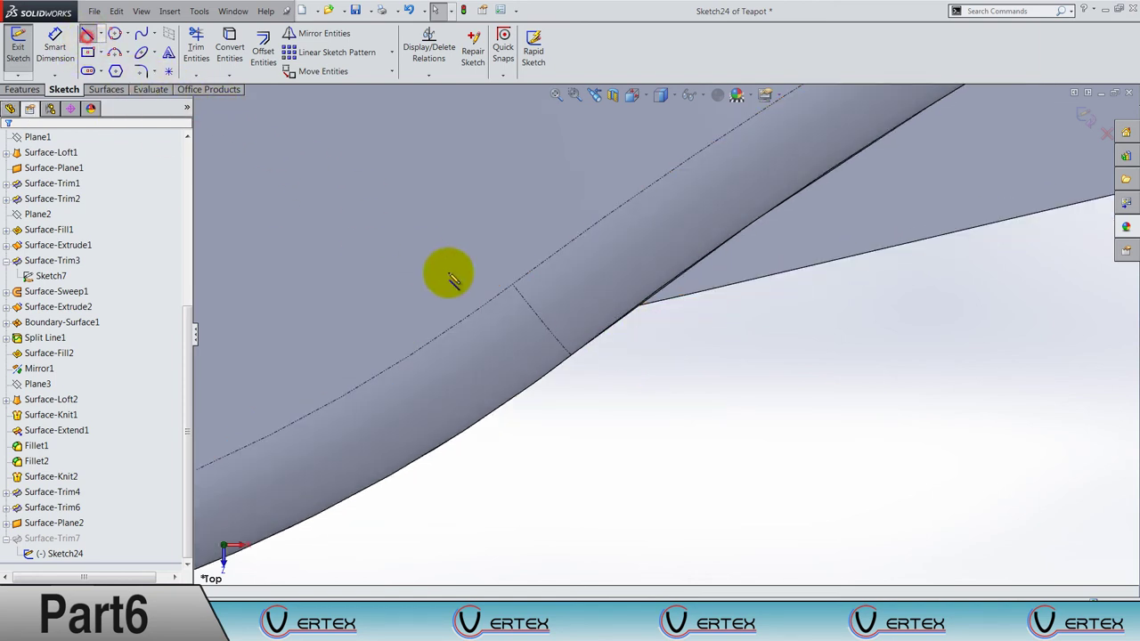
{"action": "left_click", "coordinate": [514, 285]}
{"action": "left_click", "coordinate": [618, 405]}
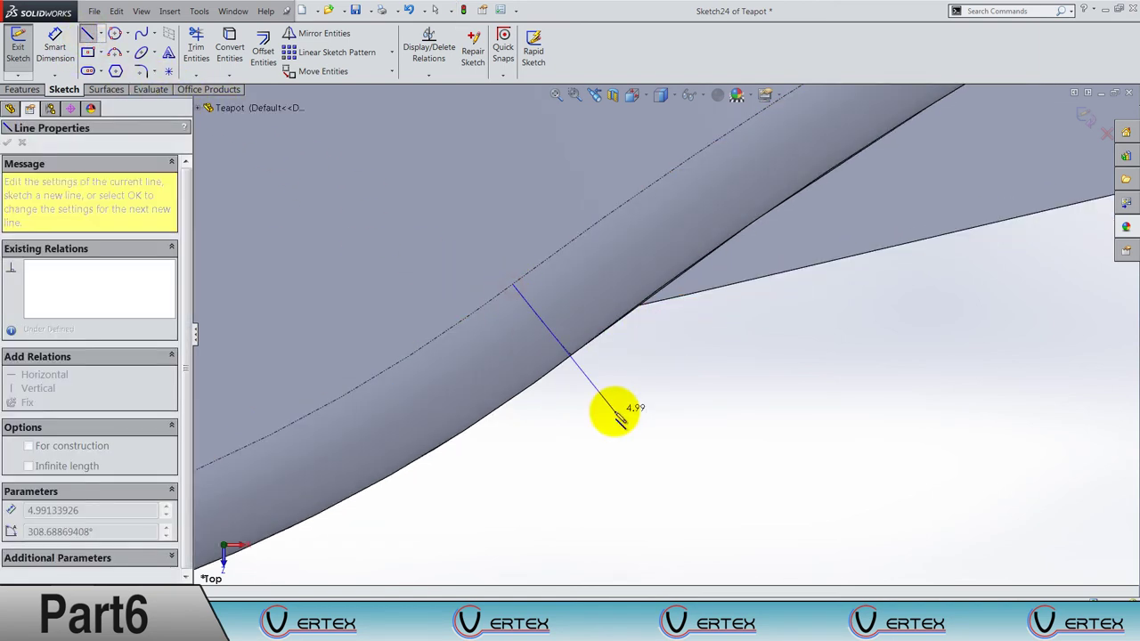
{"action": "key", "text": "Escape"}
Make the short line's end coincident with the body edge, then return to Top view.
{"action": "middle_click_drag", "start_coordinate": [605, 410], "coordinate": [603, 413]}
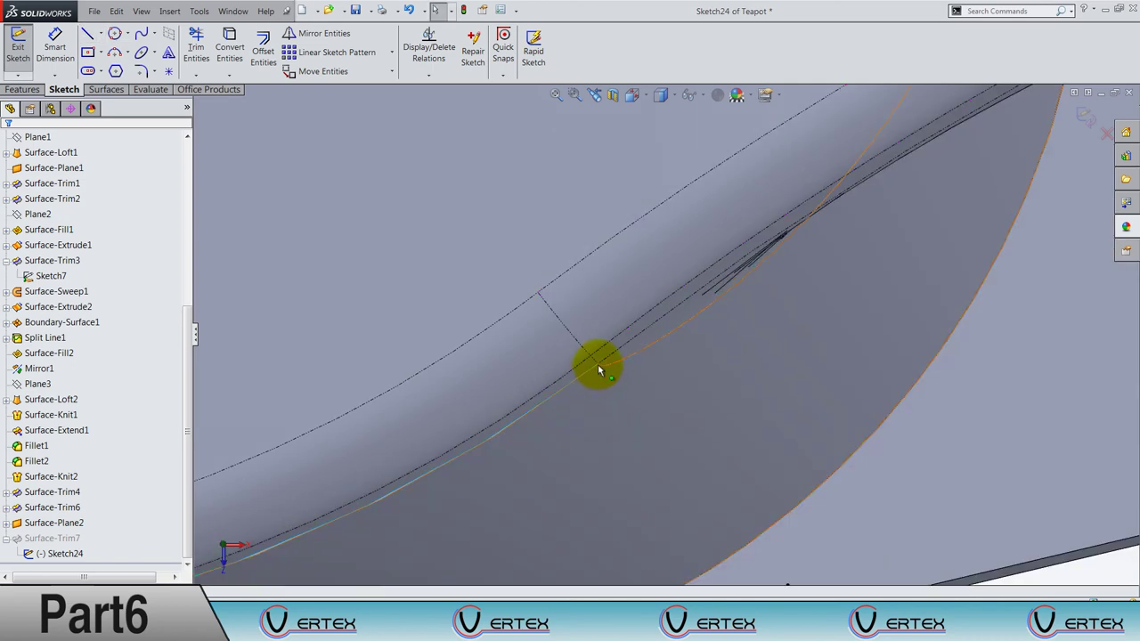
{"action": "middle_click_drag", "start_coordinate": [599, 367], "coordinate": [722, 457]}
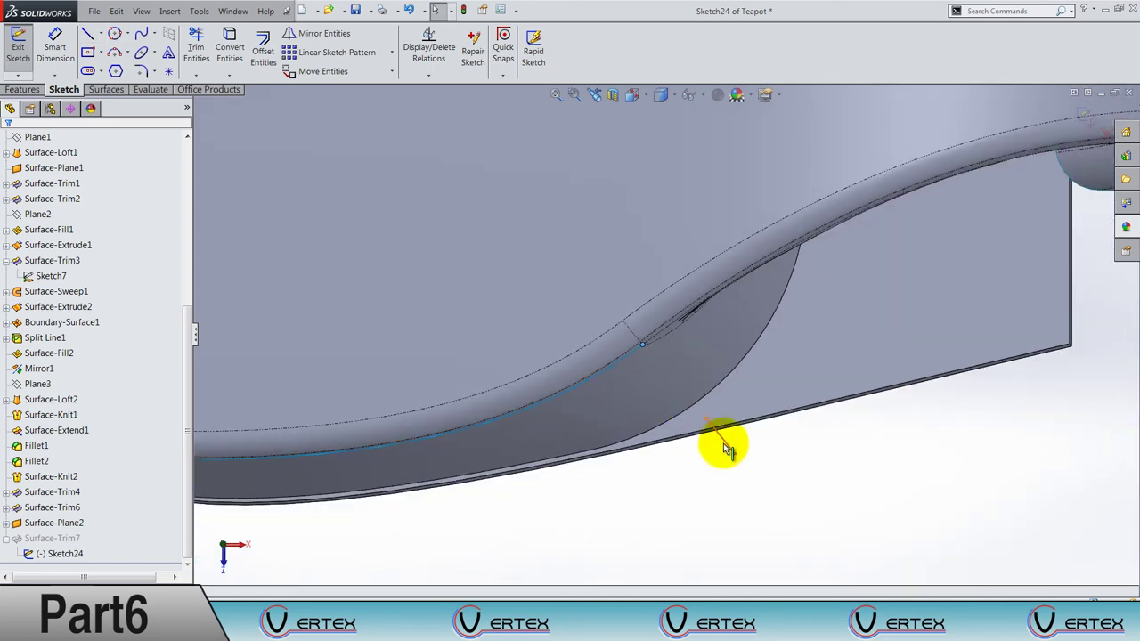
{"action": "left_click", "coordinate": [727, 450]}
{"action": "left_click", "coordinate": [724, 454], "text": "ctrl"}
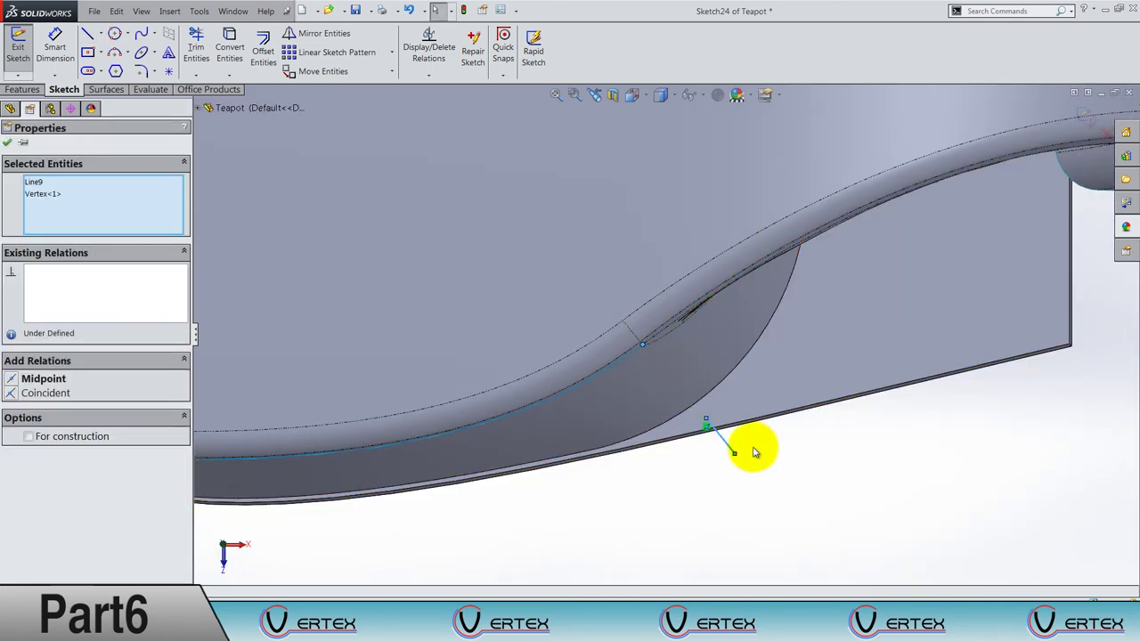
{"action": "left_click", "coordinate": [11, 396]}
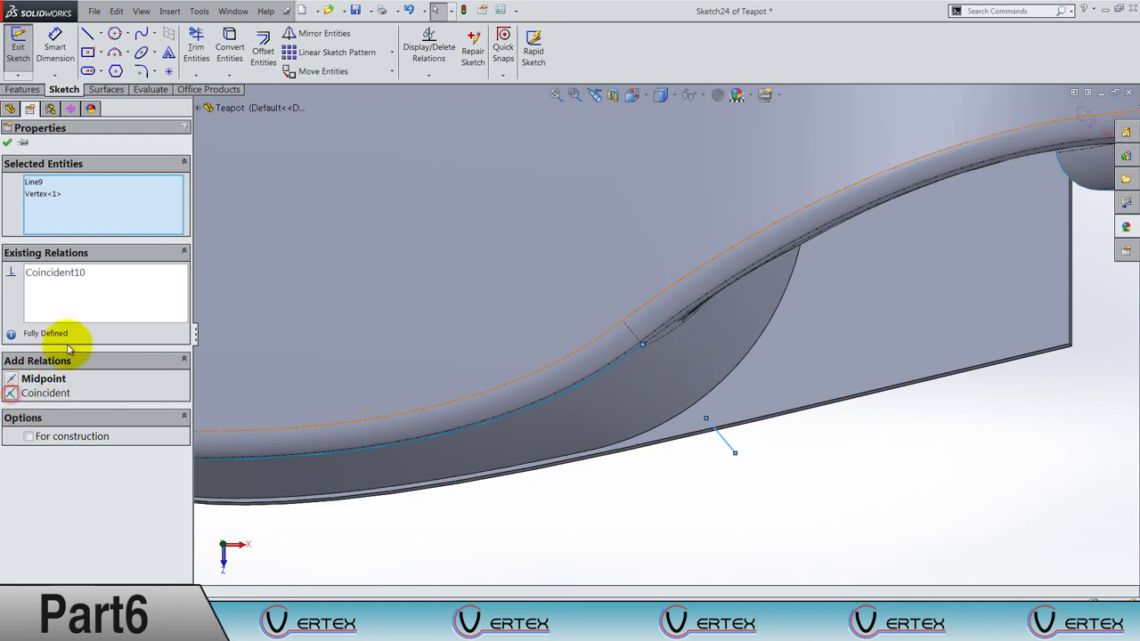
{"action": "left_click", "coordinate": [8, 143]}
{"action": "left_click", "coordinate": [632, 97]}
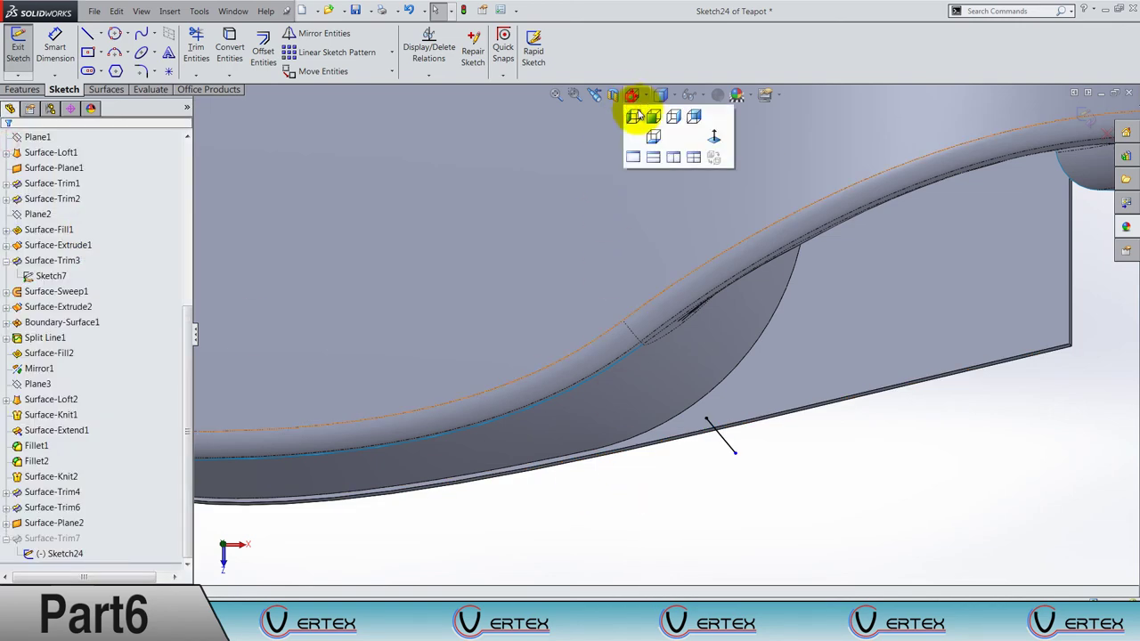
{"action": "left_click", "coordinate": [649, 155]}
Draw a second short line from the spout edge to outside the body.
{"action": "scroll", "coordinate": [730, 456], "scroll_direction": "down", "scroll_amount": 5}
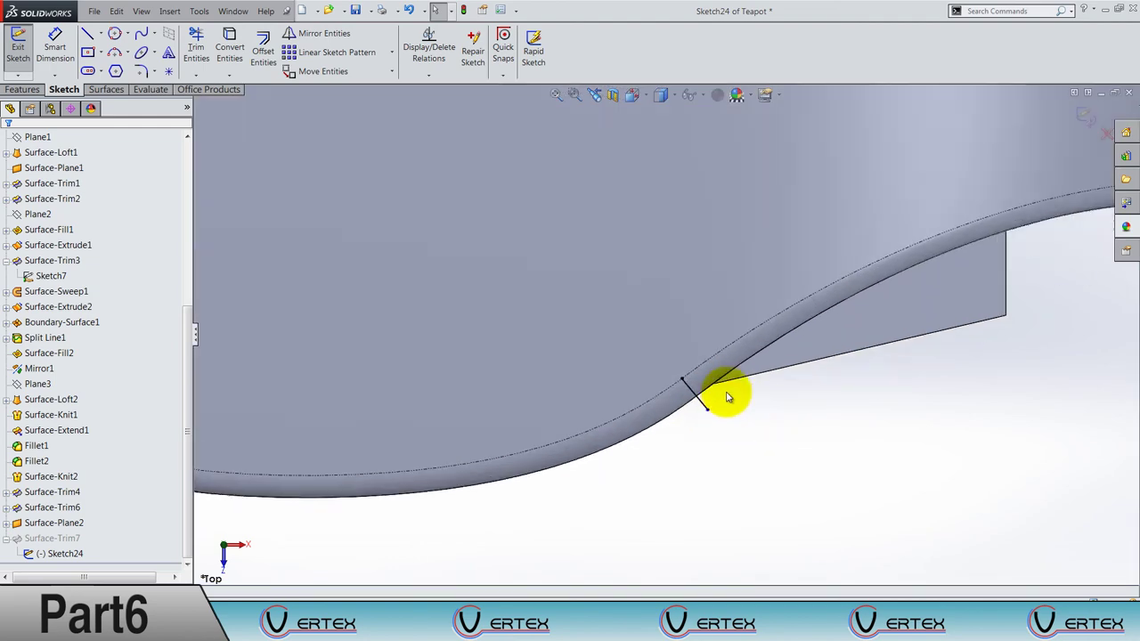
{"action": "scroll", "coordinate": [697, 246], "scroll_direction": "up", "scroll_amount": 5}
{"action": "scroll", "coordinate": [684, 201], "scroll_direction": "up", "scroll_amount": 3}
{"action": "scroll", "coordinate": [682, 201], "scroll_direction": "down", "scroll_amount": 5}
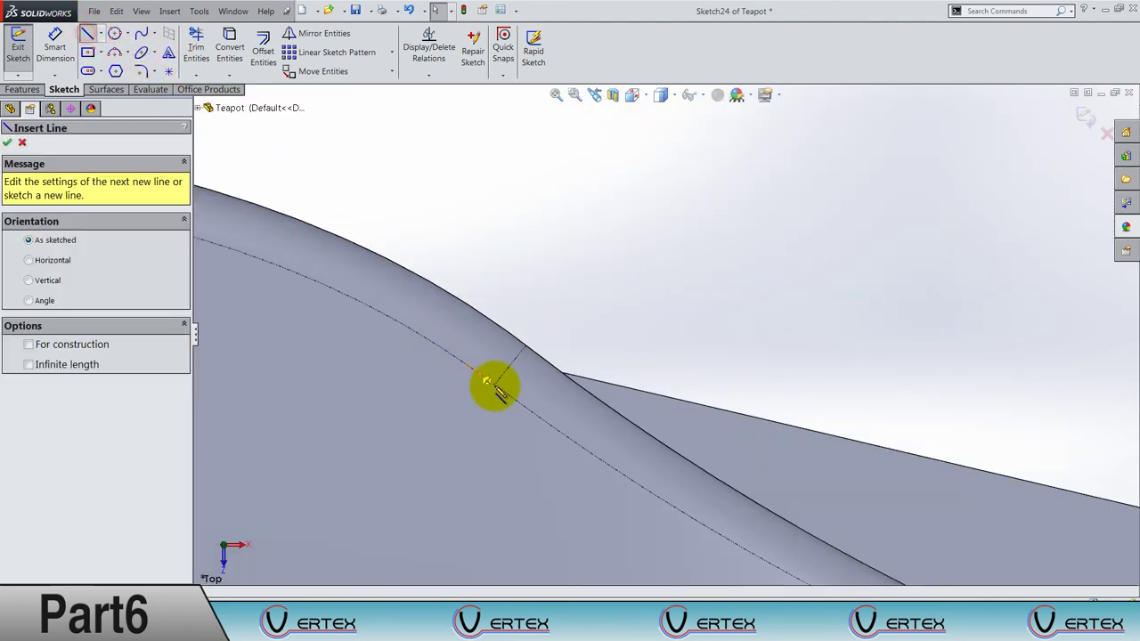
{"action": "left_click", "coordinate": [496, 384]}
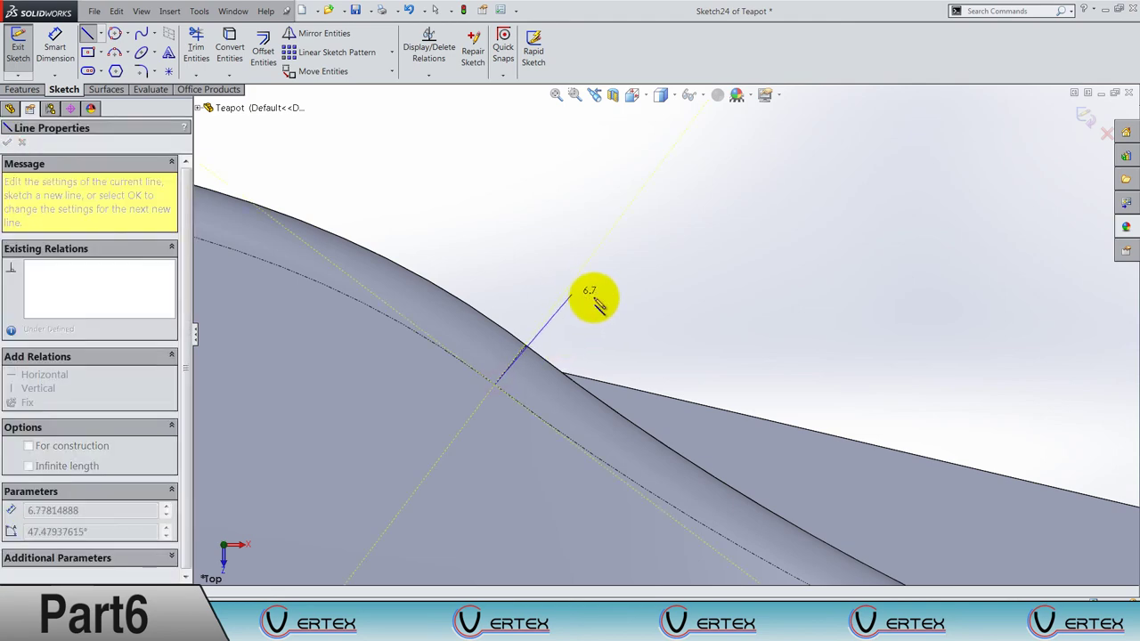
{"action": "left_click", "coordinate": [779, 231]}
{"action": "key", "text": "Escape"}
Make the second line's end point coincident with the body edge.
{"action": "mouse_move", "coordinate": [585, 358]}
{"action": "middle_mouse_down"}
{"action": "mouse_move", "coordinate": [582, 380]}
{"action": "mouse_move", "coordinate": [639, 347]}
{"action": "middle_mouse_up"}
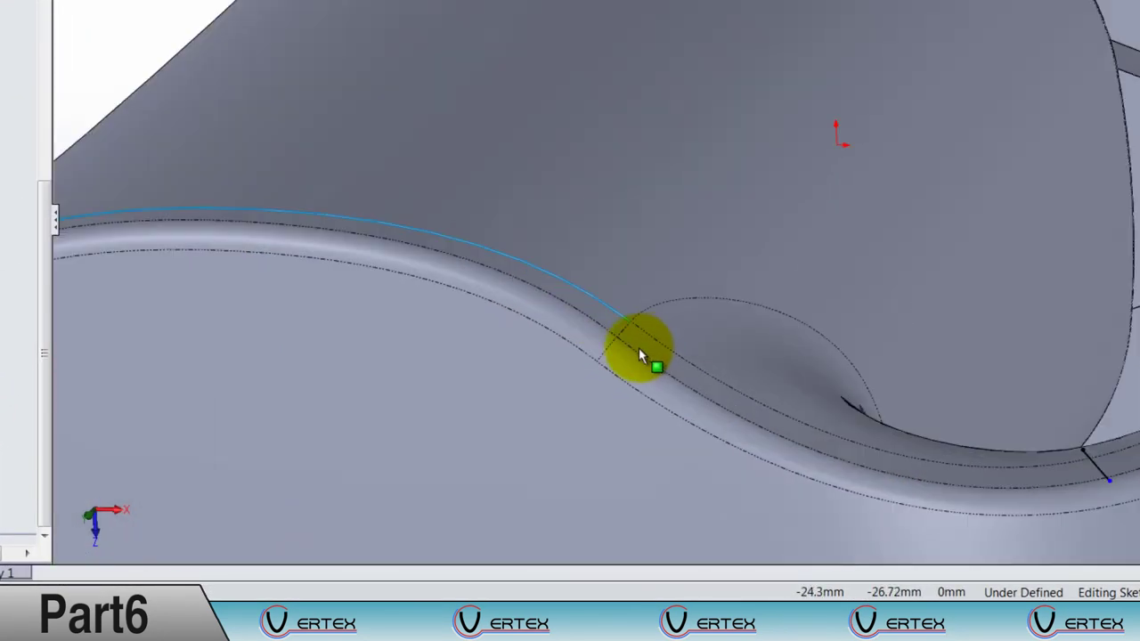
{"action": "scroll", "coordinate": [638, 354], "scroll_direction": "down", "scroll_amount": 2}
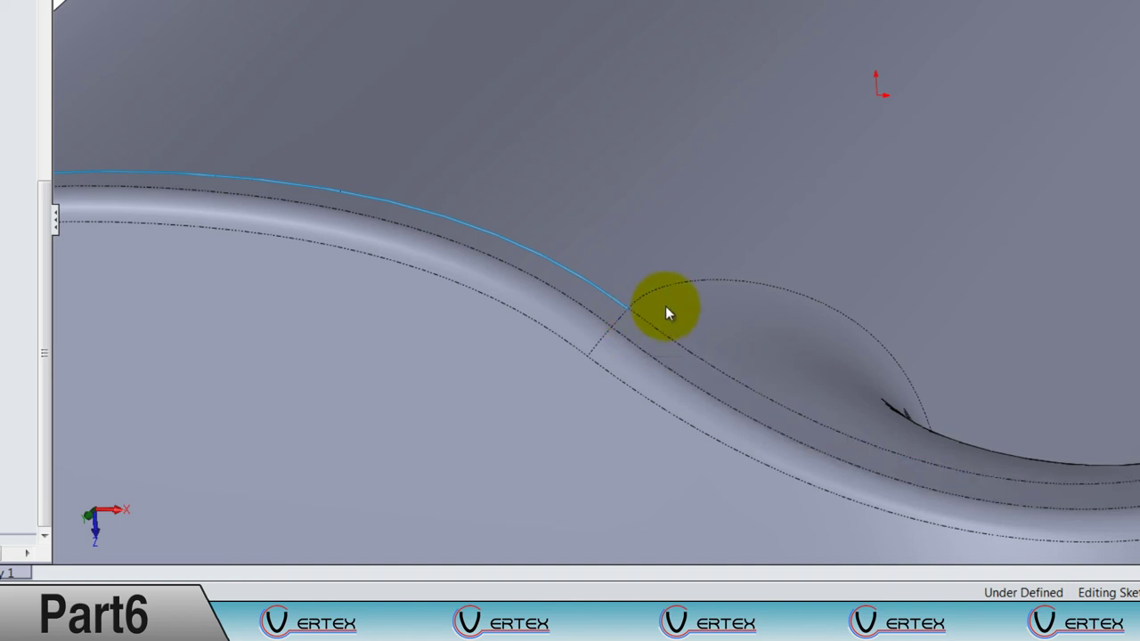
{"action": "scroll", "coordinate": [668, 312], "scroll_direction": "down", "scroll_amount": 3}
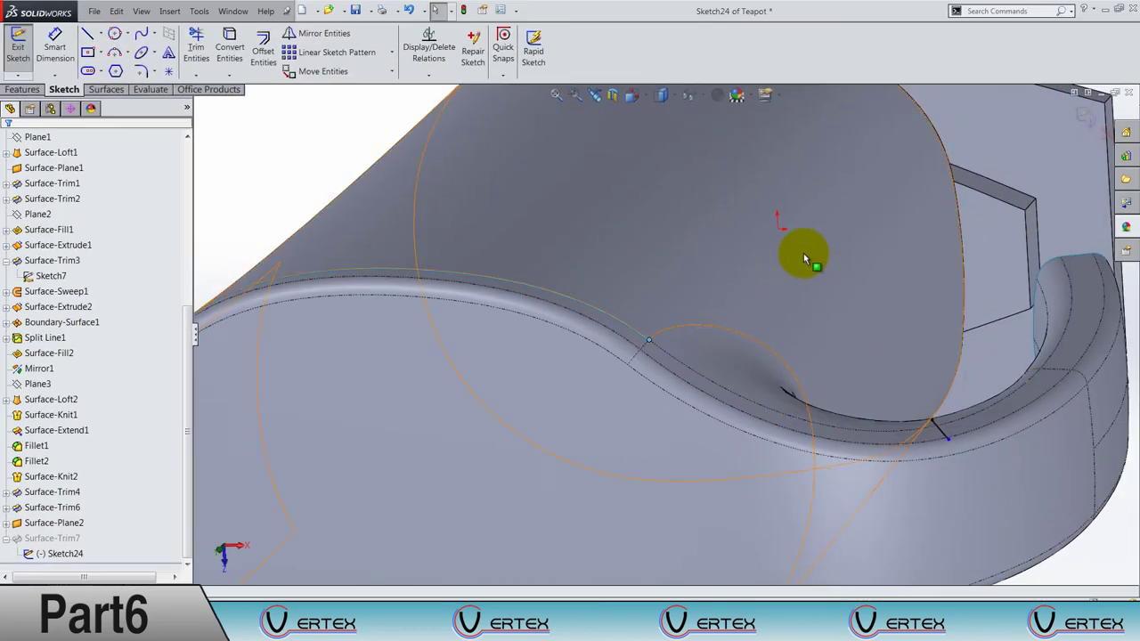
{"action": "scroll", "coordinate": [804, 253], "scroll_direction": "up", "scroll_amount": 3}
{"action": "left_click", "coordinate": [784, 209]}
{"action": "left_click", "coordinate": [795, 204], "text": "ctrl"}
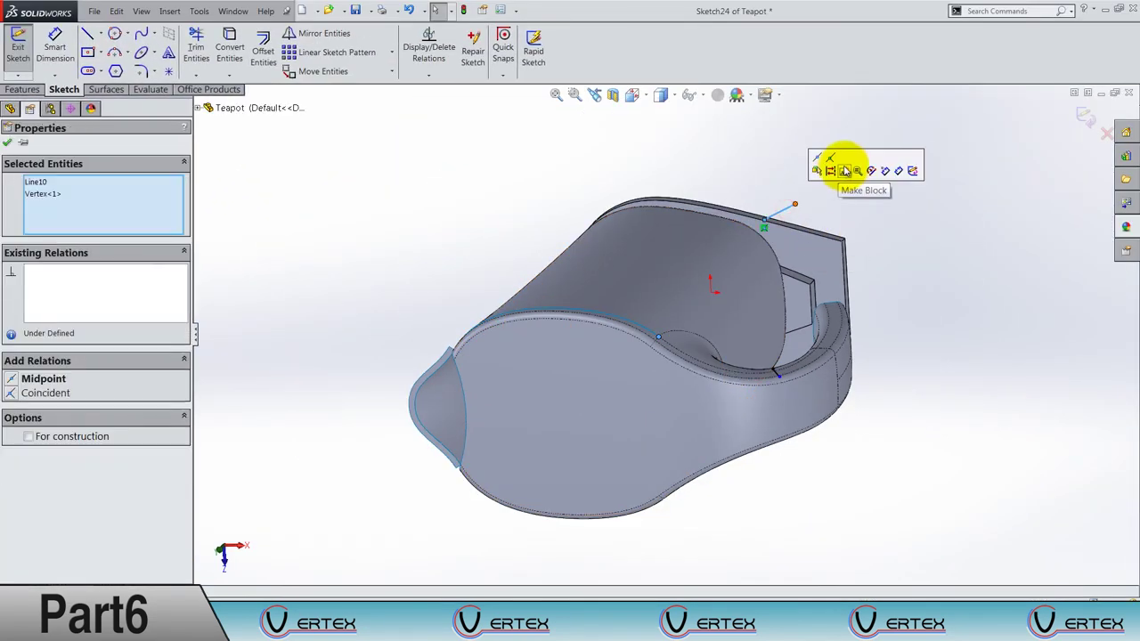
{"action": "left_click", "coordinate": [831, 162]}
{"action": "left_click", "coordinate": [805, 153]}
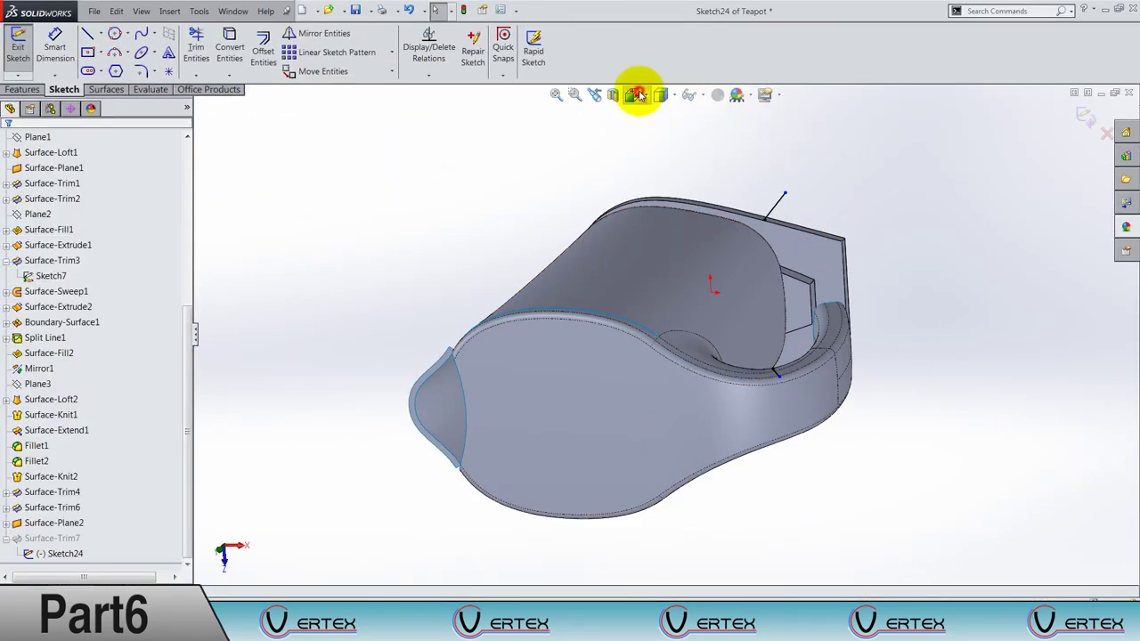
{"action": "left_click", "coordinate": [638, 94]}
In Top view, draw Spline10 from the top line's end to the lower edge, tangent to it.
{"action": "left_click", "coordinate": [659, 133]}
{"action": "left_click", "coordinate": [141, 33]}
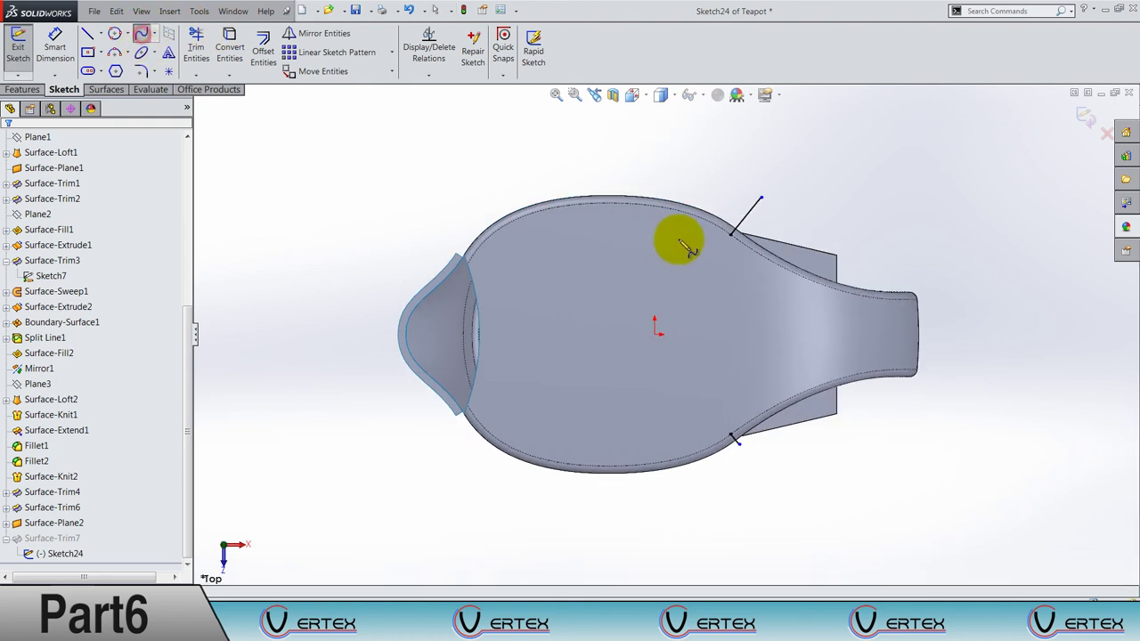
{"action": "left_click", "coordinate": [731, 235]}
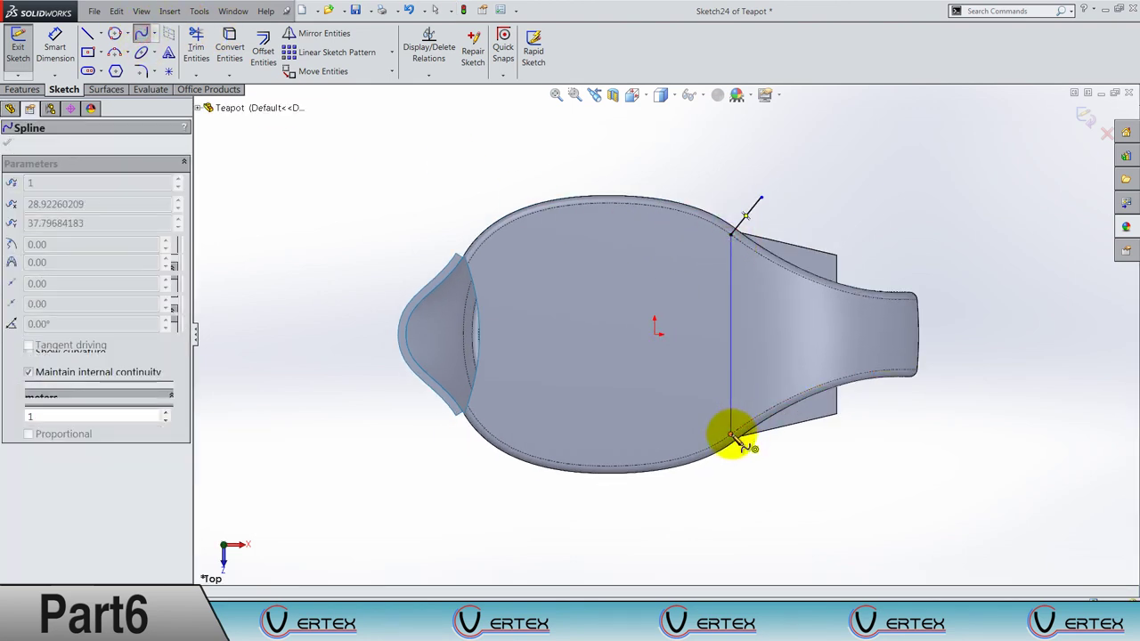
{"action": "double_click", "coordinate": [732, 436]}
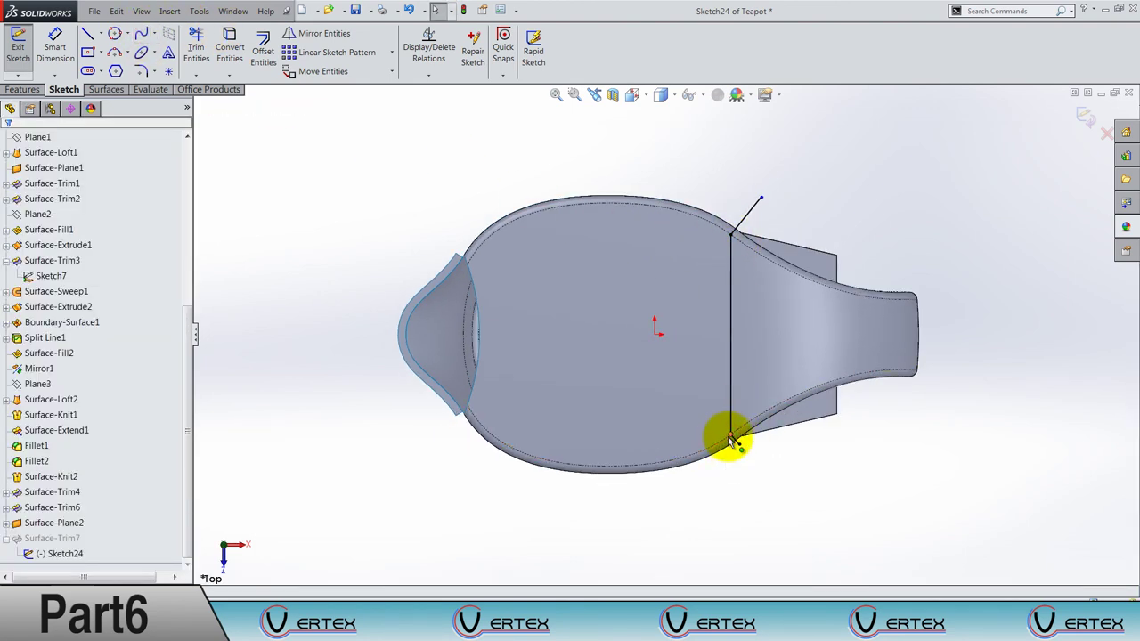
{"action": "scroll", "coordinate": [730, 438], "scroll_direction": "down", "scroll_amount": 3}
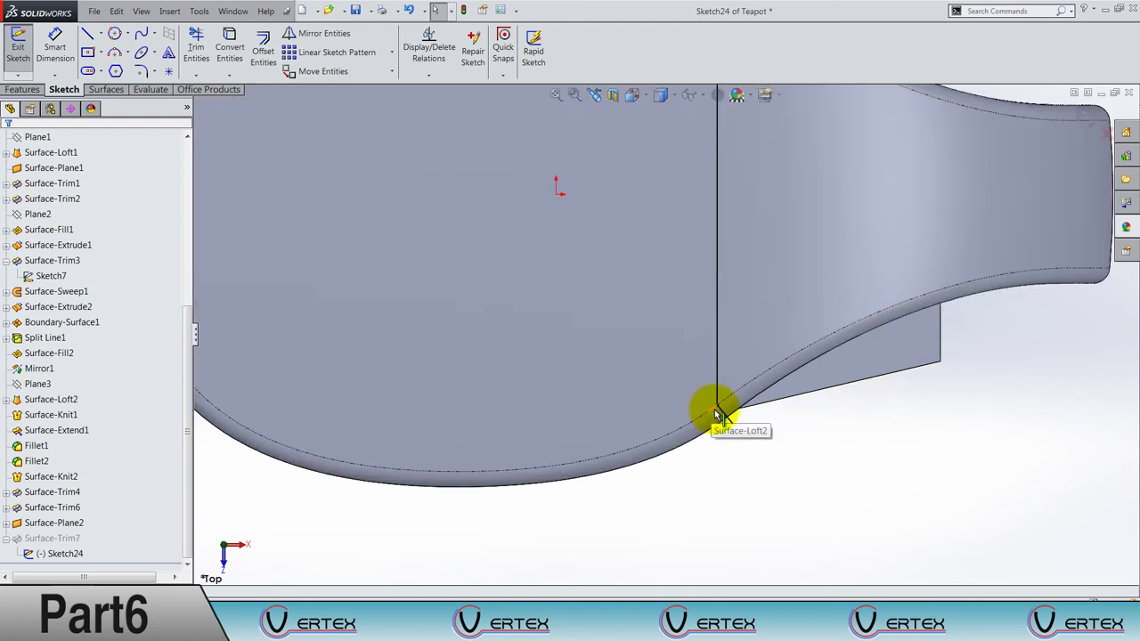
{"action": "left_click", "coordinate": [718, 400]}
{"action": "left_click_drag", "start_coordinate": [746, 369], "coordinate": [754, 352]}
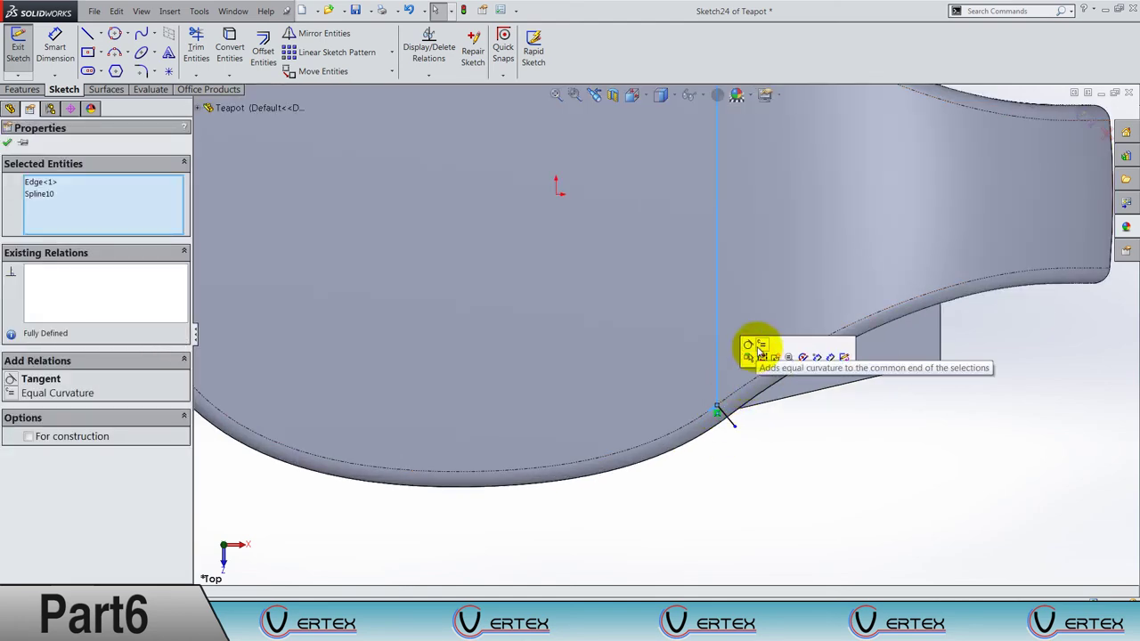
{"action": "scroll", "coordinate": [754, 351], "scroll_direction": "up", "scroll_amount": 4}
Make Spline10 tangent to the top body edge at its upper end.
{"action": "scroll", "coordinate": [685, 179], "scroll_direction": "down", "scroll_amount": 4}
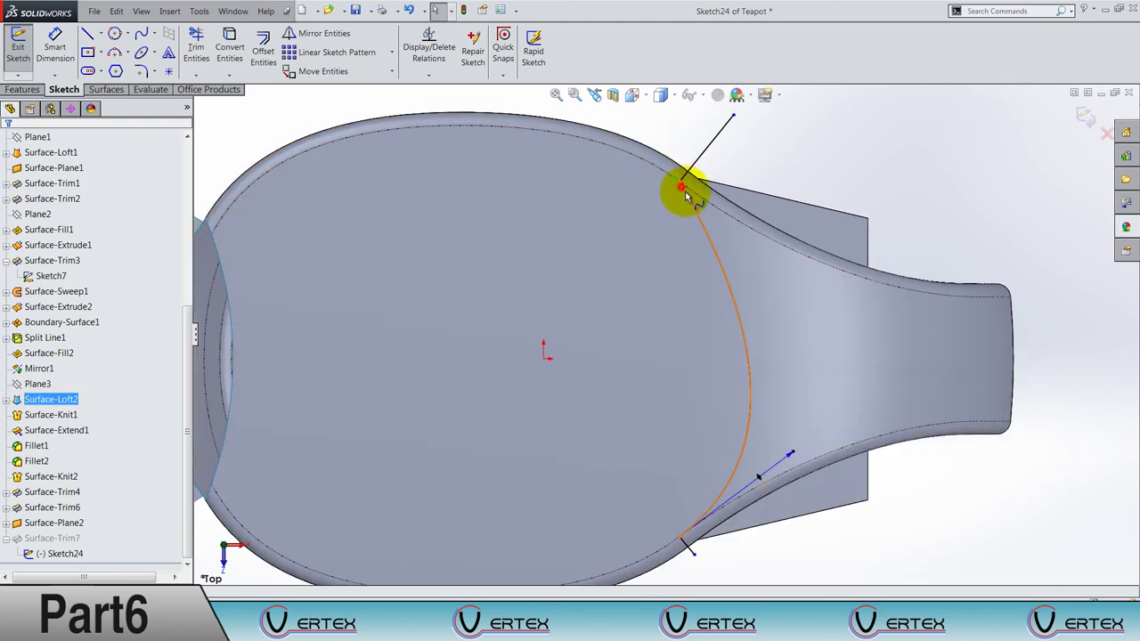
{"action": "left_click", "coordinate": [686, 194]}
{"action": "left_click", "coordinate": [711, 175], "text": "ctrl"}
{"action": "left_click", "coordinate": [703, 152]}
{"action": "left_click", "coordinate": [685, 129]}
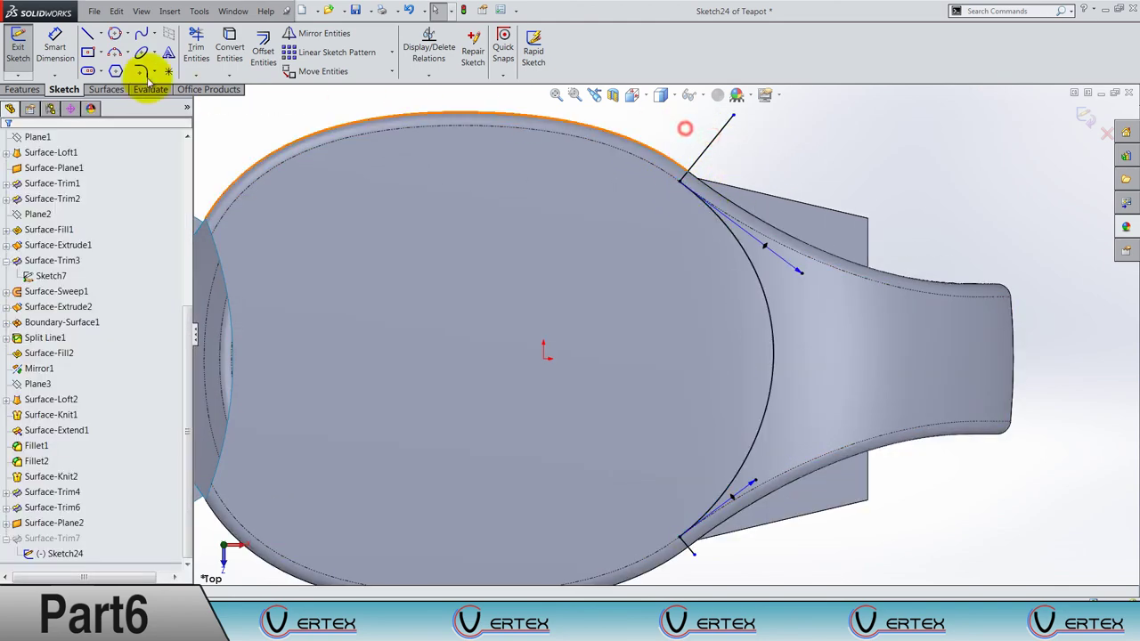
Dimension the spline's top and bottom tangent handles to 70 each.
{"action": "left_click", "coordinate": [54, 46]}
{"action": "left_click", "coordinate": [799, 274]}
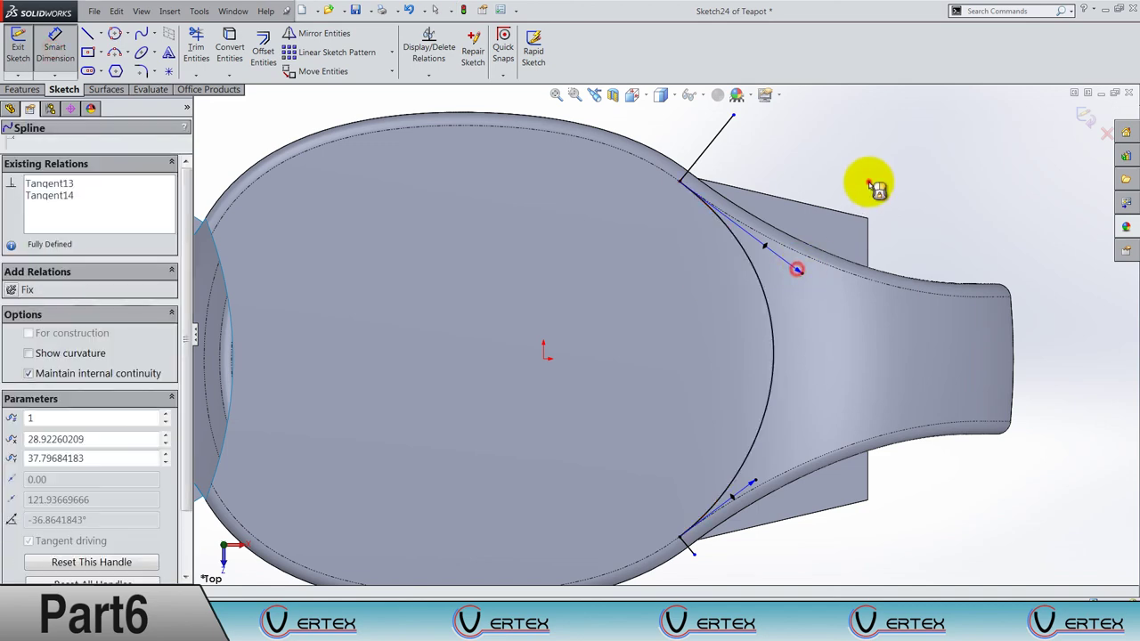
{"action": "left_click", "coordinate": [865, 182]}
{"action": "key", "text": "Return"}
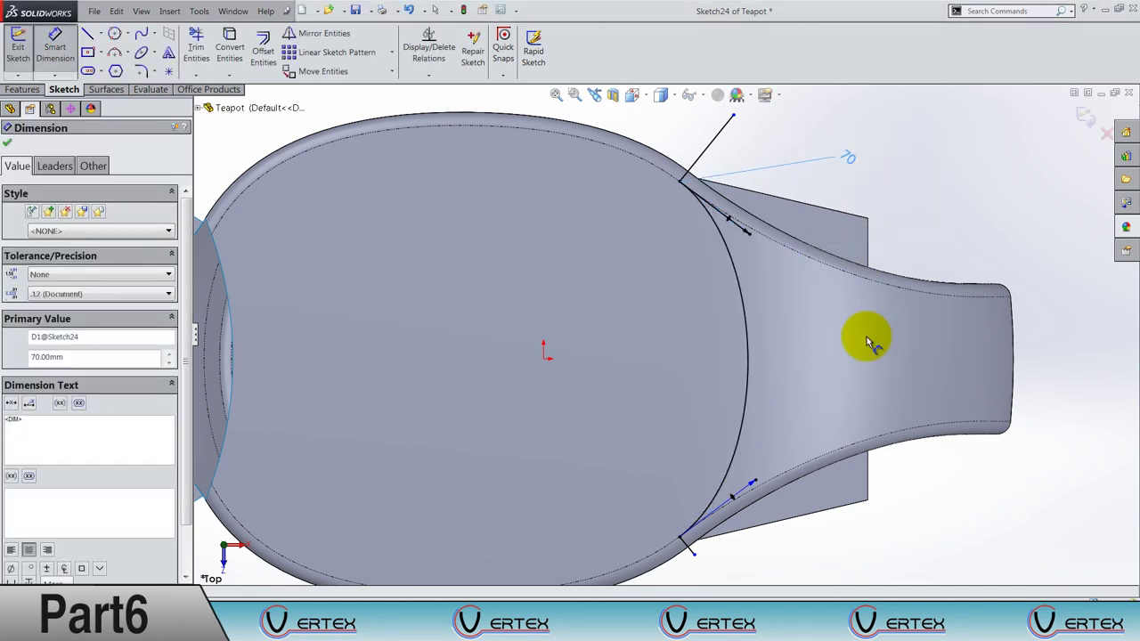
{"action": "left_click", "coordinate": [944, 513]}
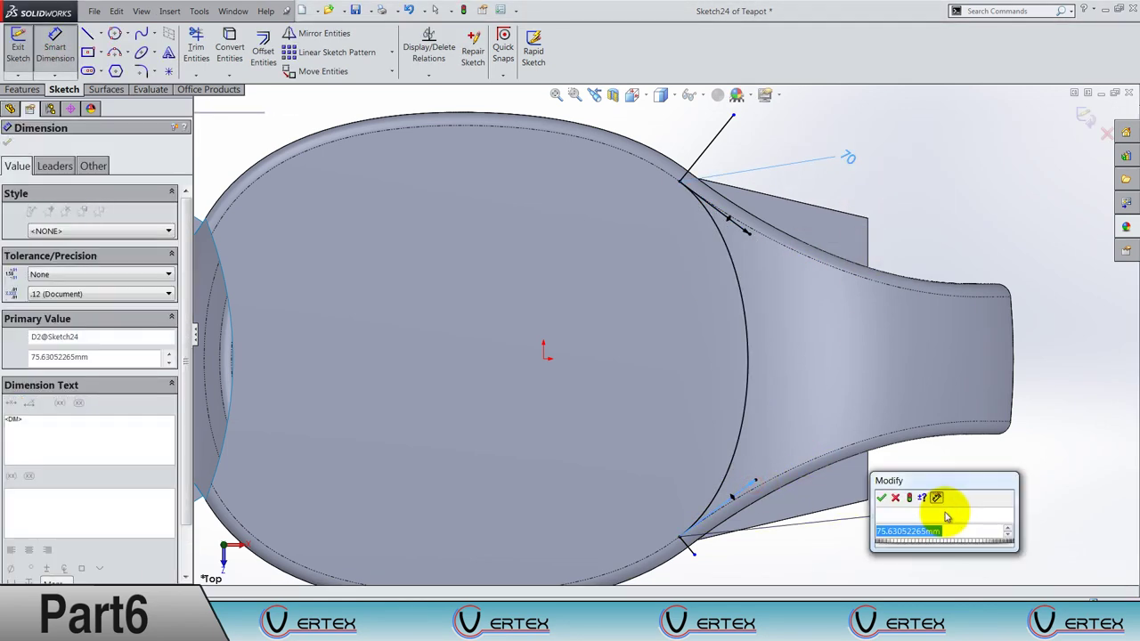
{"action": "key", "text": "Return"}
{"action": "left_click", "coordinate": [947, 511]}
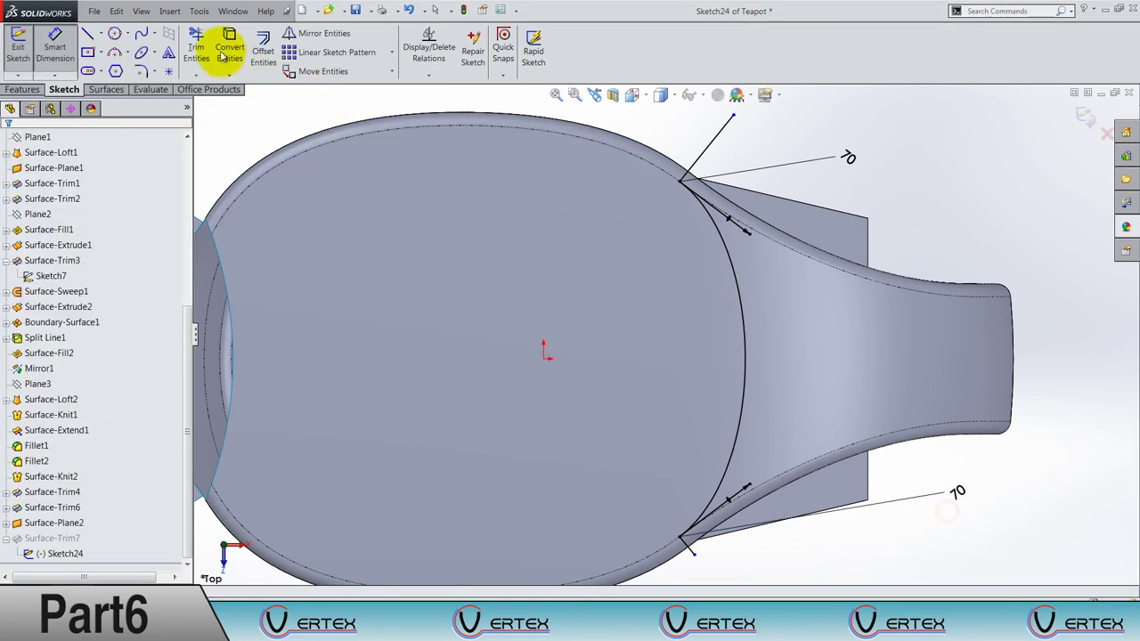
Offset Spline10 by 0.50 mm to the reversed side, then exit and rebuild the sketch.
{"action": "left_click", "coordinate": [260, 62]}
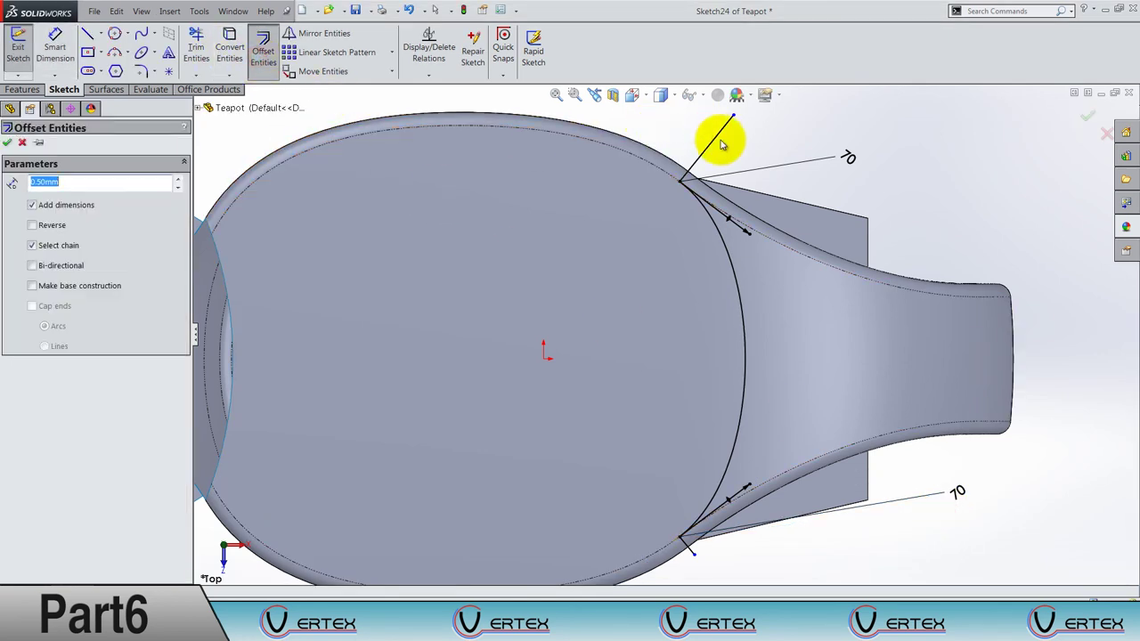
{"action": "left_click", "coordinate": [32, 224]}
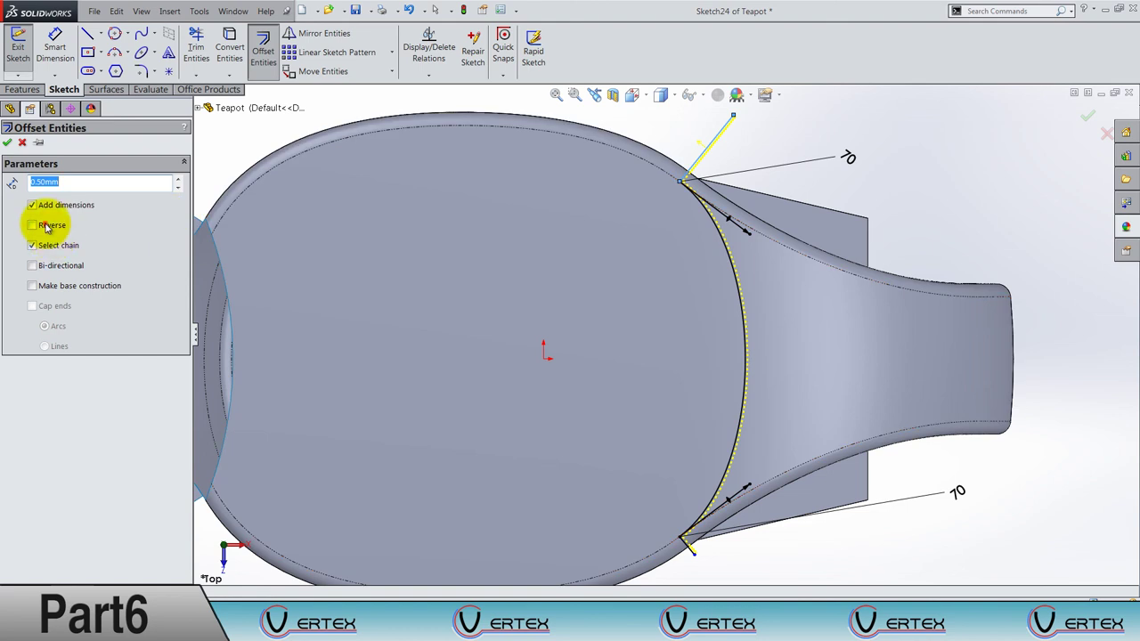
{"action": "left_click", "coordinate": [902, 206]}
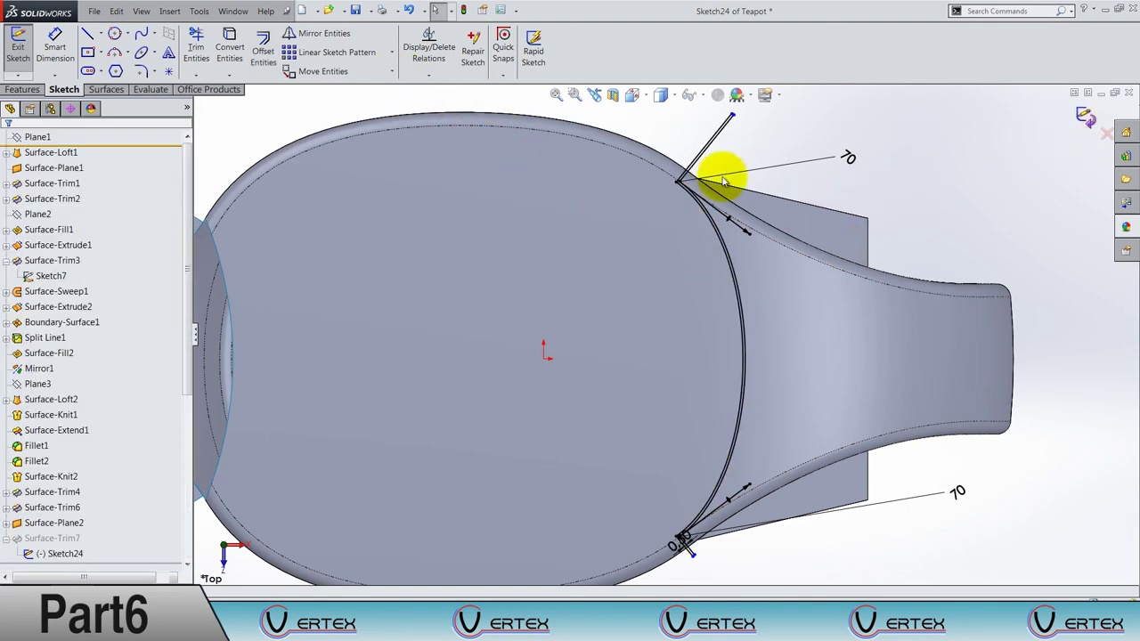
{"action": "key", "text": "ctrl+b"}
Delete the failed Surface-Trim7 feature.
{"action": "scroll", "coordinate": [740, 223], "scroll_direction": "up", "scroll_amount": 3}
{"action": "scroll", "coordinate": [707, 254], "scroll_direction": "up", "scroll_amount": 2}
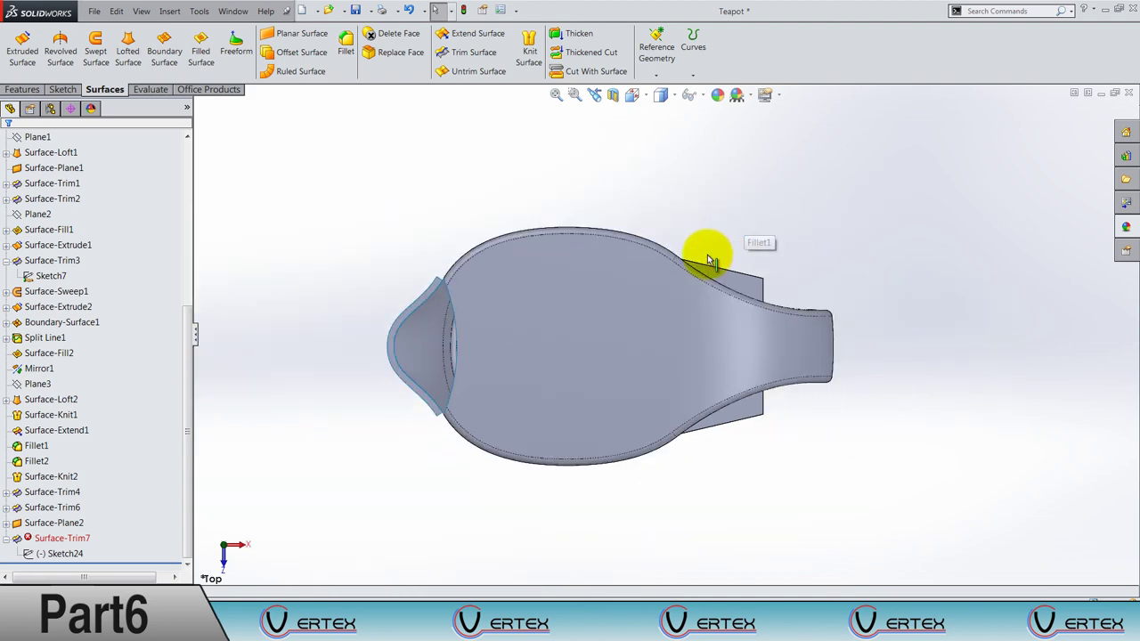
{"action": "left_click", "coordinate": [79, 539]}
{"action": "key", "text": "Delete"}
{"action": "key", "text": "Return"}
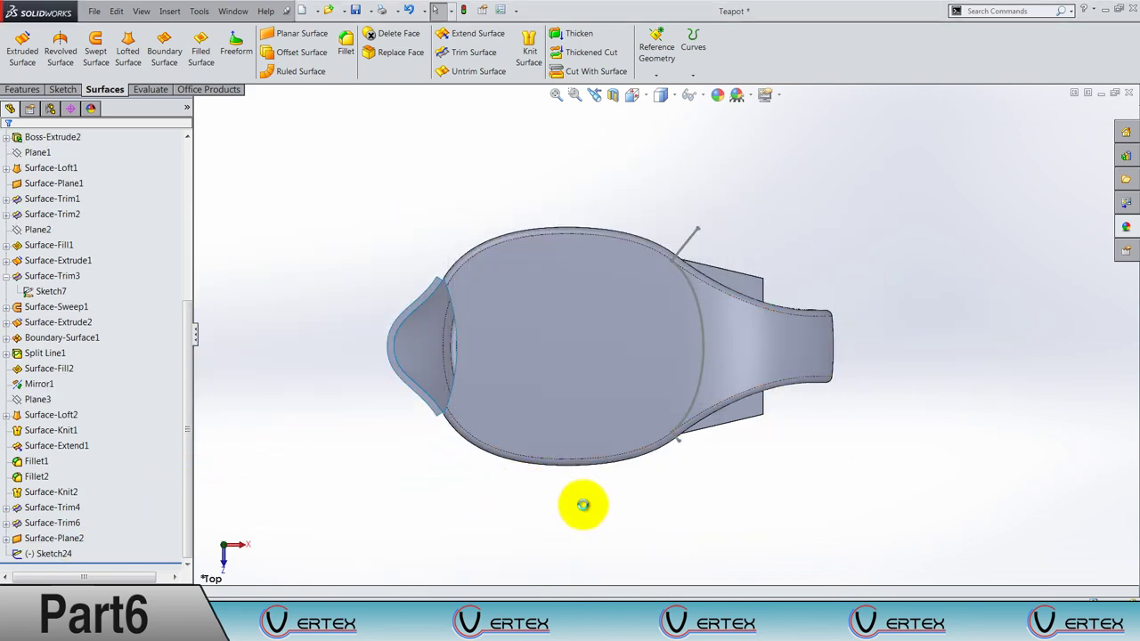
{"action": "left_click", "coordinate": [584, 505]}
Trim the body surface with Sketch24, marking the piece at the handle joint for removal.
{"action": "scroll", "coordinate": [725, 415], "scroll_direction": "down", "scroll_amount": 2}
{"action": "scroll", "coordinate": [466, 222], "scroll_direction": "down", "scroll_amount": 3}
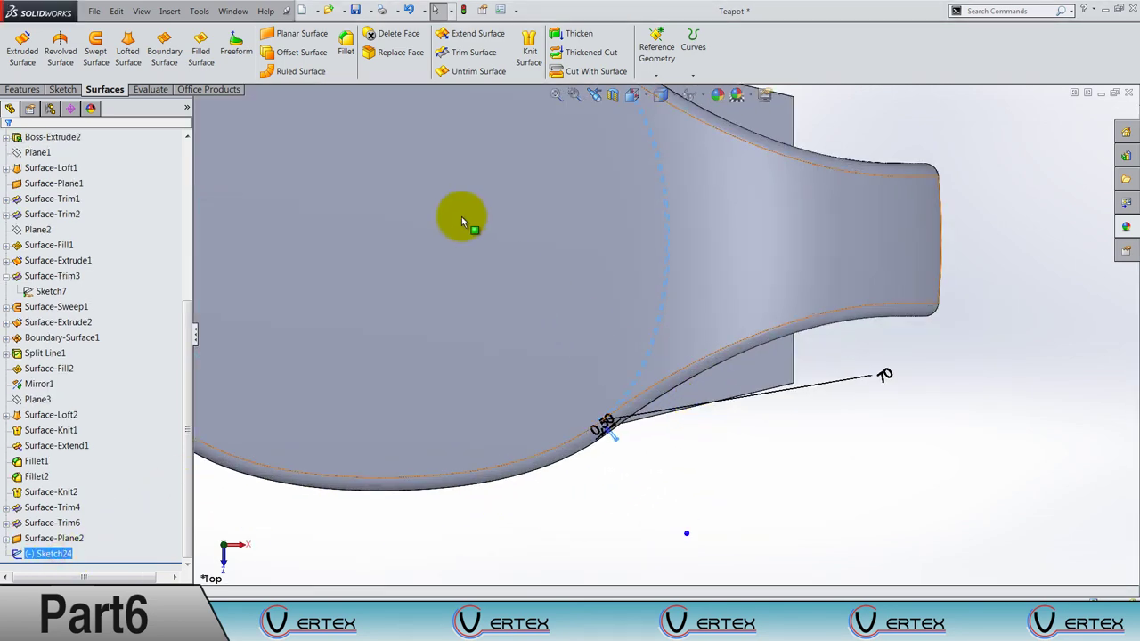
{"action": "scroll", "coordinate": [466, 221], "scroll_direction": "up", "scroll_amount": 5}
{"action": "left_click", "coordinate": [468, 52]}
{"action": "left_click", "coordinate": [670, 282]}
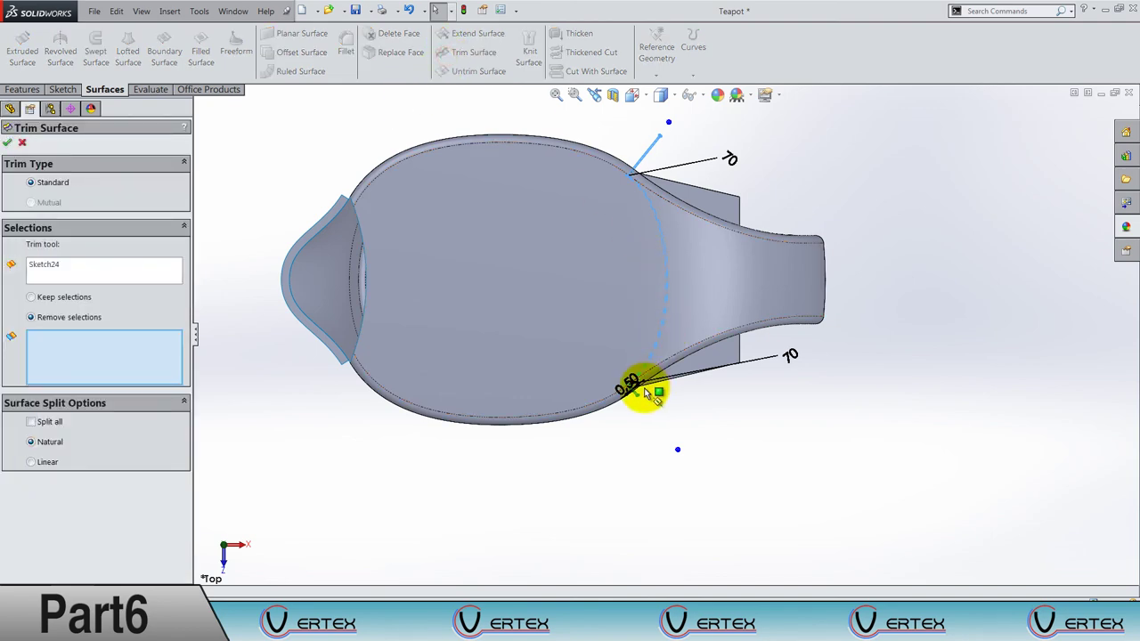
{"action": "scroll", "coordinate": [640, 388], "scroll_direction": "down", "scroll_amount": 2}
{"action": "scroll", "coordinate": [649, 399], "scroll_direction": "down", "scroll_amount": 3}
{"action": "scroll", "coordinate": [624, 368], "scroll_direction": "down", "scroll_amount": 2}
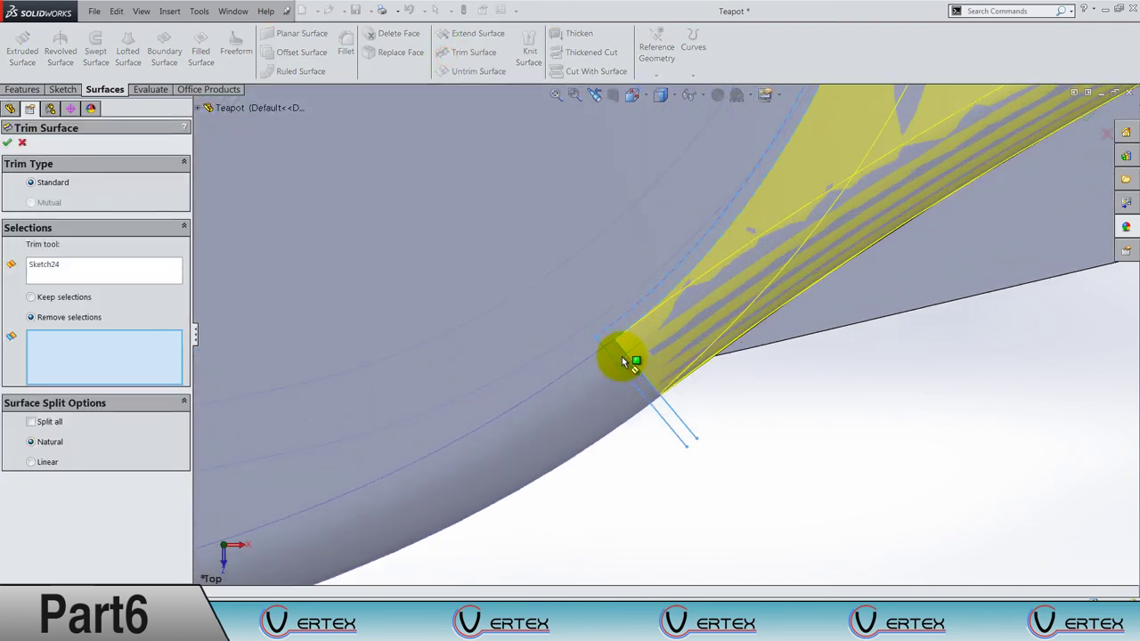
{"action": "scroll", "coordinate": [623, 362], "scroll_direction": "down", "scroll_amount": 1}
{"action": "left_click", "coordinate": [619, 359]}
Orbit the kettle to check the cut and accept it as Surface-Trim8.
{"action": "scroll", "coordinate": [693, 481], "scroll_direction": "up", "scroll_amount": 1}
{"action": "scroll", "coordinate": [695, 475], "scroll_direction": "up", "scroll_amount": 2}
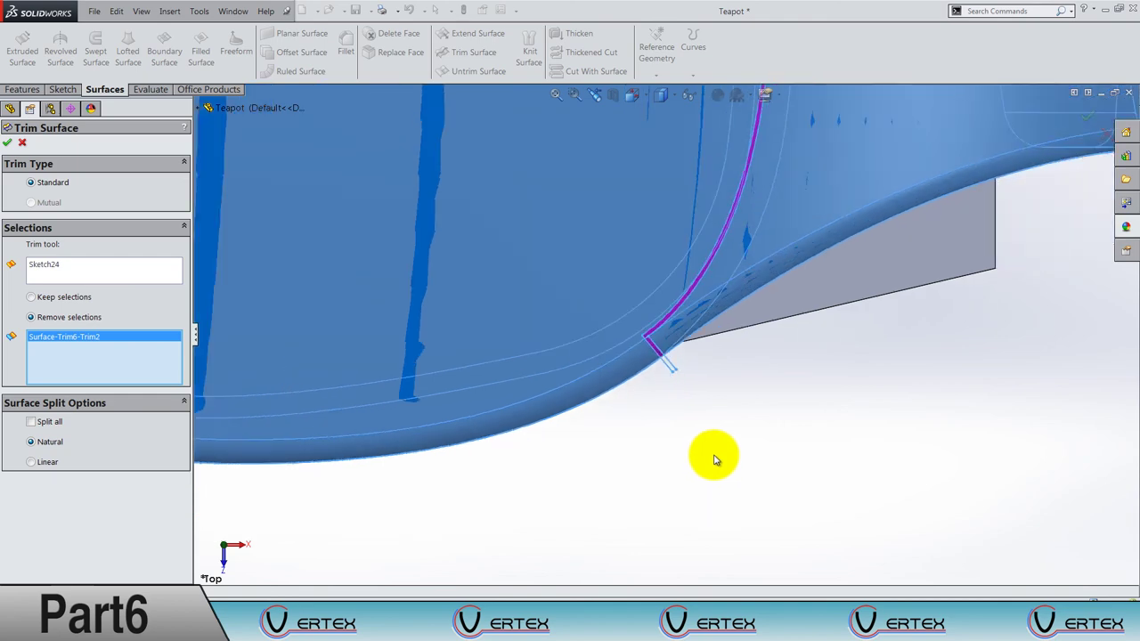
{"action": "scroll", "coordinate": [715, 458], "scroll_direction": "up", "scroll_amount": 2}
{"action": "scroll", "coordinate": [714, 459], "scroll_direction": "up", "scroll_amount": 3}
{"action": "mouse_move", "coordinate": [715, 453]}
{"action": "middle_mouse_down"}
{"action": "mouse_move", "coordinate": [683, 291]}
{"action": "mouse_move", "coordinate": [700, 394]}
{"action": "mouse_move", "coordinate": [663, 260]}
{"action": "mouse_move", "coordinate": [553, 199]}
{"action": "middle_mouse_up"}
{"action": "scroll", "coordinate": [656, 276], "scroll_direction": "down", "scroll_amount": 3}
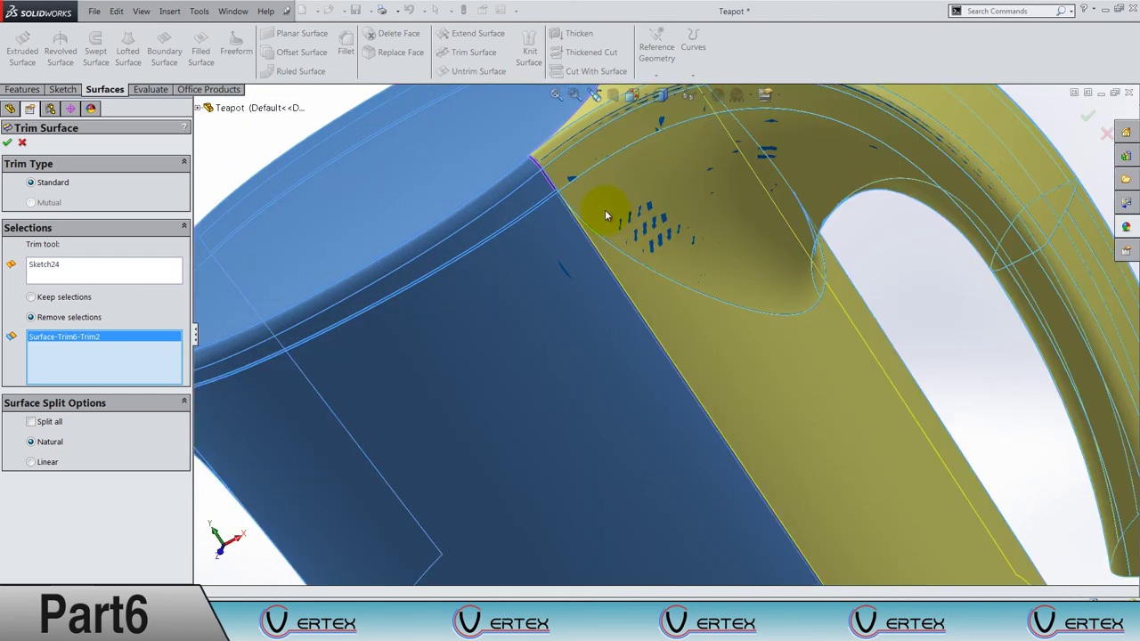
{"action": "scroll", "coordinate": [580, 221], "scroll_direction": "down", "scroll_amount": 1}
{"action": "scroll", "coordinate": [581, 221], "scroll_direction": "up", "scroll_amount": 1}
{"action": "scroll", "coordinate": [581, 221], "scroll_direction": "up", "scroll_amount": 3}
{"action": "scroll", "coordinate": [581, 221], "scroll_direction": "up", "scroll_amount": 2}
{"action": "mouse_move", "coordinate": [580, 221]}
{"action": "middle_mouse_down"}
{"action": "mouse_move", "coordinate": [850, 268]}
{"action": "mouse_move", "coordinate": [768, 209]}
{"action": "mouse_move", "coordinate": [704, 209]}
{"action": "mouse_move", "coordinate": [654, 275]}
{"action": "mouse_move", "coordinate": [641, 251]}
{"action": "mouse_move", "coordinate": [799, 295]}
{"action": "mouse_move", "coordinate": [859, 364]}
{"action": "middle_mouse_up"}
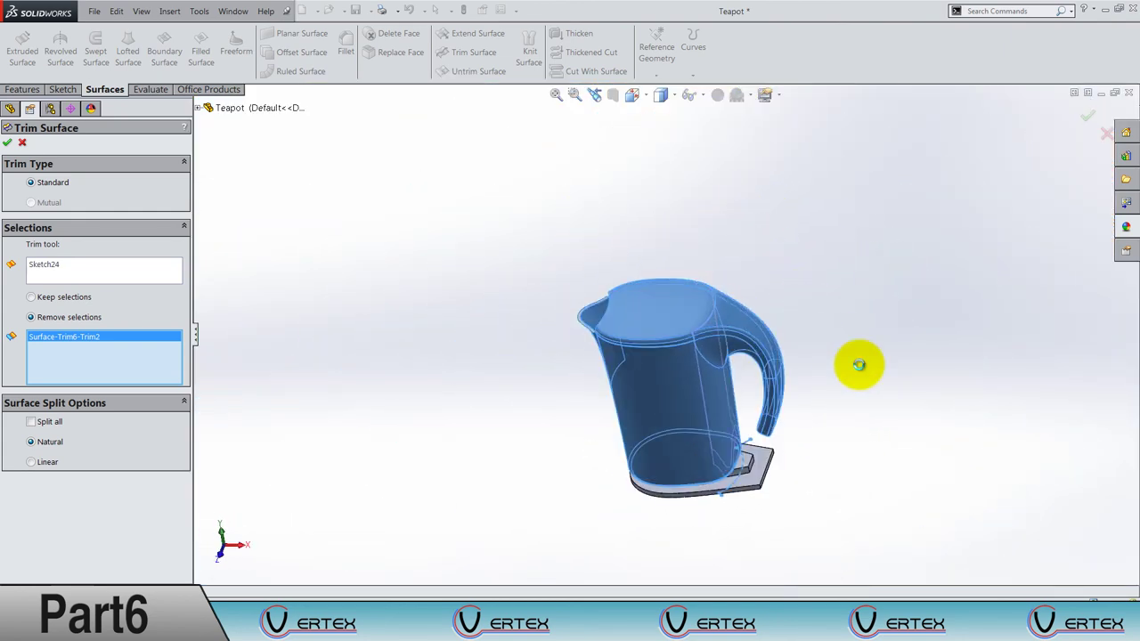
{"action": "right_click", "coordinate": [859, 364]}
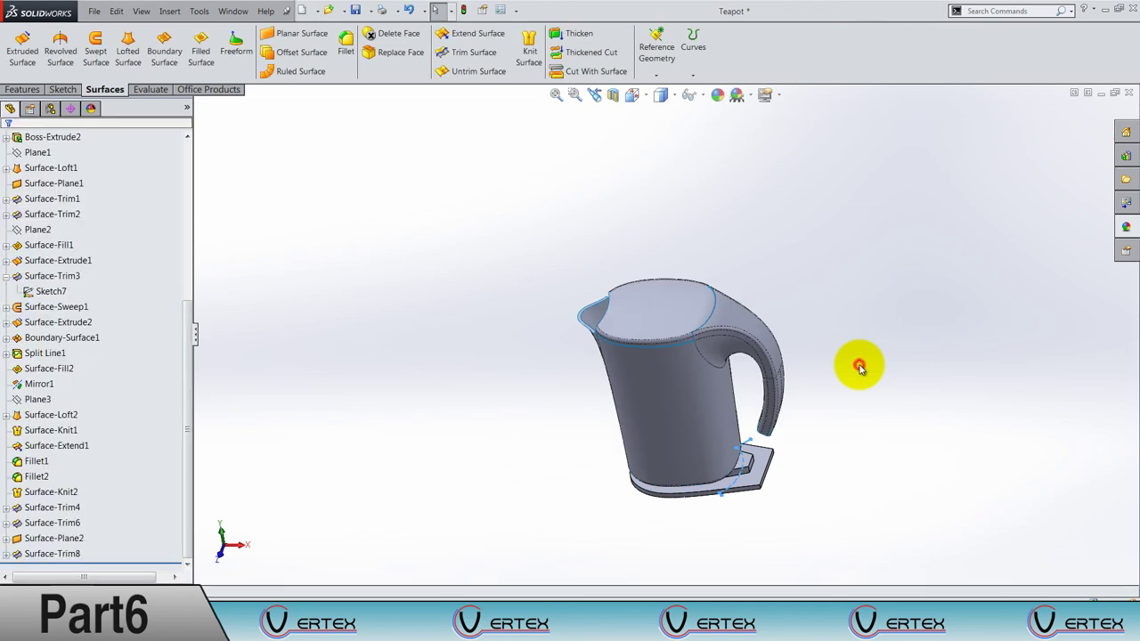
{"action": "mouse_move", "coordinate": [829, 458]}
{"action": "middle_mouse_down"}
{"action": "mouse_move", "coordinate": [776, 326]}
{"action": "mouse_move", "coordinate": [783, 331]}
{"action": "mouse_move", "coordinate": [652, 326]}
{"action": "middle_mouse_up"}
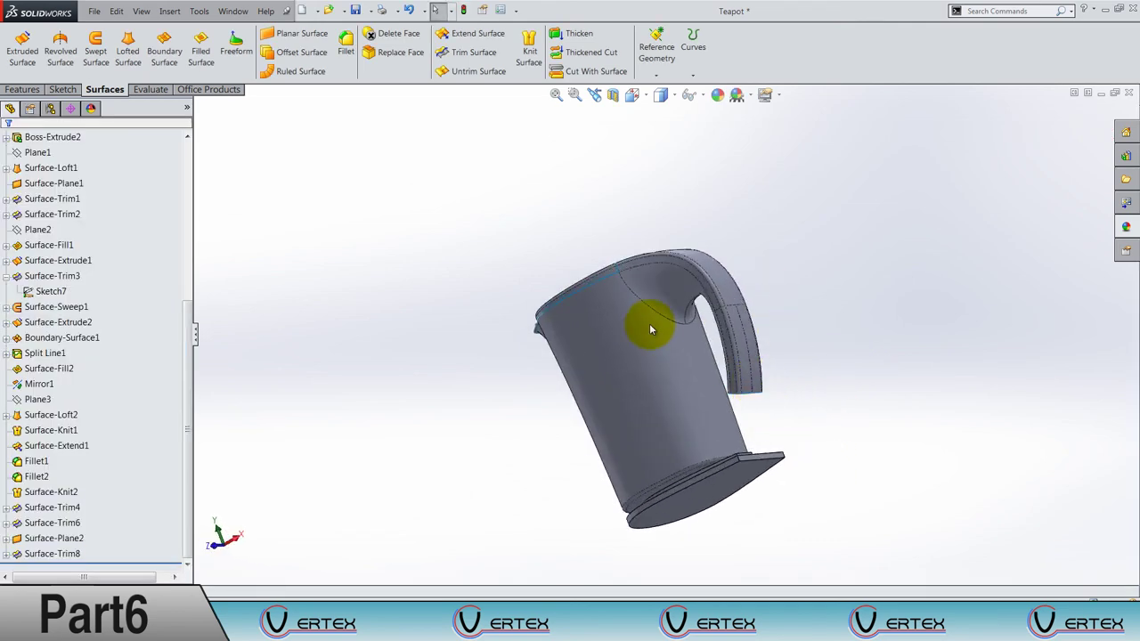
{"action": "scroll", "coordinate": [651, 326], "scroll_direction": "up", "scroll_amount": 3}
{"action": "middle_click_drag", "start_coordinate": [618, 257], "coordinate": [623, 255]}
{"action": "scroll", "coordinate": [624, 280], "scroll_direction": "down", "scroll_amount": 3}
{"action": "scroll", "coordinate": [597, 305], "scroll_direction": "down", "scroll_amount": 3}
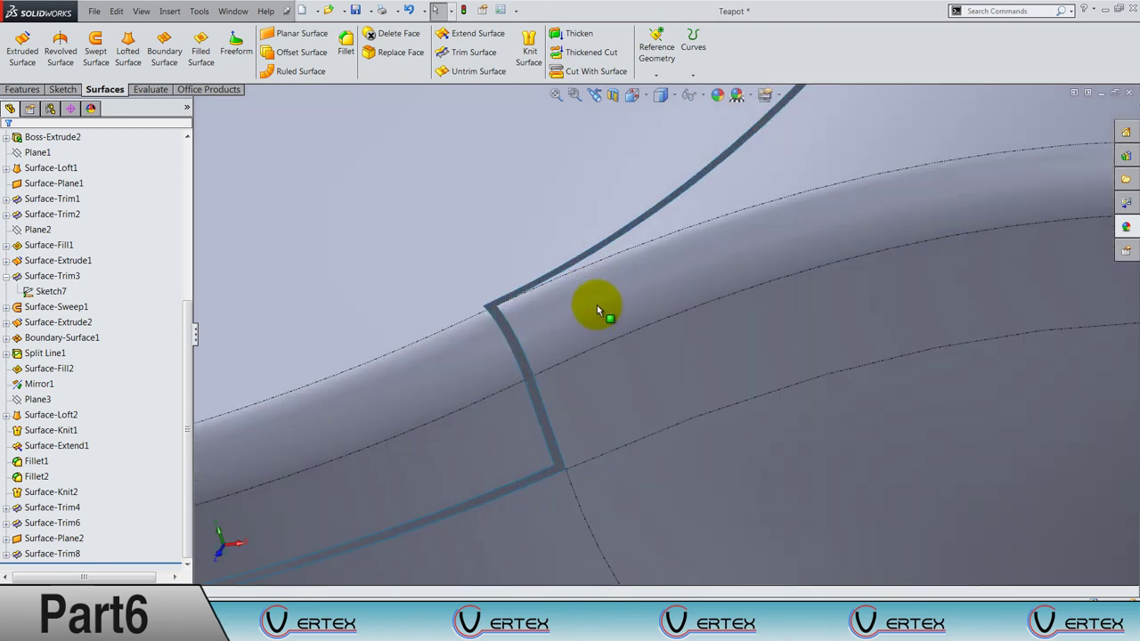
{"action": "scroll", "coordinate": [570, 356], "scroll_direction": "up", "scroll_amount": 3}
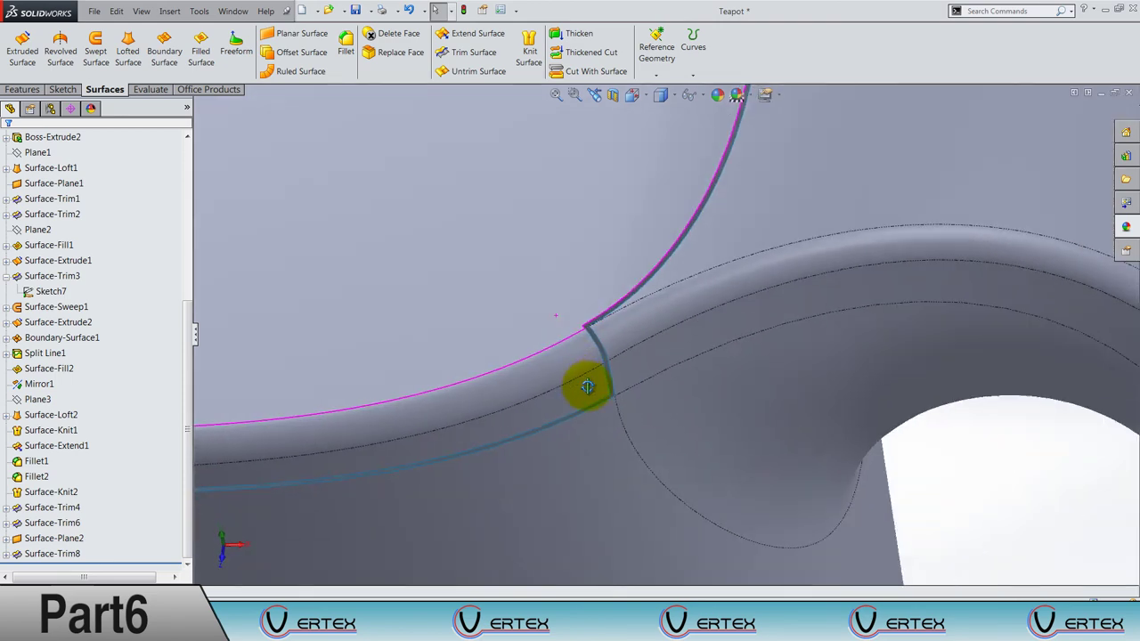
{"action": "mouse_move", "coordinate": [585, 382]}
{"action": "middle_mouse_down"}
{"action": "mouse_move", "coordinate": [598, 508]}
{"action": "mouse_move", "coordinate": [566, 331]}
{"action": "middle_mouse_up"}
{"action": "scroll", "coordinate": [624, 407], "scroll_direction": "up", "scroll_amount": 2}
{"action": "scroll", "coordinate": [624, 407], "scroll_direction": "up", "scroll_amount": 5}
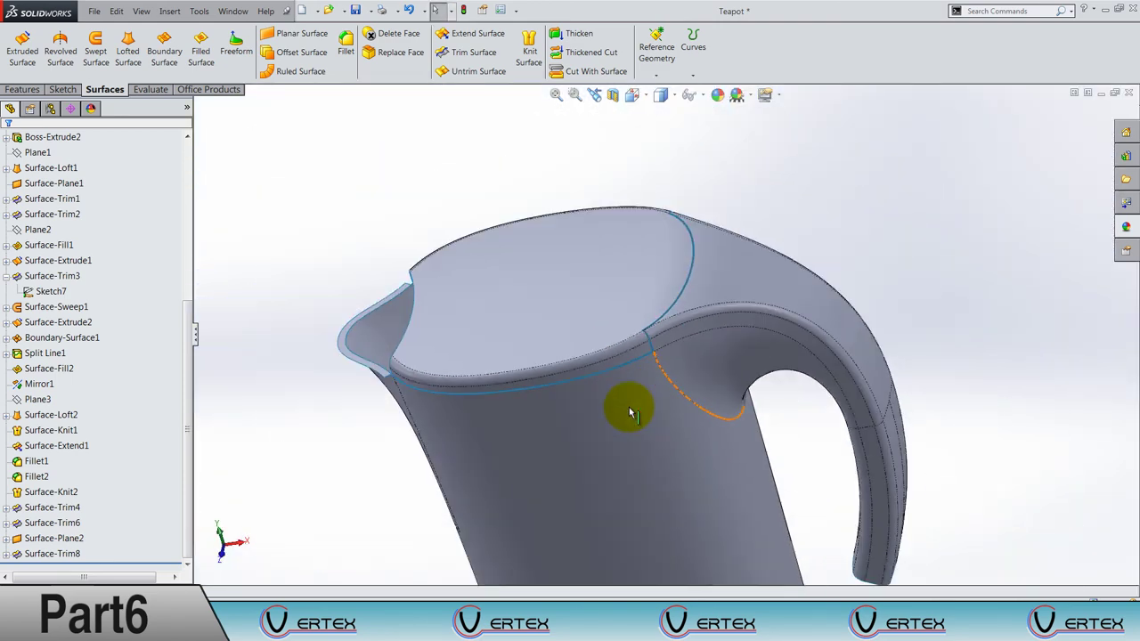
{"action": "mouse_move", "coordinate": [623, 408]}
{"action": "middle_mouse_down"}
{"action": "mouse_move", "coordinate": [700, 496]}
{"action": "mouse_move", "coordinate": [649, 400]}
{"action": "mouse_move", "coordinate": [629, 392]}
{"action": "mouse_move", "coordinate": [646, 424]}
{"action": "middle_mouse_up"}
{"action": "scroll", "coordinate": [700, 496], "scroll_direction": "down", "scroll_amount": 5}
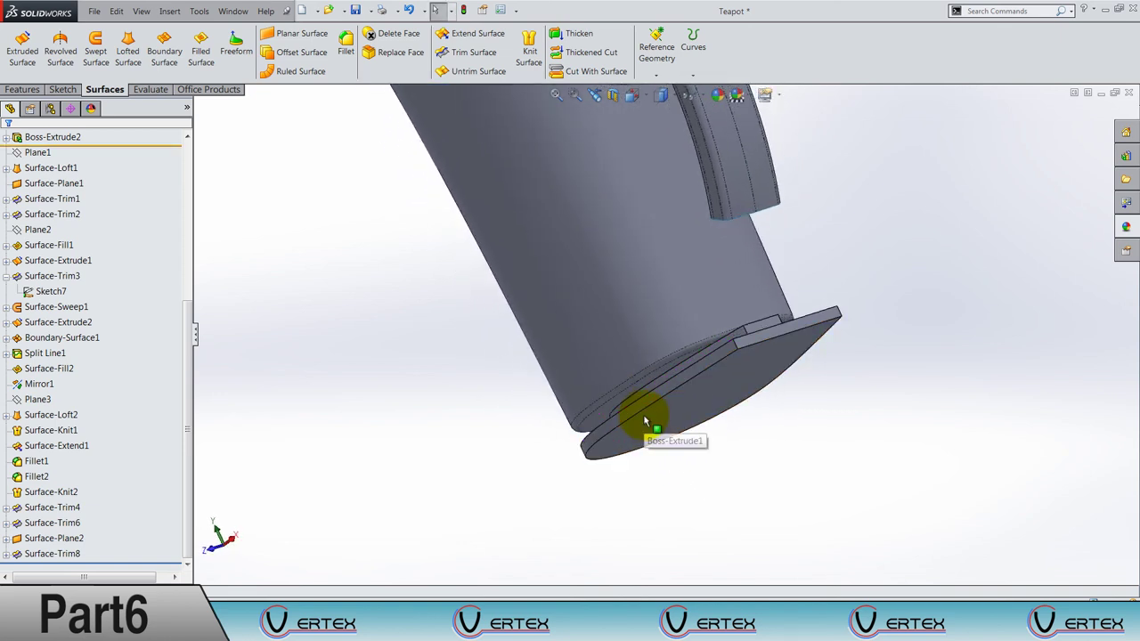
{"action": "scroll", "coordinate": [535, 330], "scroll_direction": "up", "scroll_amount": 5}
{"action": "middle_click_drag", "start_coordinate": [585, 407], "coordinate": [656, 260]}
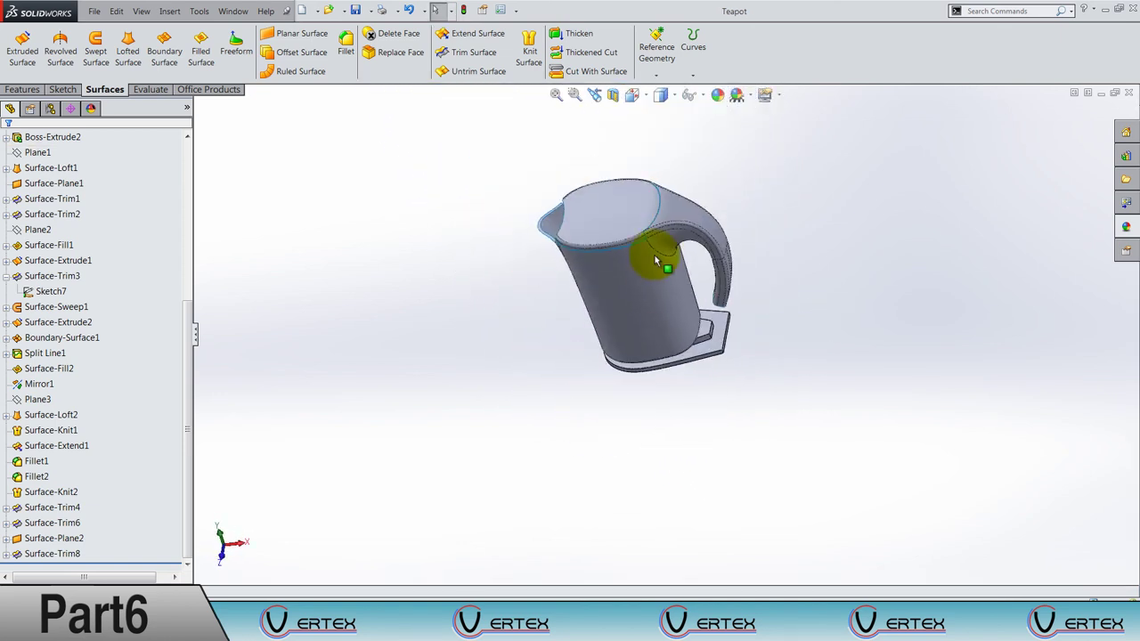
Set the kettle to isometric view, restoring it after a small orbit.
{"action": "left_click", "coordinate": [631, 100]}
{"action": "left_click", "coordinate": [713, 136]}
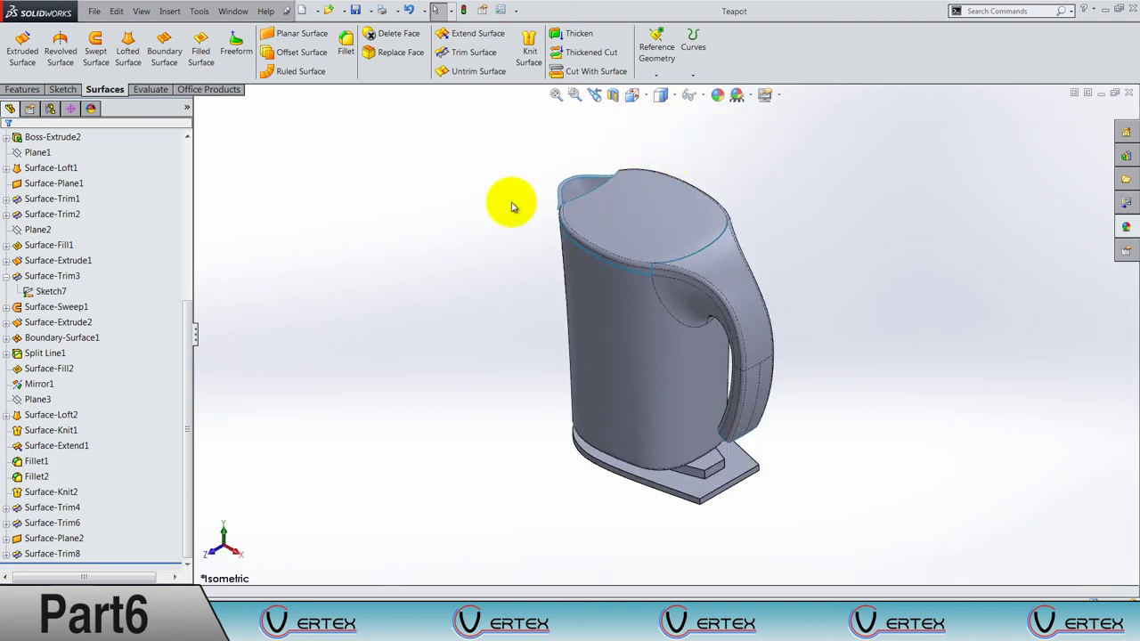
{"action": "mouse_move", "coordinate": [512, 206]}
{"action": "middle_mouse_down"}
{"action": "mouse_move", "coordinate": [535, 179]}
{"action": "mouse_move", "coordinate": [636, 199]}
{"action": "mouse_move", "coordinate": [580, 223]}
{"action": "middle_mouse_up"}
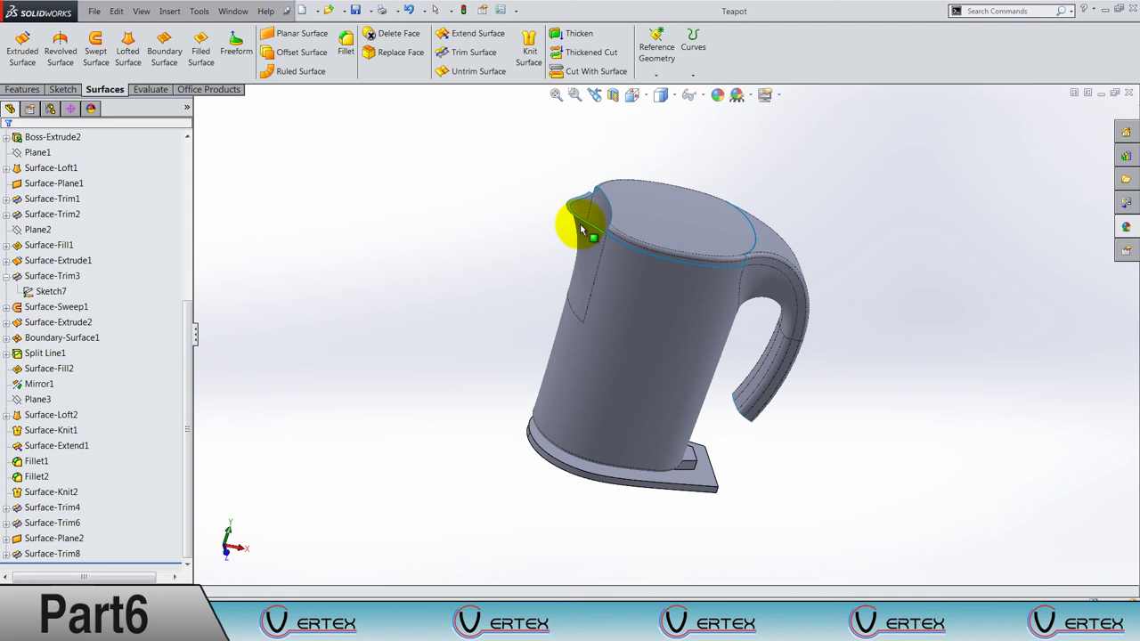
{"action": "left_click", "coordinate": [630, 99]}
{"action": "left_click", "coordinate": [716, 134]}
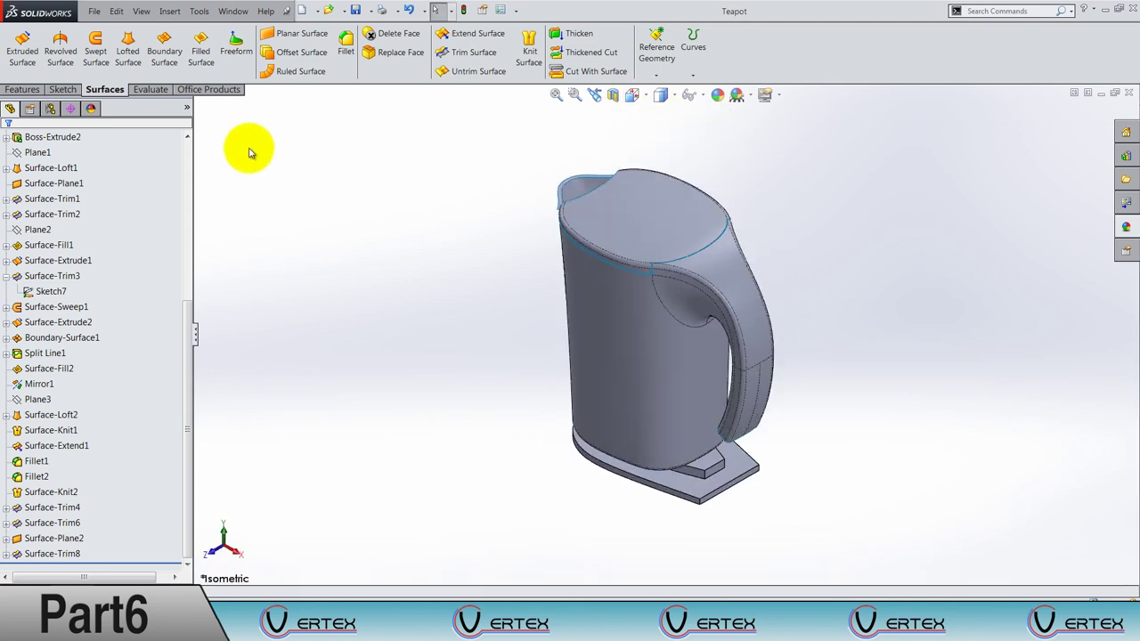
Switch to the Features tab and collapse the Surface-Trim3 and Annotations entries.
{"action": "left_click", "coordinate": [20, 90]}
{"action": "left_click", "coordinate": [6, 276]}
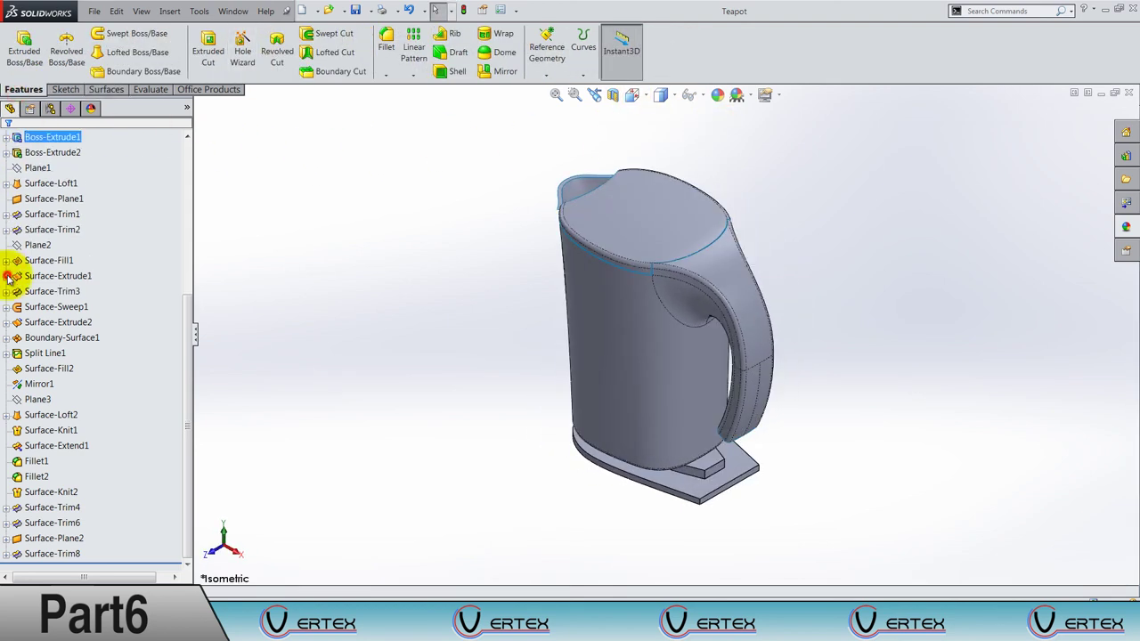
{"action": "scroll", "coordinate": [119, 356], "scroll_direction": "up", "scroll_amount": 3}
{"action": "scroll", "coordinate": [101, 306], "scroll_direction": "up", "scroll_amount": 2}
{"action": "left_click", "coordinate": [7, 183]}
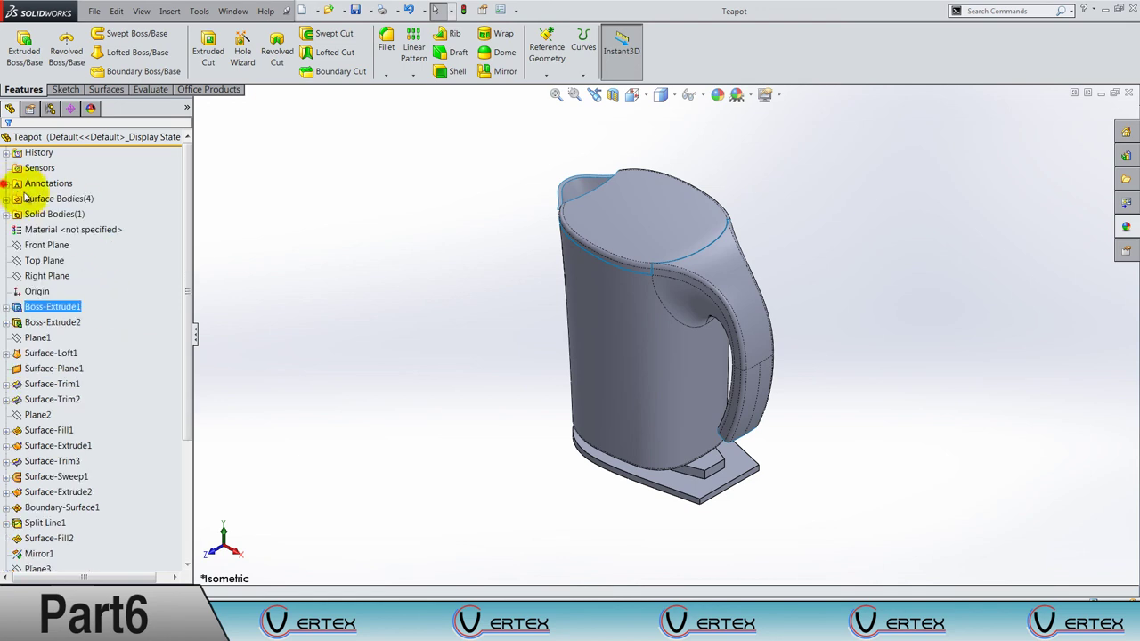
{"action": "left_click", "coordinate": [408, 158]}
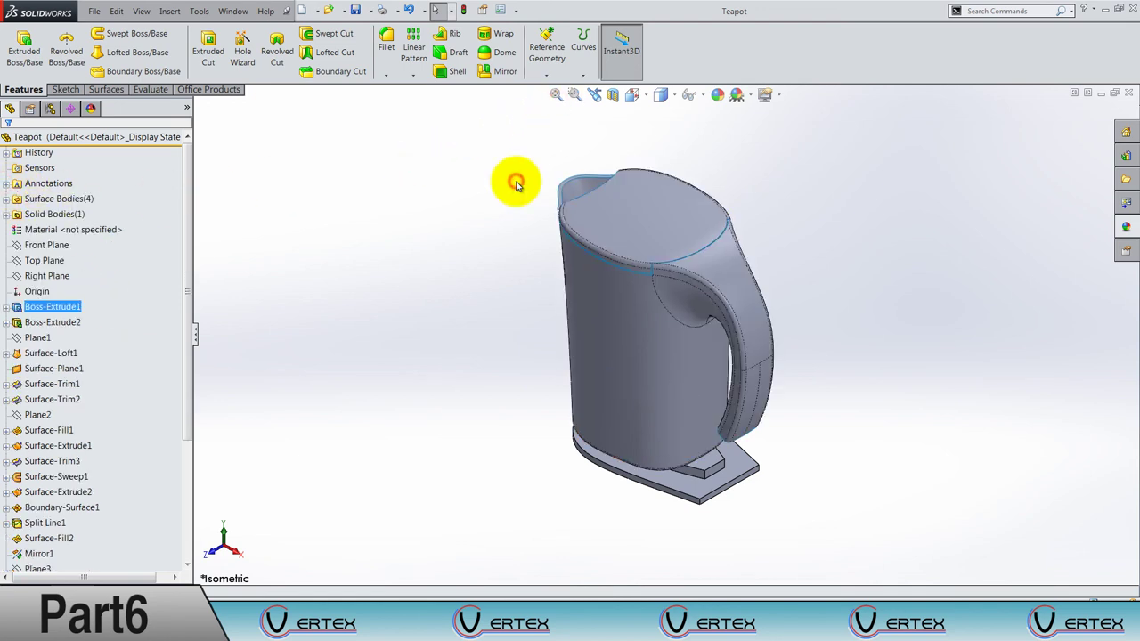
Check the kettle from the Front view, then return to Isometric.
{"action": "left_click", "coordinate": [635, 98]}
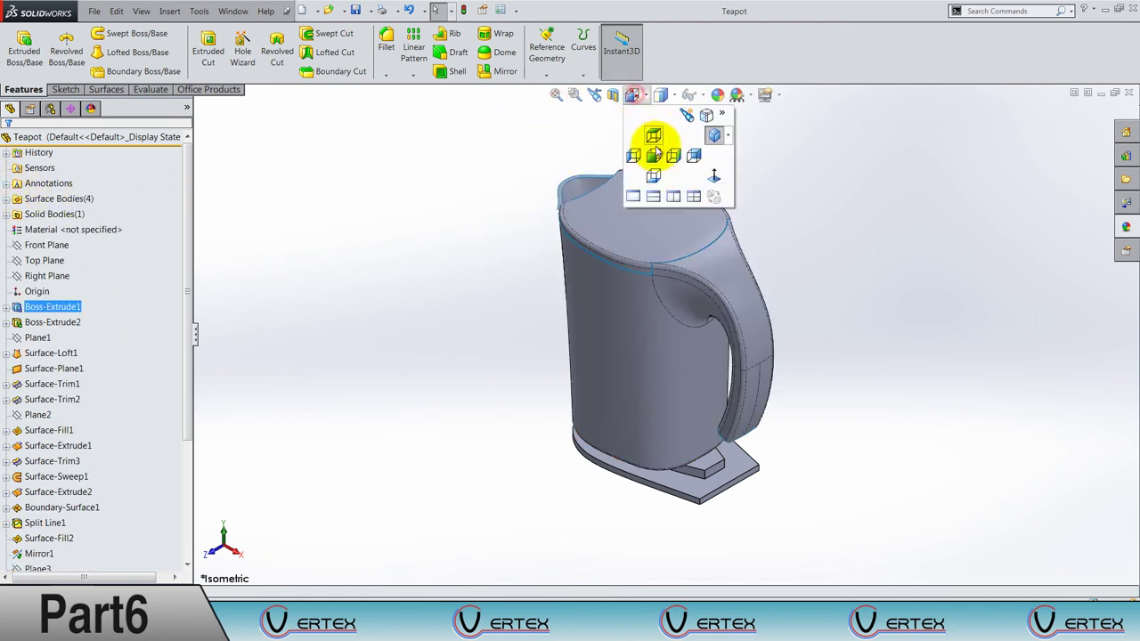
{"action": "left_click", "coordinate": [656, 142]}
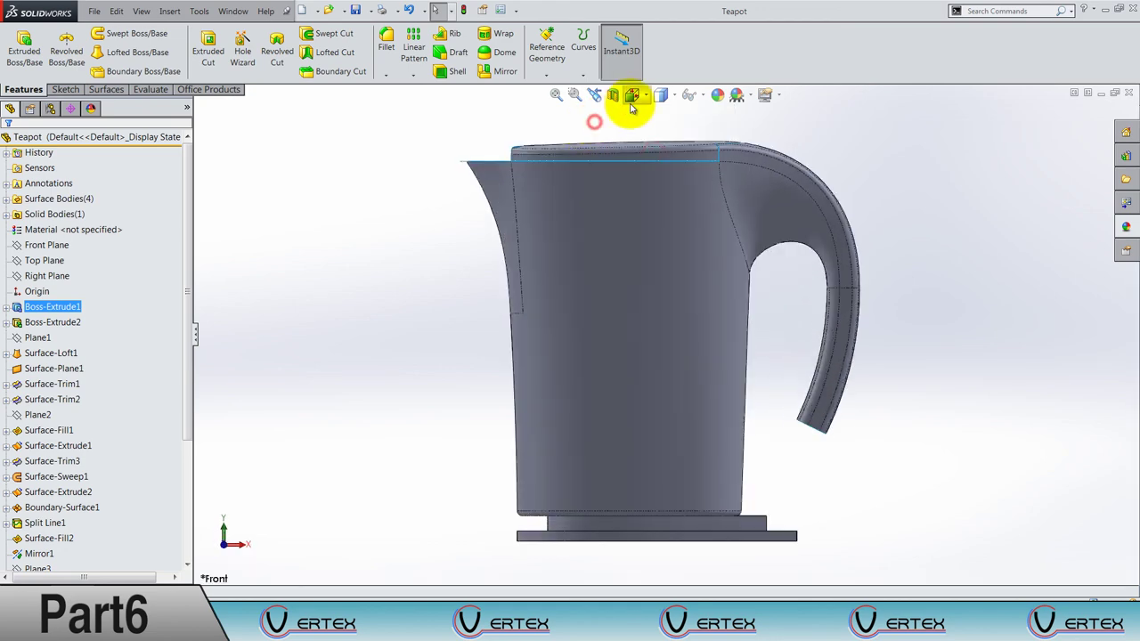
{"action": "left_click", "coordinate": [632, 98]}
{"action": "left_click", "coordinate": [710, 136]}
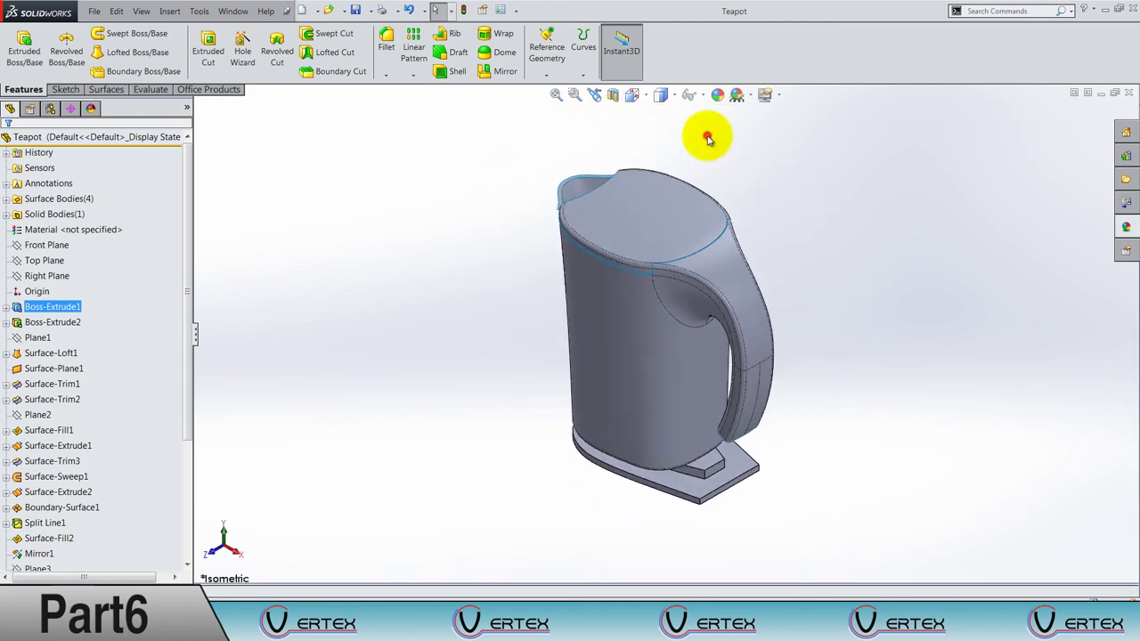